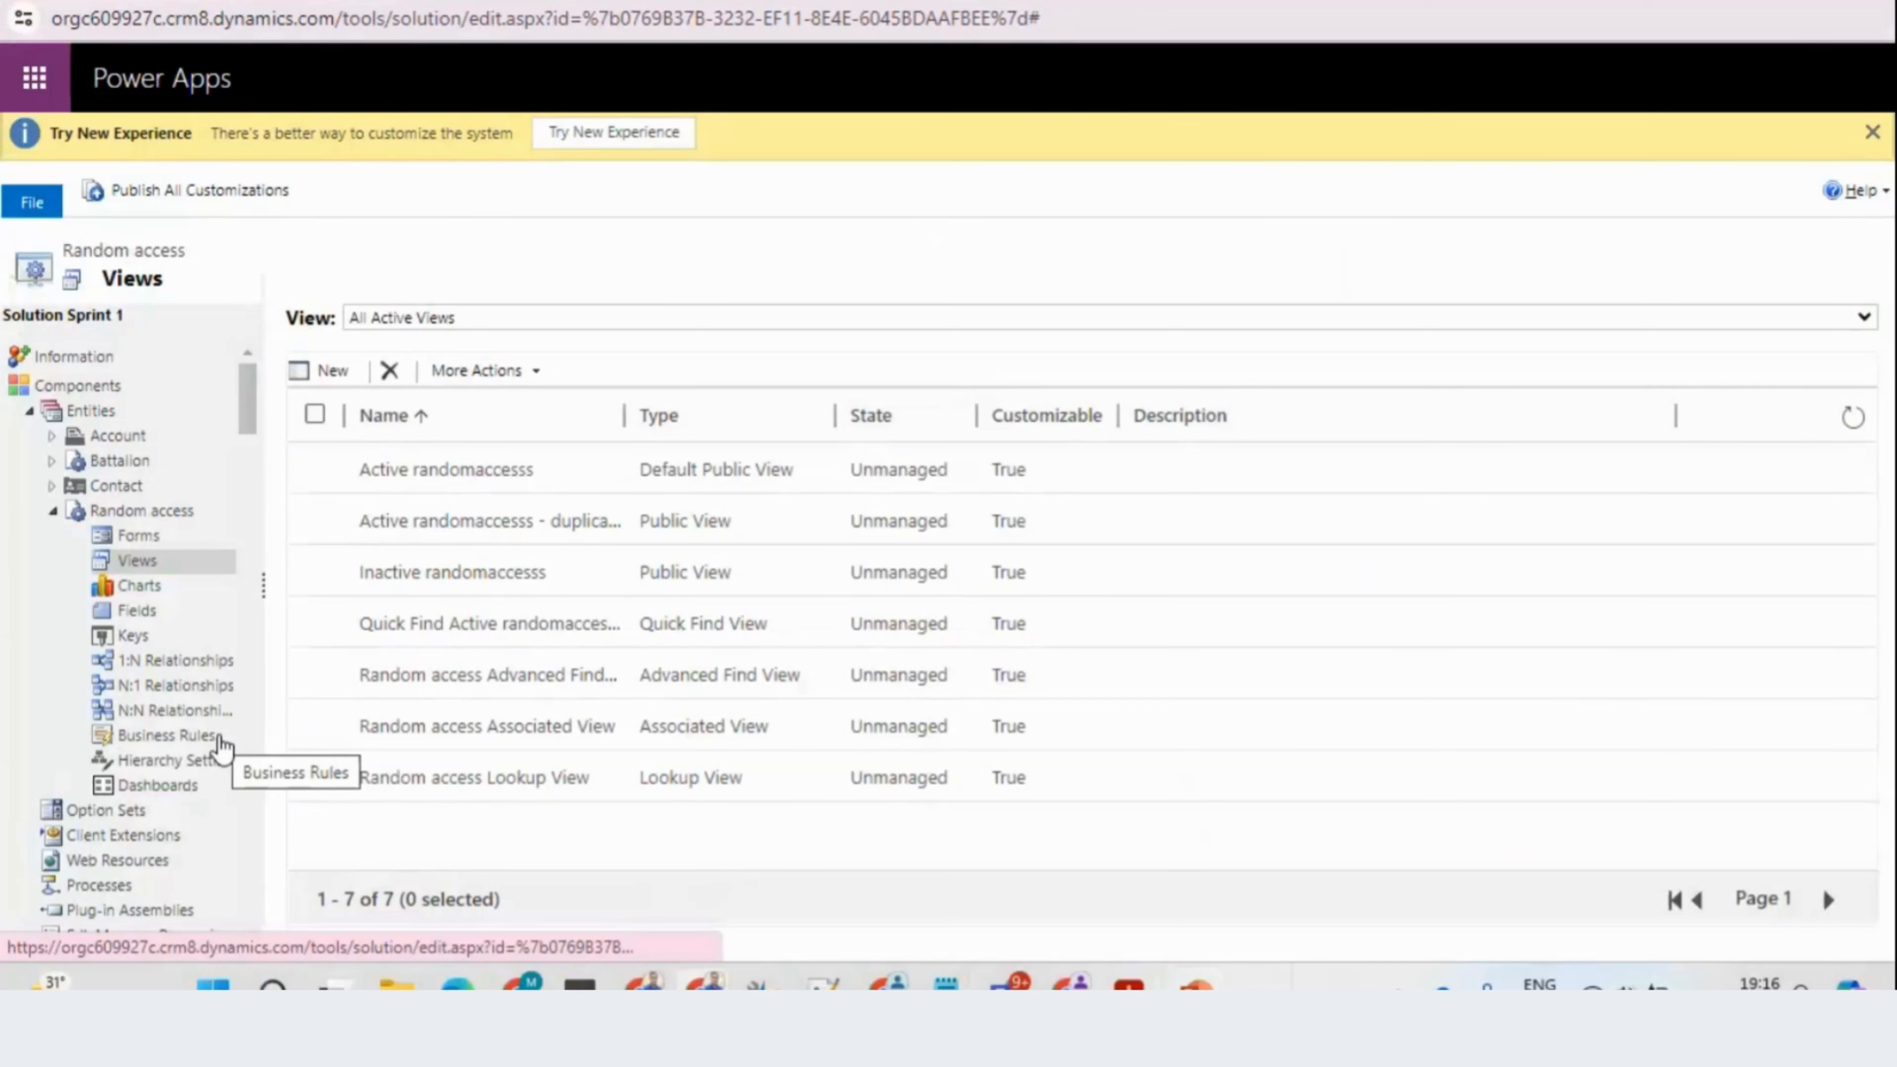
# Step: Create a new business rule for the Random access entity and look through the designer's available flow and action components
pyautogui.click(219, 738)
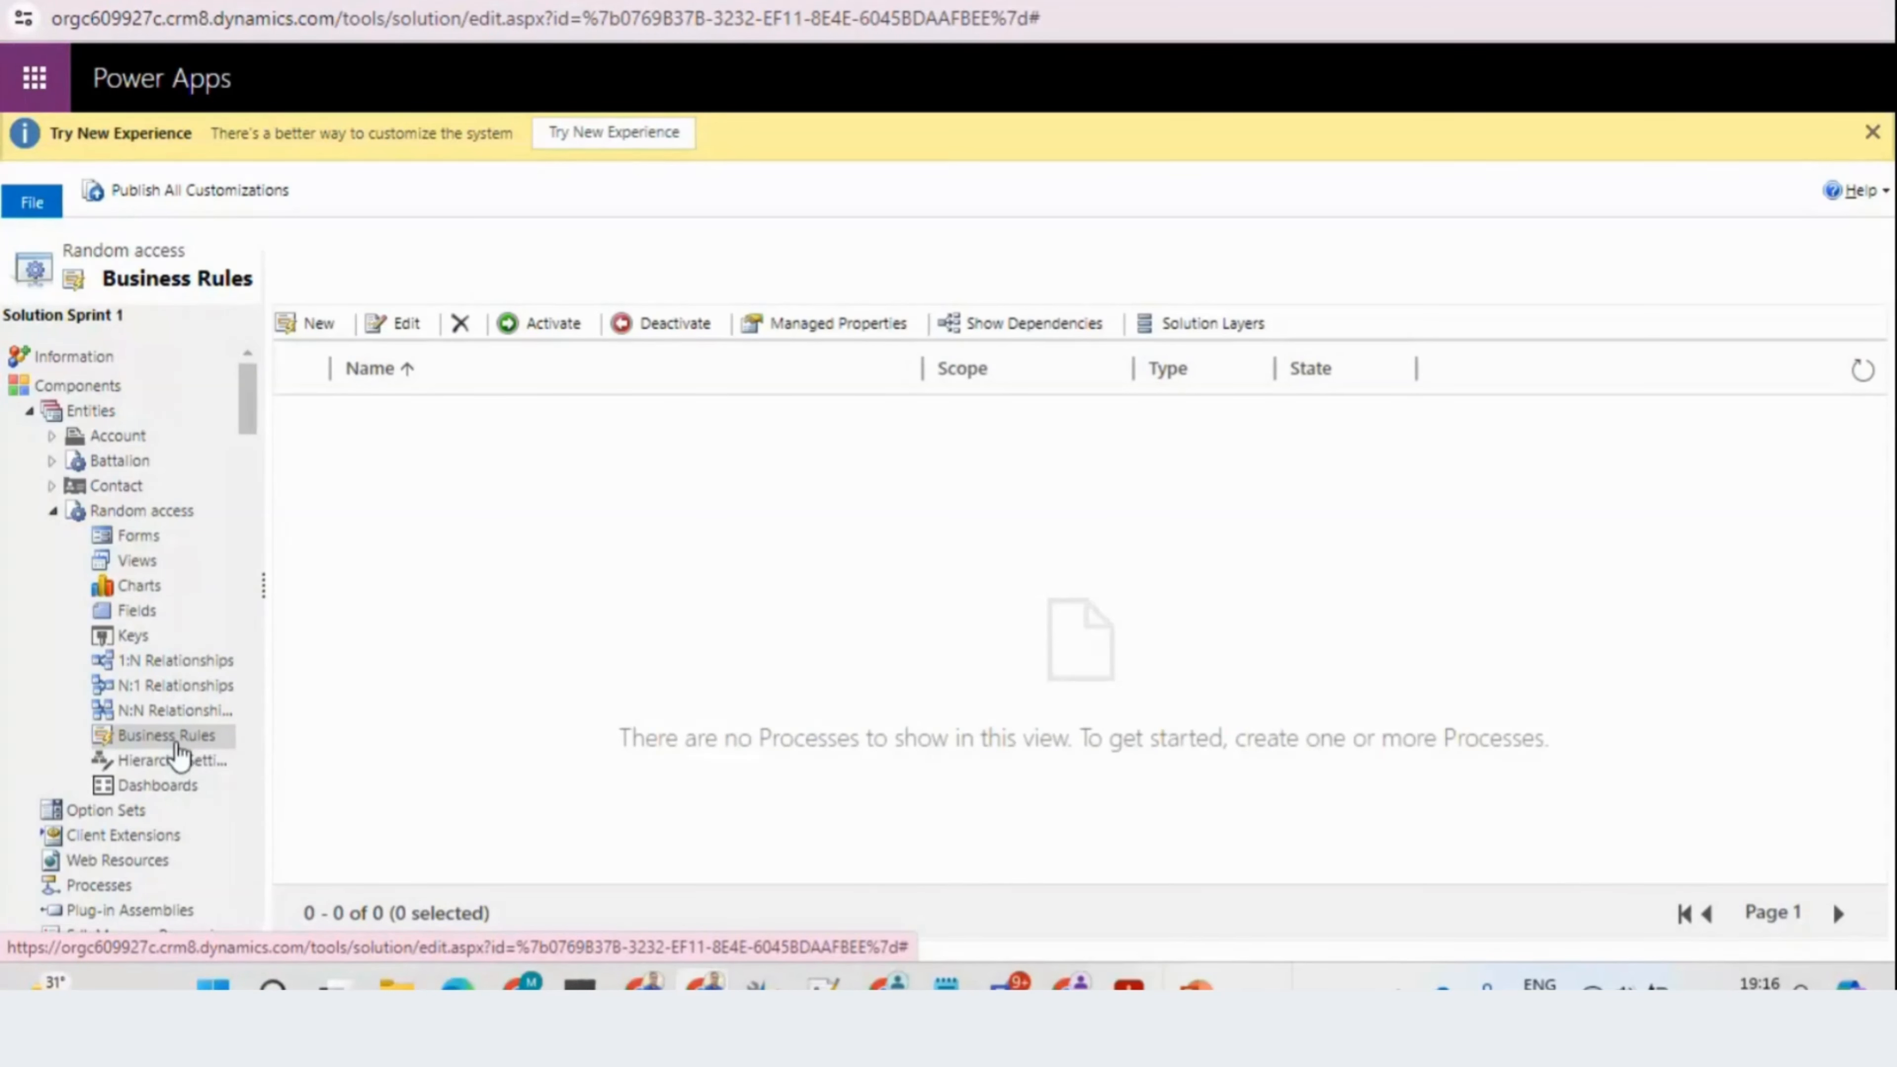
pyautogui.click(312, 329)
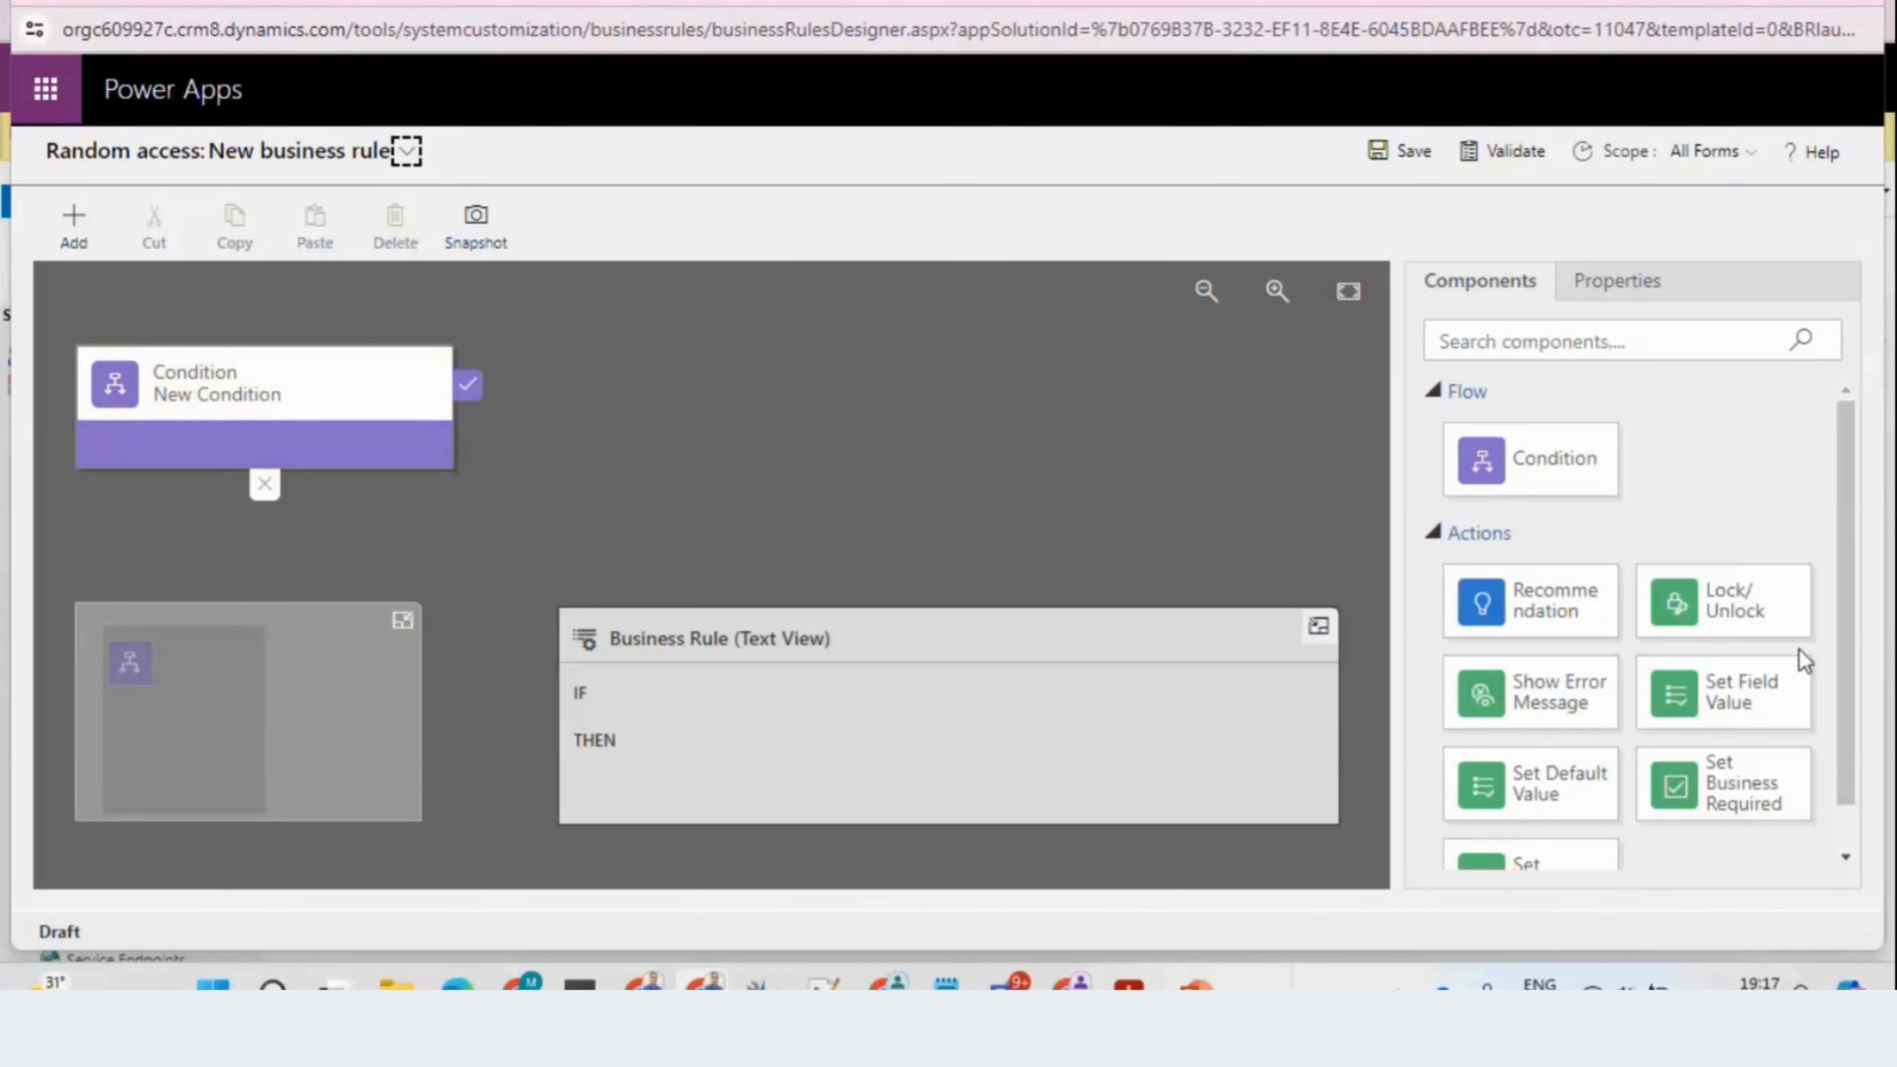
pyautogui.moveTo(1846, 651); pyautogui.dragTo(1871, 711)
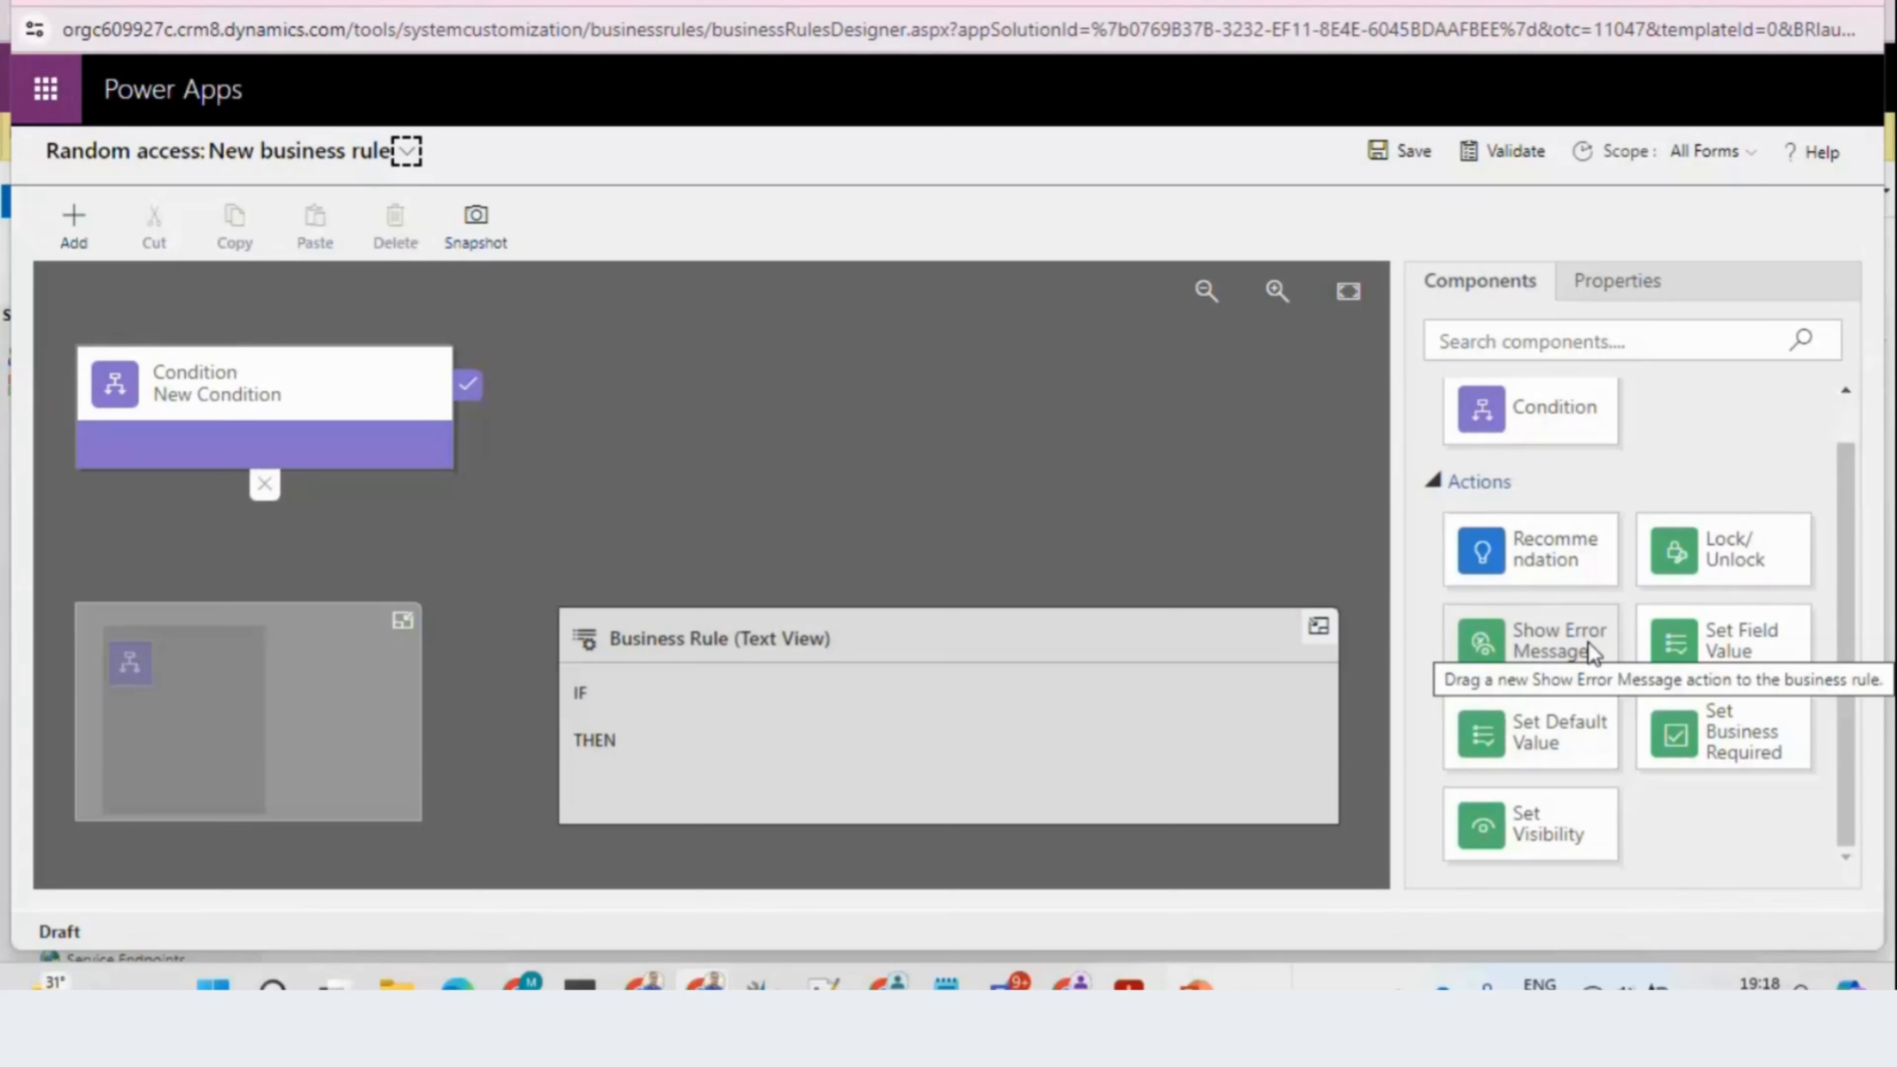
pyautogui.click(1531, 386)
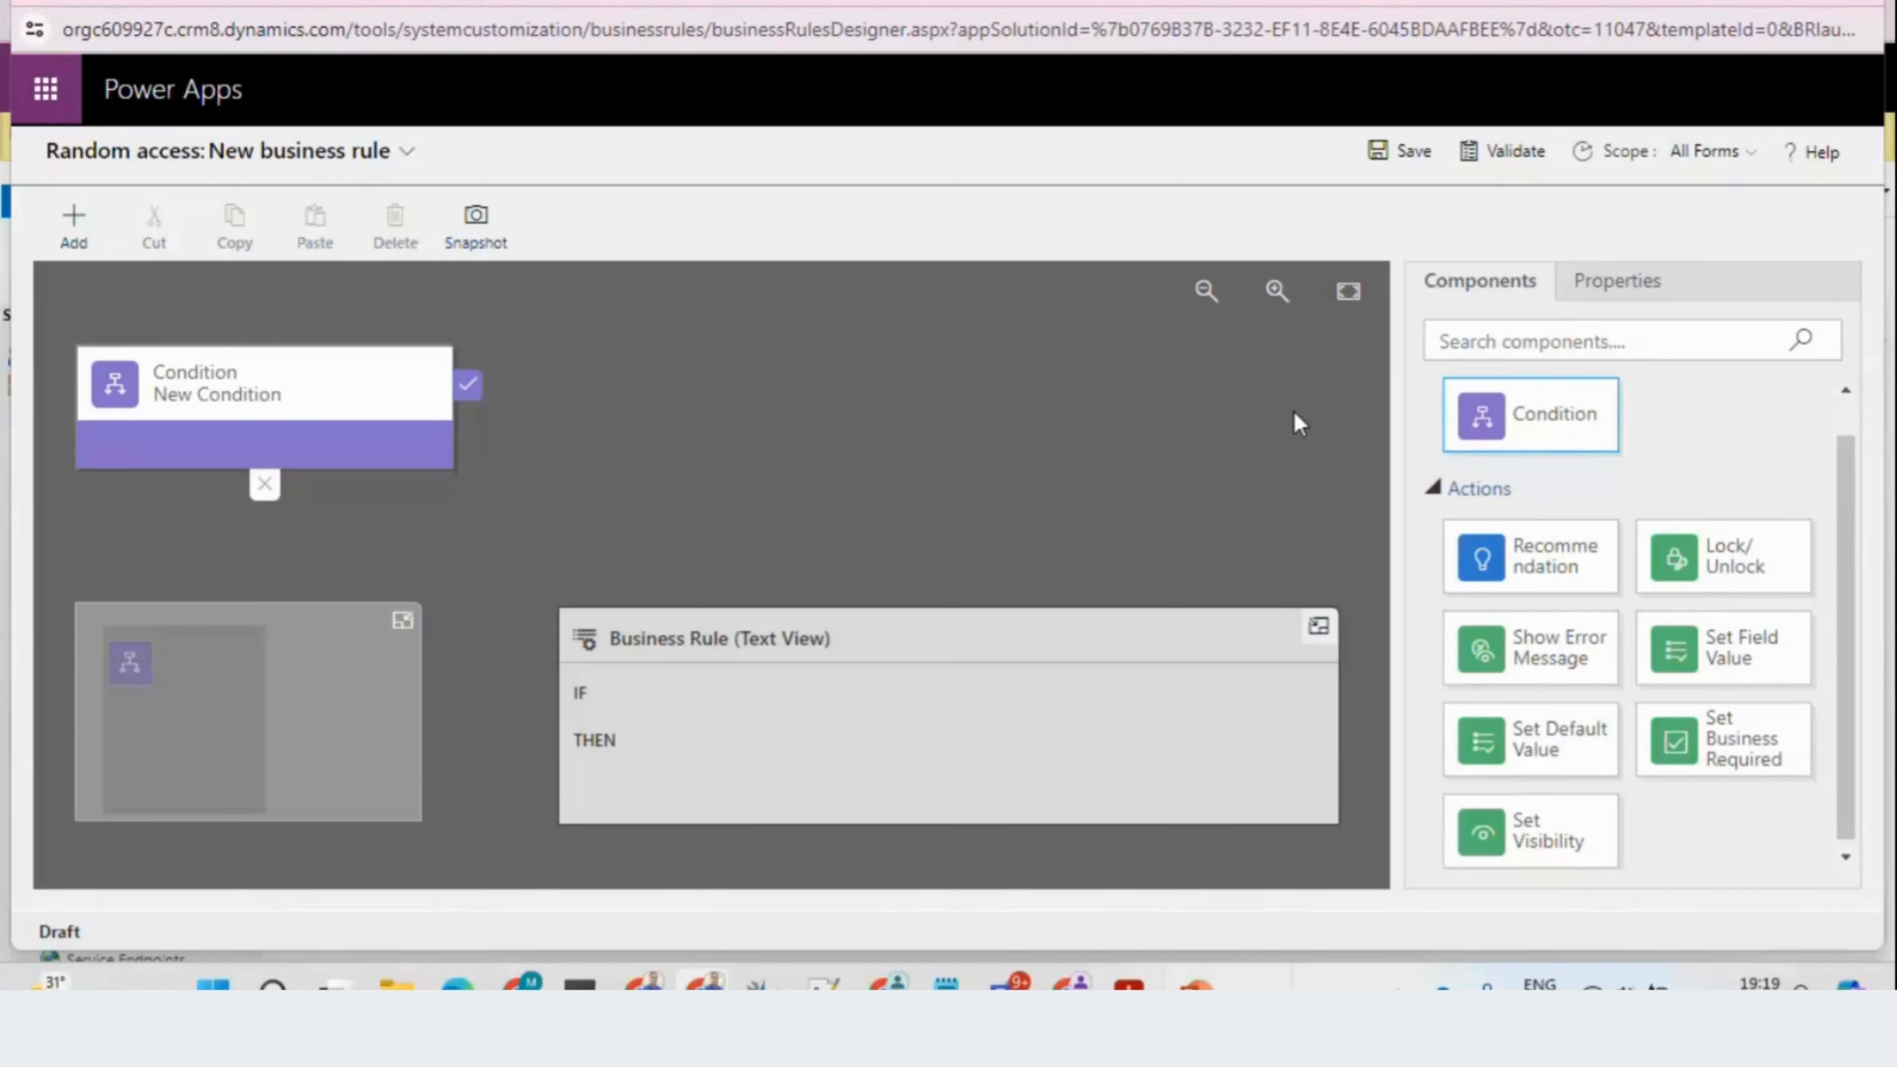
# Step: Name the business rule "Show Hide Xyz Fields" and try to save it
pyautogui.click(406, 153)
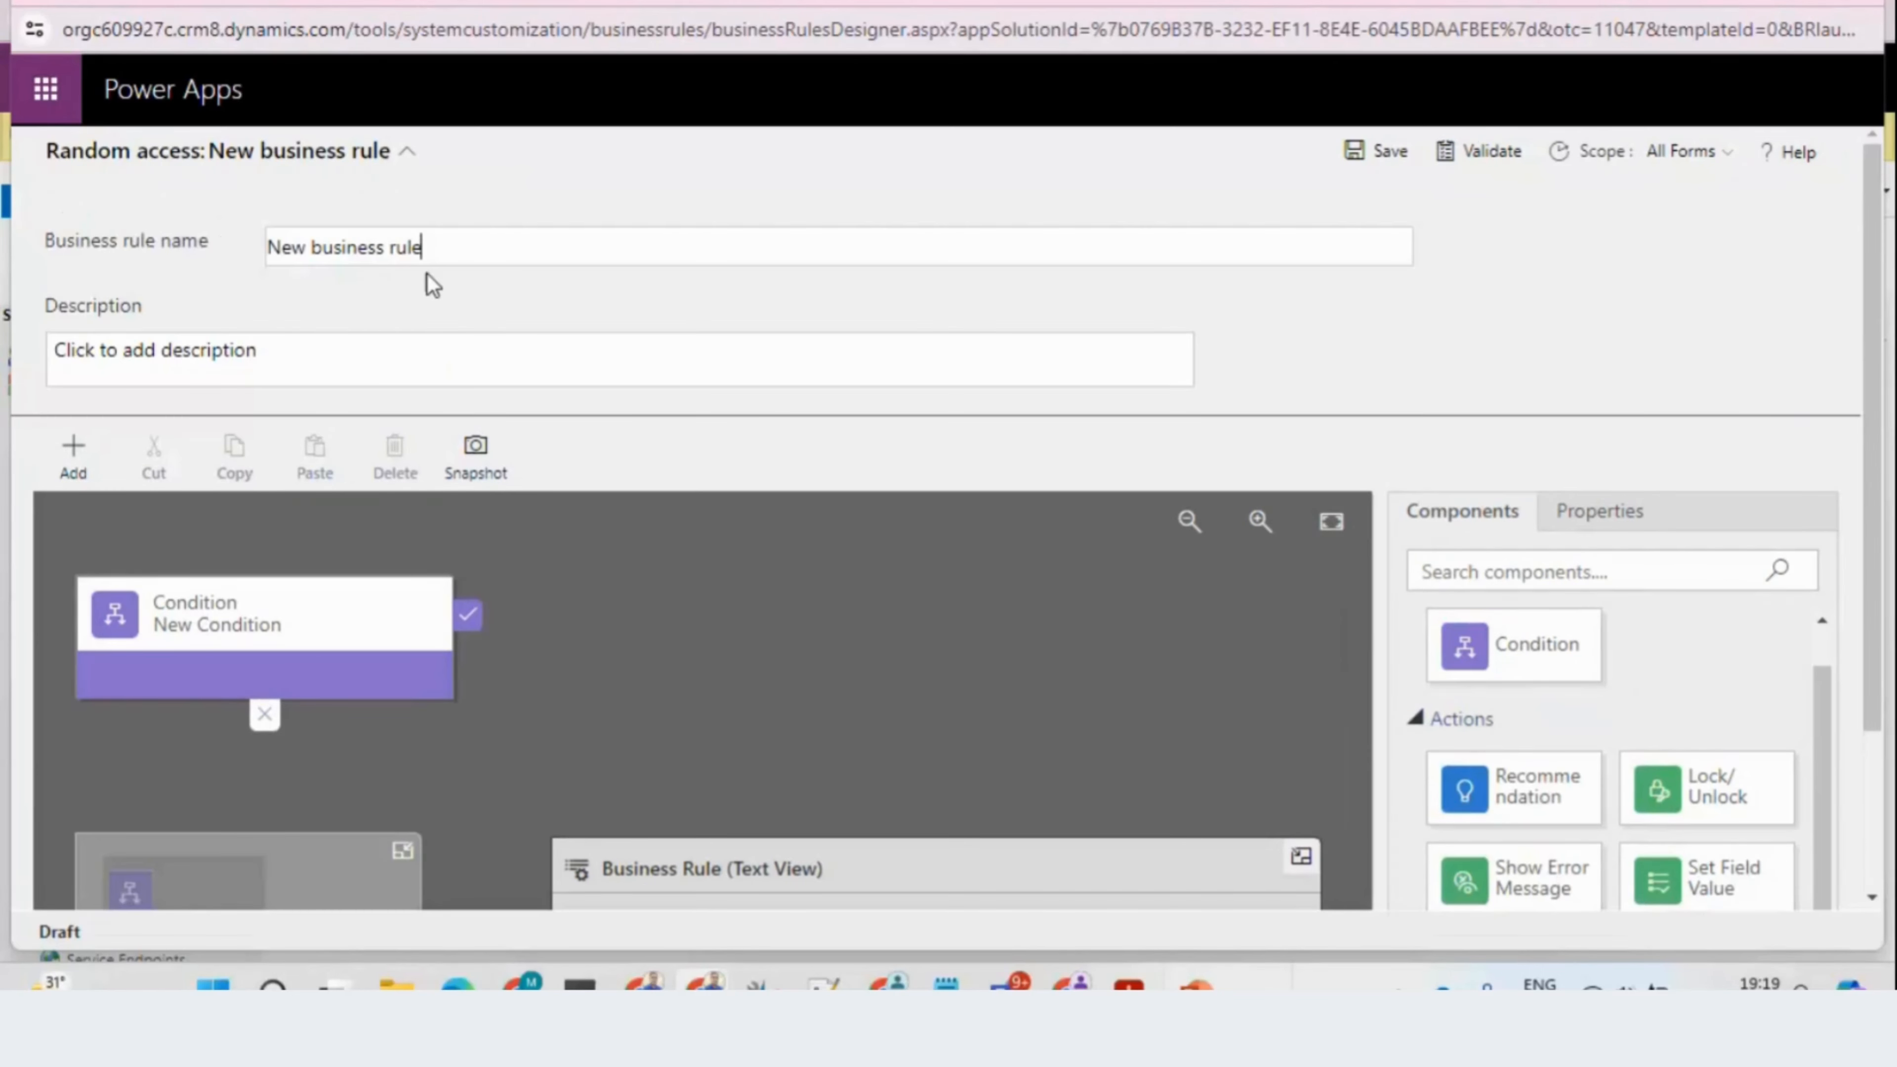
pyautogui.moveTo(426, 254); pyautogui.dragTo(255, 246)
pyautogui.press('BackSpace')
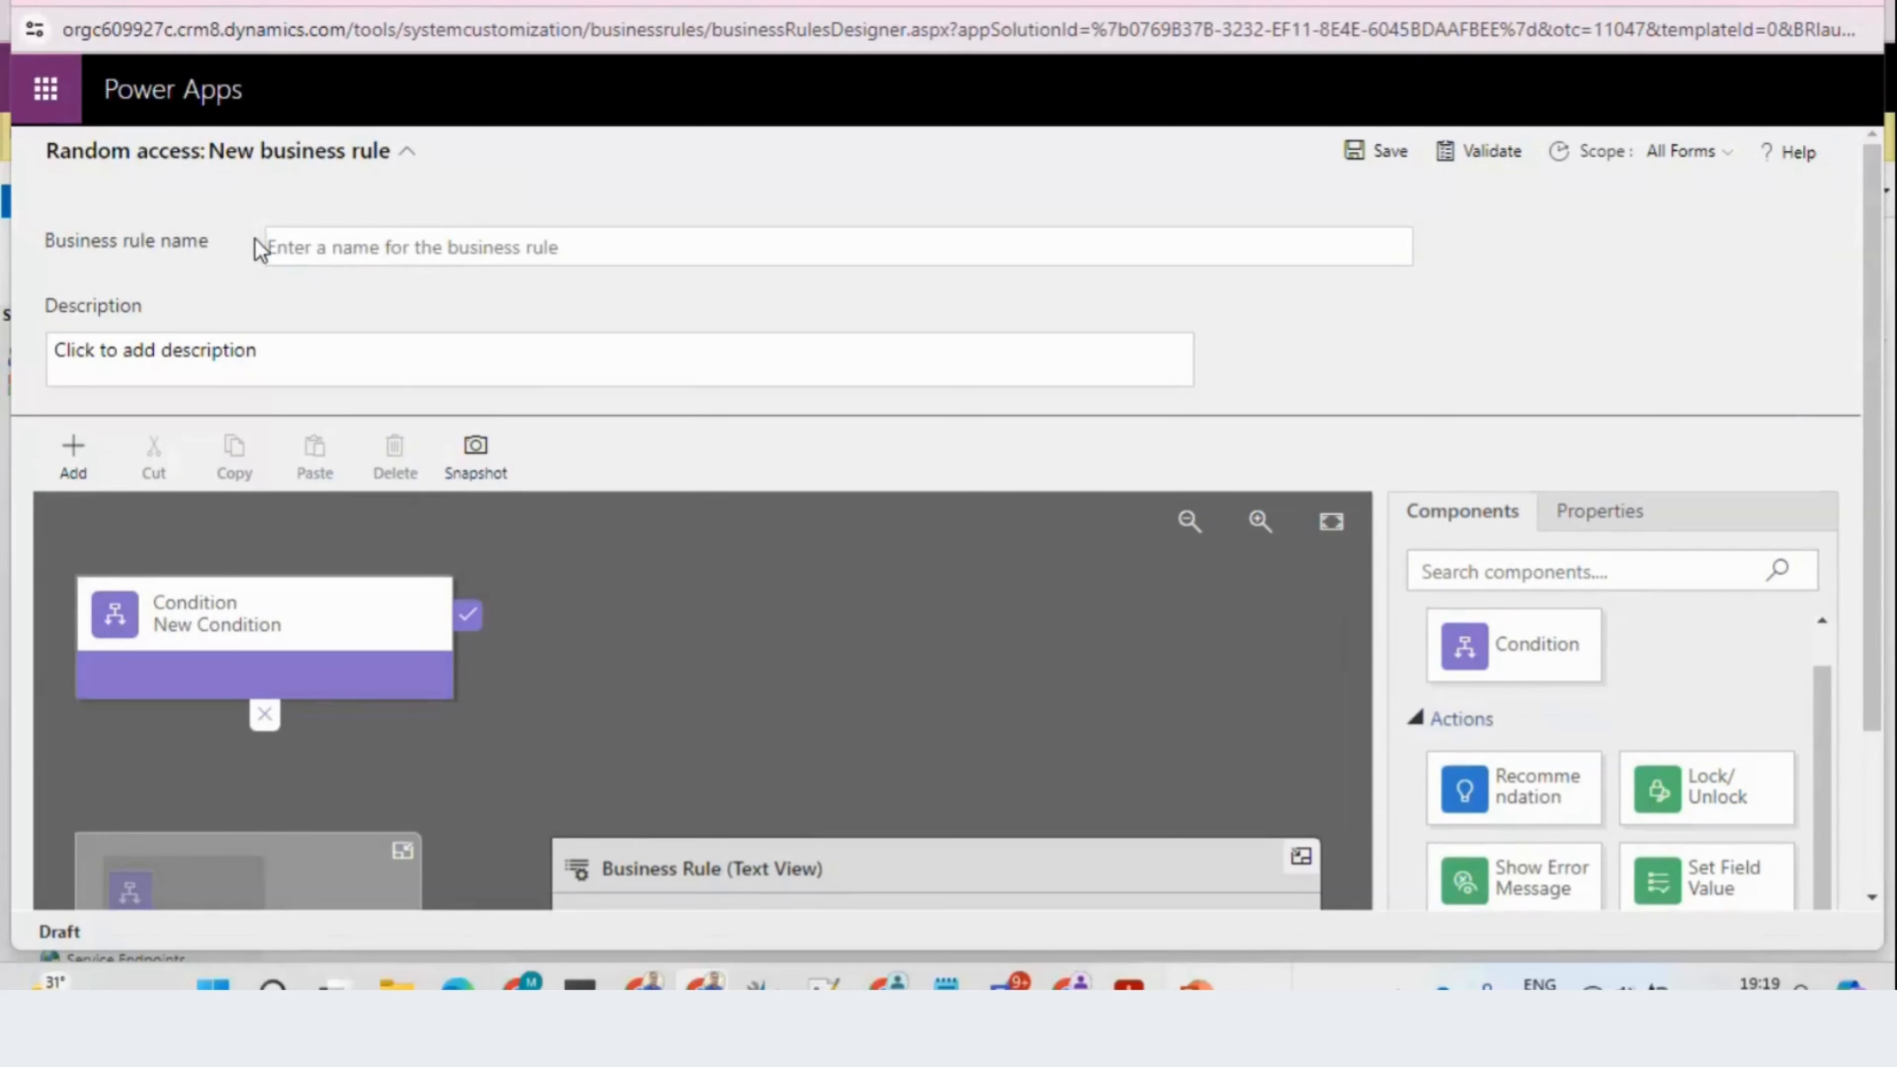
pyautogui.write('Cus')
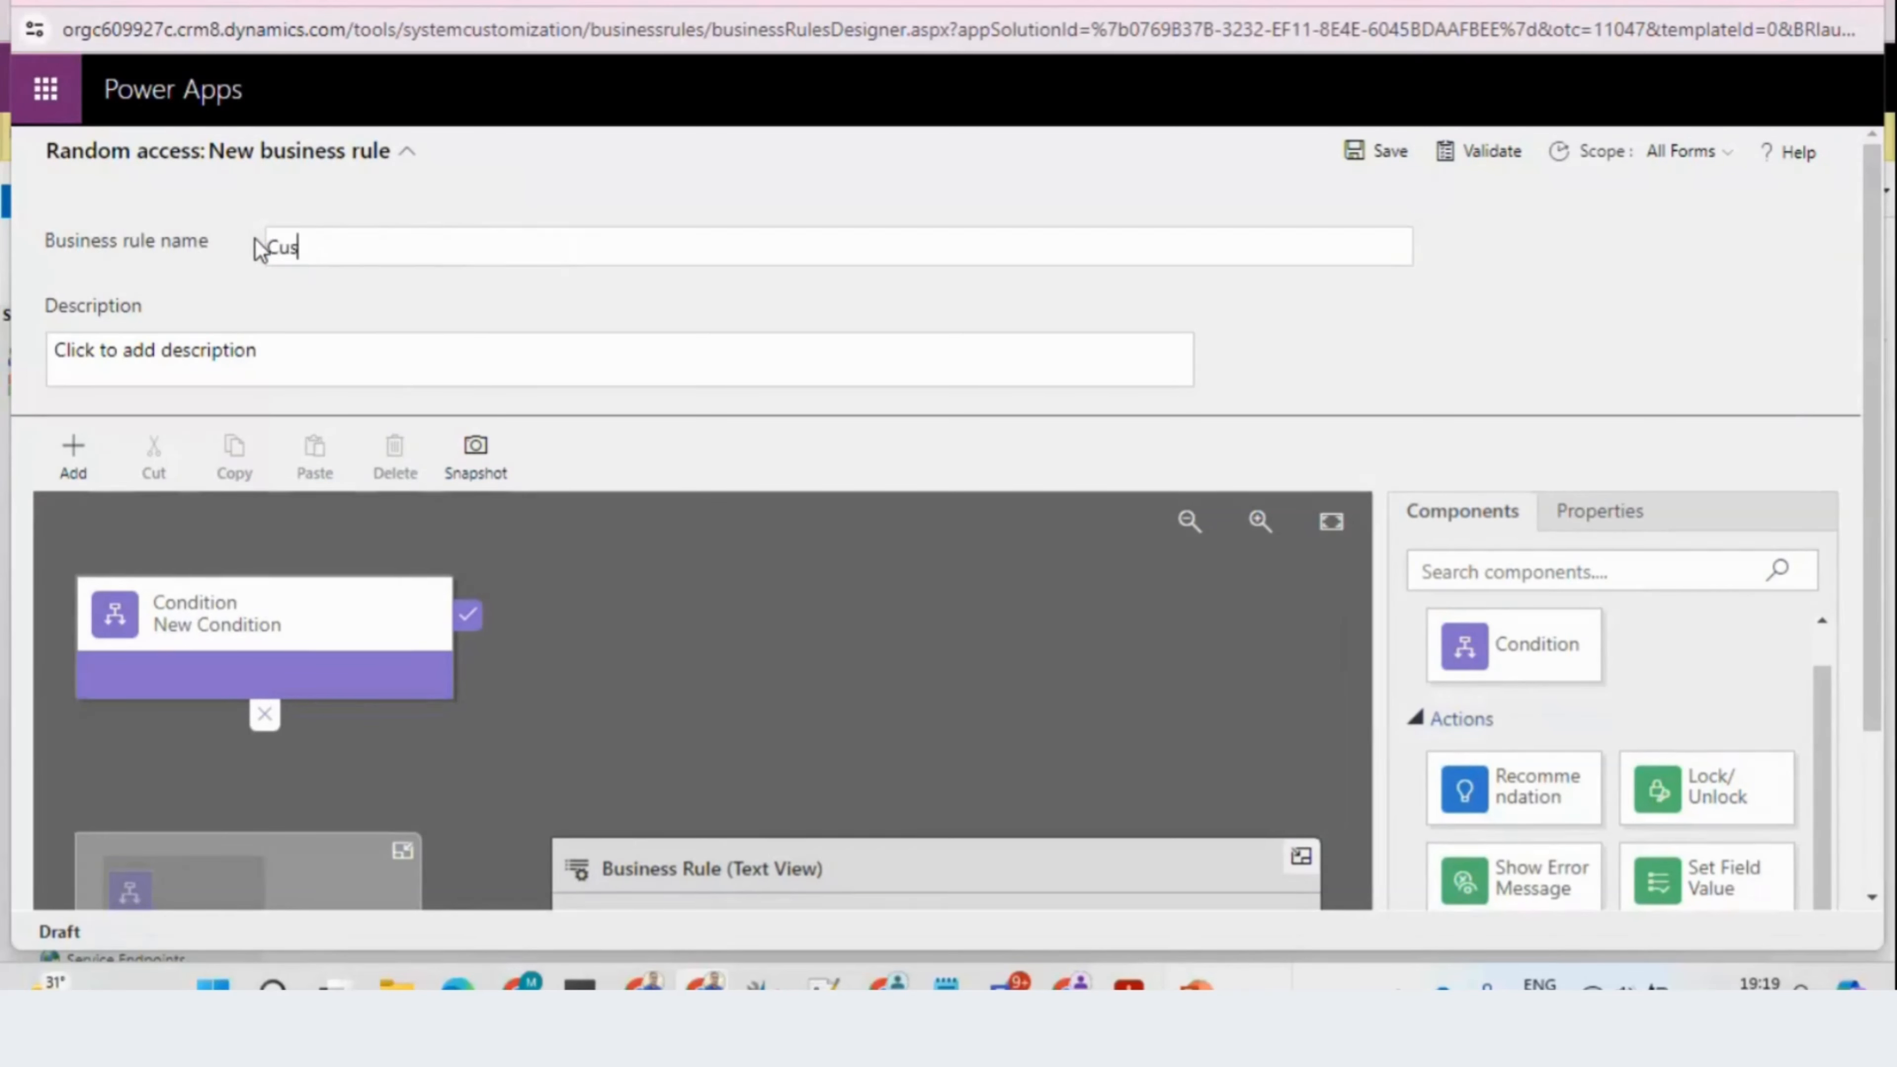
pyautogui.write('tom')
pyautogui.press('BackSpace')
pyautogui.press('BackSpace')
pyautogui.press('BackSpace')
pyautogui.press('BackSpace')
pyautogui.press('BackSpace')
pyautogui.press('BackSpace')
pyautogui.write('Sho')
pyautogui.write('w Hide')
pyautogui.write(' zy')
pyautogui.press('BackSpace')
pyautogui.press('BackSpace')
pyautogui.write('Xyz Field')
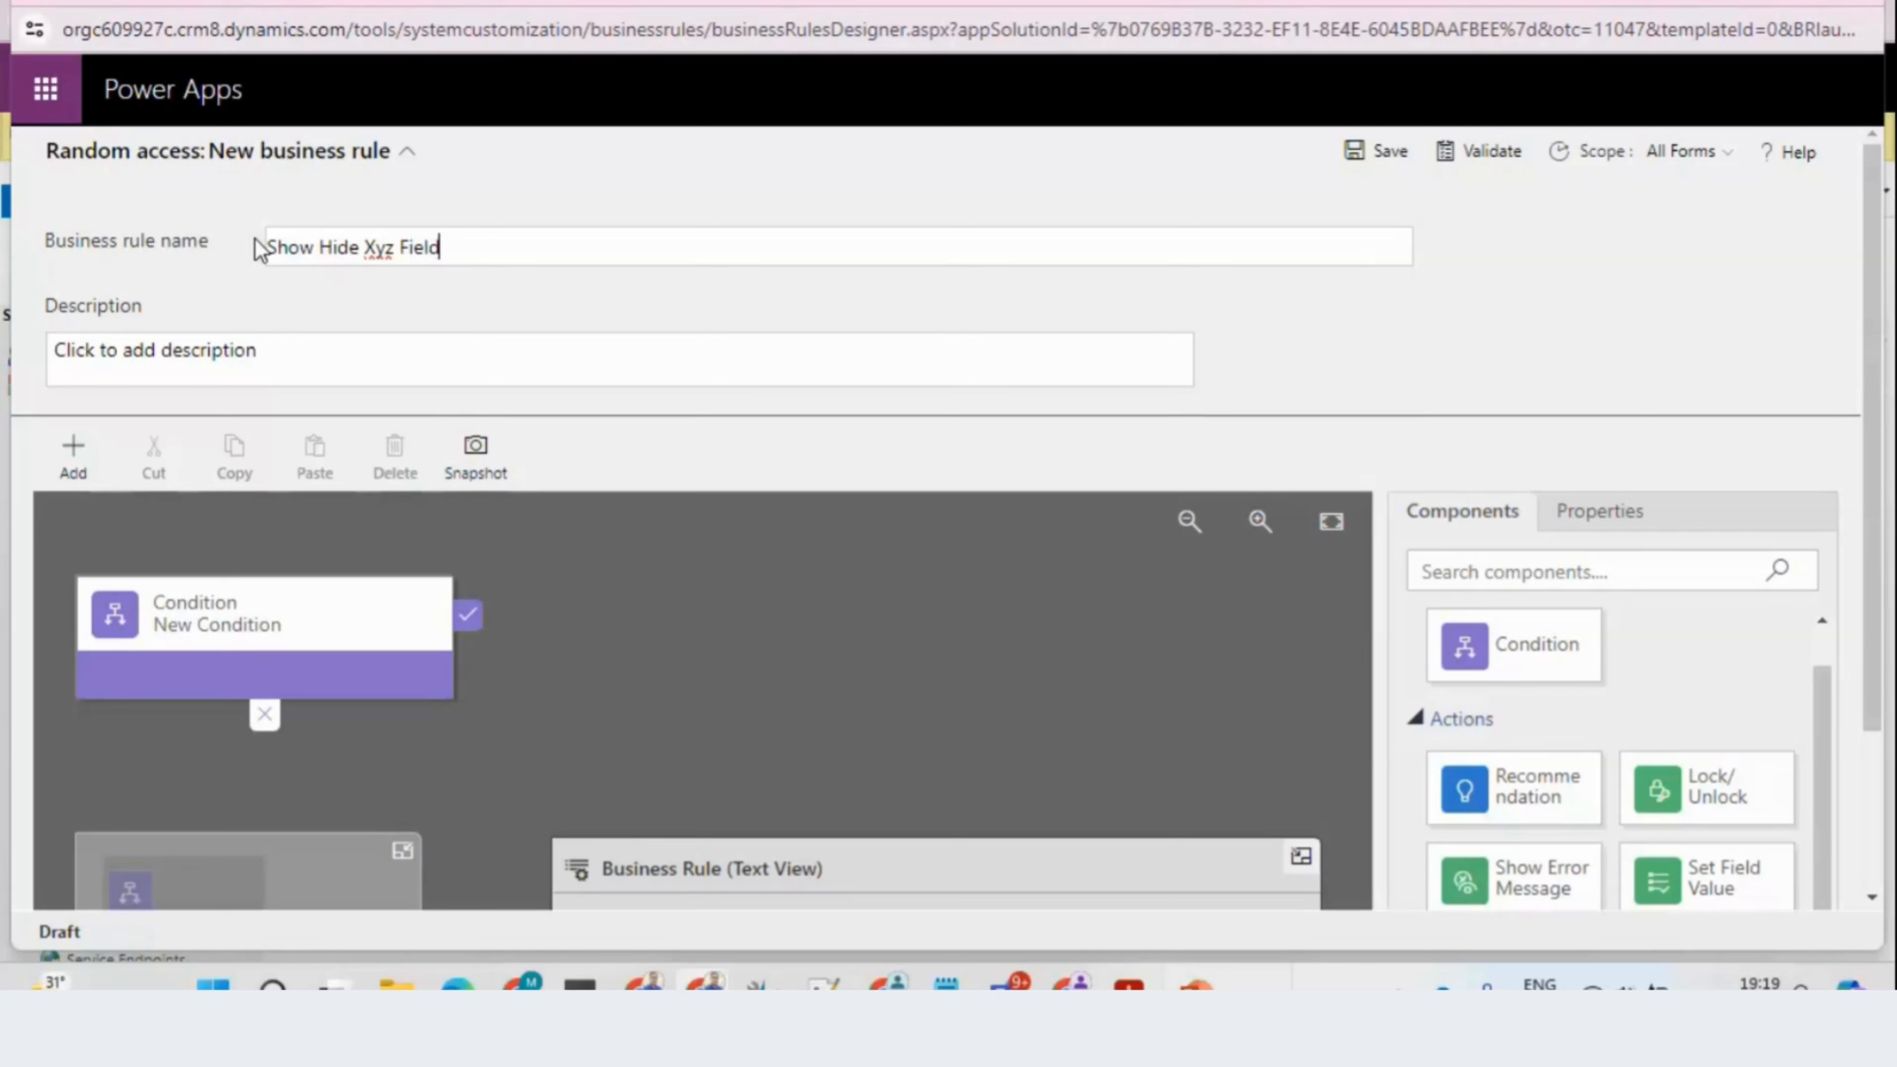
pyautogui.write('s')
pyautogui.click(1368, 169)
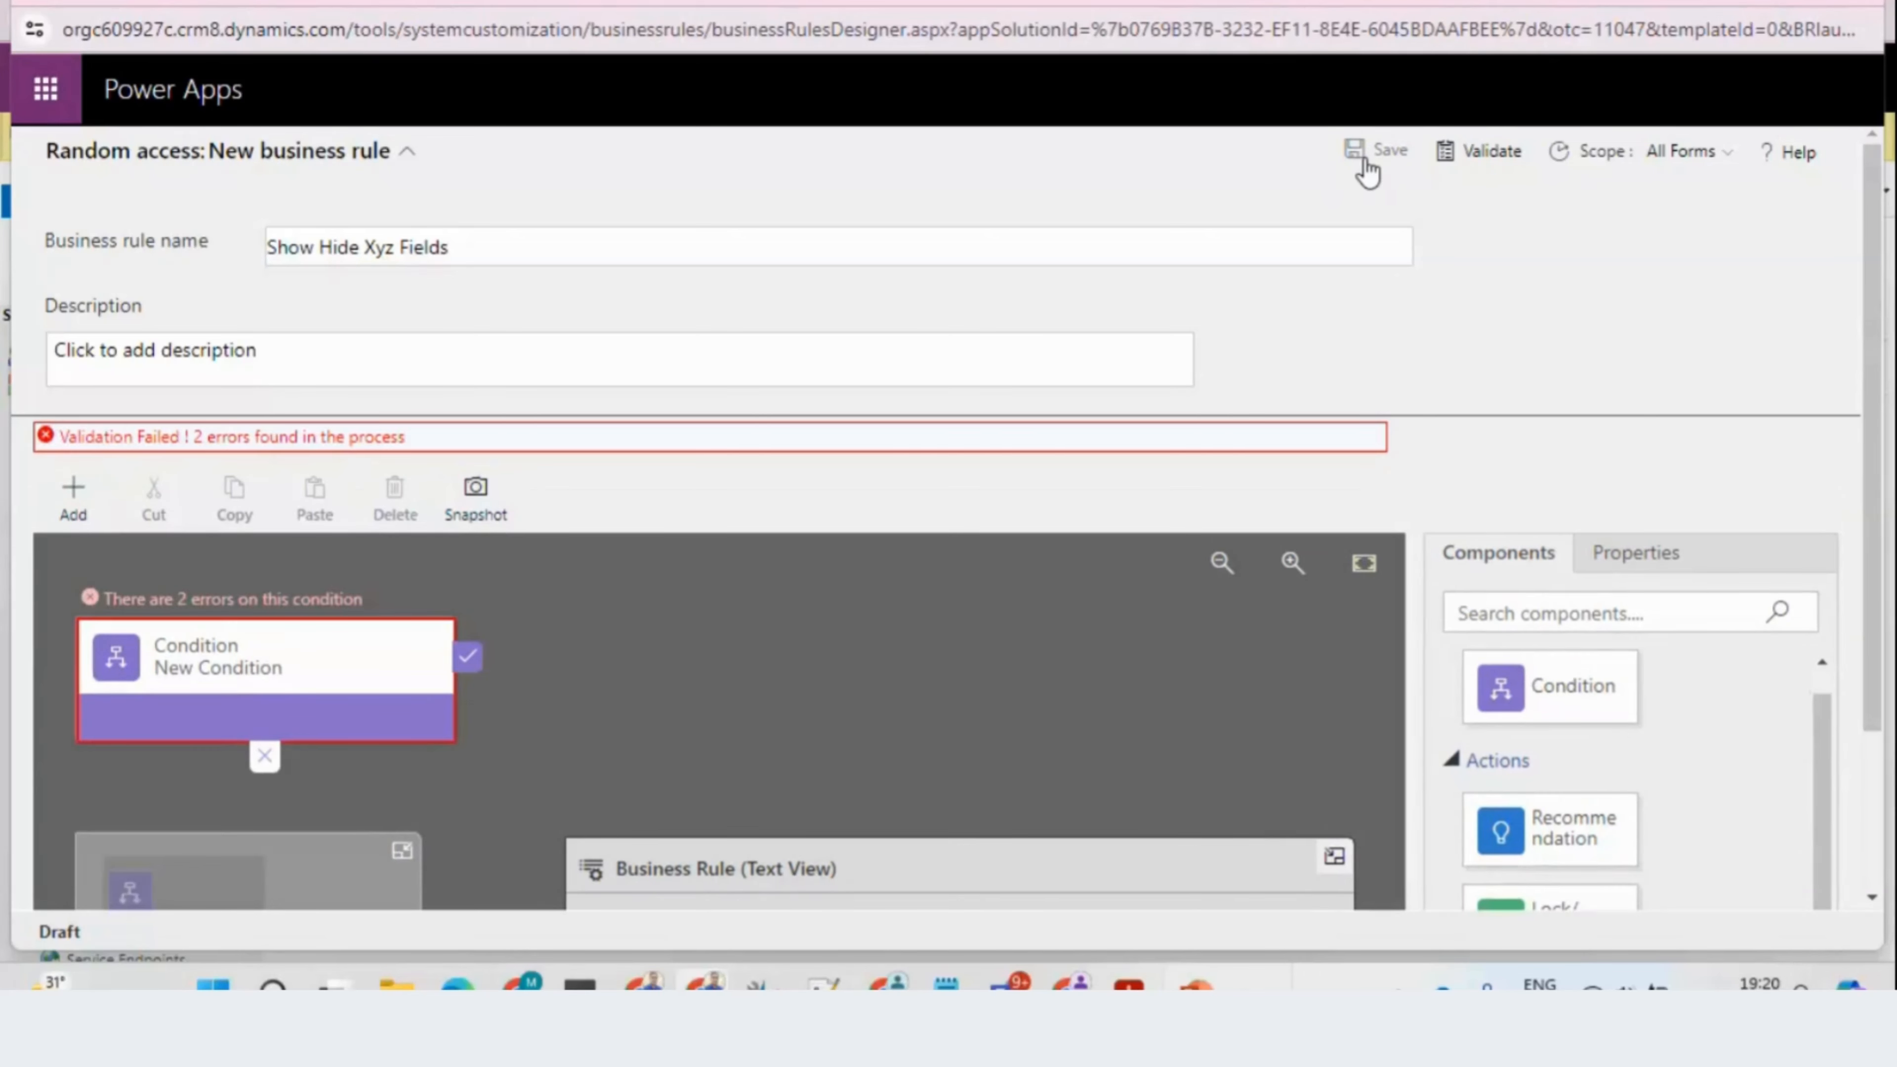
pyautogui.scroll(-2, 1884, 587)
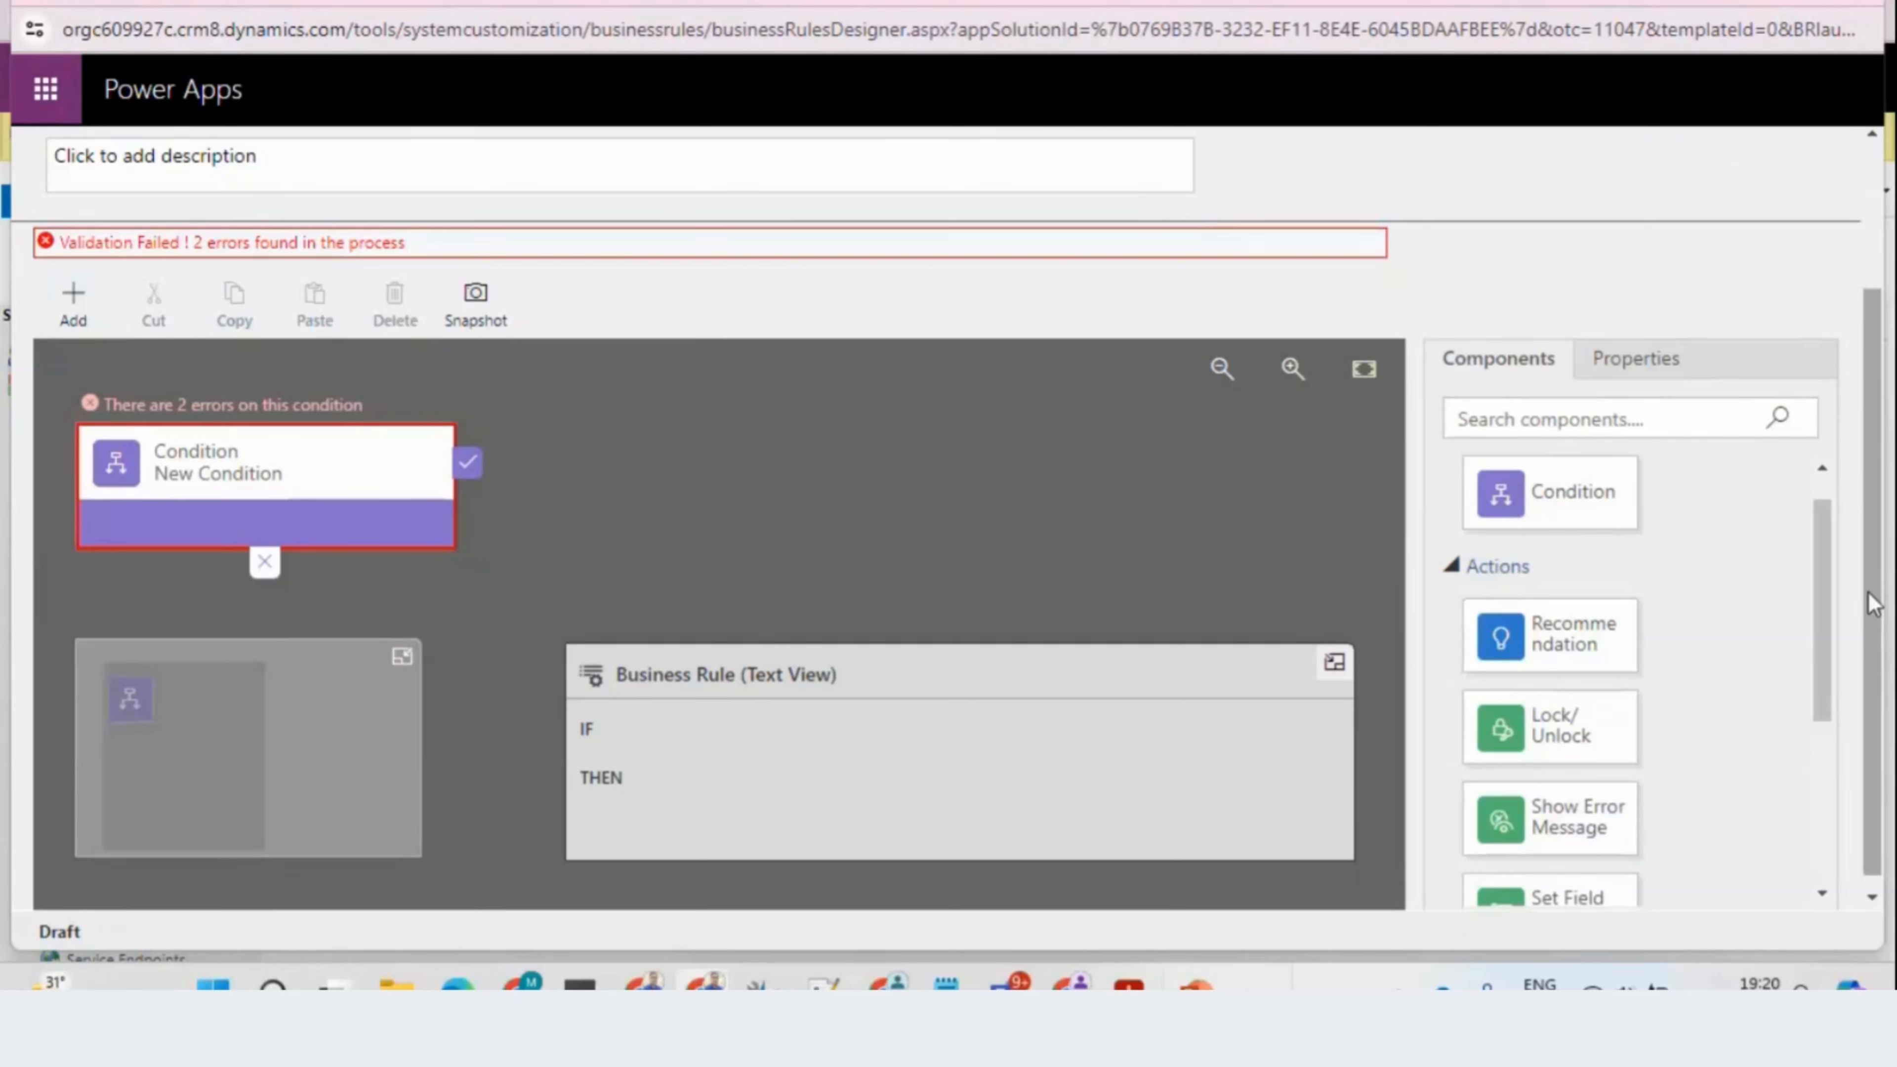
pyautogui.moveTo(1876, 590); pyautogui.dragTo(1862, 437)
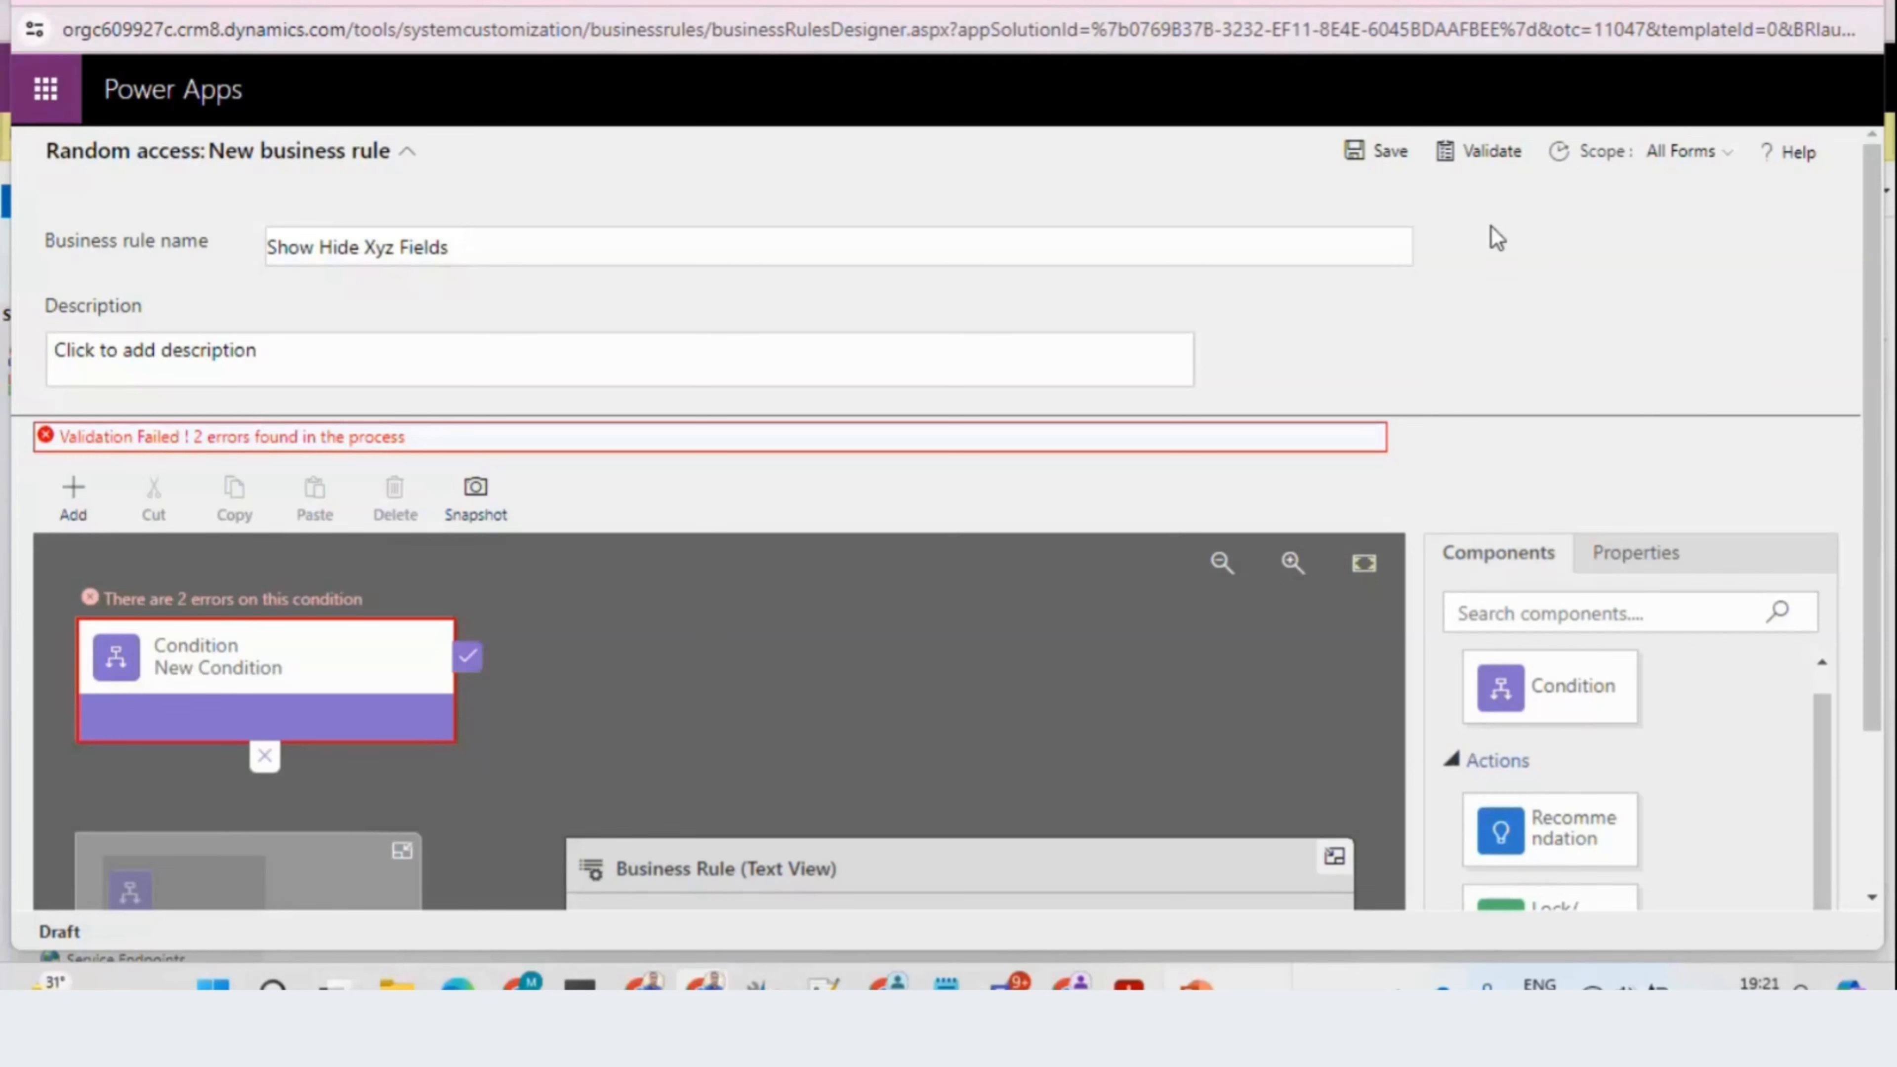
# Step: Switch to the PowerPoint slide show and advance to the slide about the three scope types in business rules
pyautogui.hotkey('alt', 'Tab')
pyautogui.hotkey('alt', 'Tab')
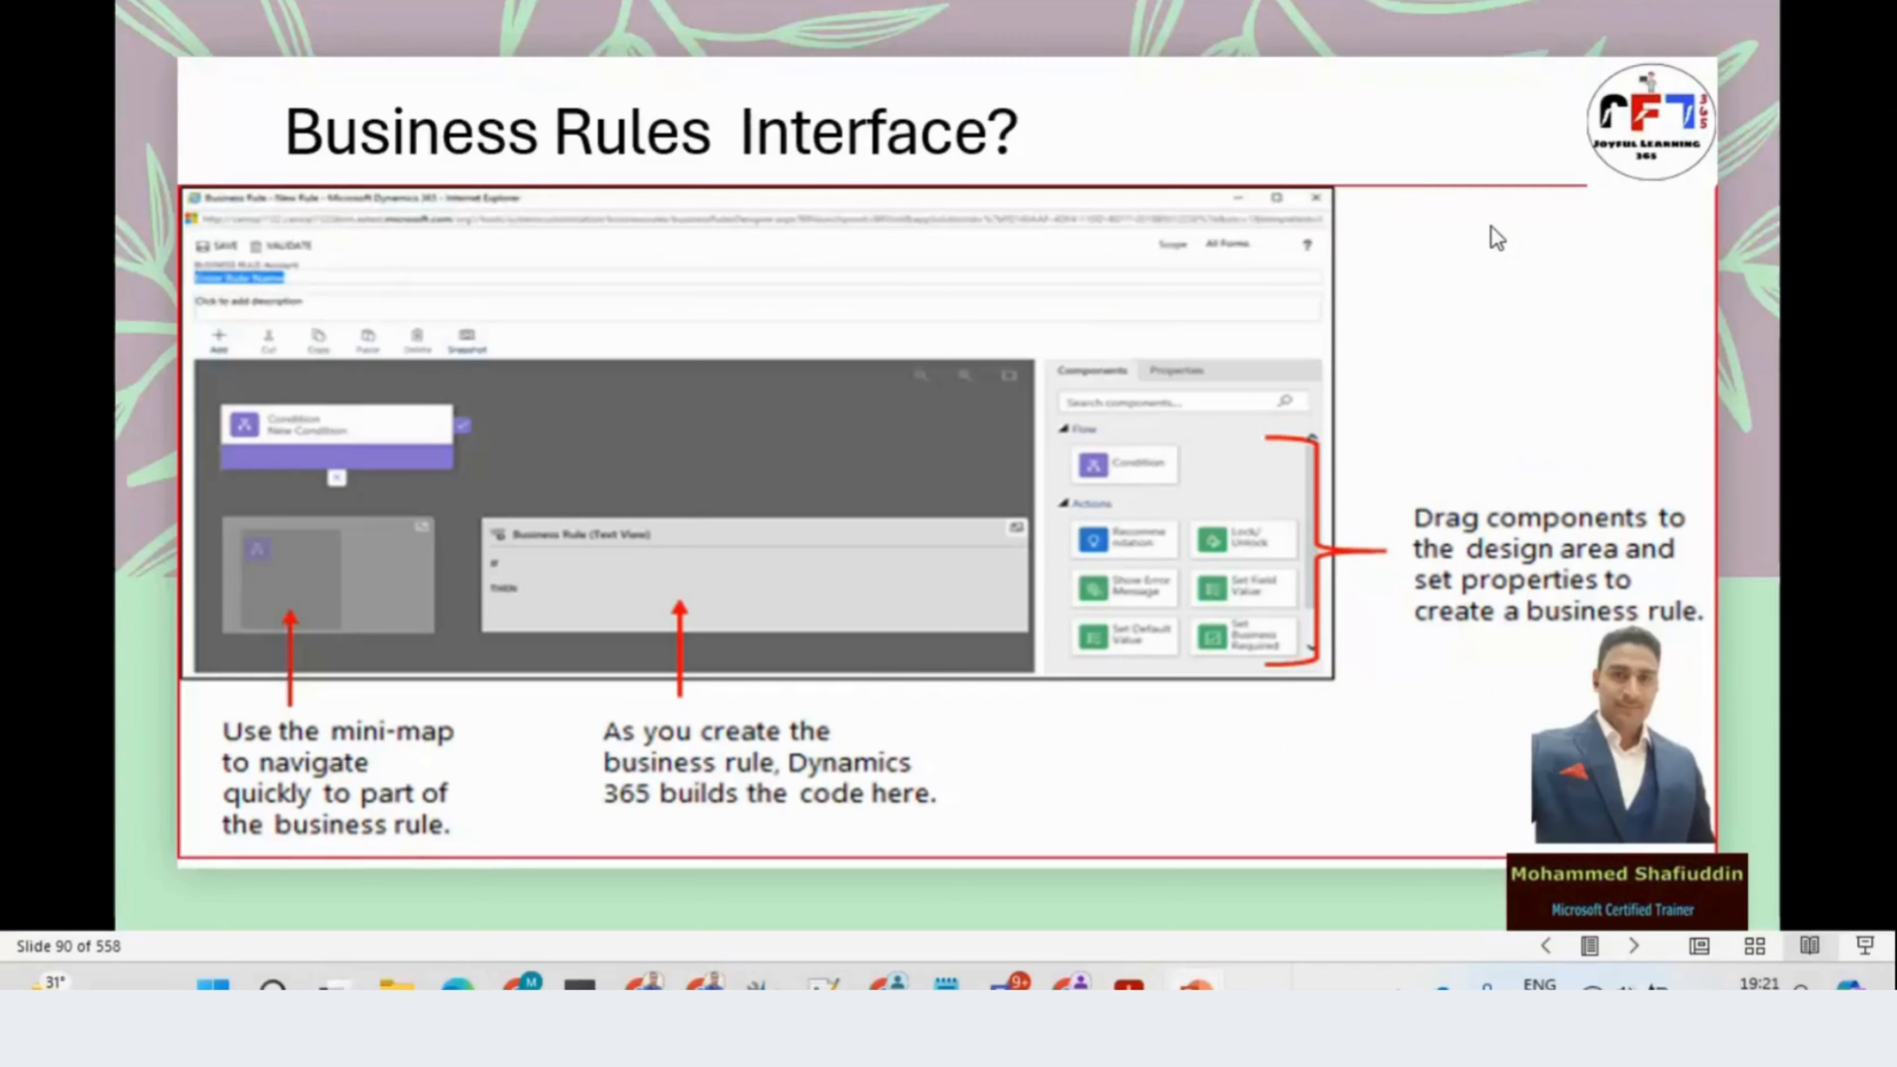
pyautogui.press('Right')
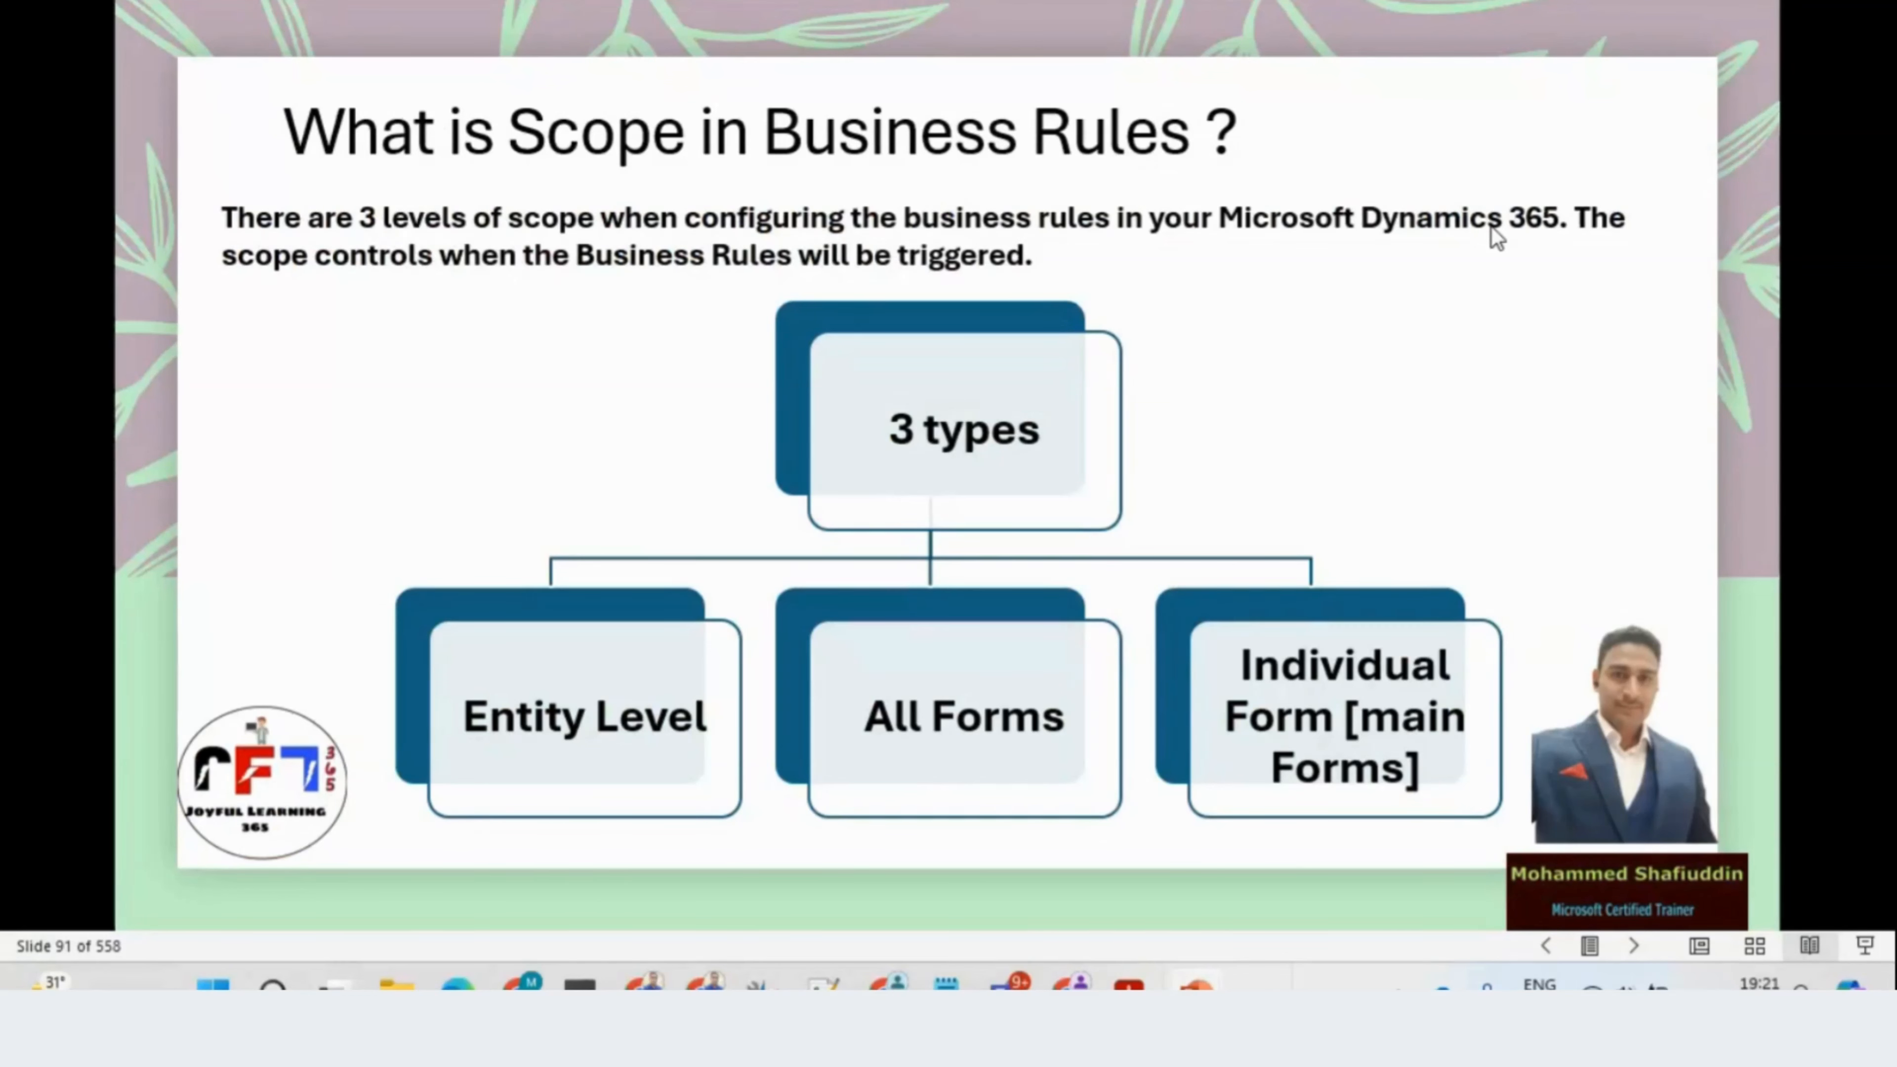
pyautogui.press('ctrl')
pyautogui.press('ctrl')
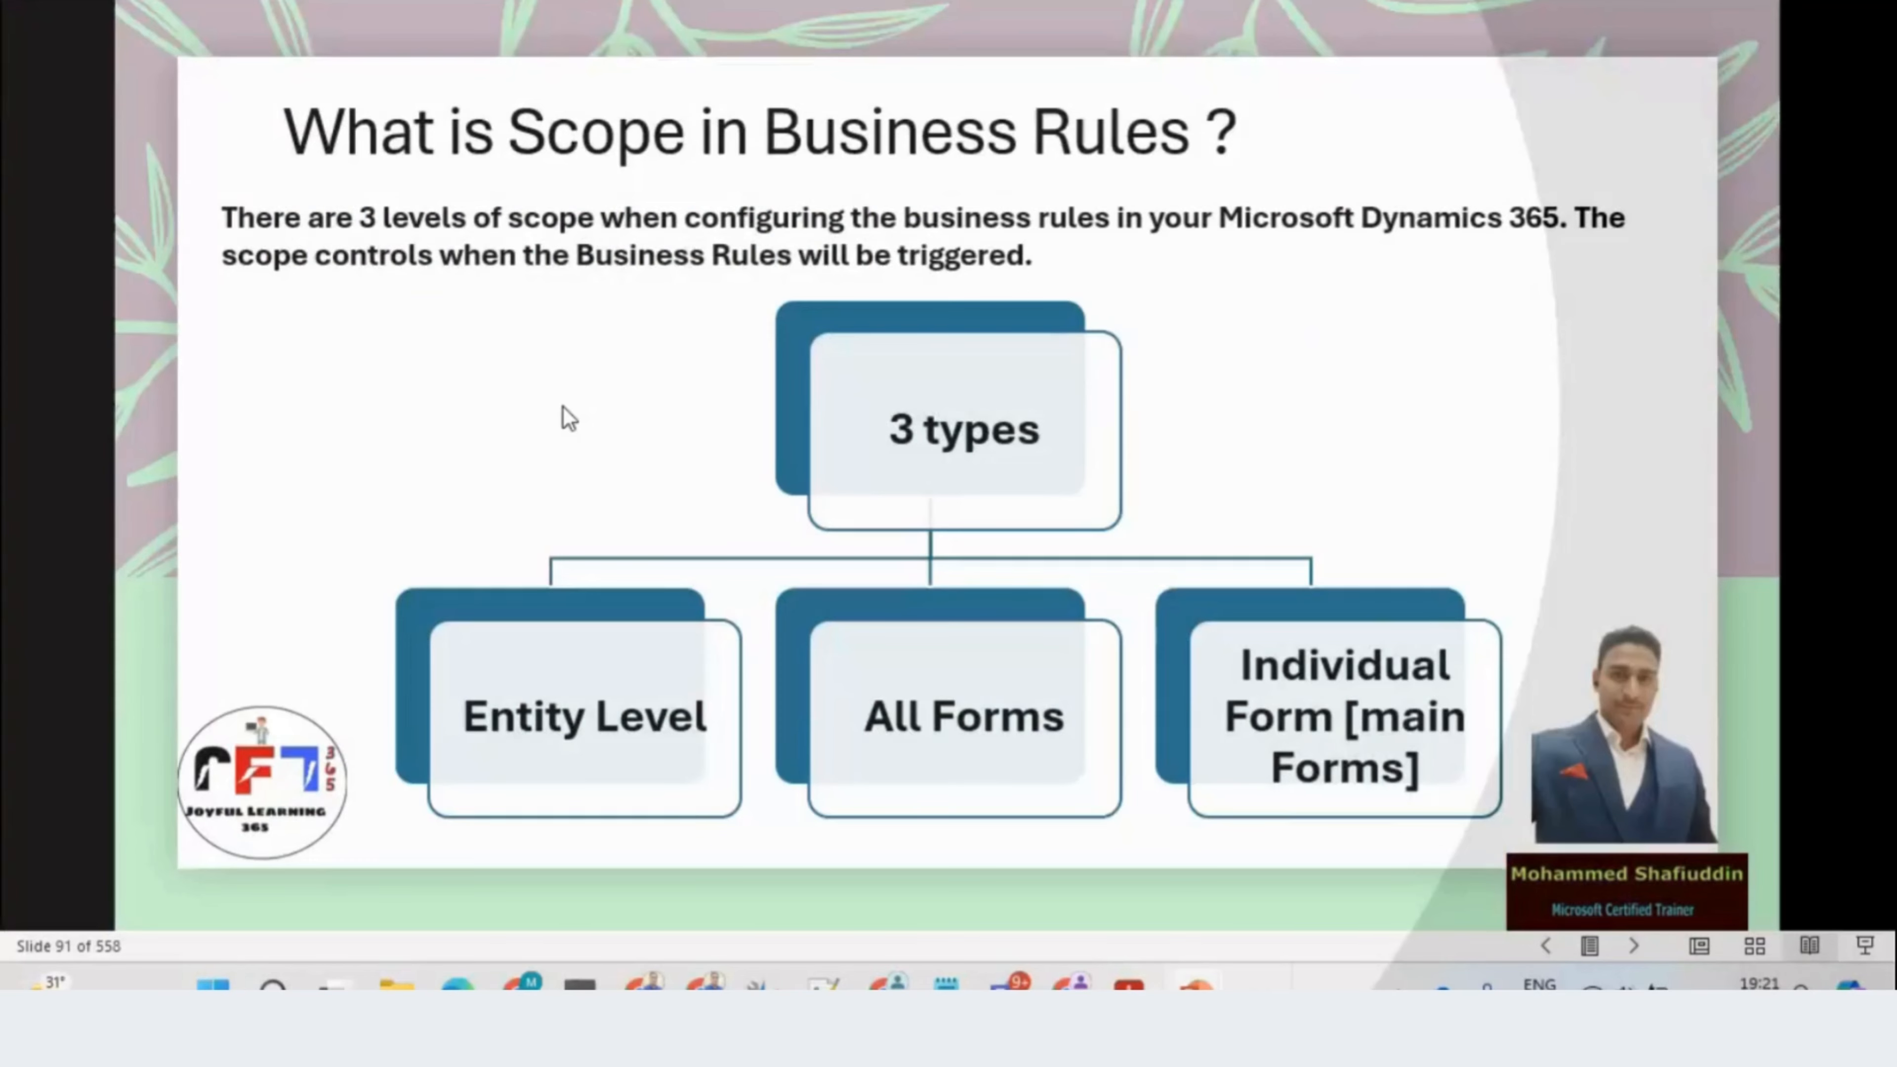
# Step: Switch back to the Power Apps business rule designer and open the rule's scope options
pyautogui.hotkey('alt', 'Tab')
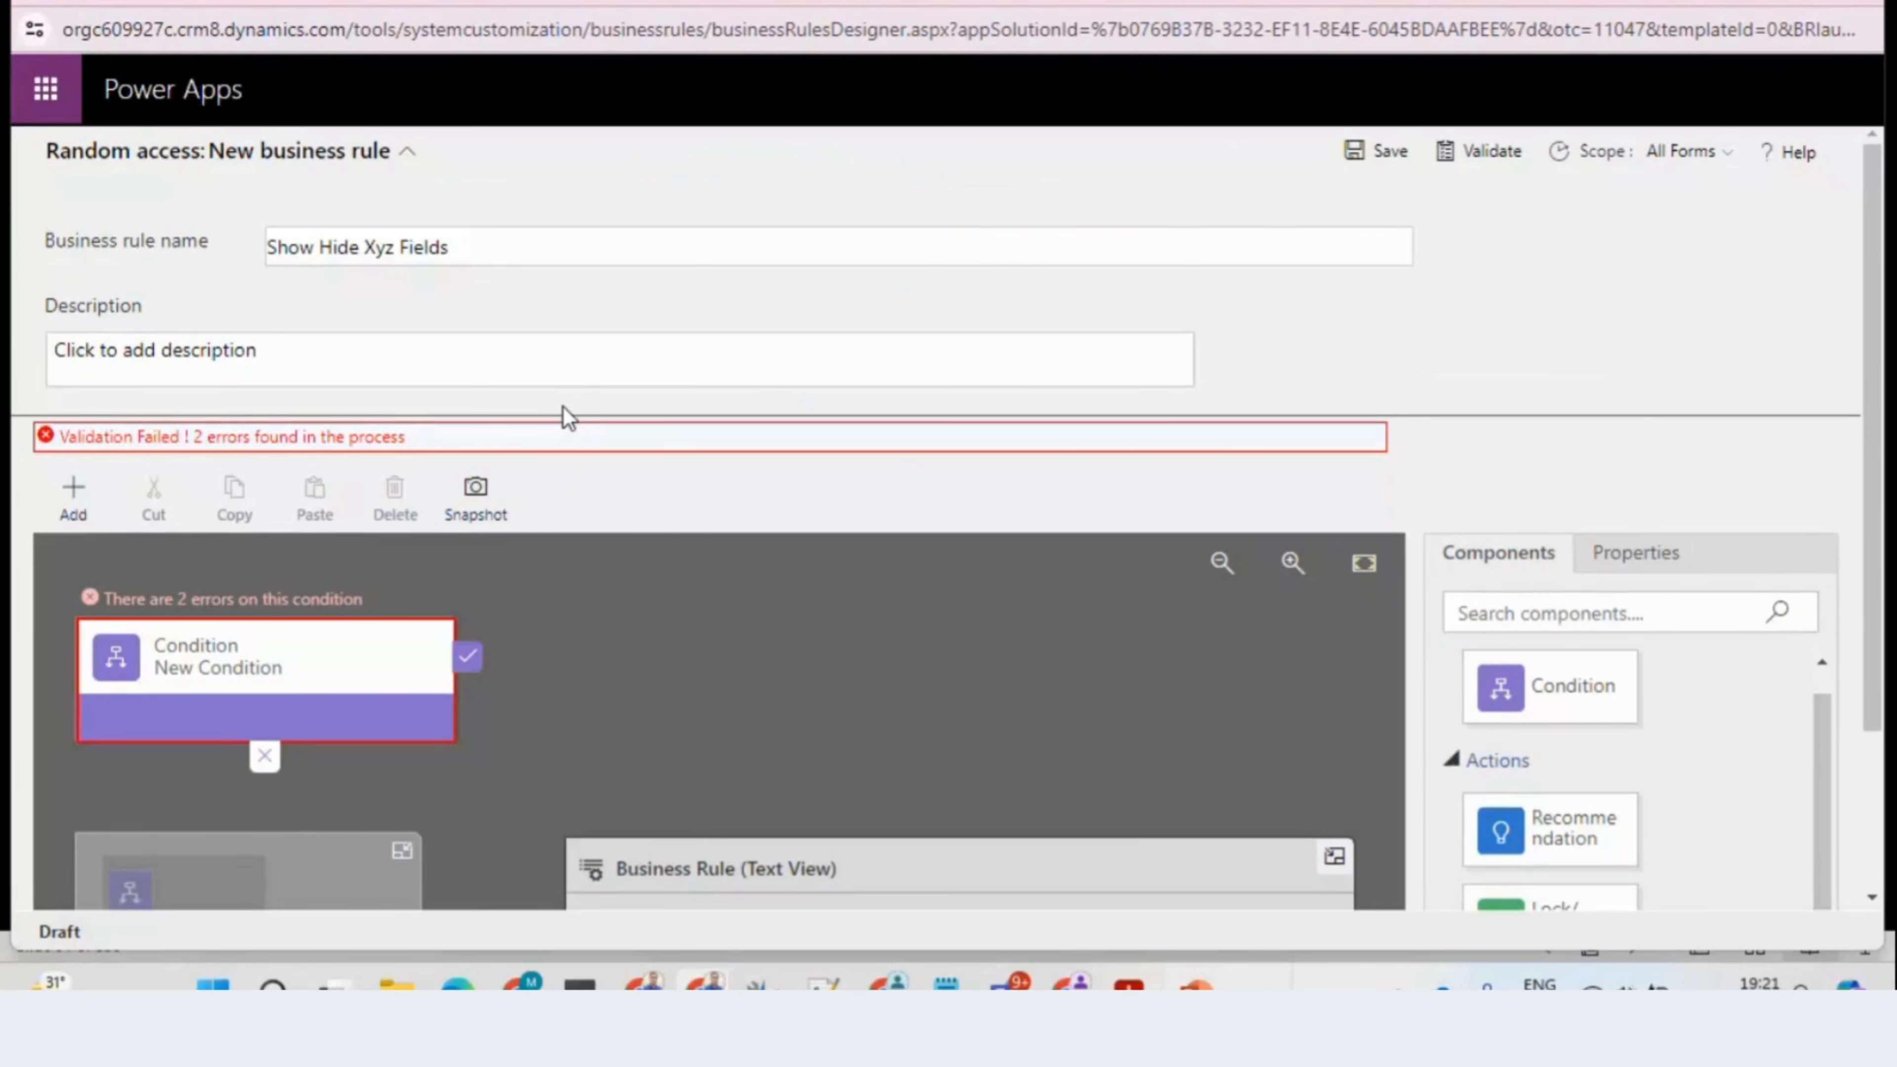
pyautogui.press('ctrl')
pyautogui.press('ctrl')
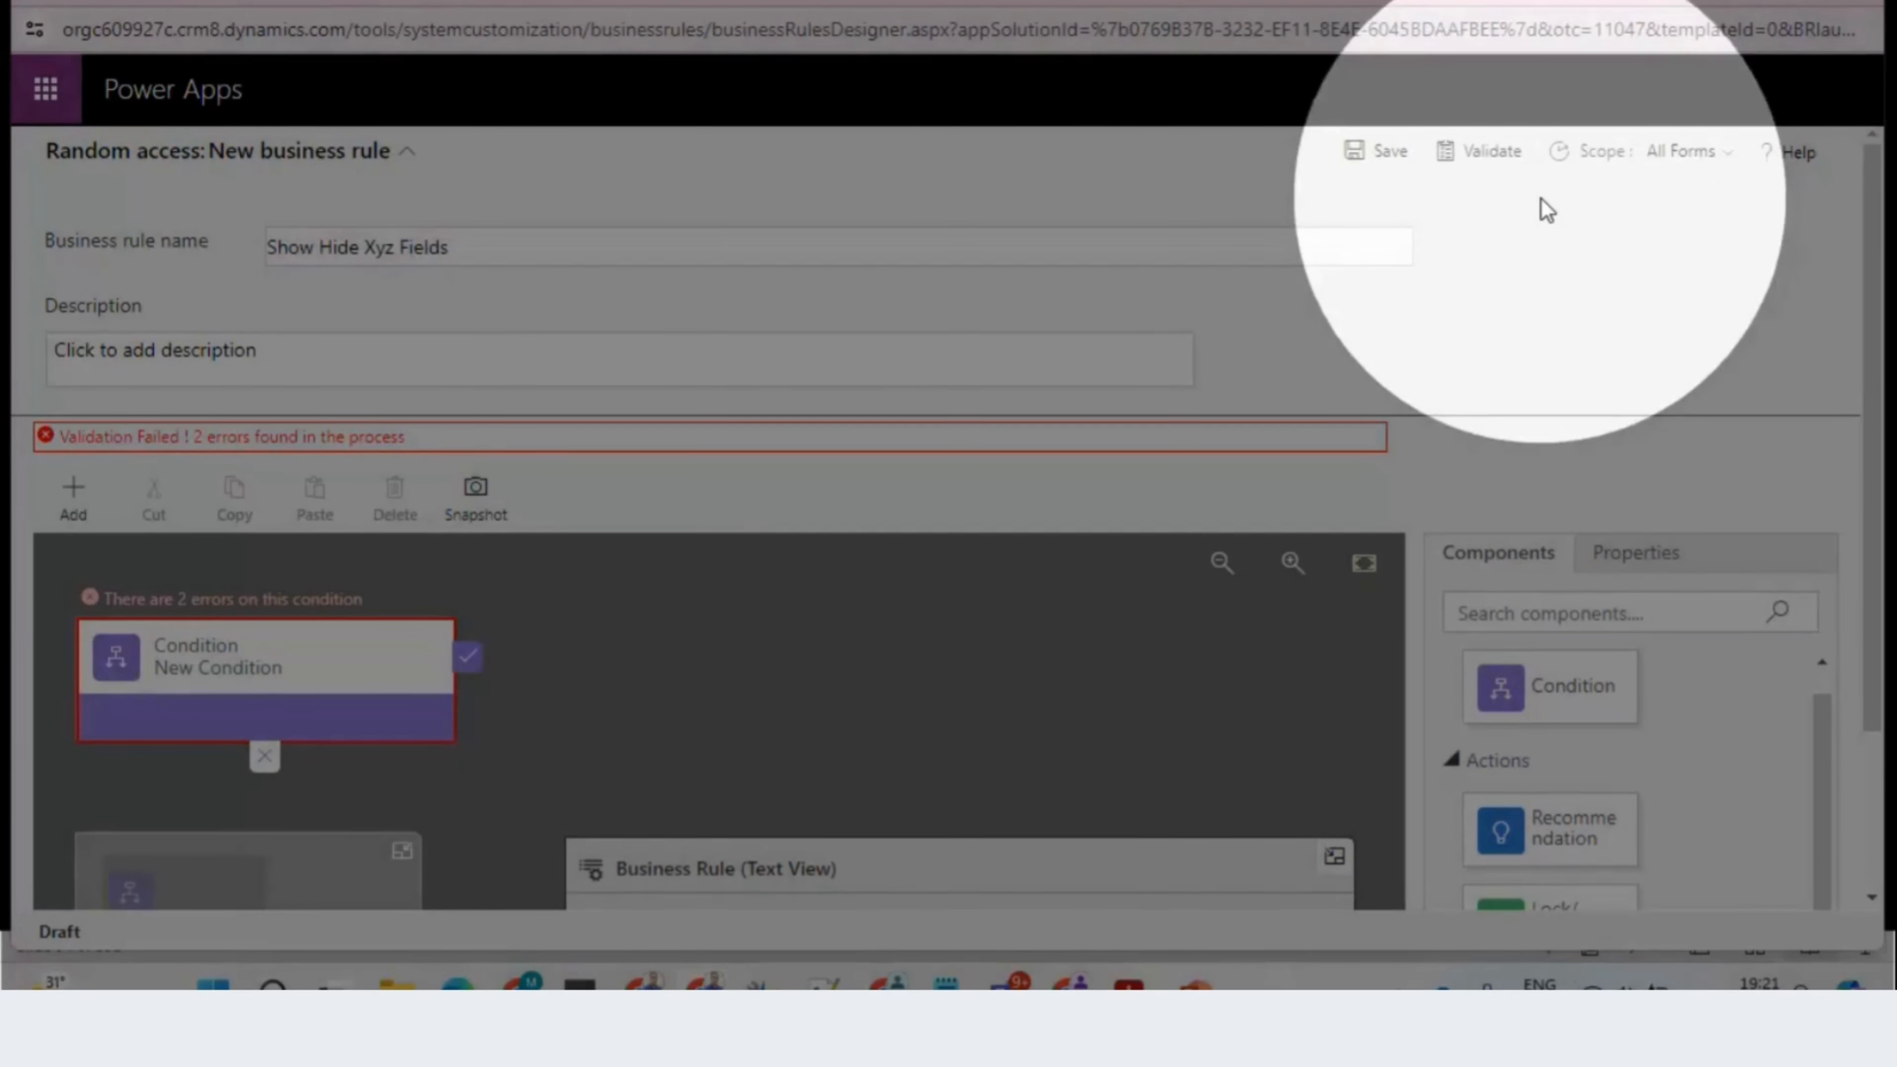
pyautogui.click(1544, 210)
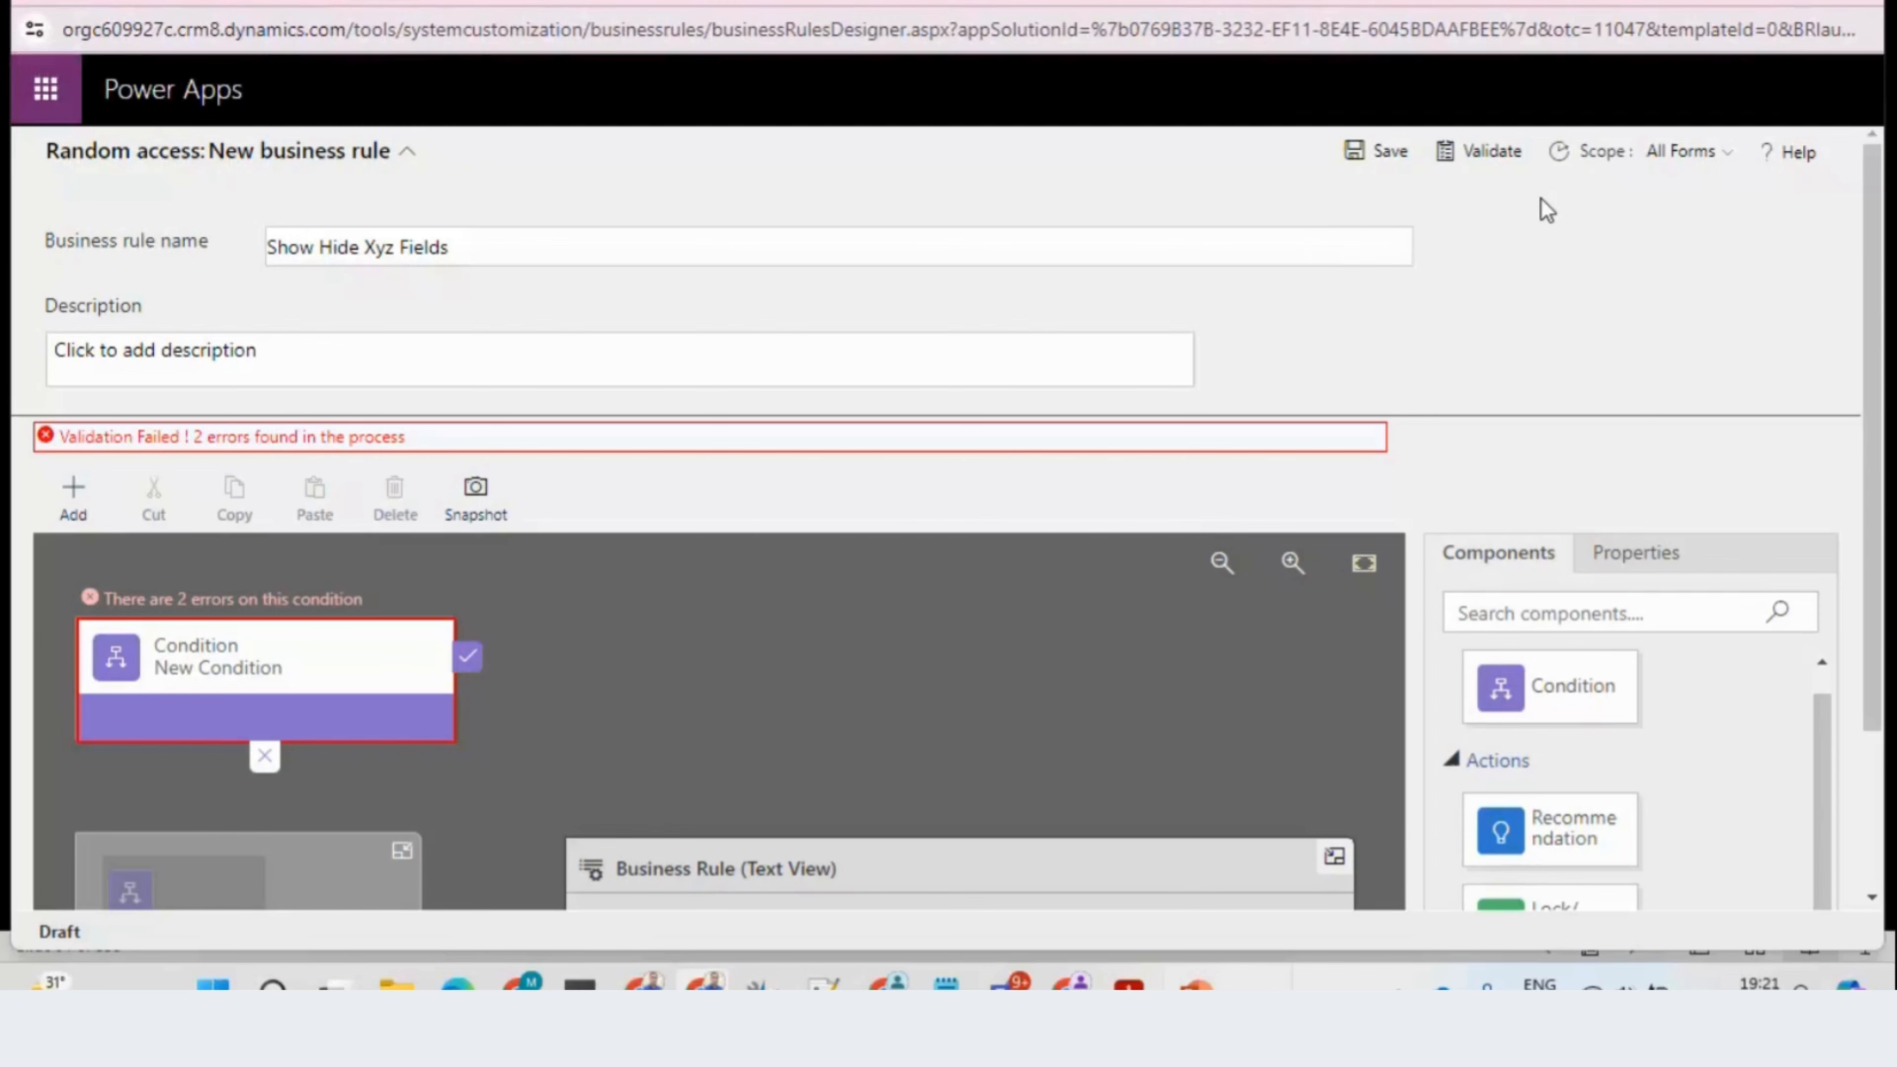
pyautogui.click(1712, 157)
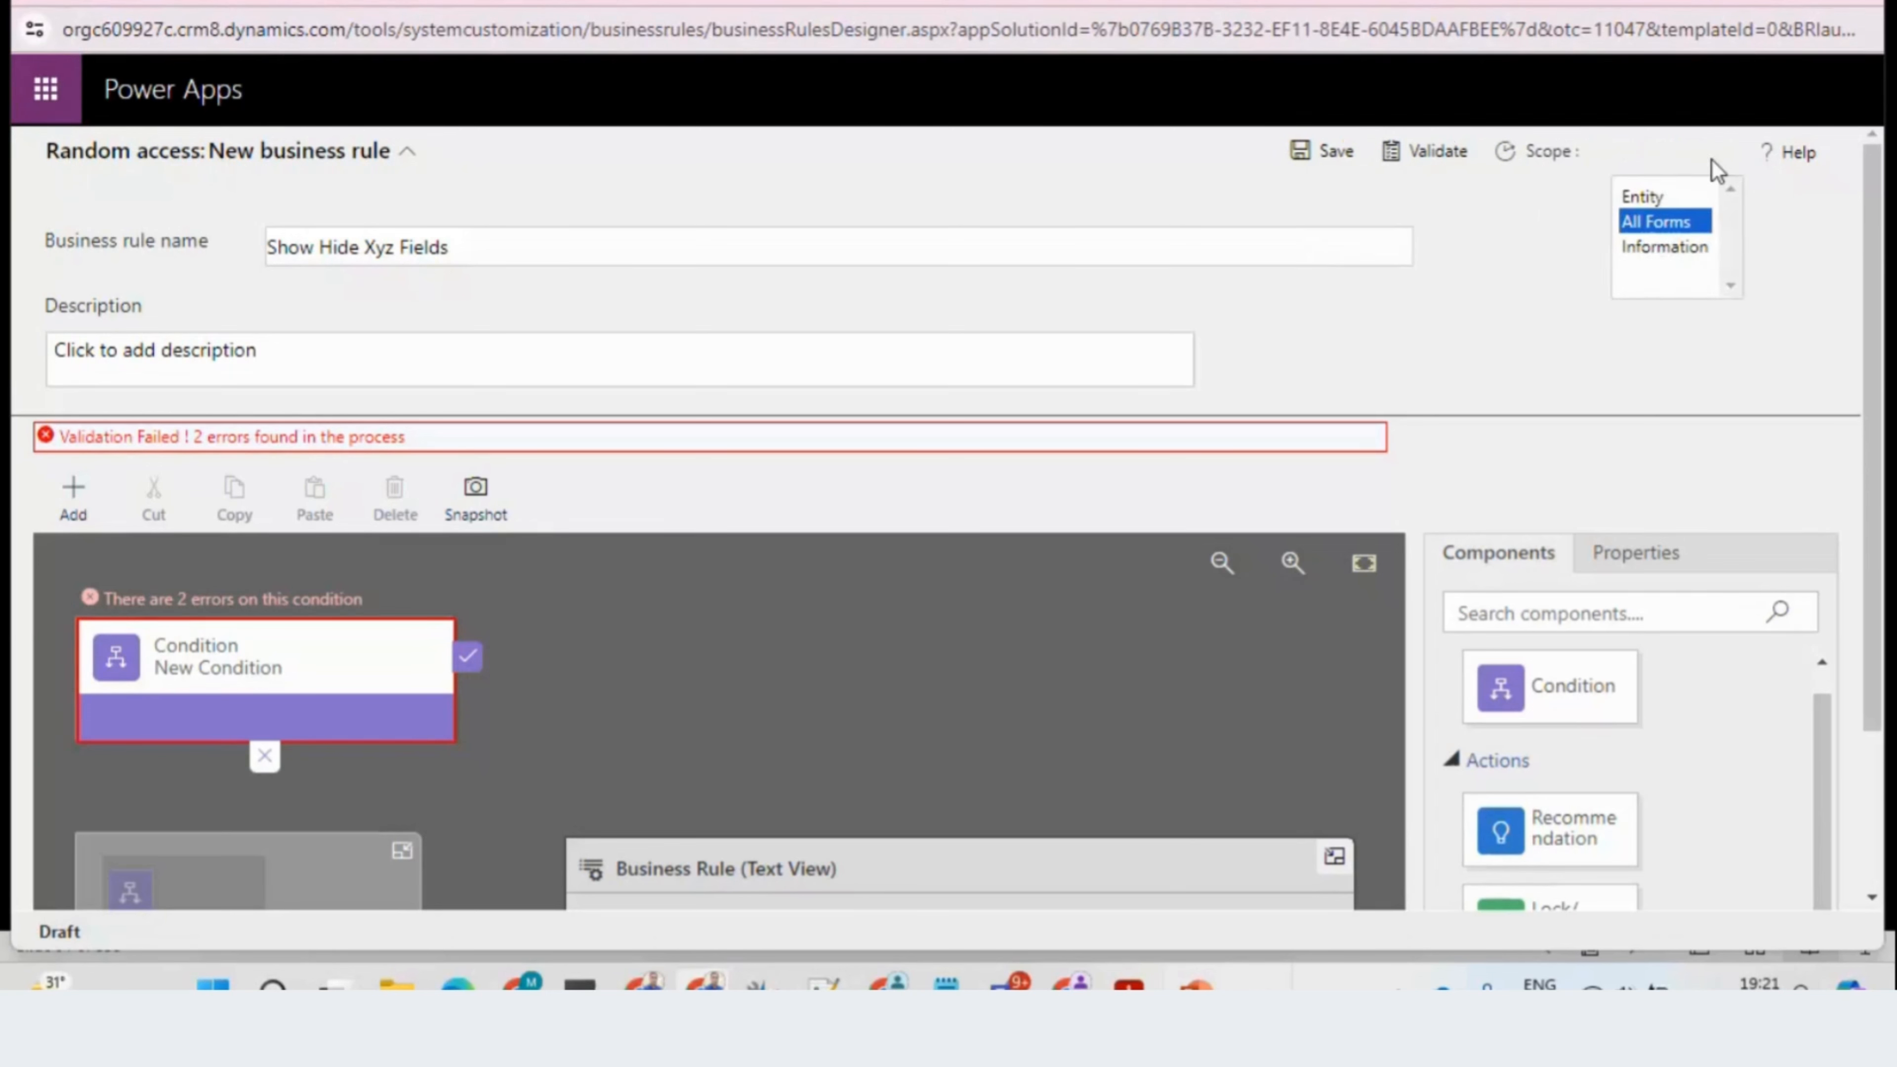
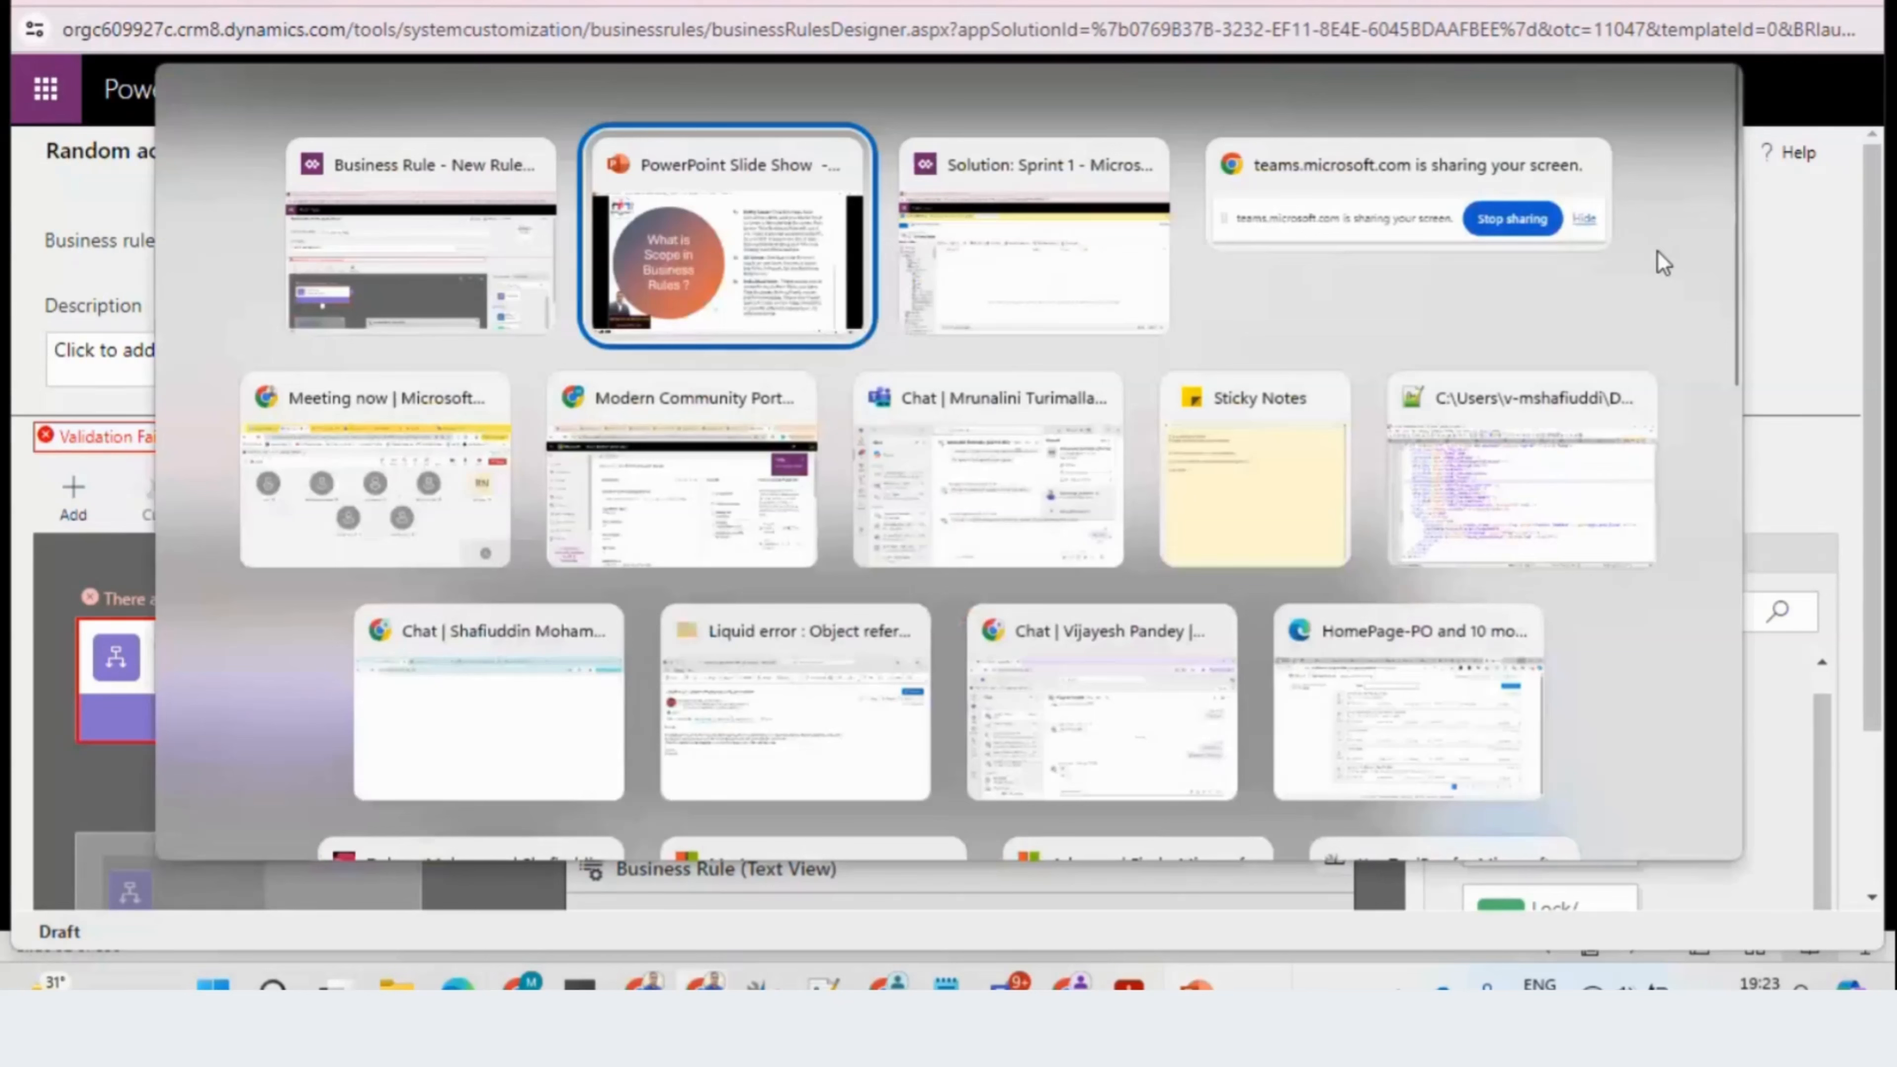
# Step: Read the scope level descriptions in the PowerPoint slides, and set the business rule's scope to Entity in Power Apps
pyautogui.hotkey('alt', 'Tab')
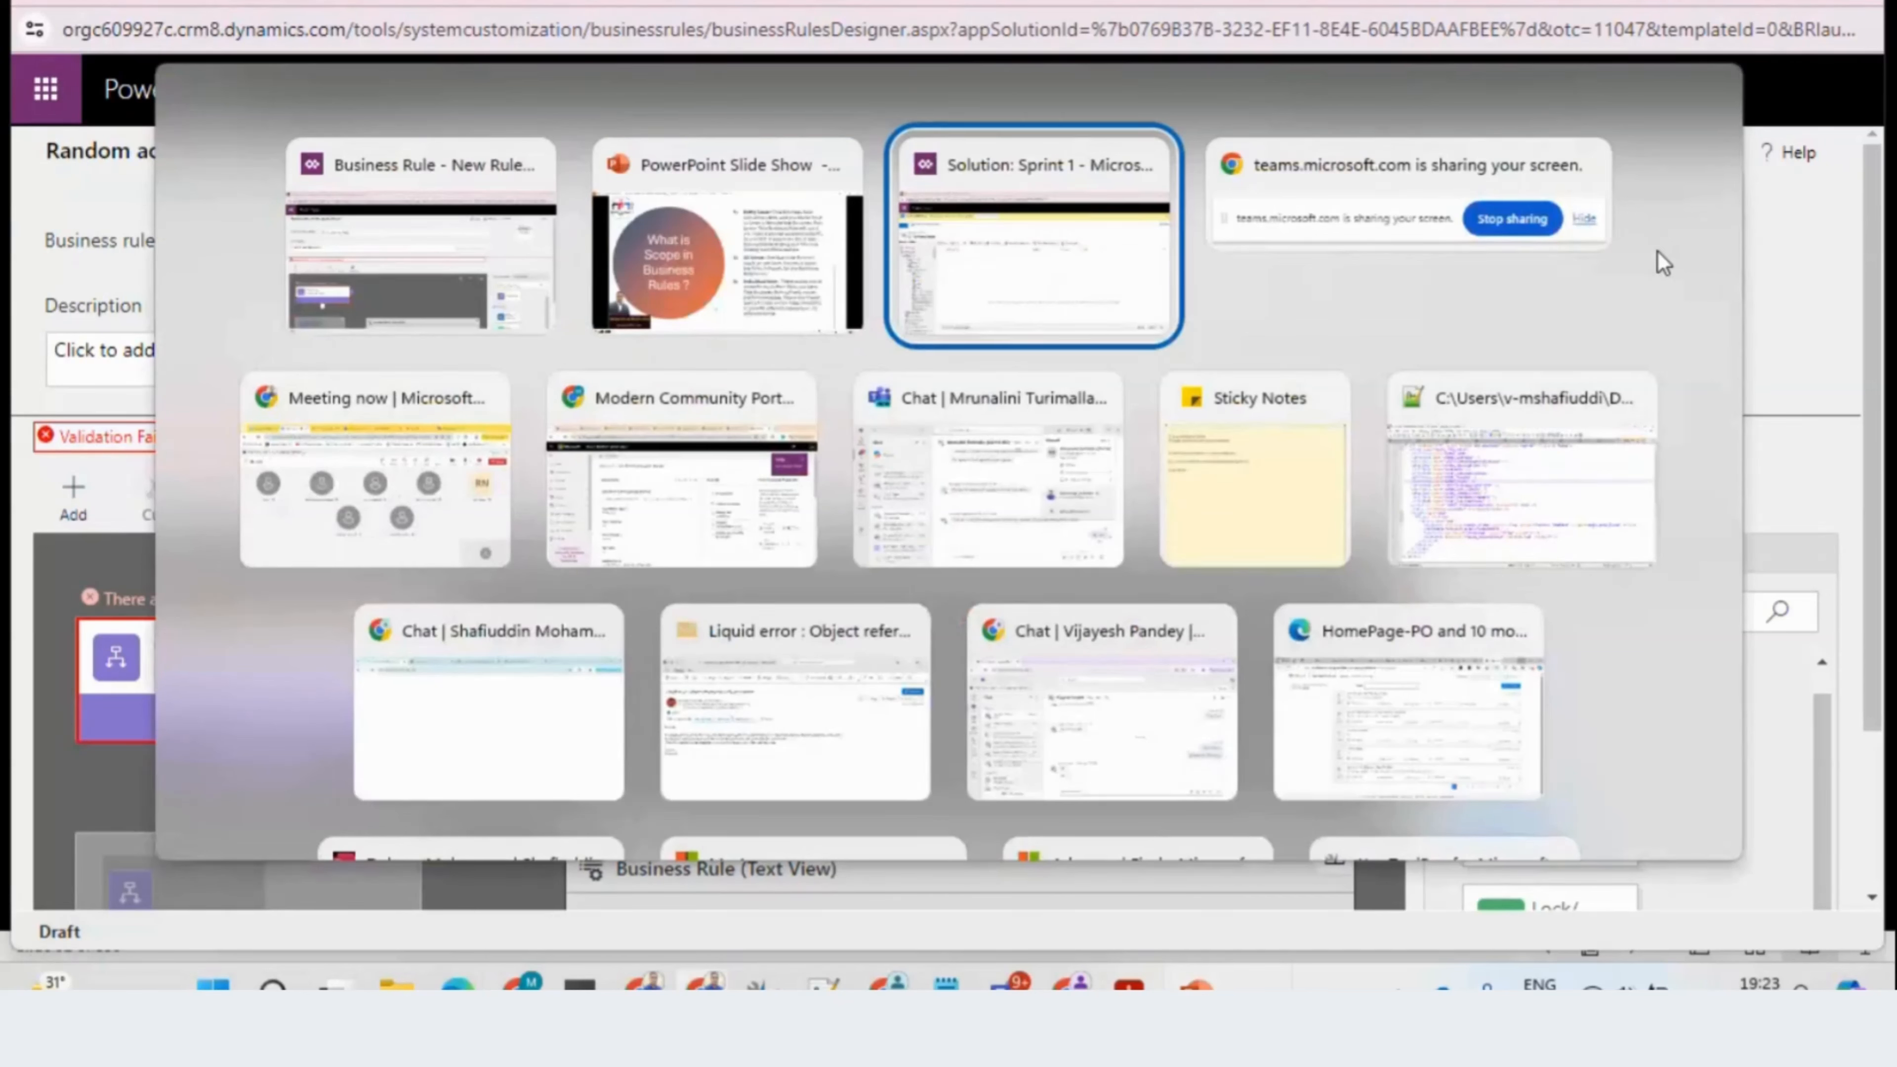
pyautogui.hotkey('alt', 'shift', 'Tab')
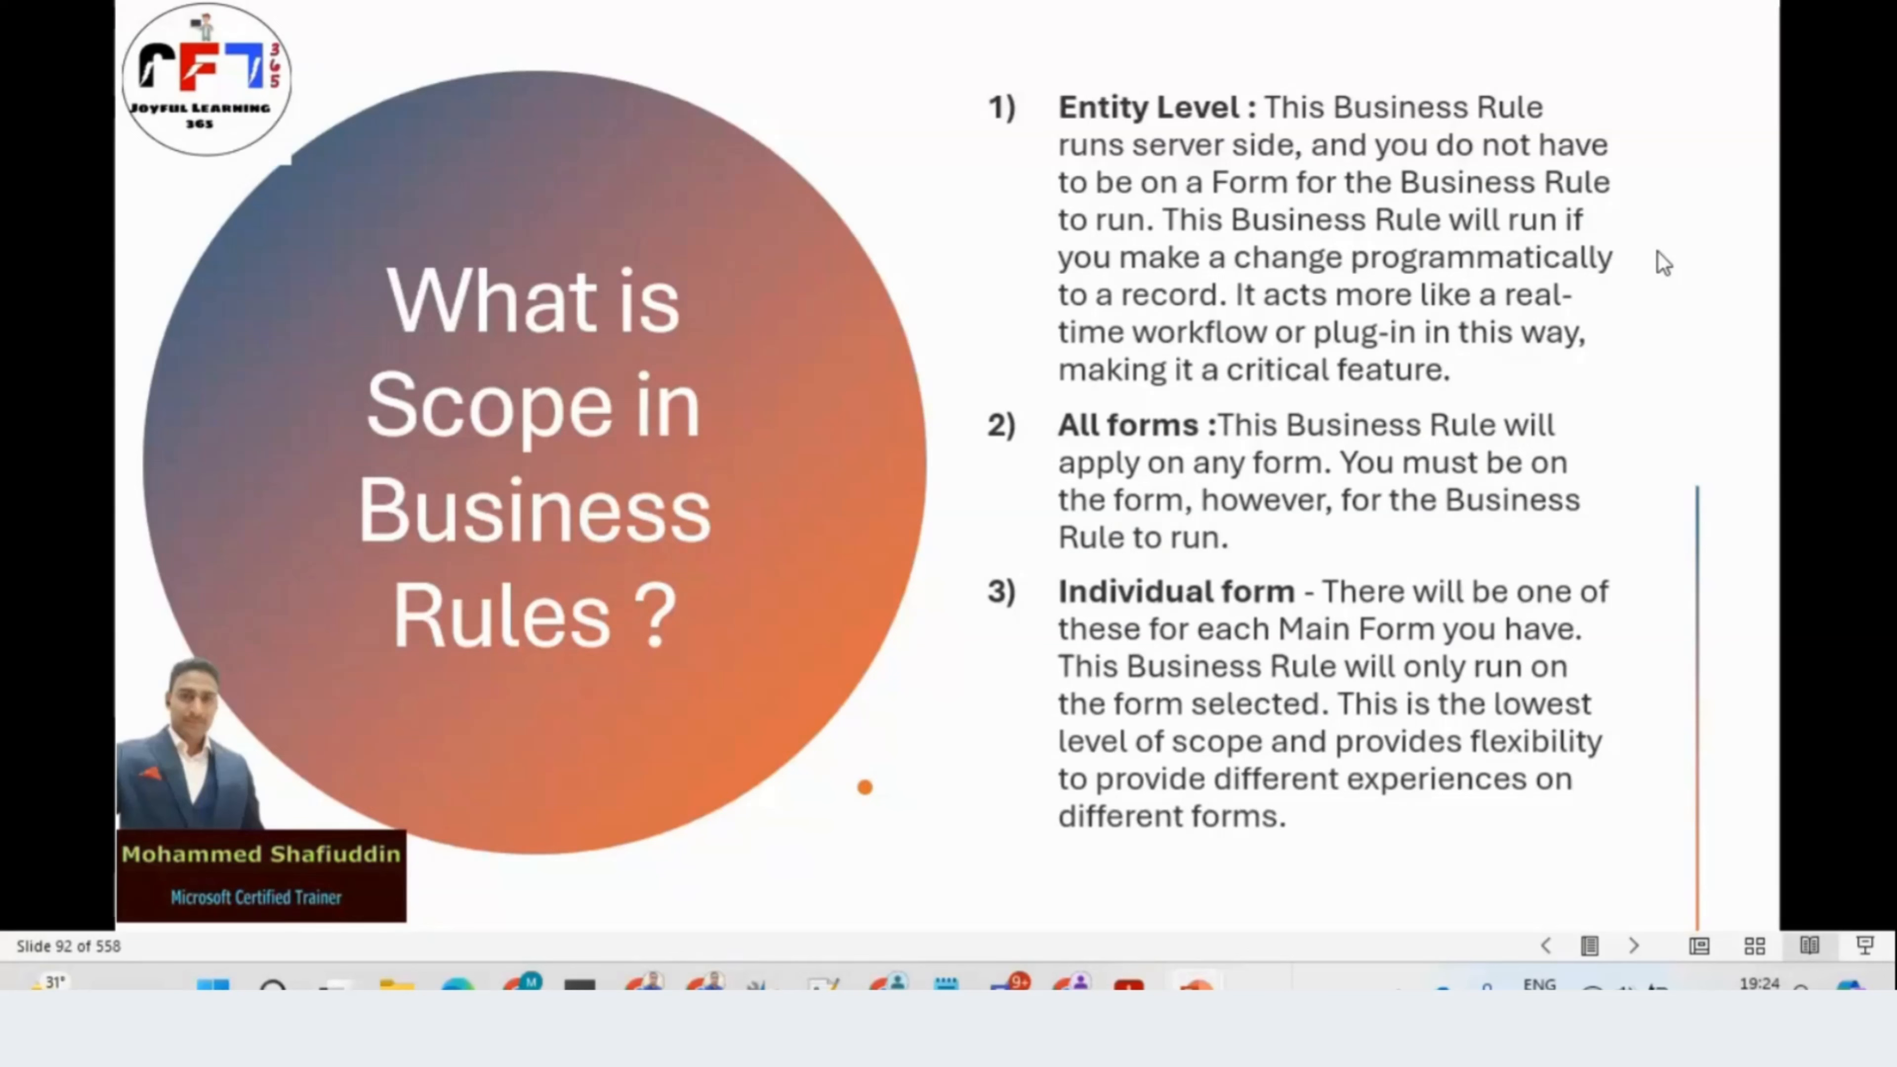
pyautogui.hotkey('alt', 'Tab')
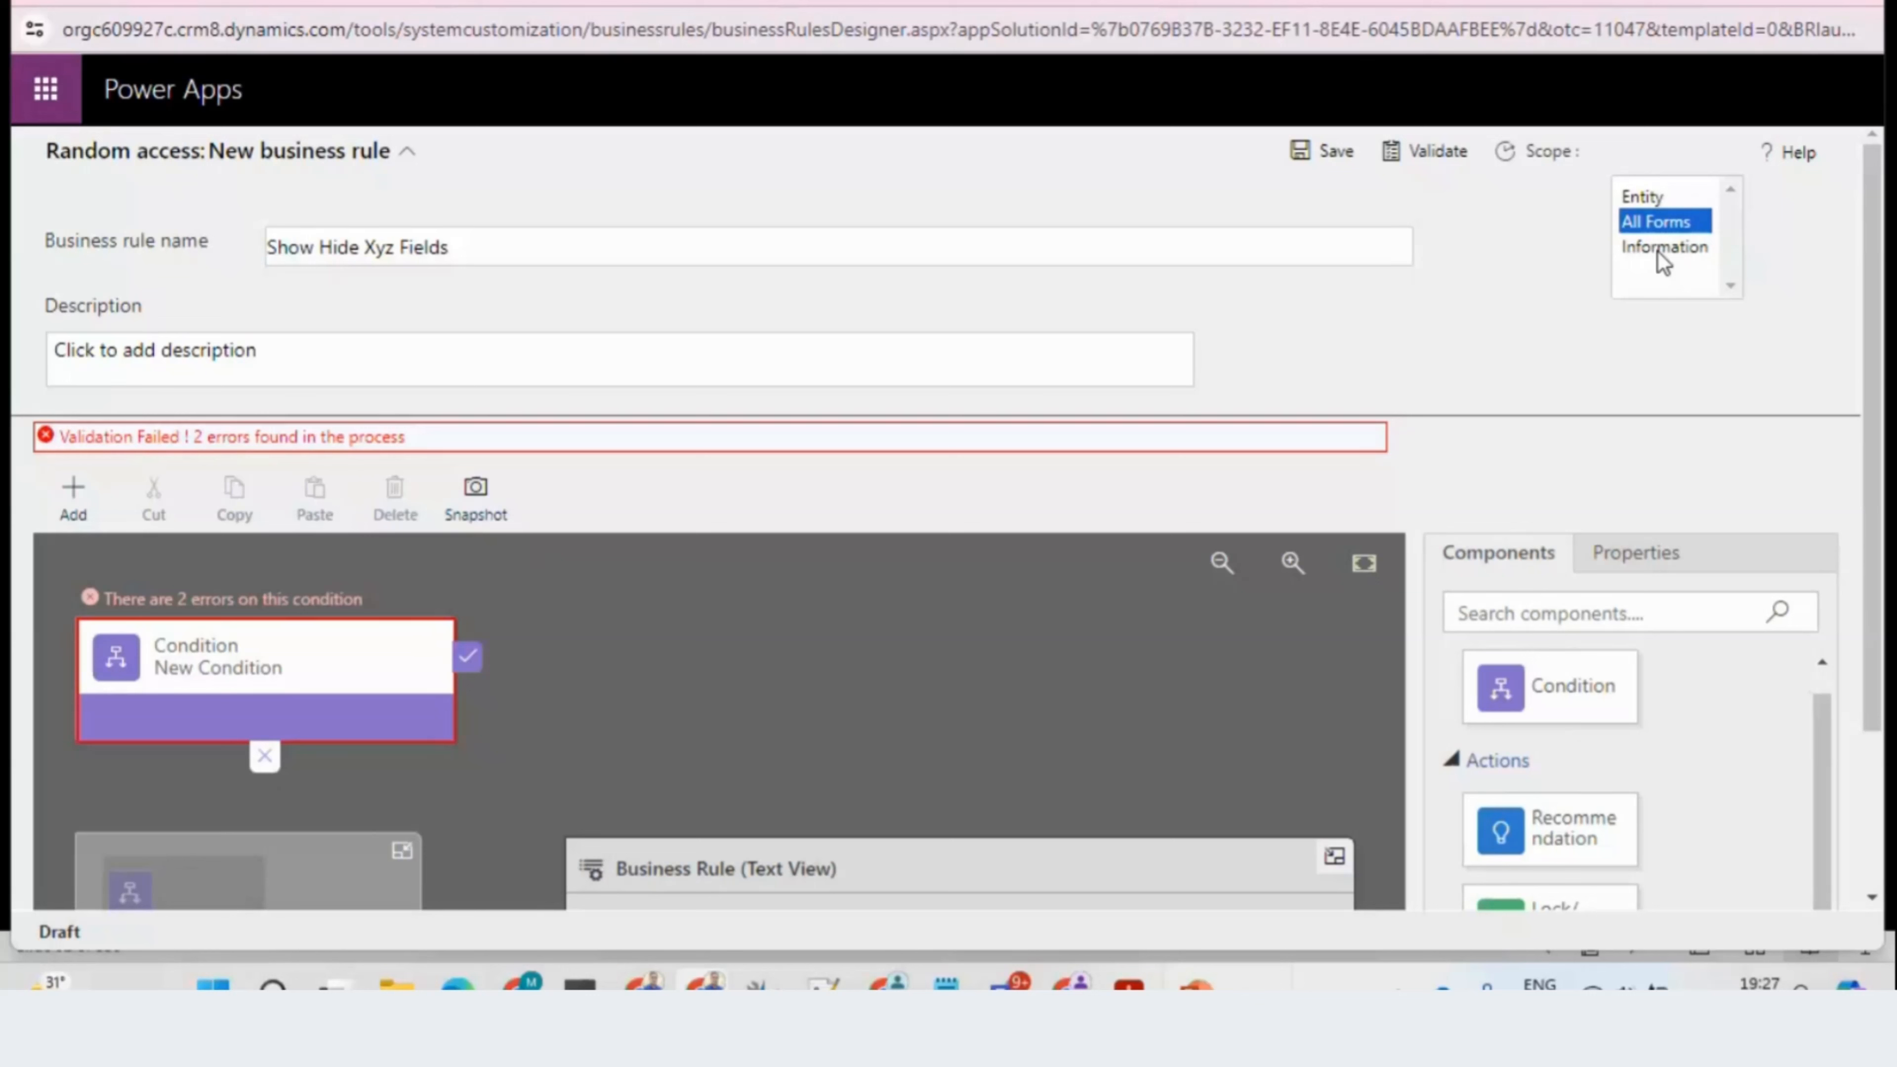
pyautogui.click(1655, 194)
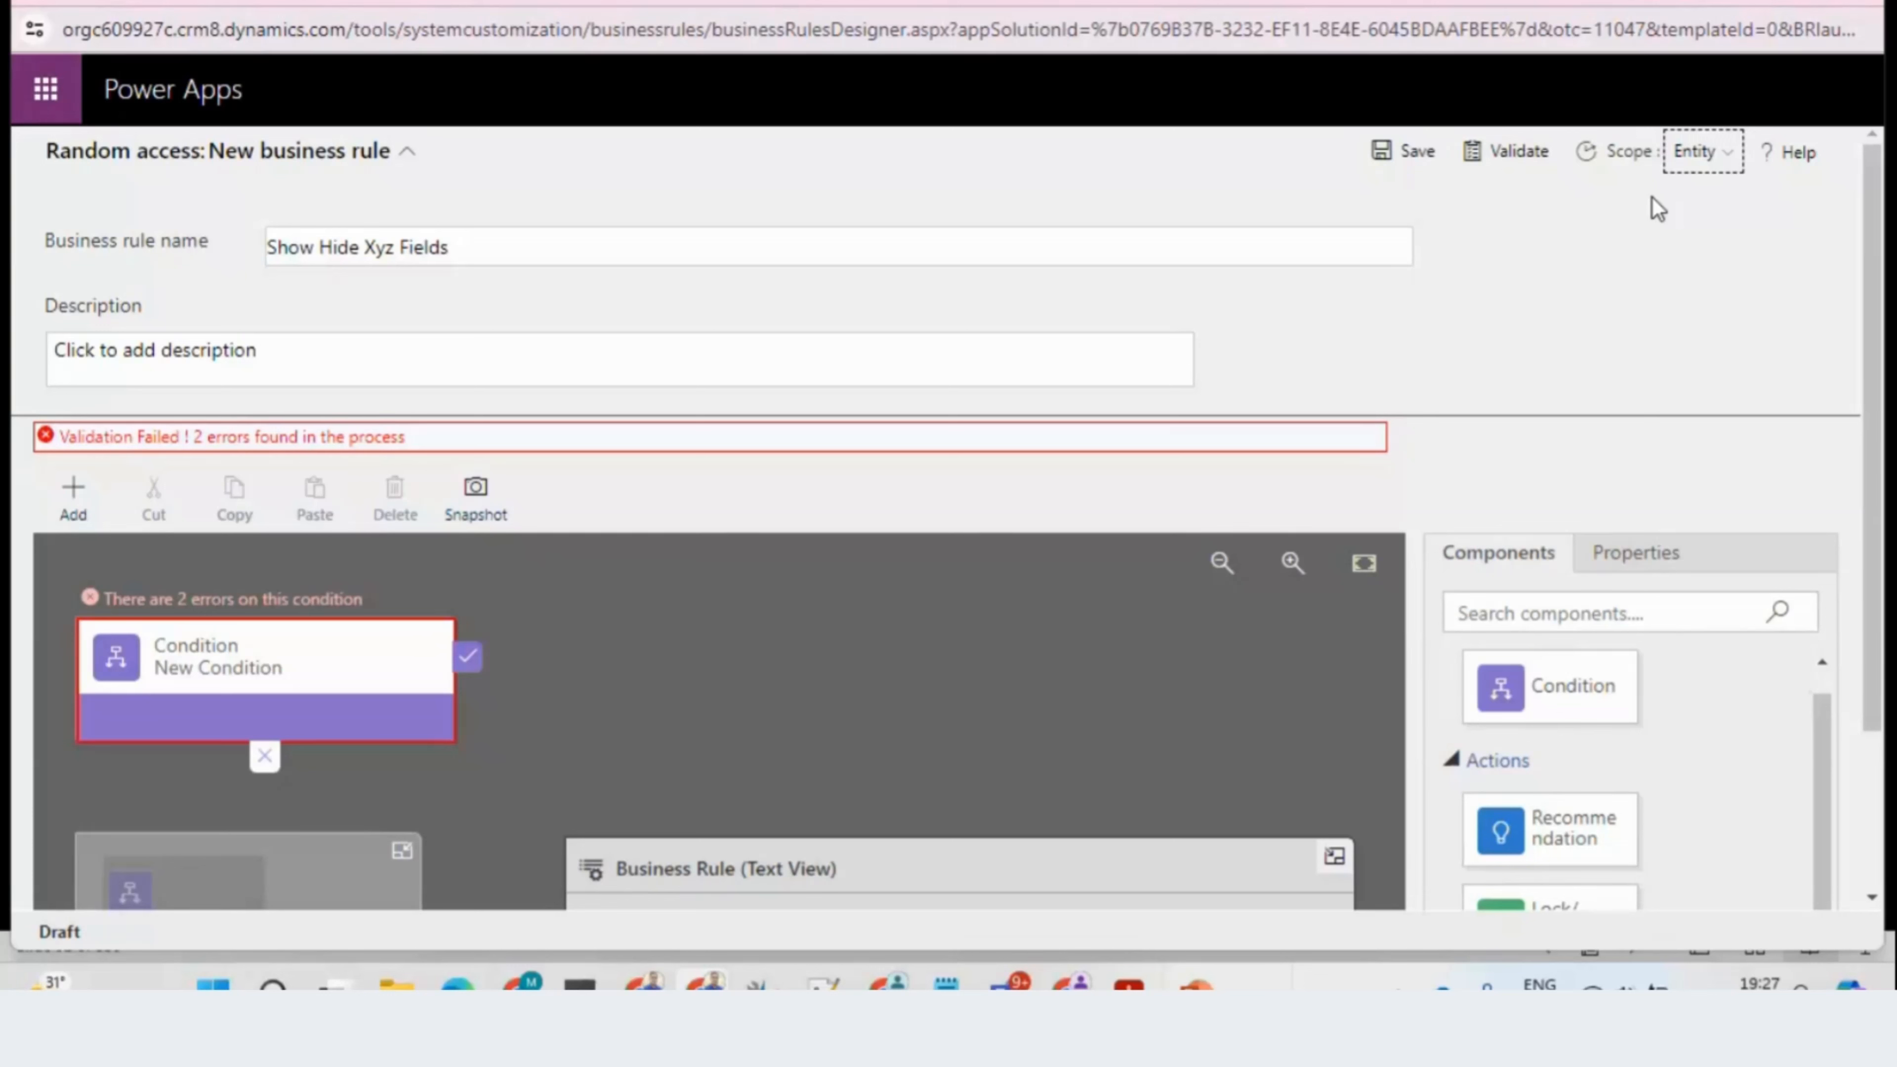
pyautogui.click(1729, 166)
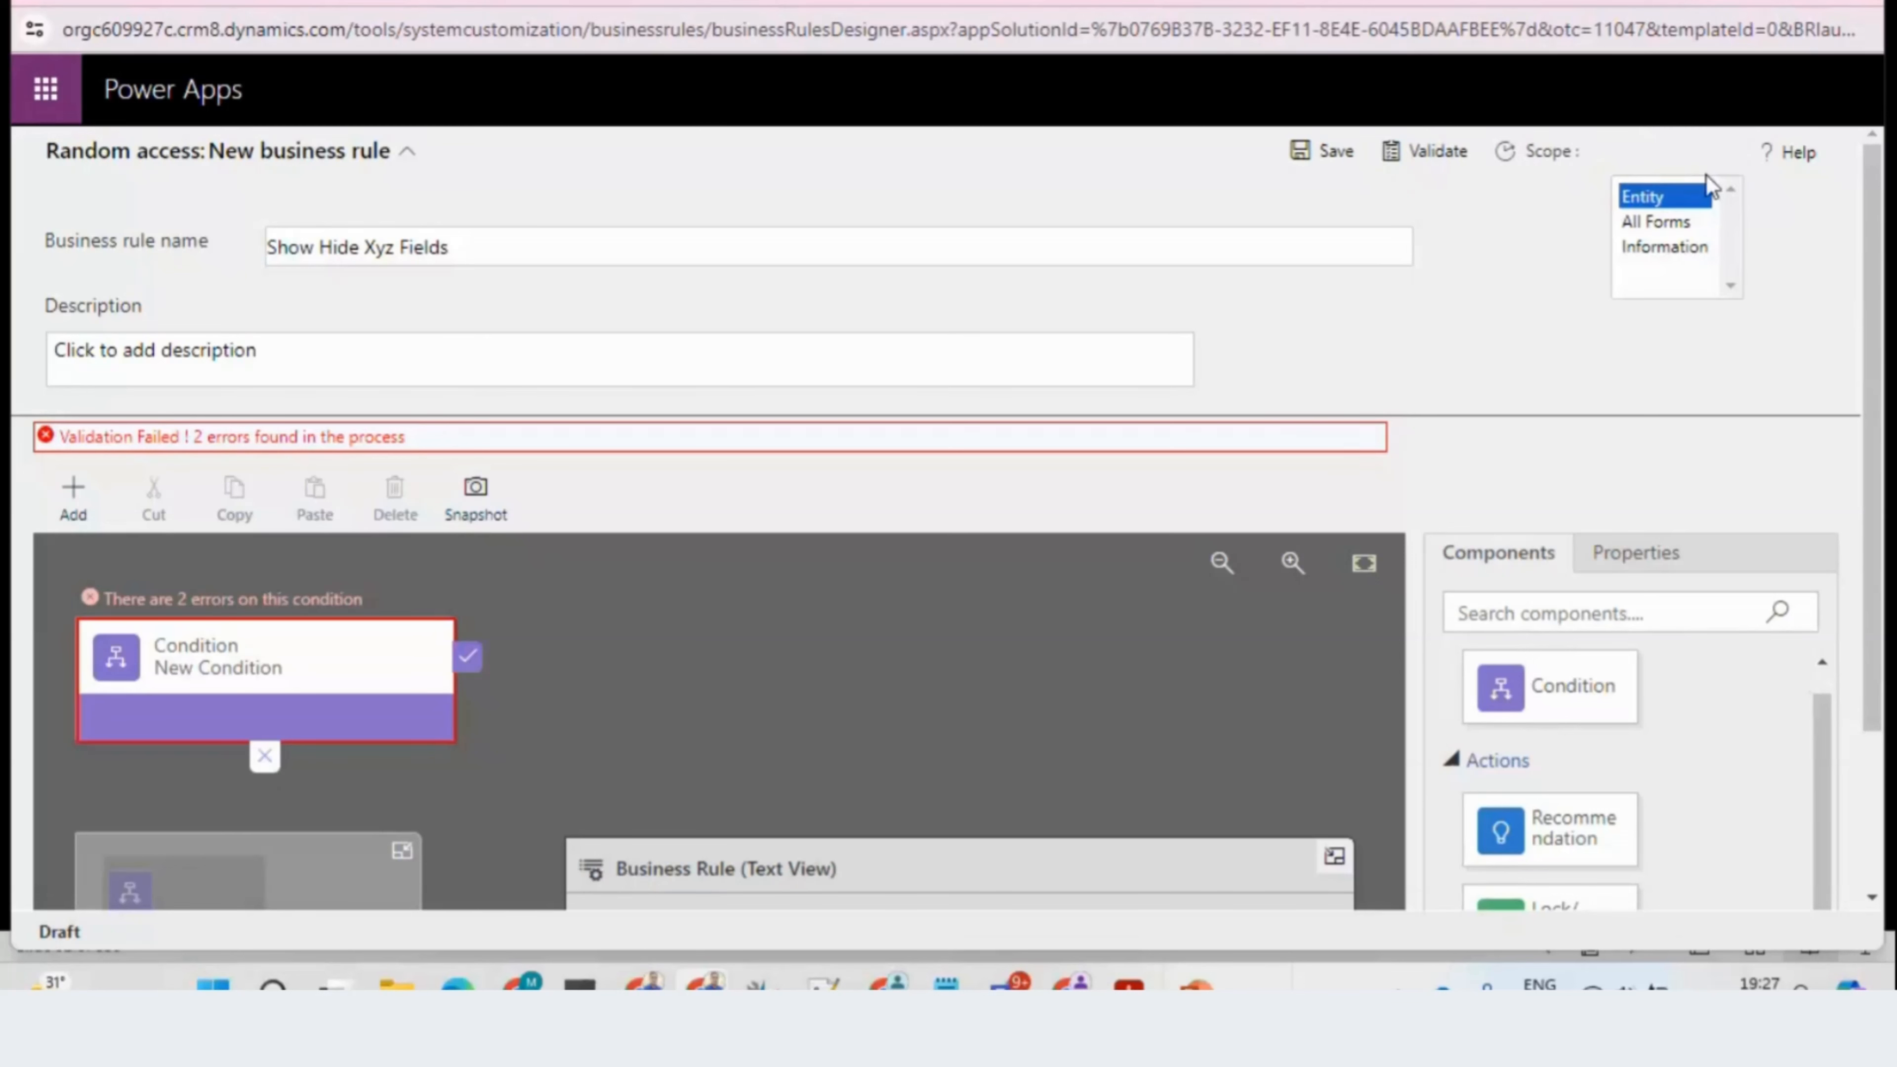
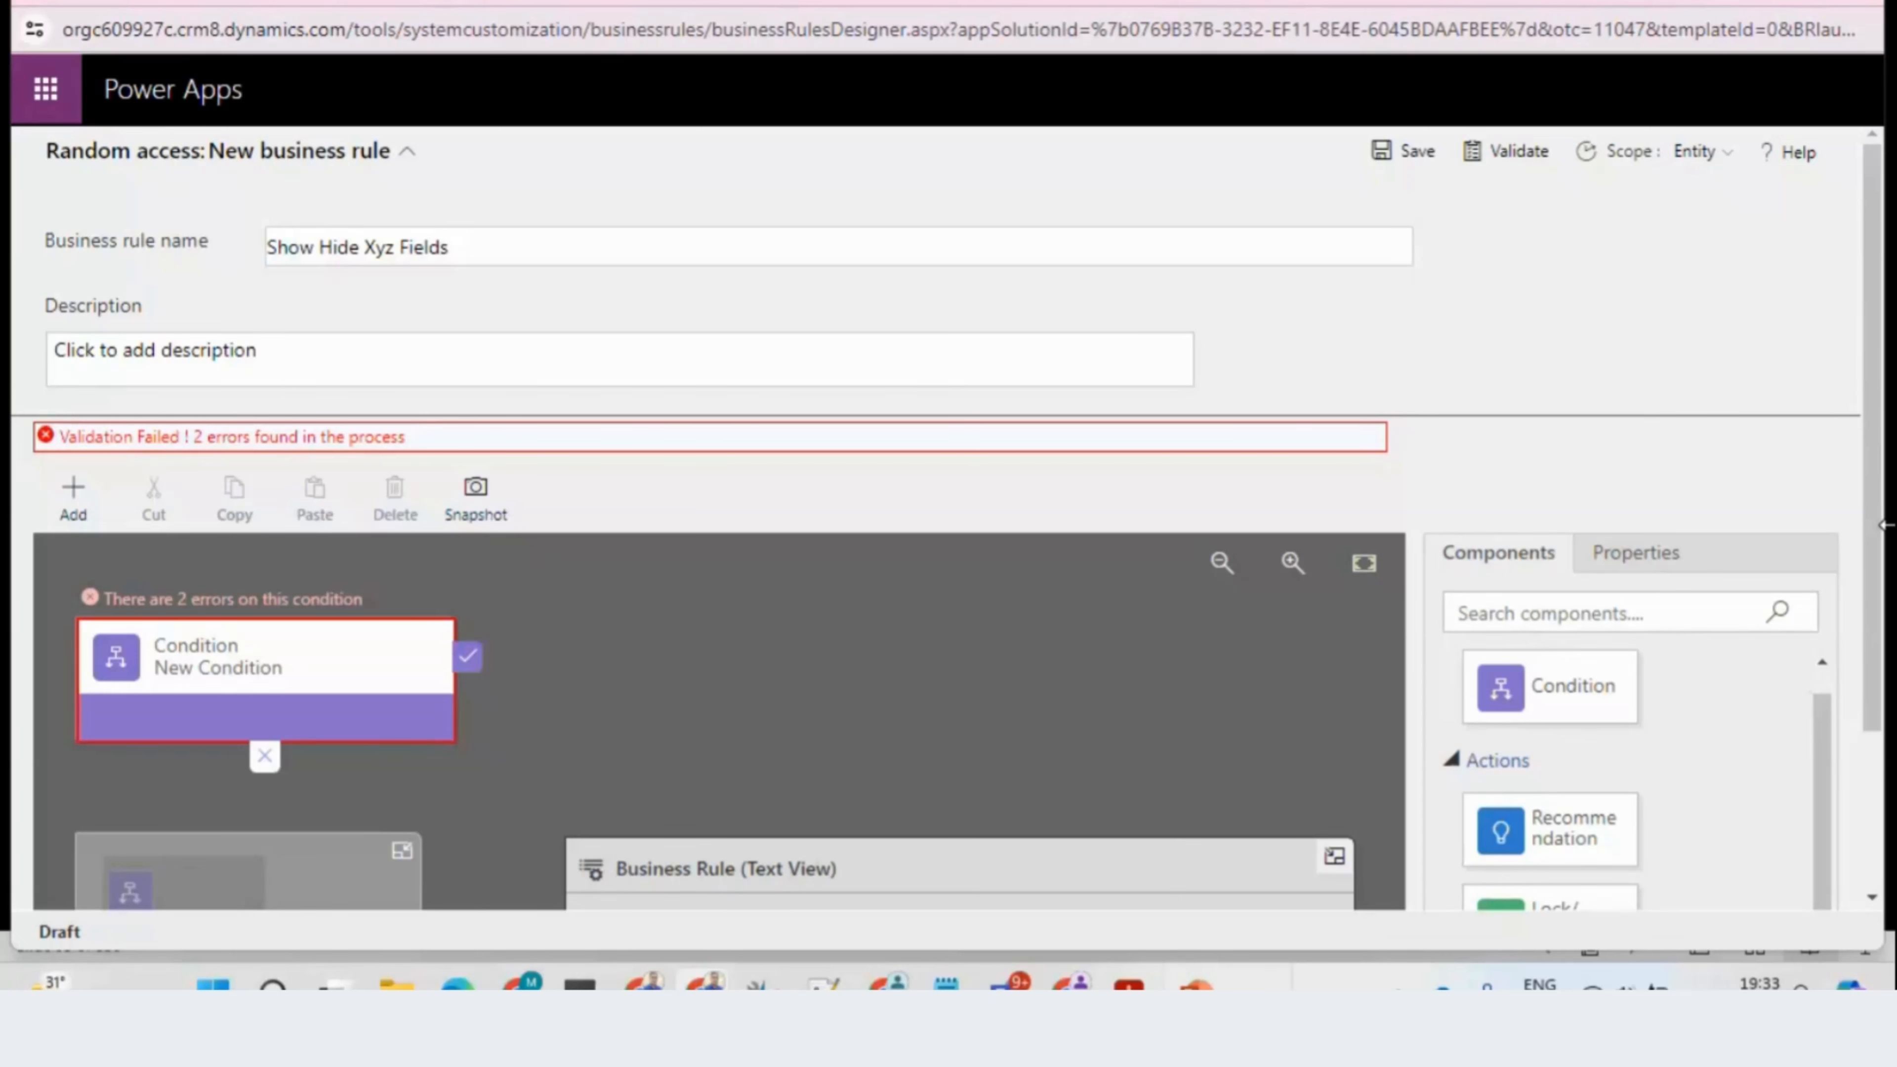
pyautogui.scroll(-2, 1874, 557)
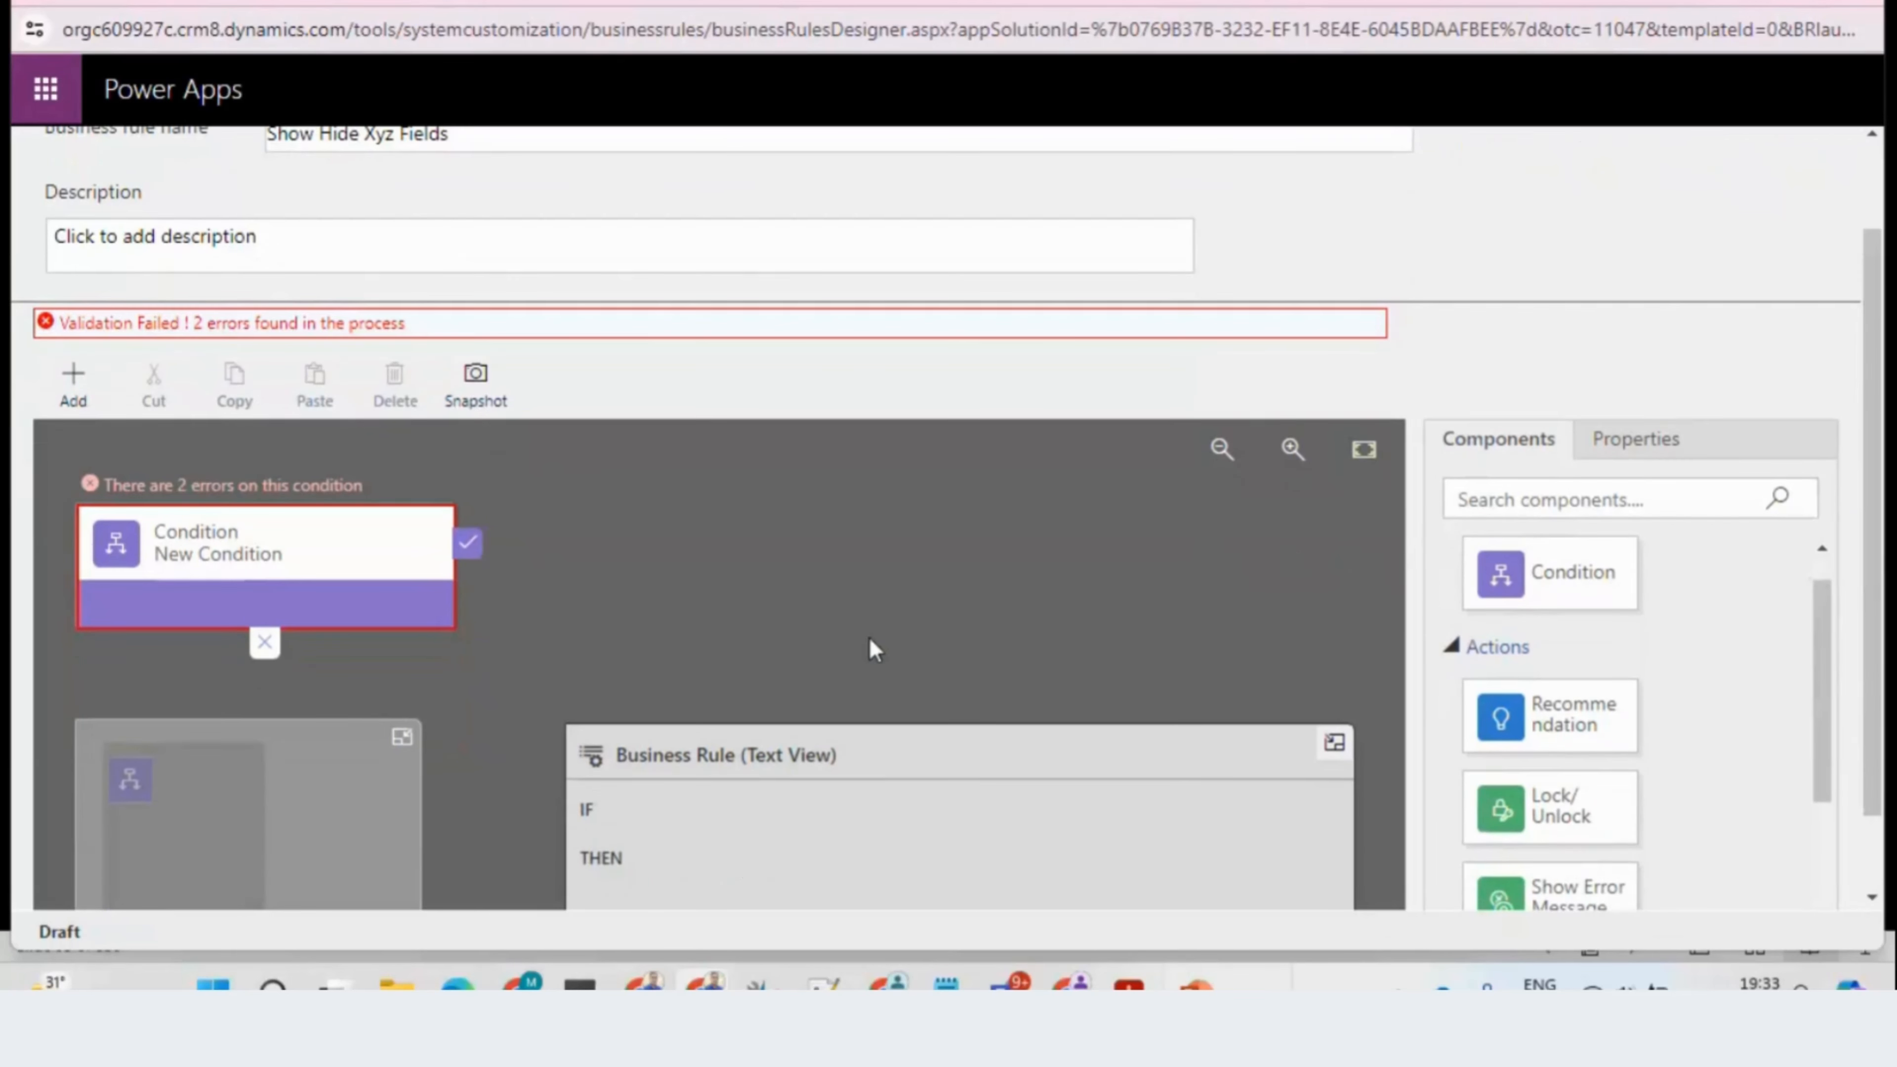
pyautogui.scroll(2, 428, 565)
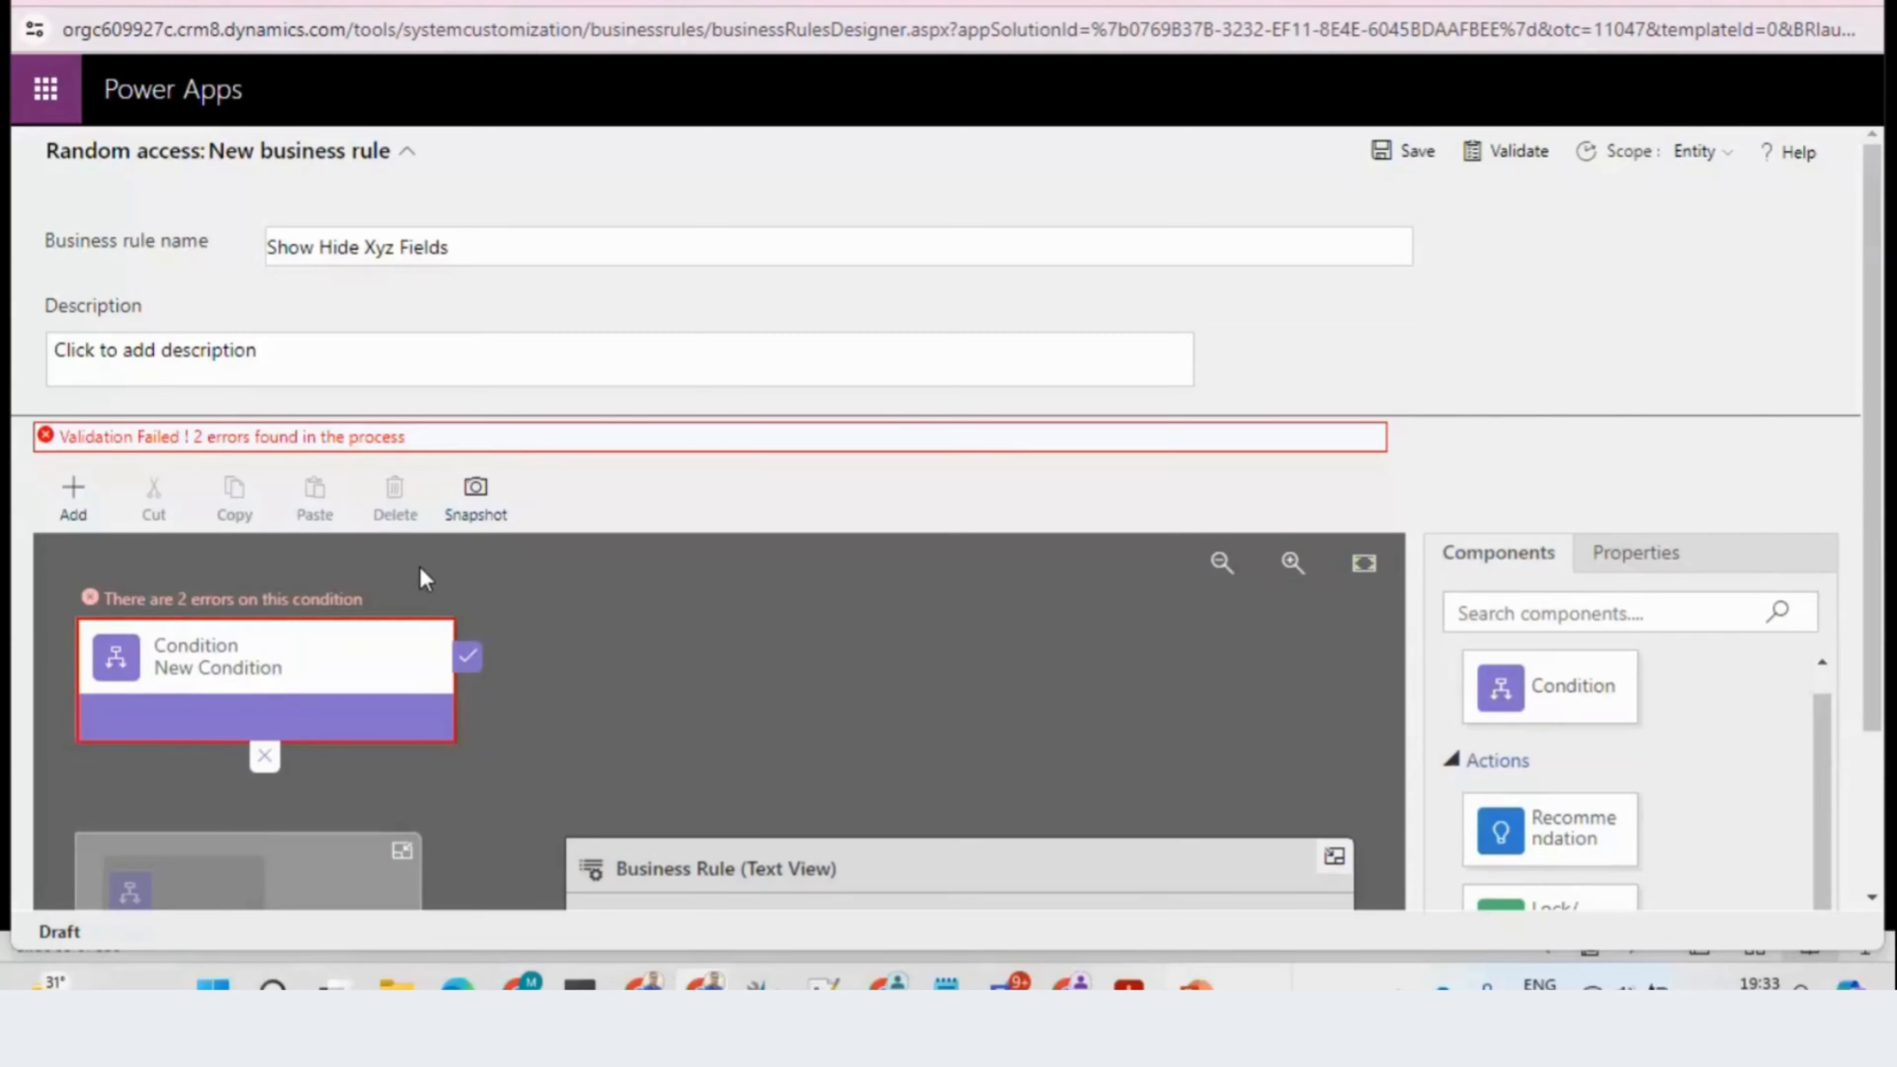
# Step: Switch to Notepad and replace all the existing notes with "1)"
pyautogui.hotkey('alt', 'Tab')
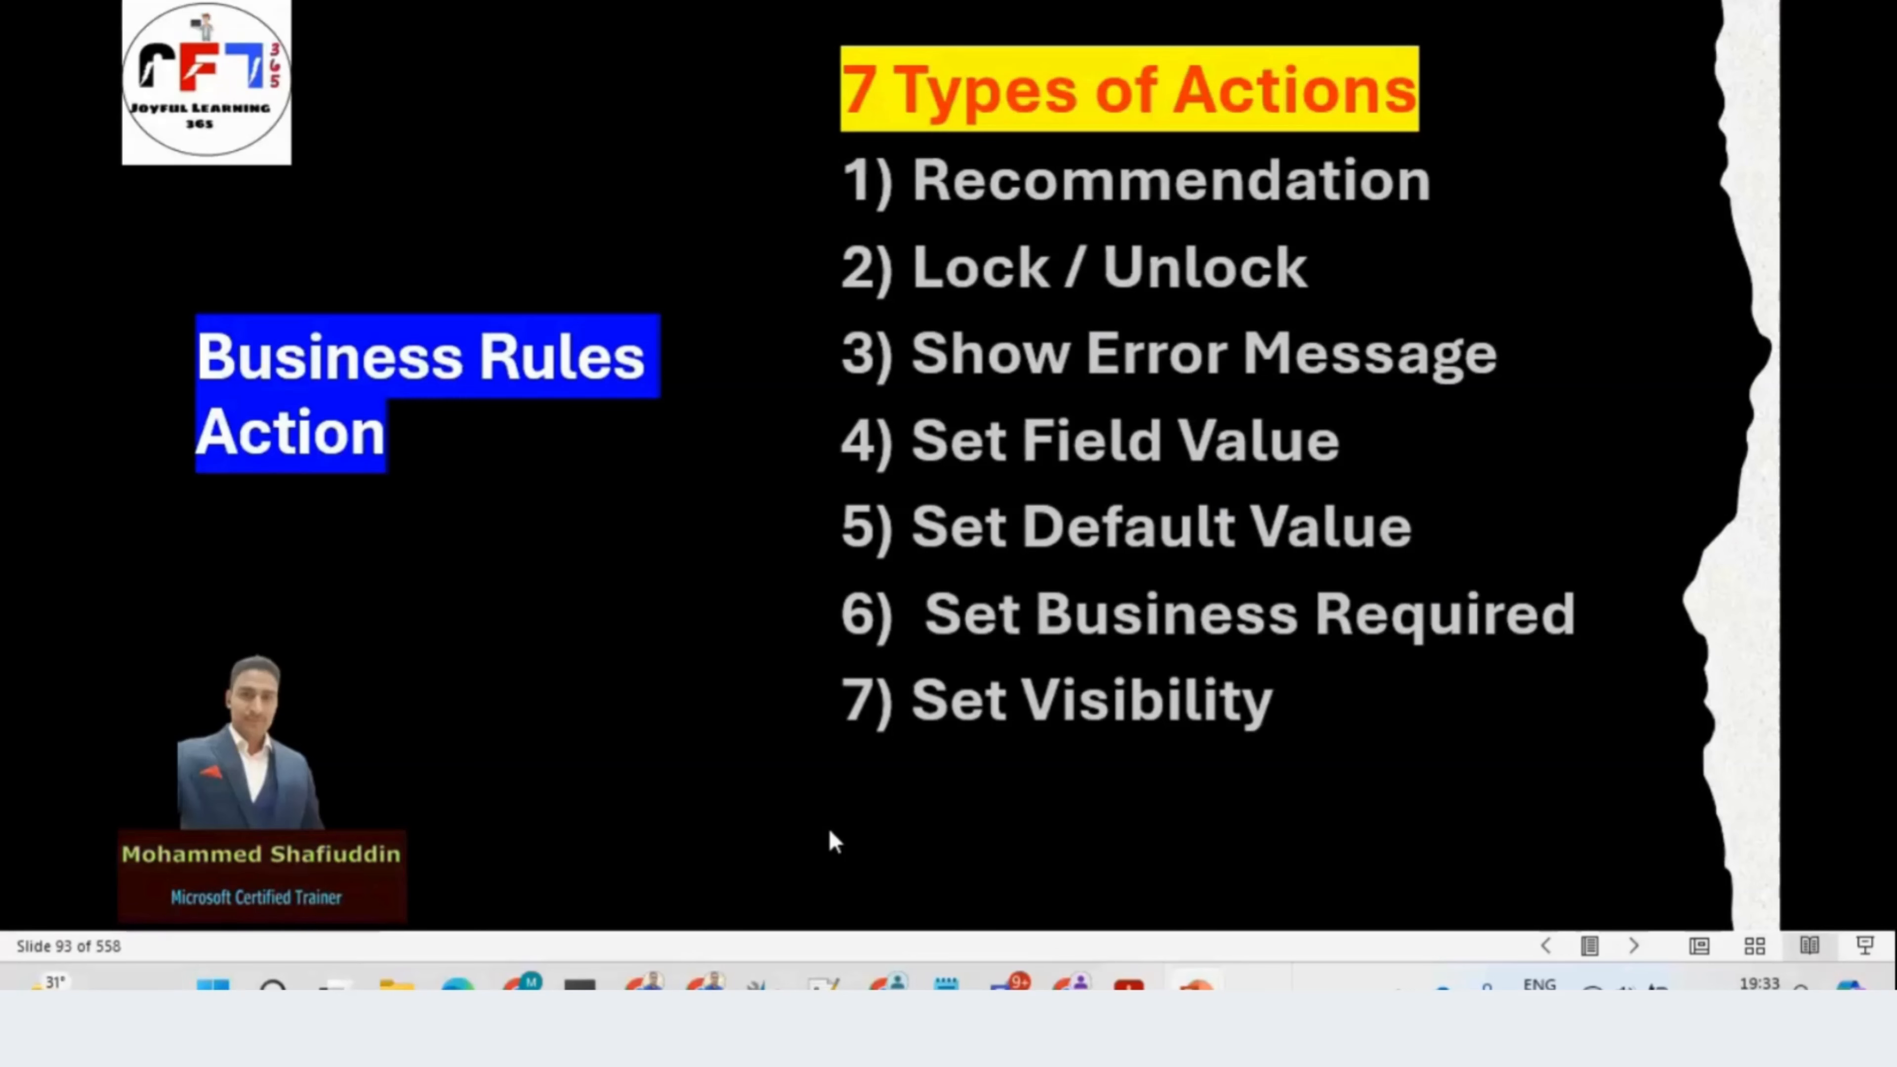
pyautogui.hotkey('alt', 'Tab')
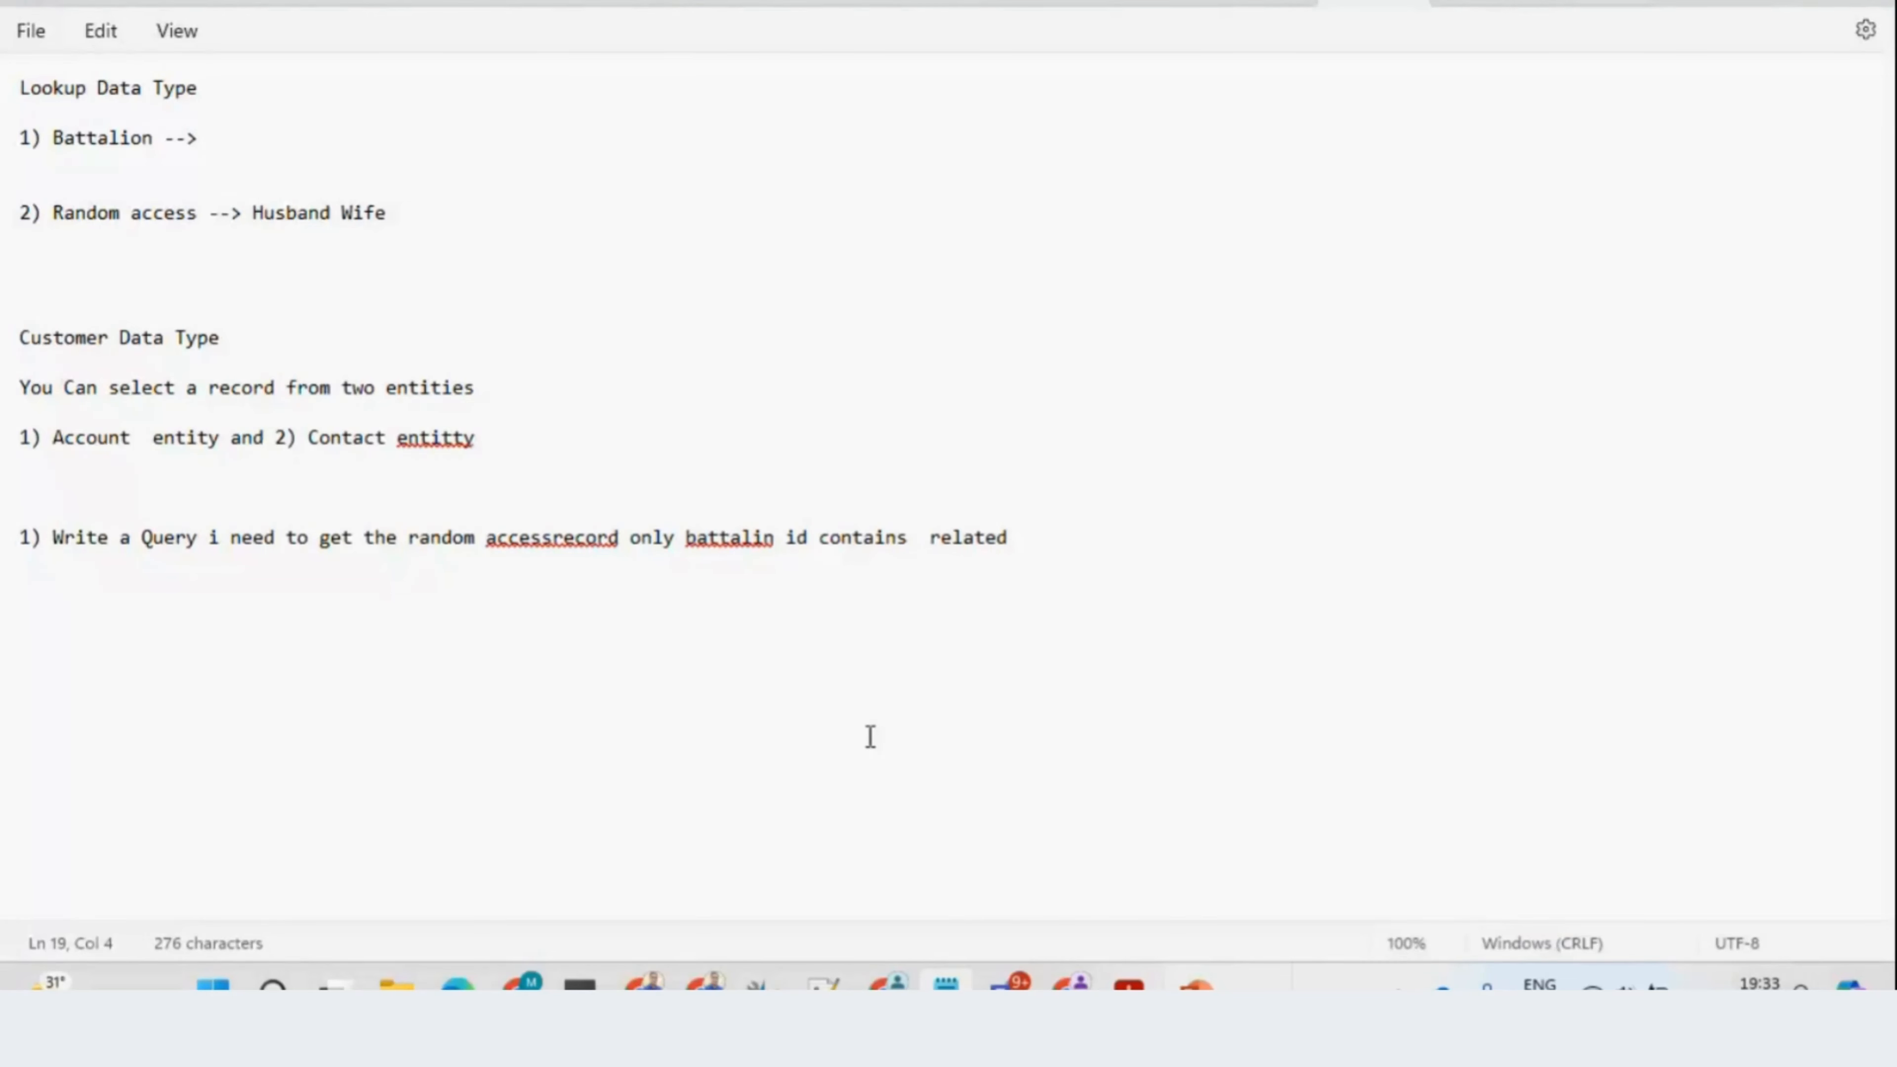
pyautogui.hotkey('ctrl', 'a')
pyautogui.write('1)')
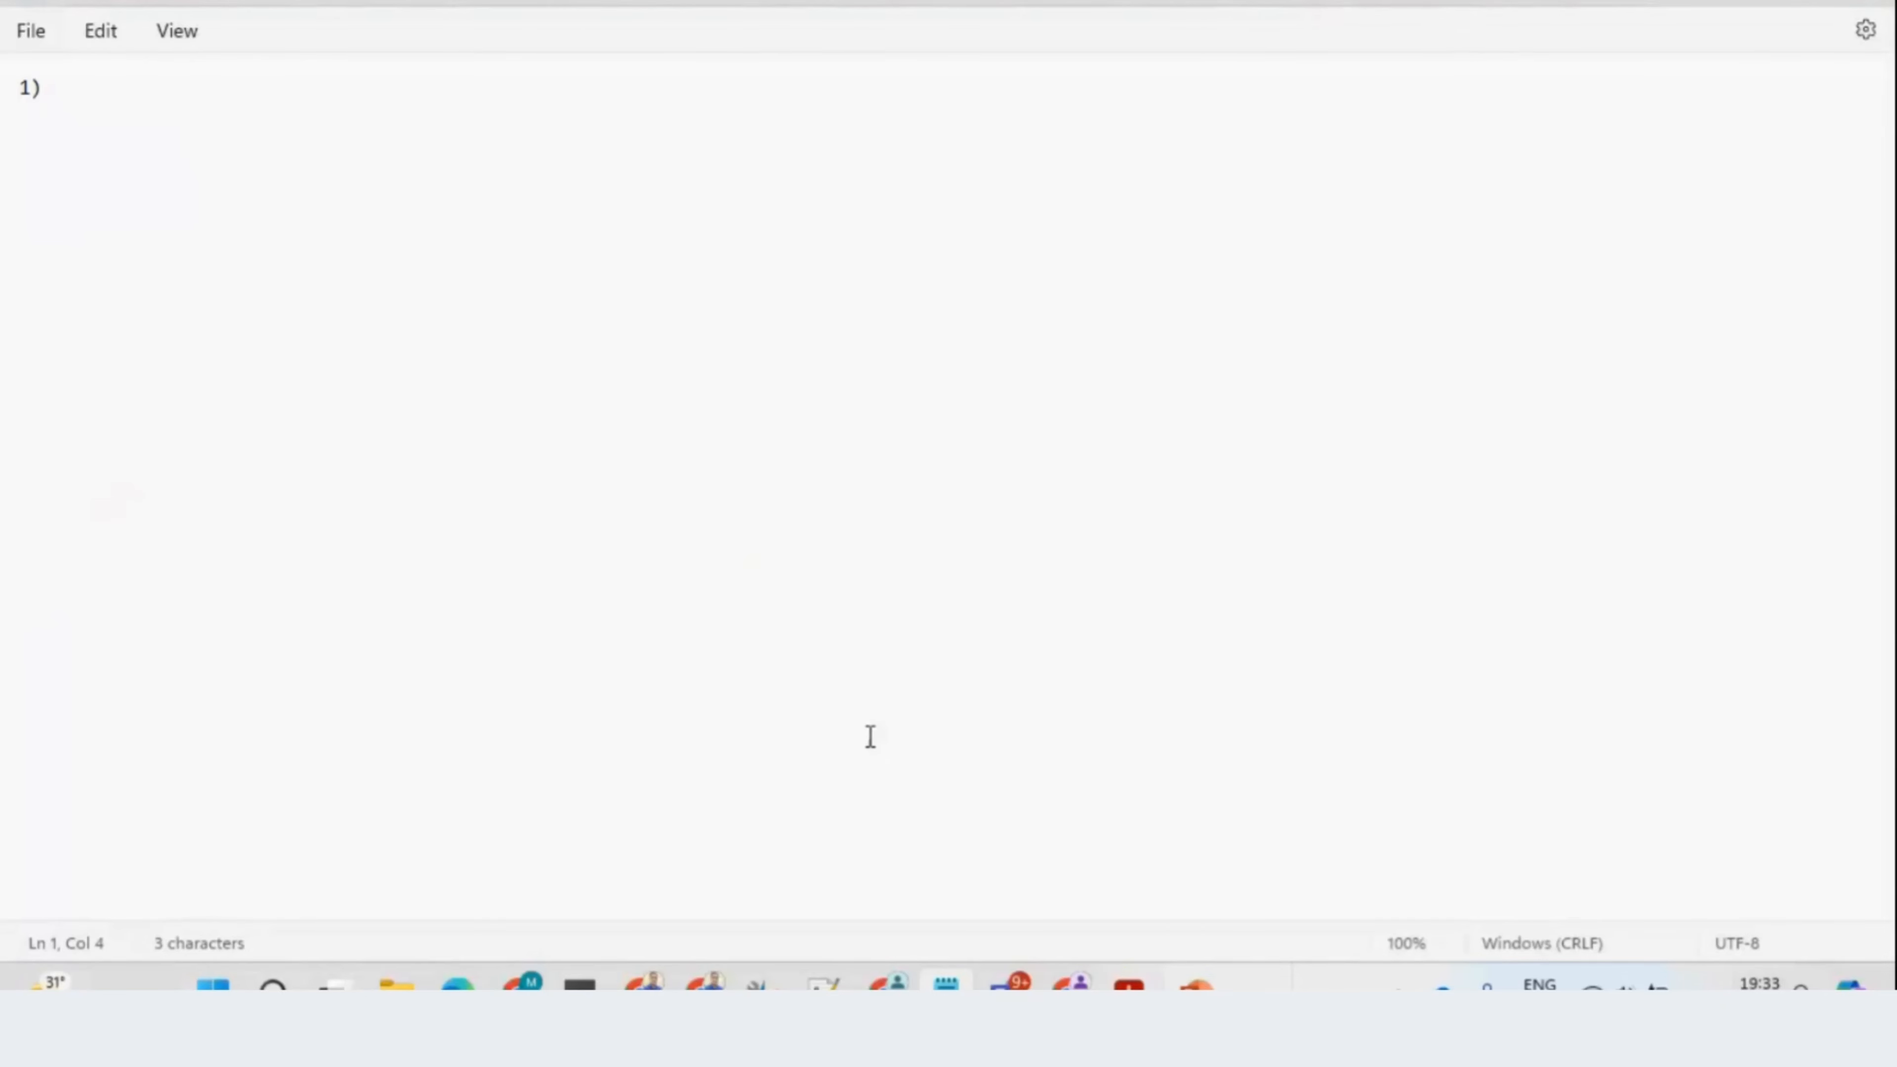
# Step: Switch to the Chrome window and bring up the Dynamics 365 account record page
pyautogui.hotkey('alt', 'Tab')
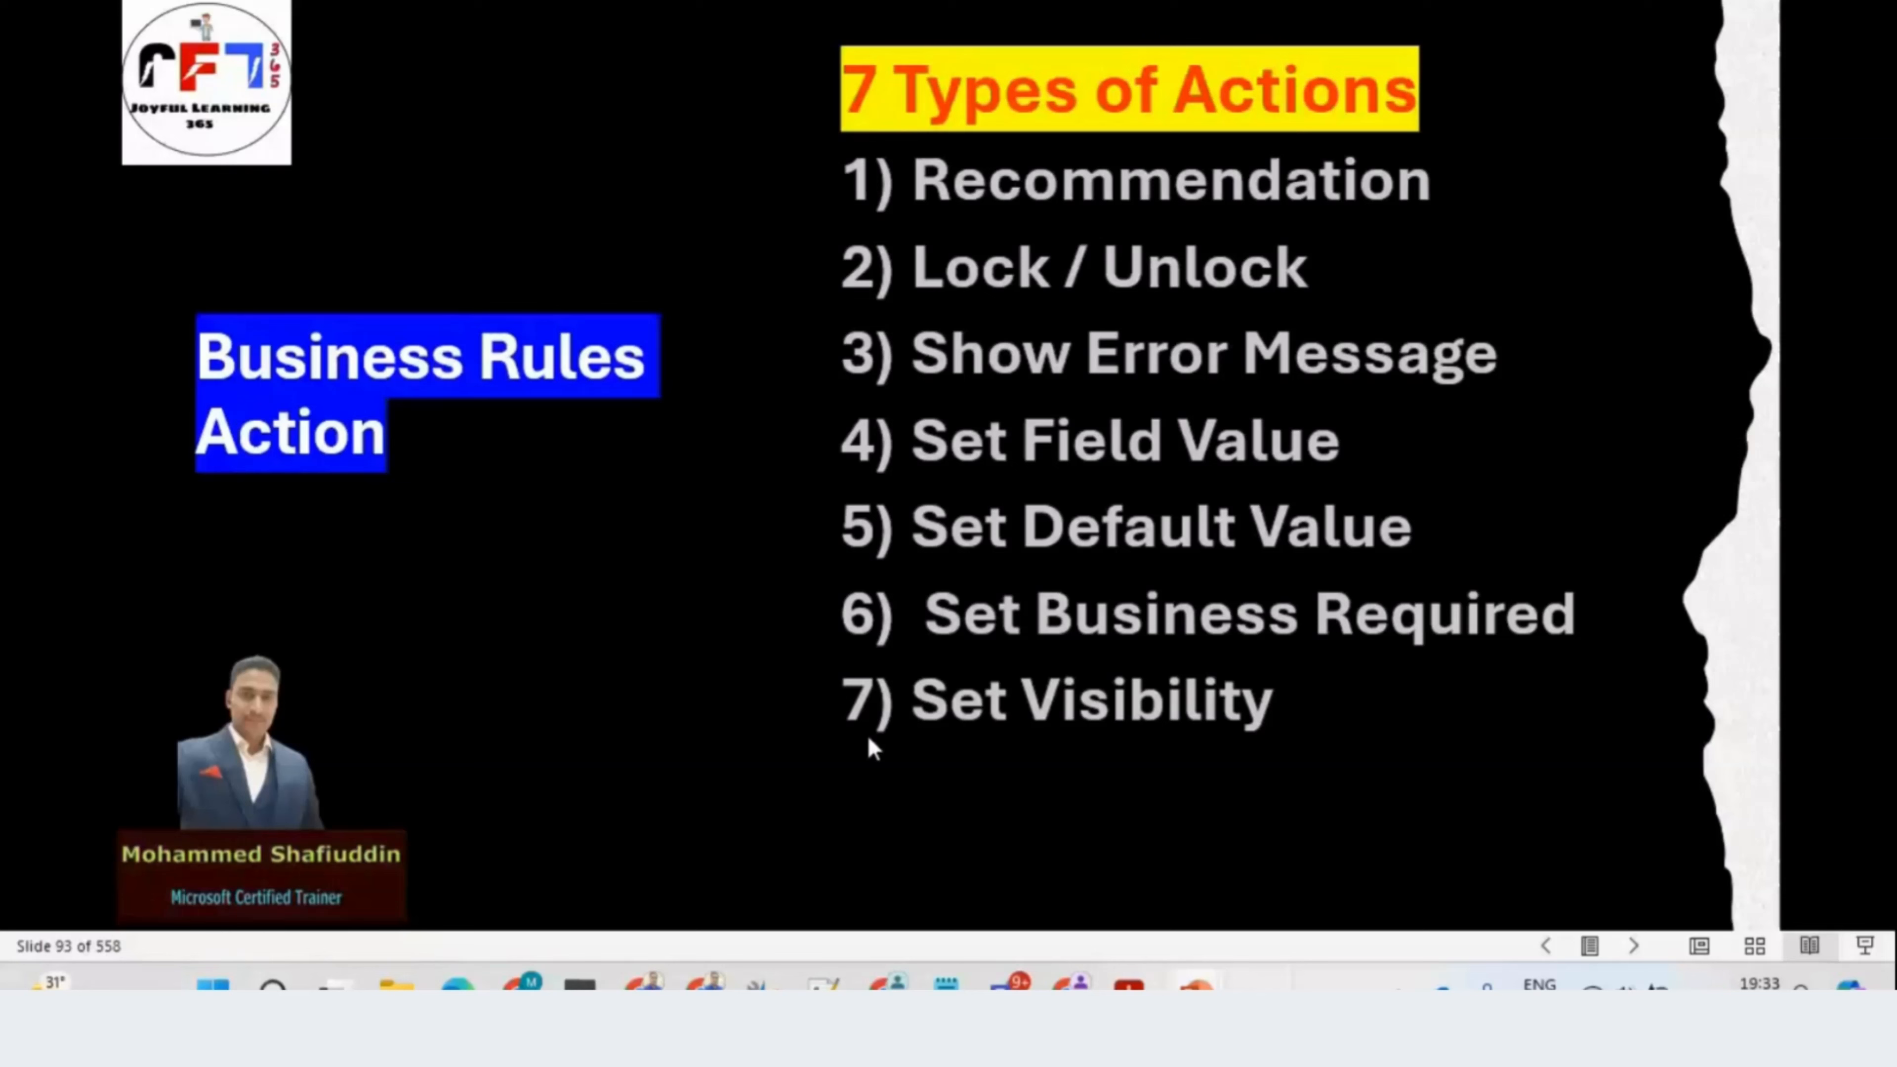
pyautogui.hotkey('alt', 'Tab')
pyautogui.hotkey('alt', 'Tab')
pyautogui.hotkey('alt', 'Tab')
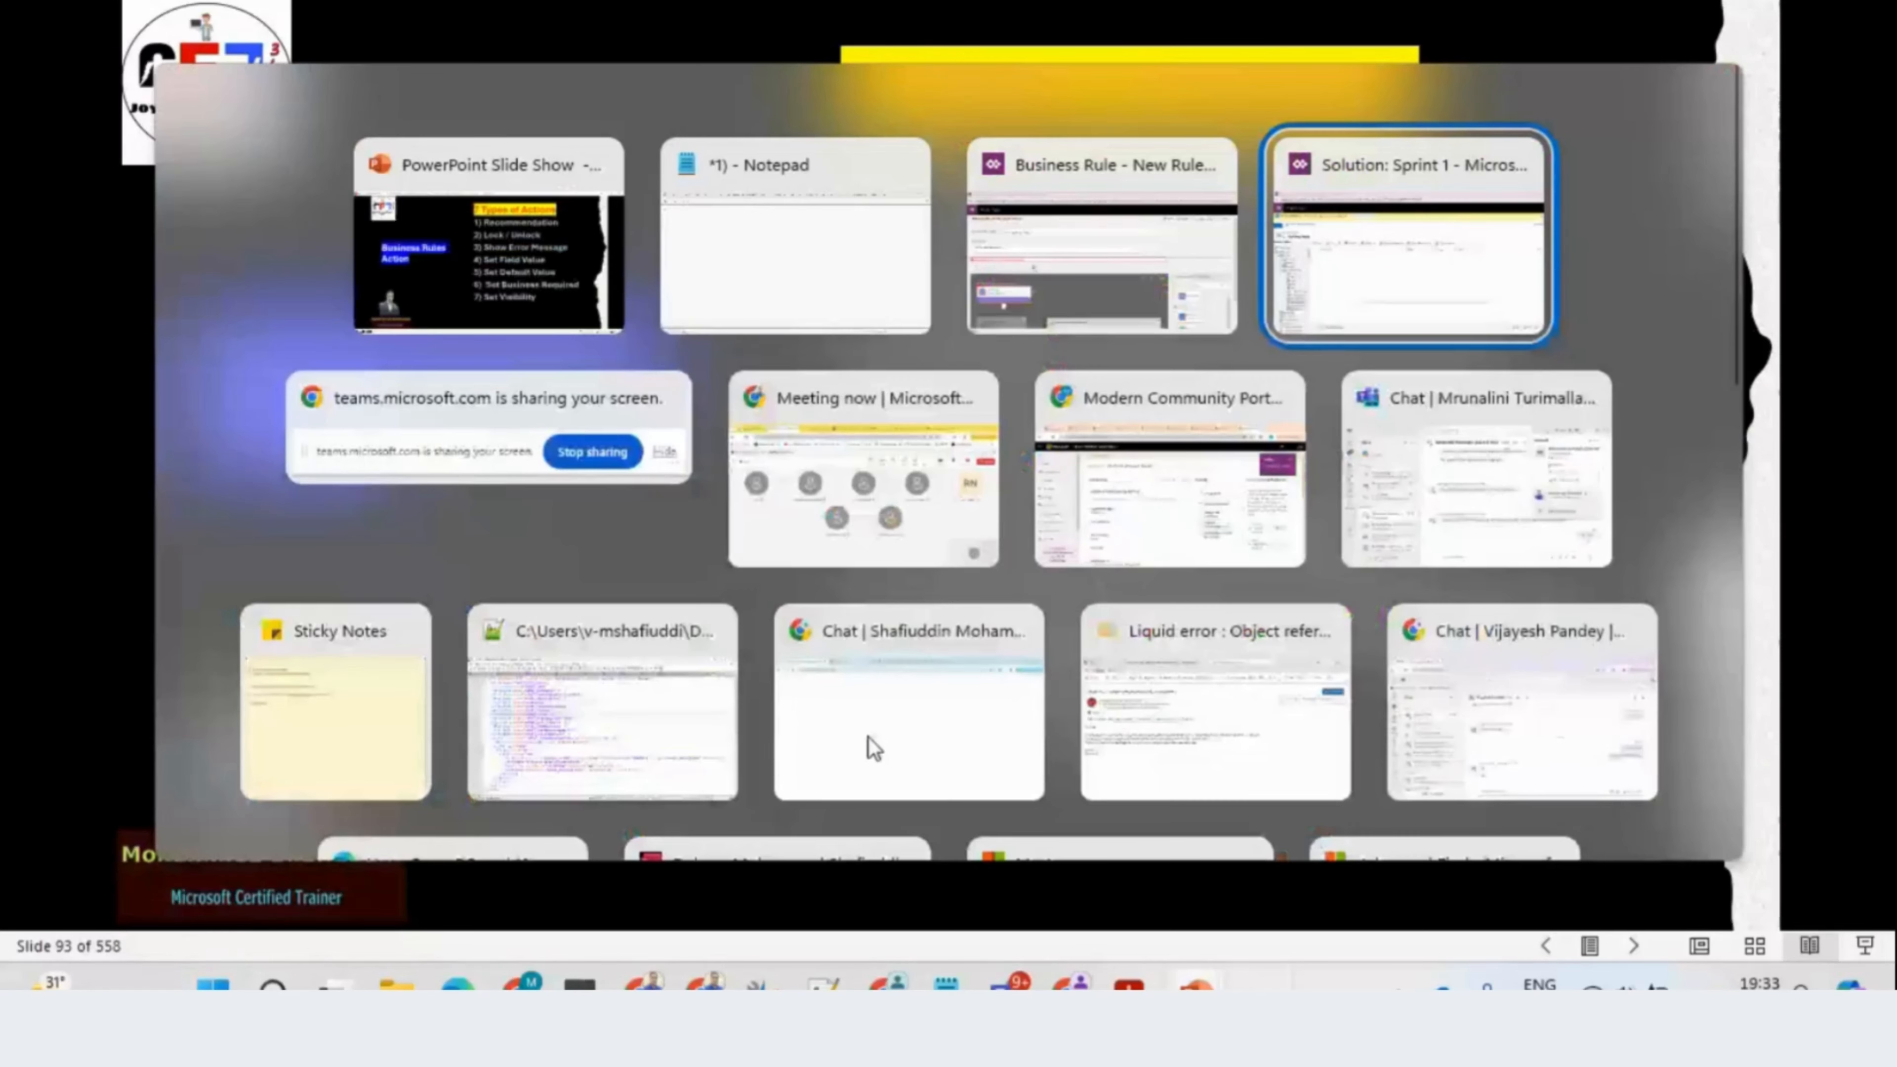
pyautogui.hotkey('alt', 'Tab')
pyautogui.hotkey('alt', 'Tab')
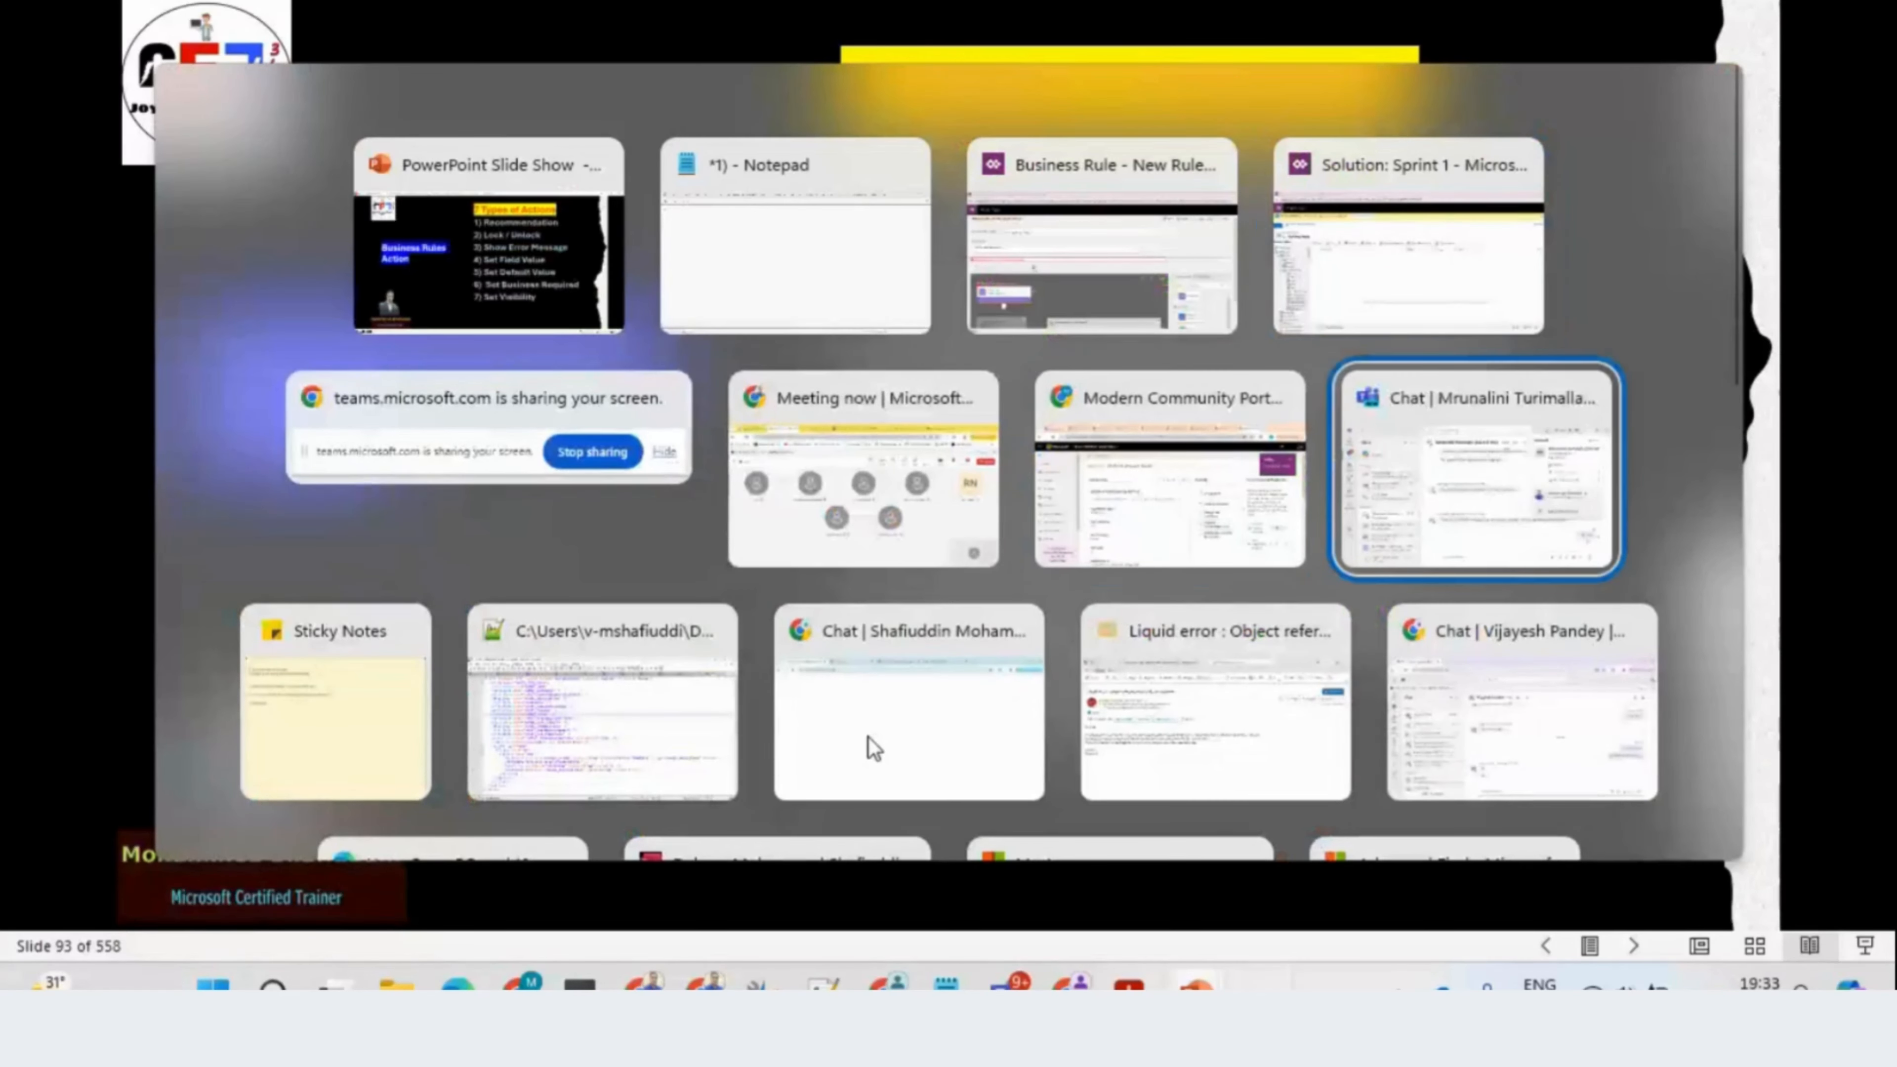
pyautogui.hotkey('alt', 'shift', 'Tab')
pyautogui.hotkey('alt', 'shift', 'Tab')
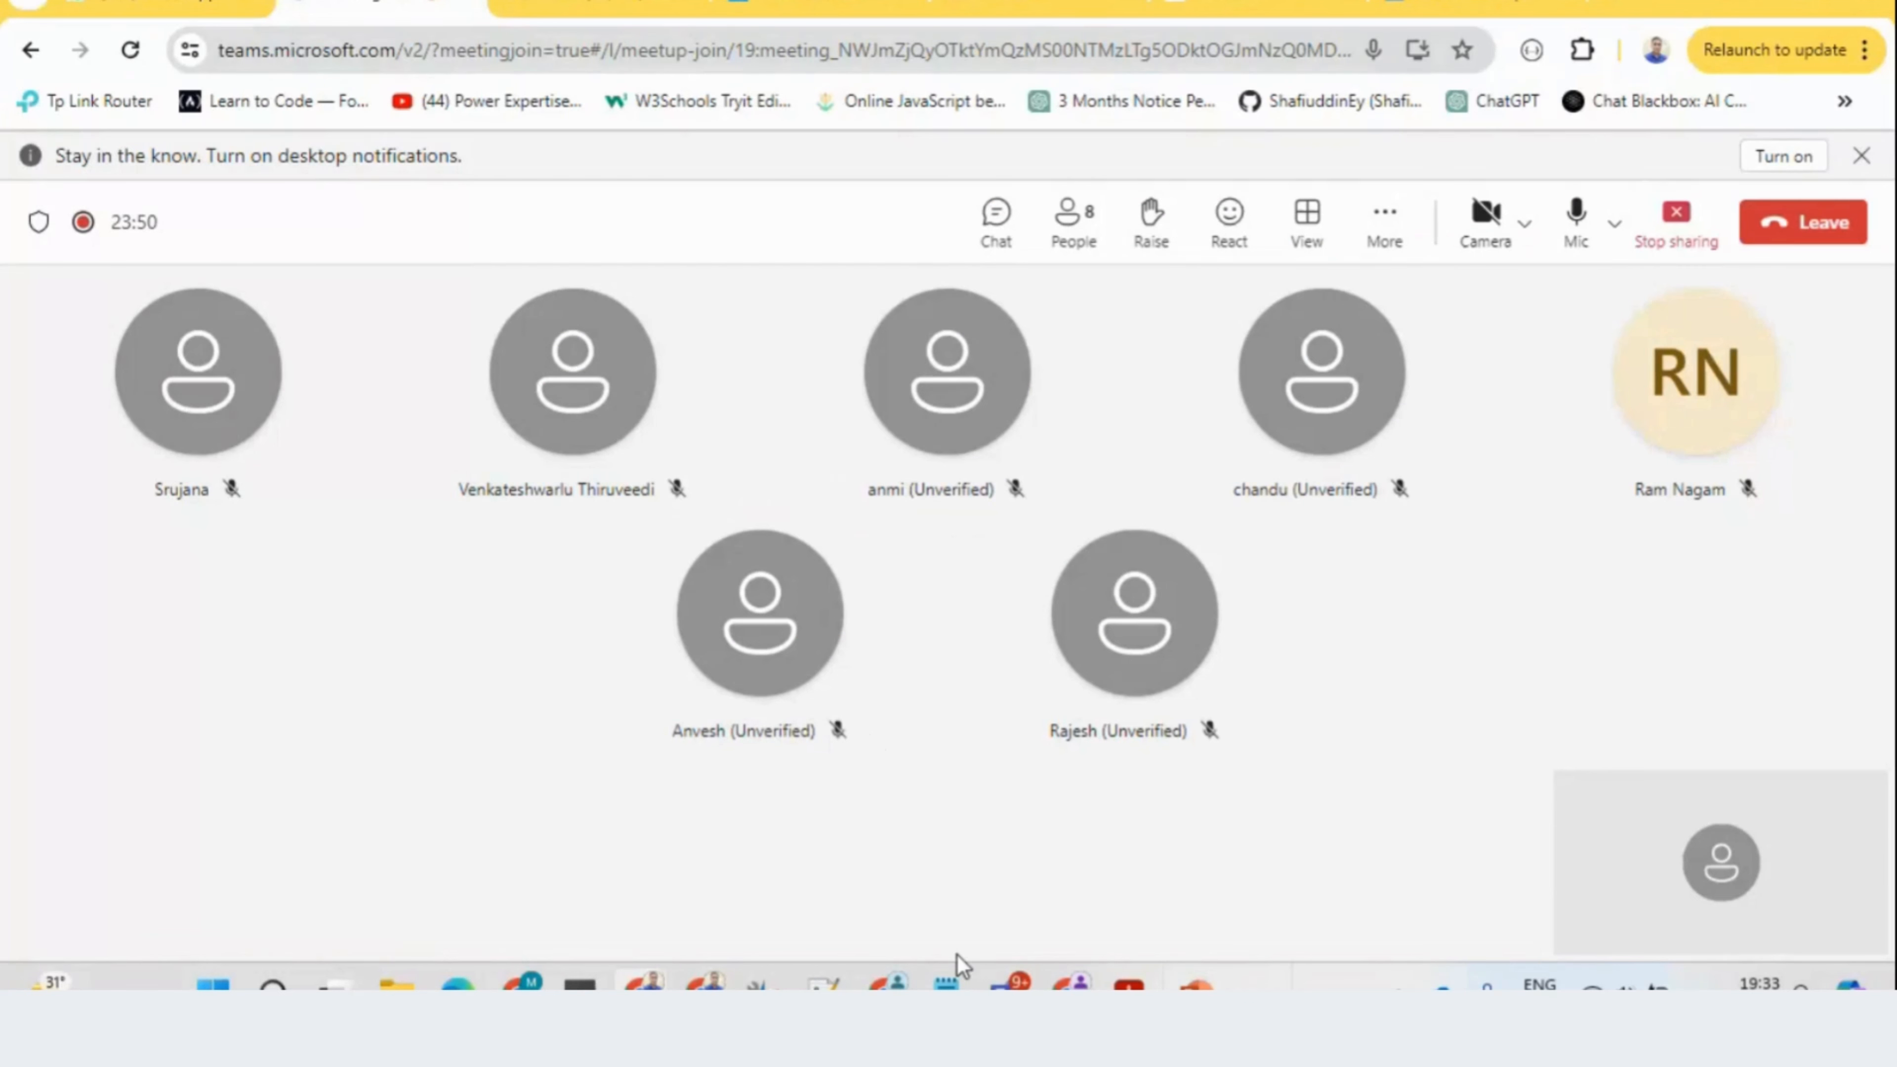
pyautogui.moveTo(704, 984)
pyautogui.click(323, 878)
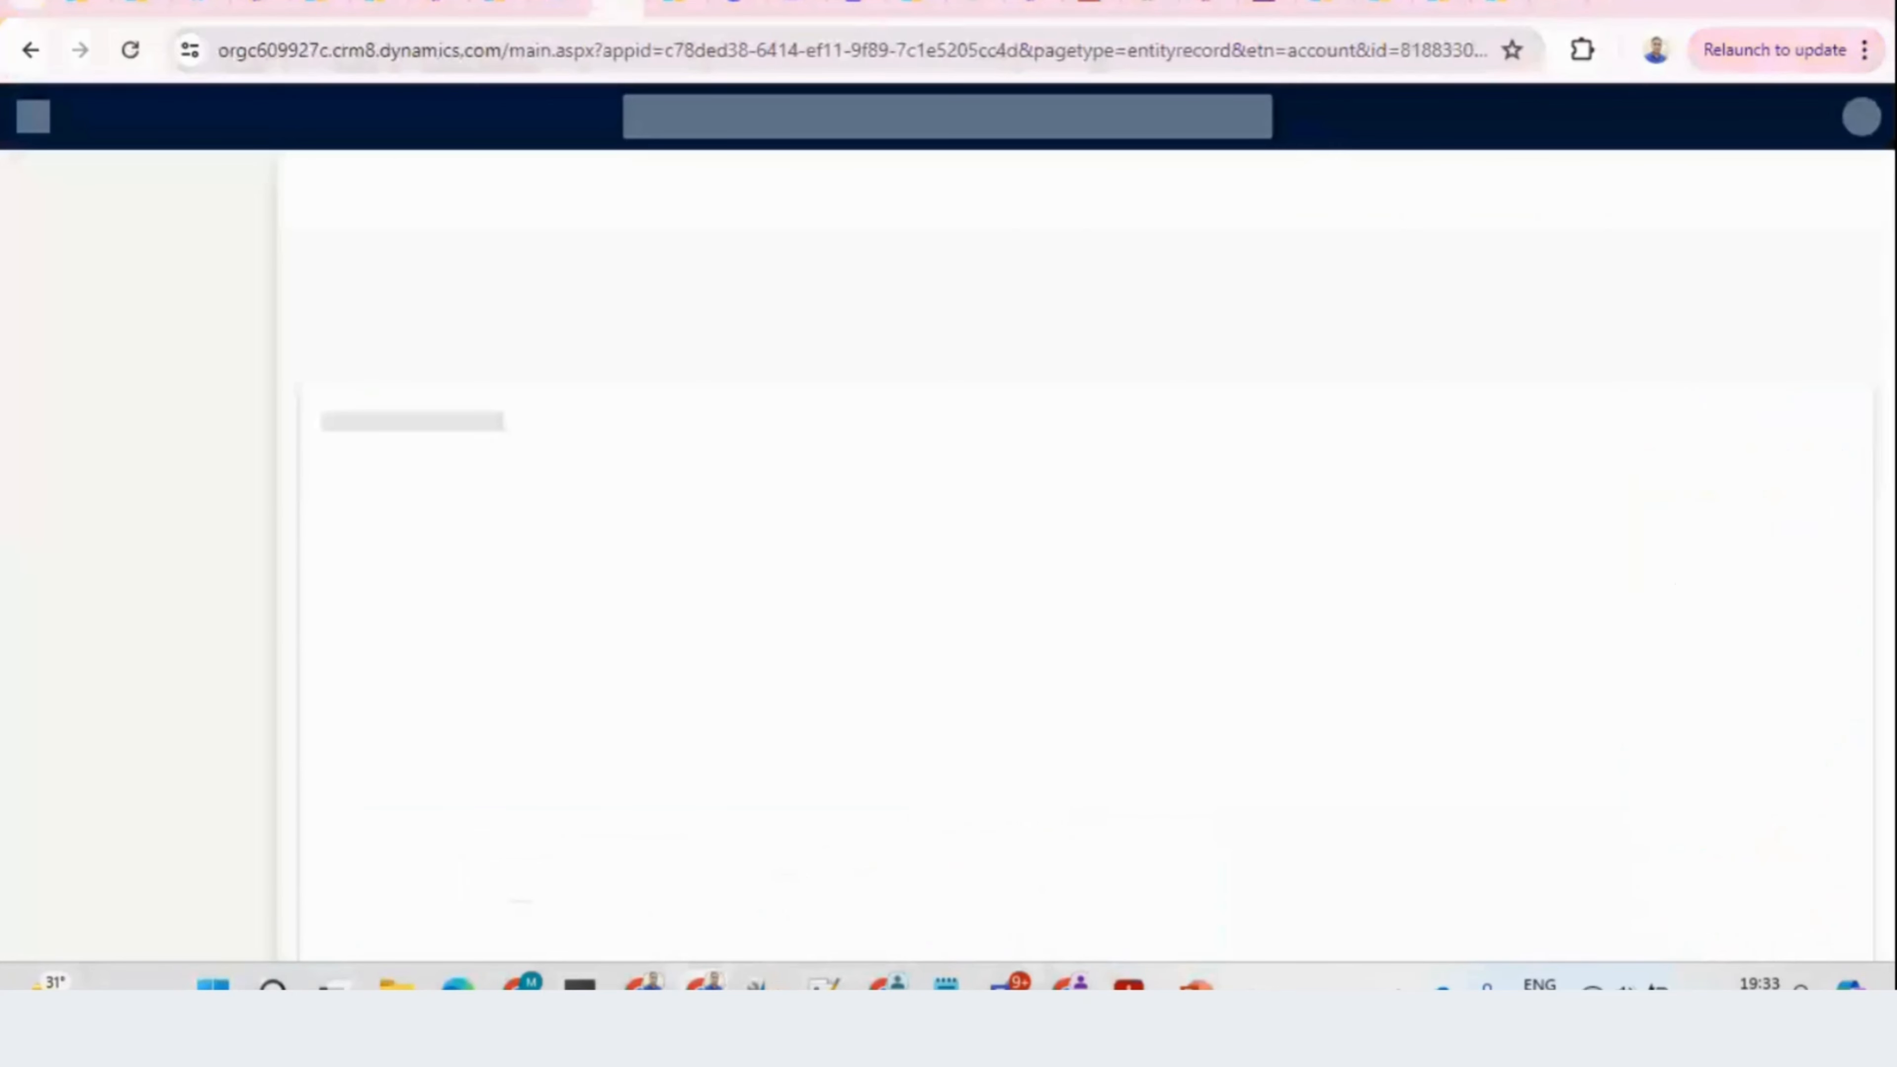
# Step: Switch to the browser tab with the Sales trial contacts list, go to the randomaccesss table, and open its first active record
pyautogui.scroll(-1, 267, 724)
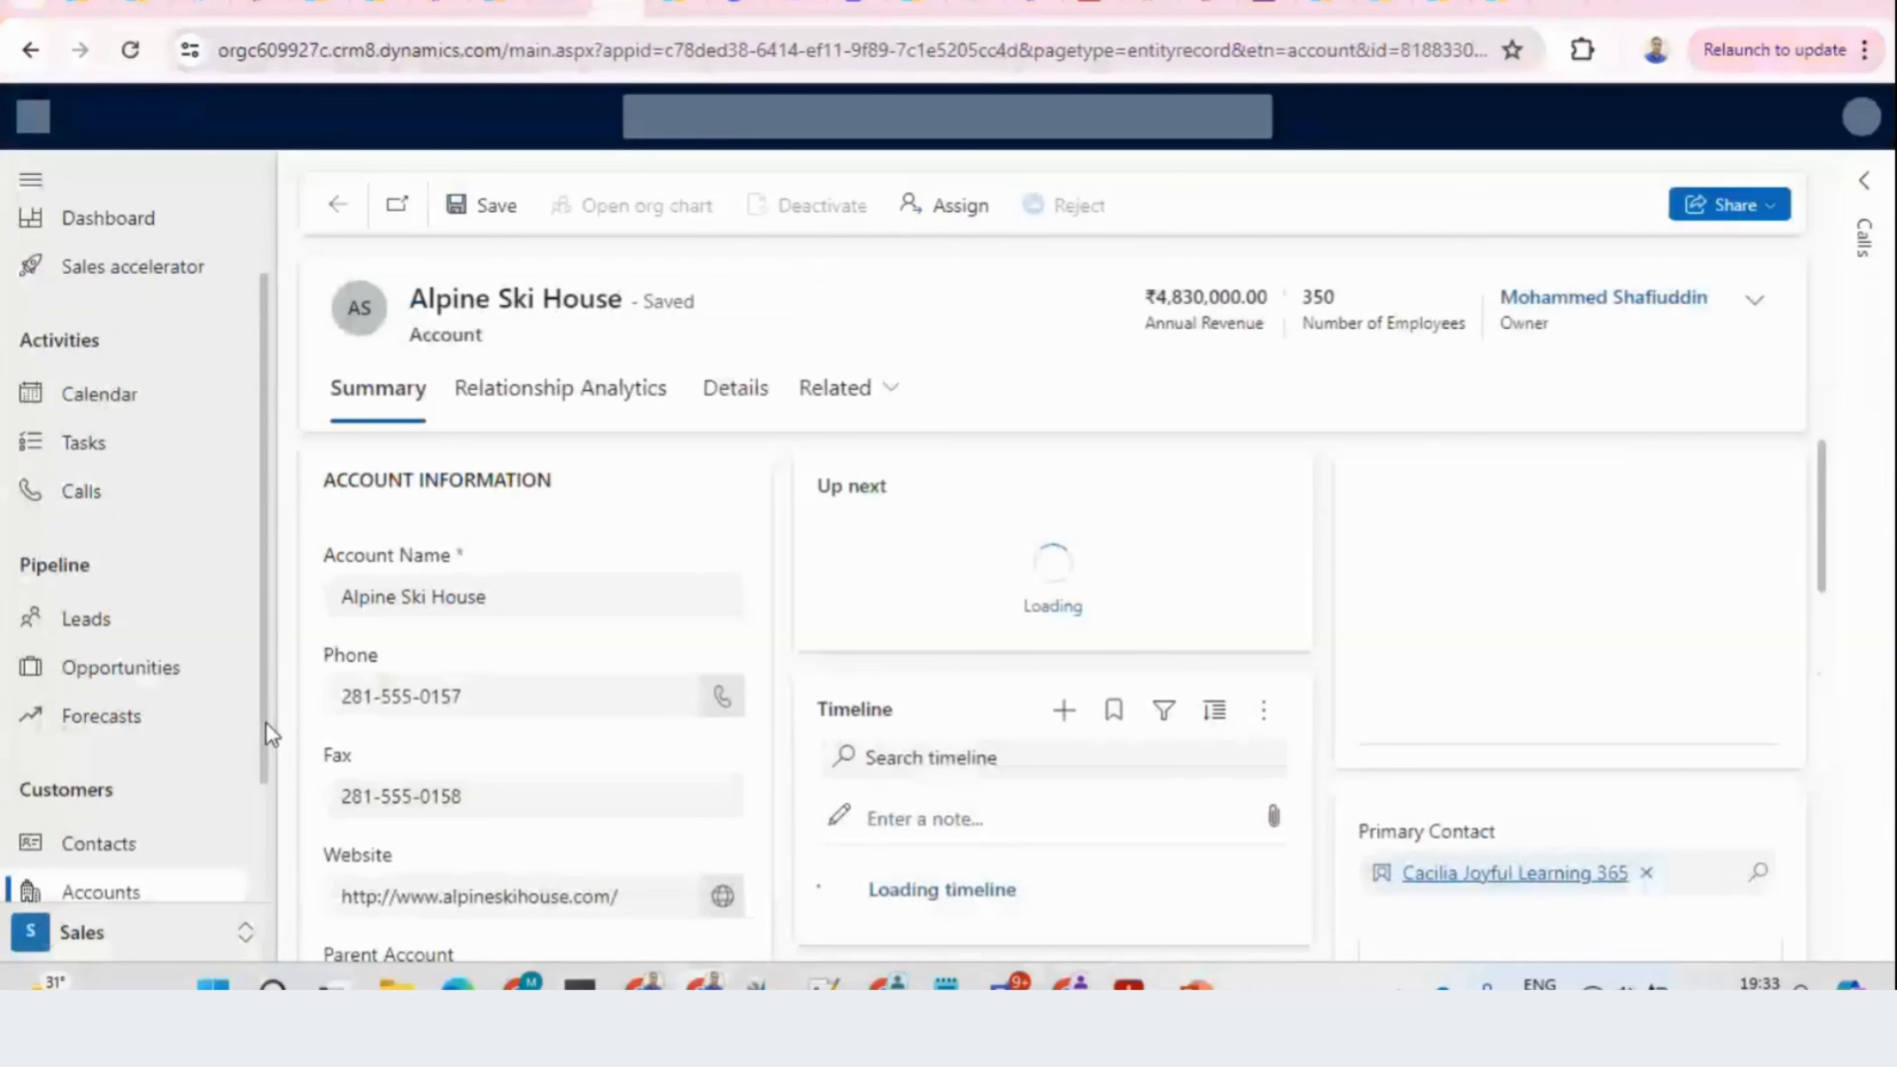
pyautogui.scroll(-1, 269, 766)
pyautogui.scroll(-1, 270, 765)
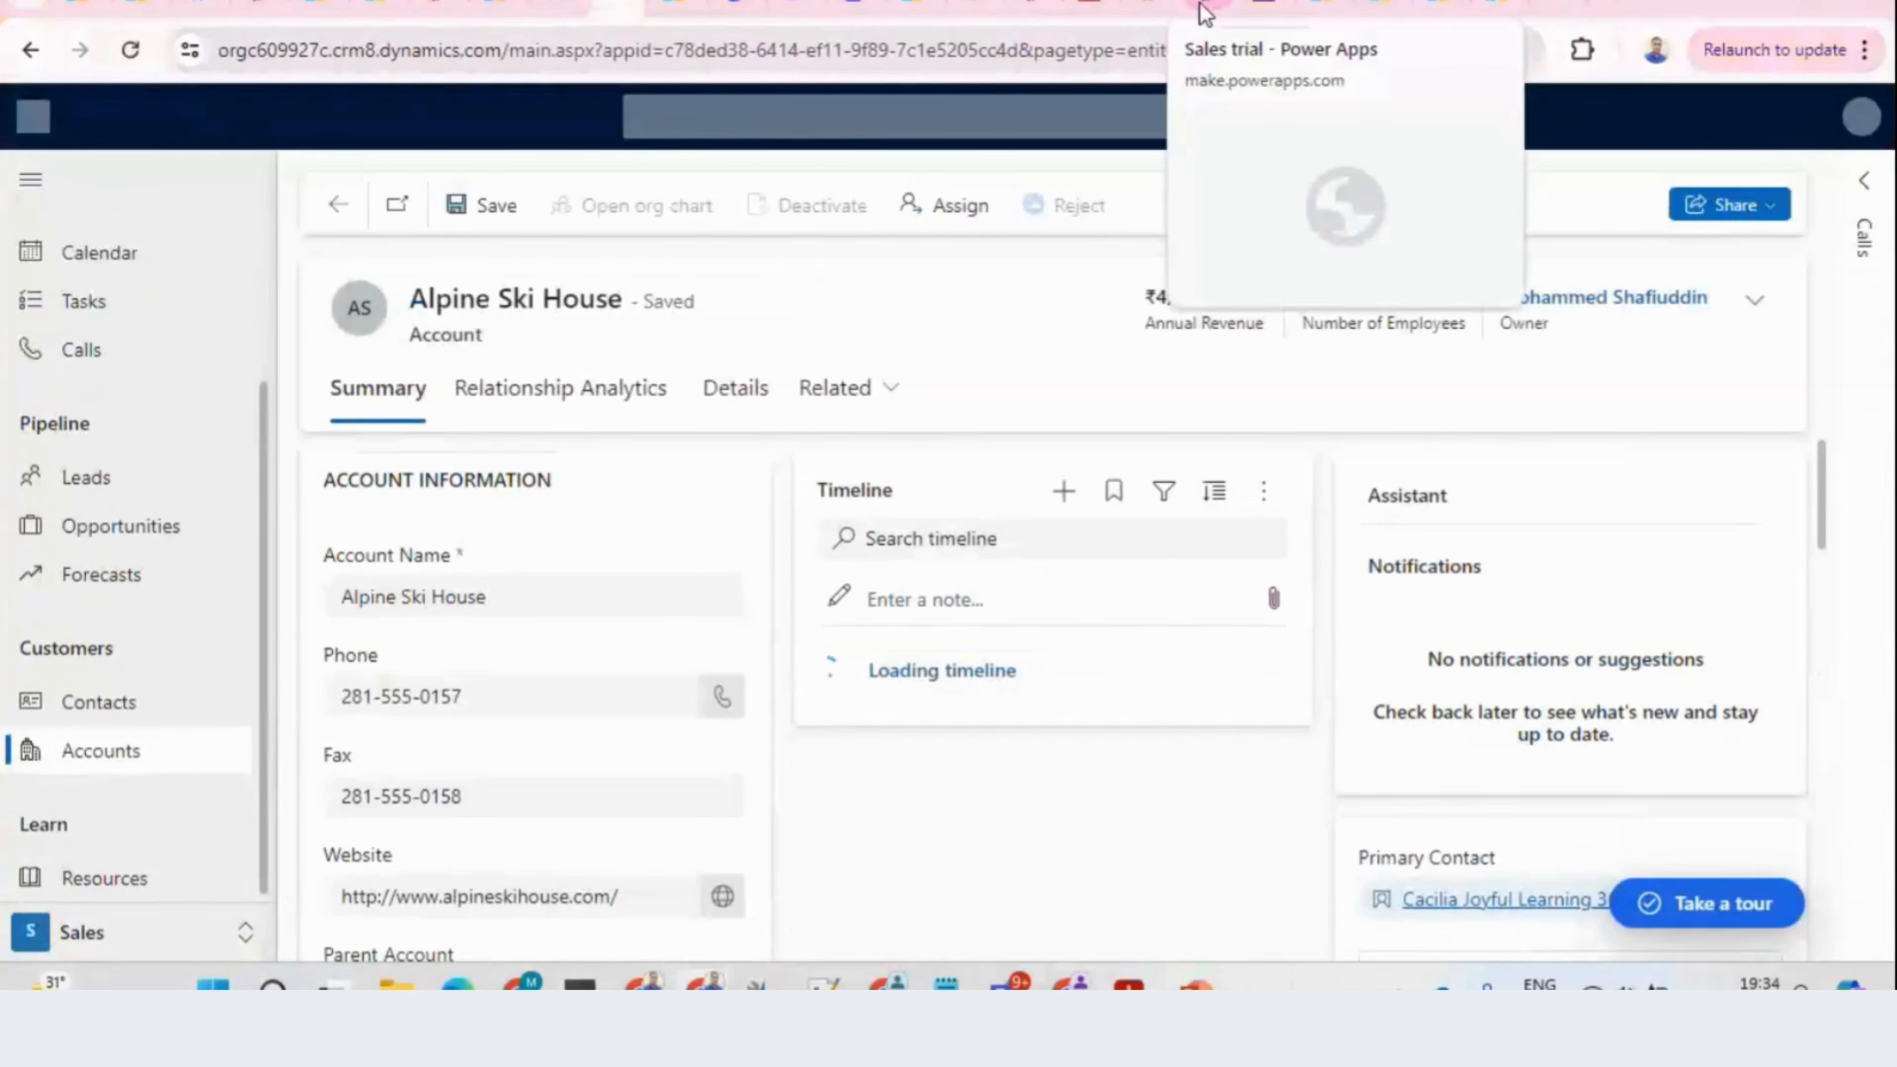
pyautogui.click(1325, 3)
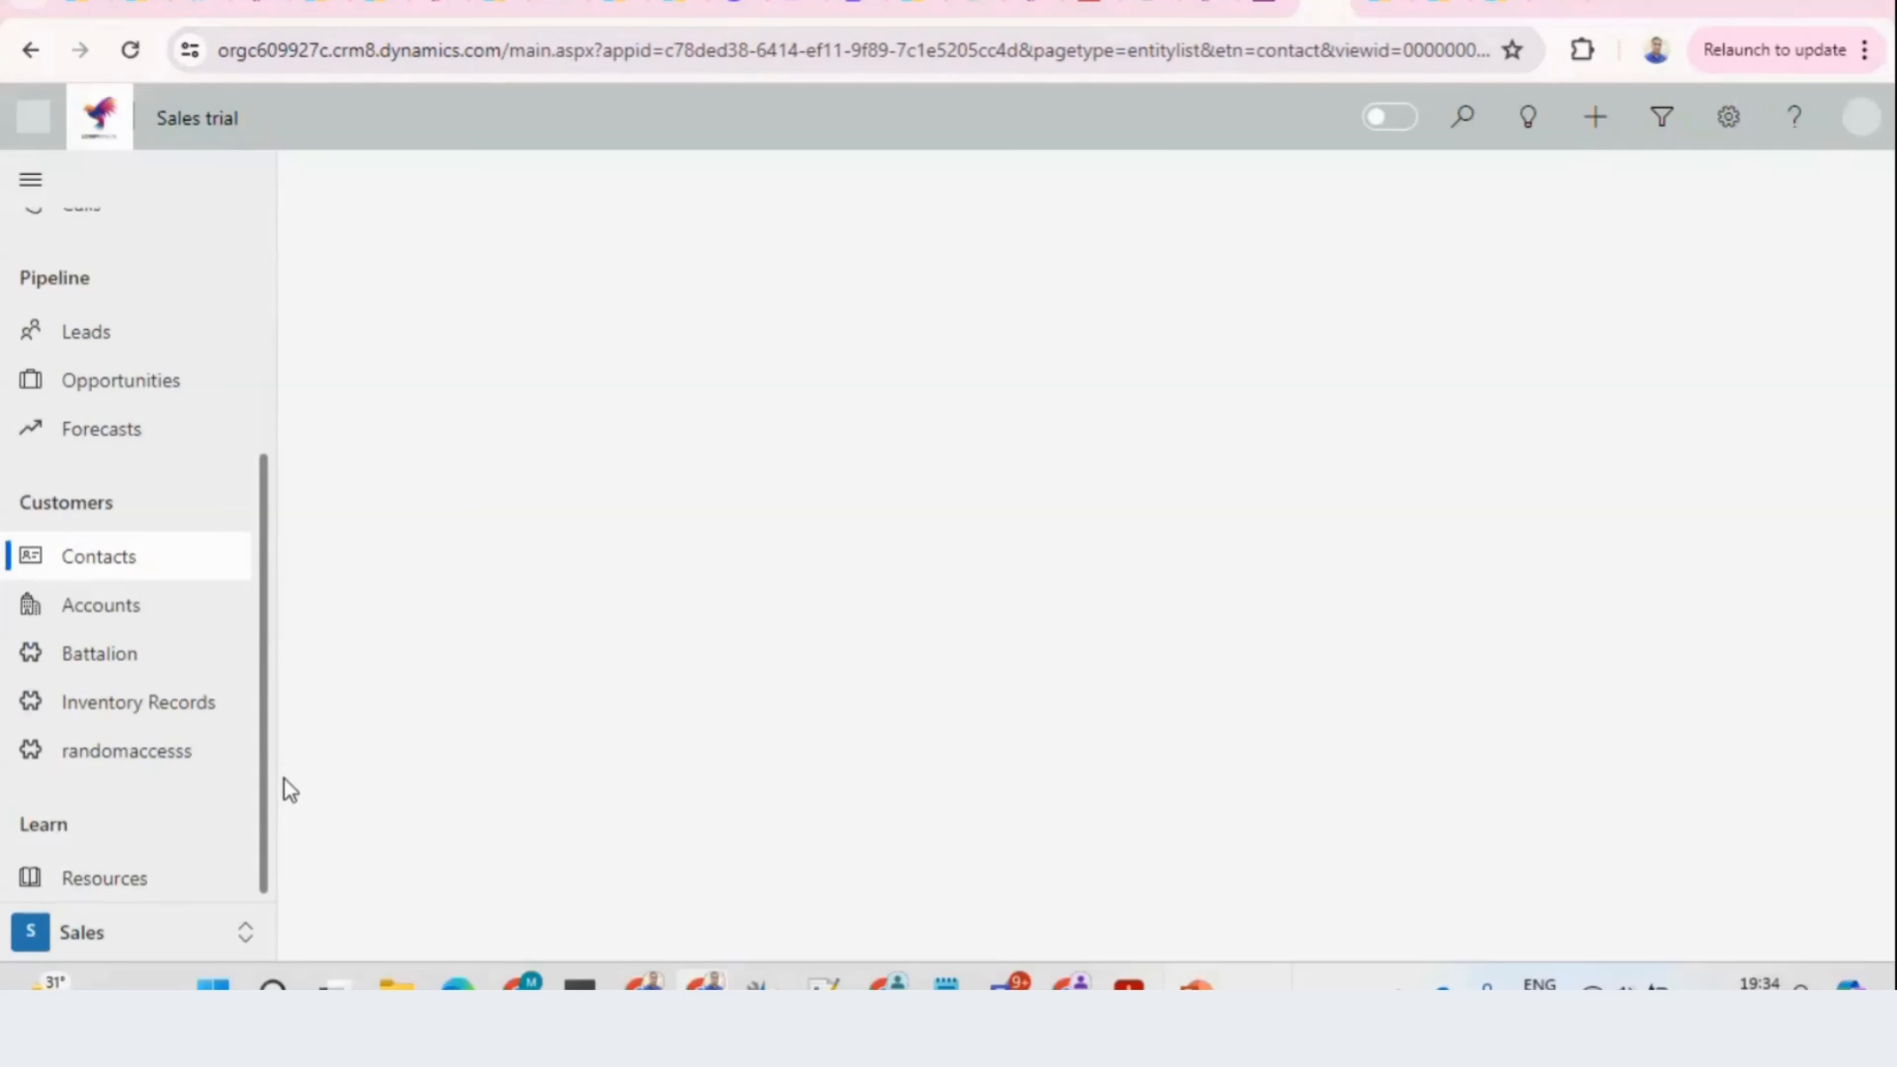
pyautogui.click(186, 748)
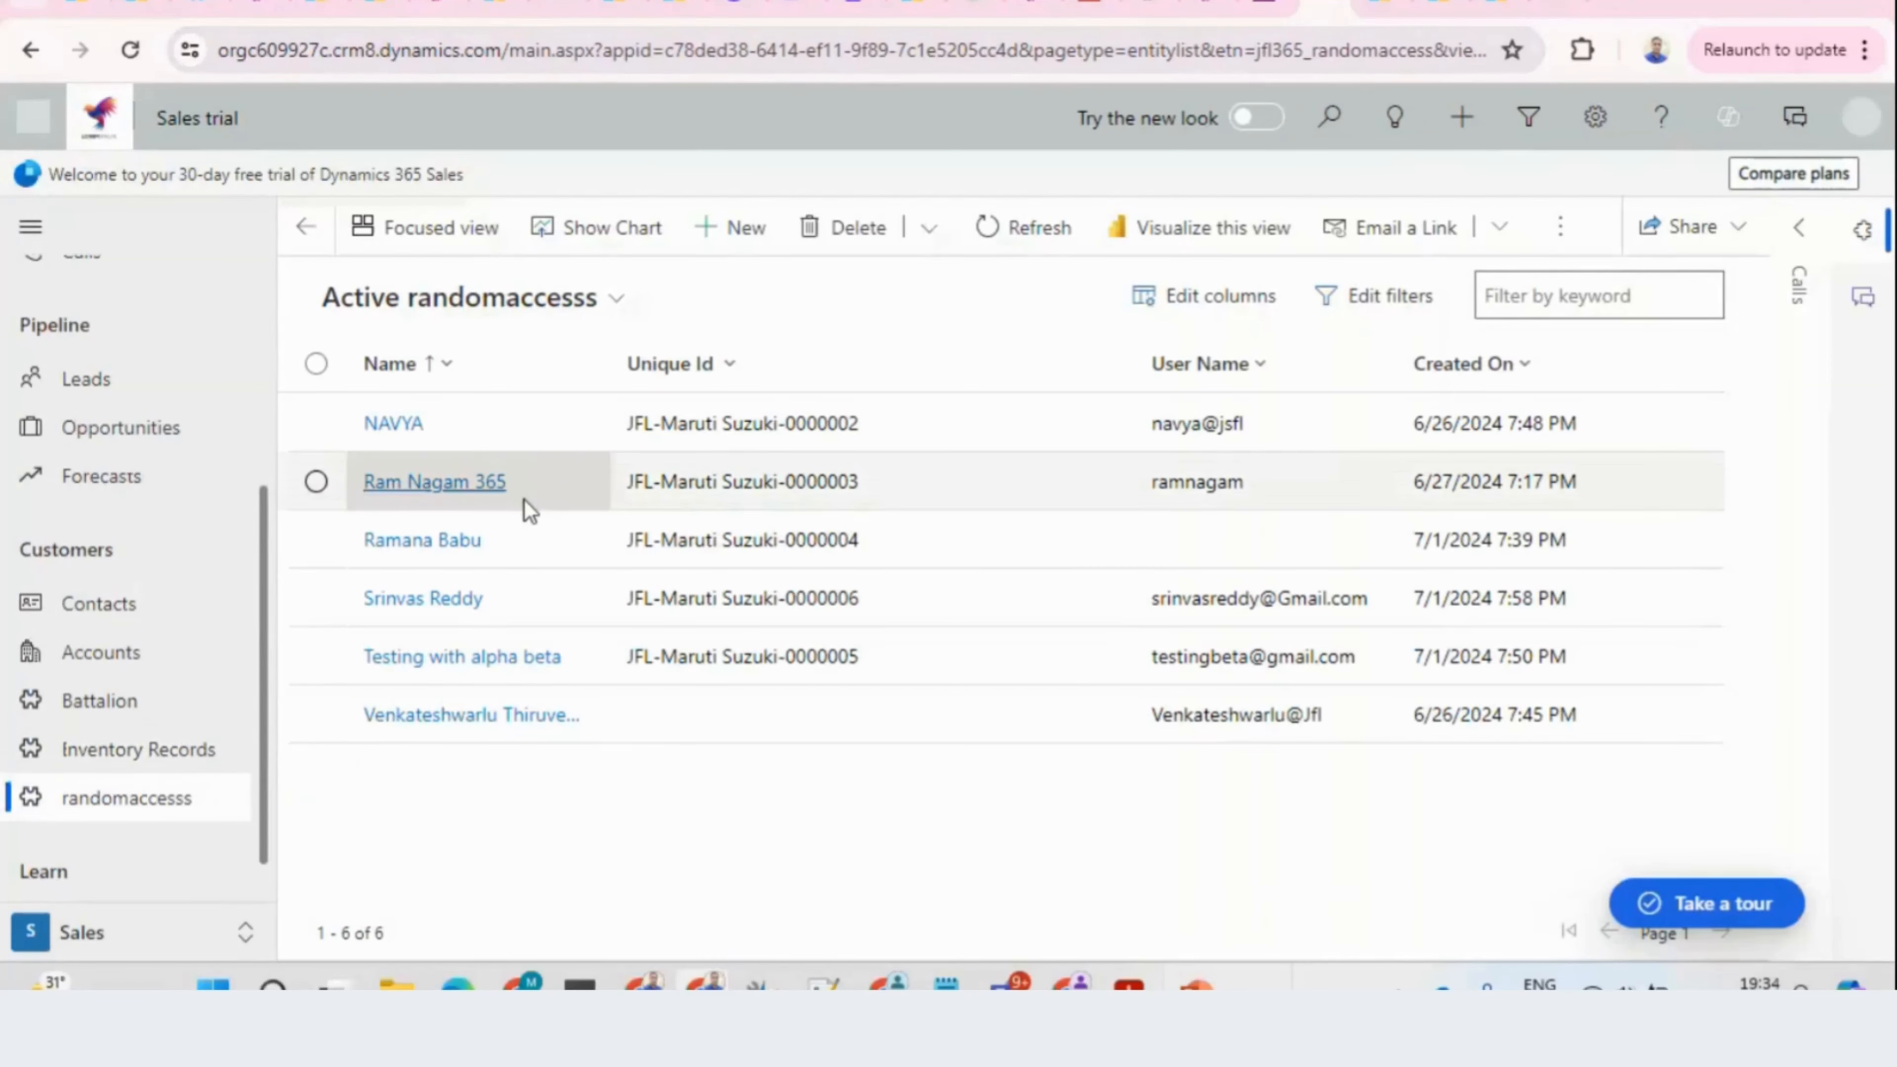
pyautogui.click(481, 422)
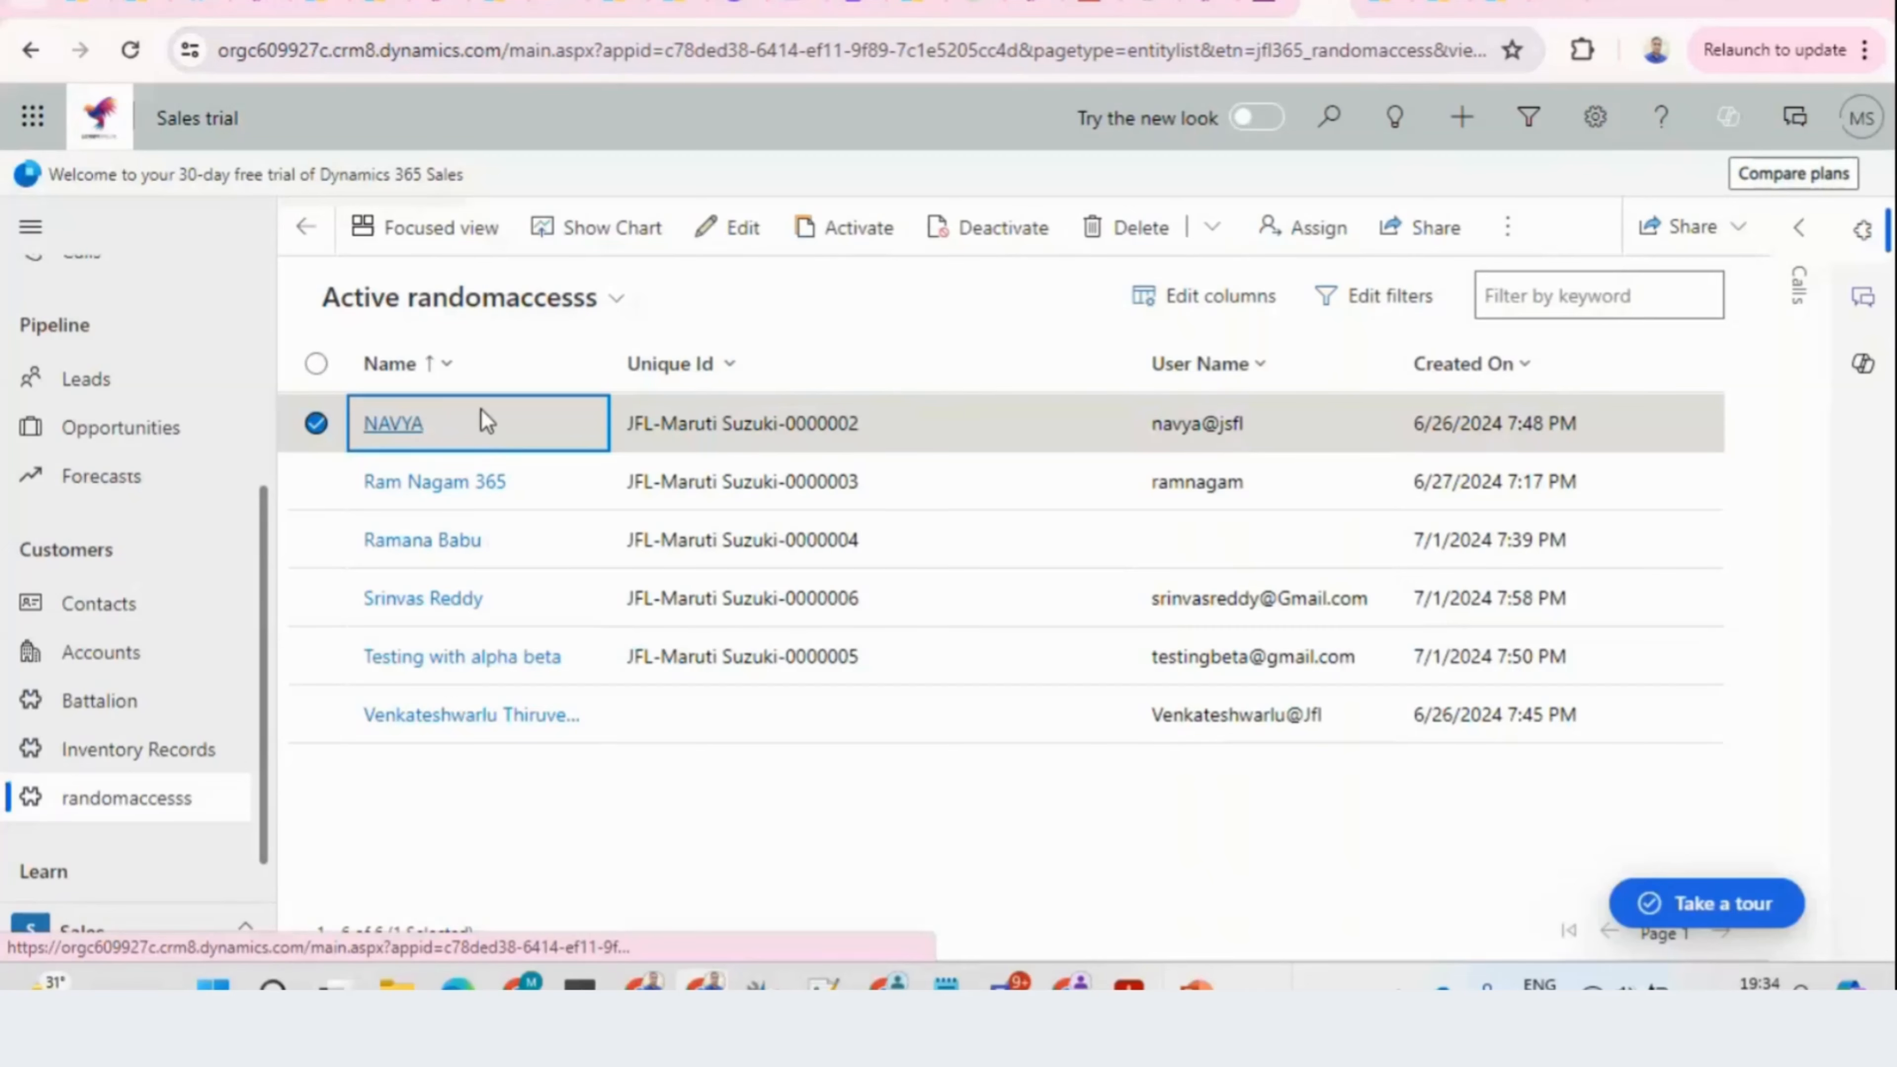
pyautogui.doubleClick(480, 408)
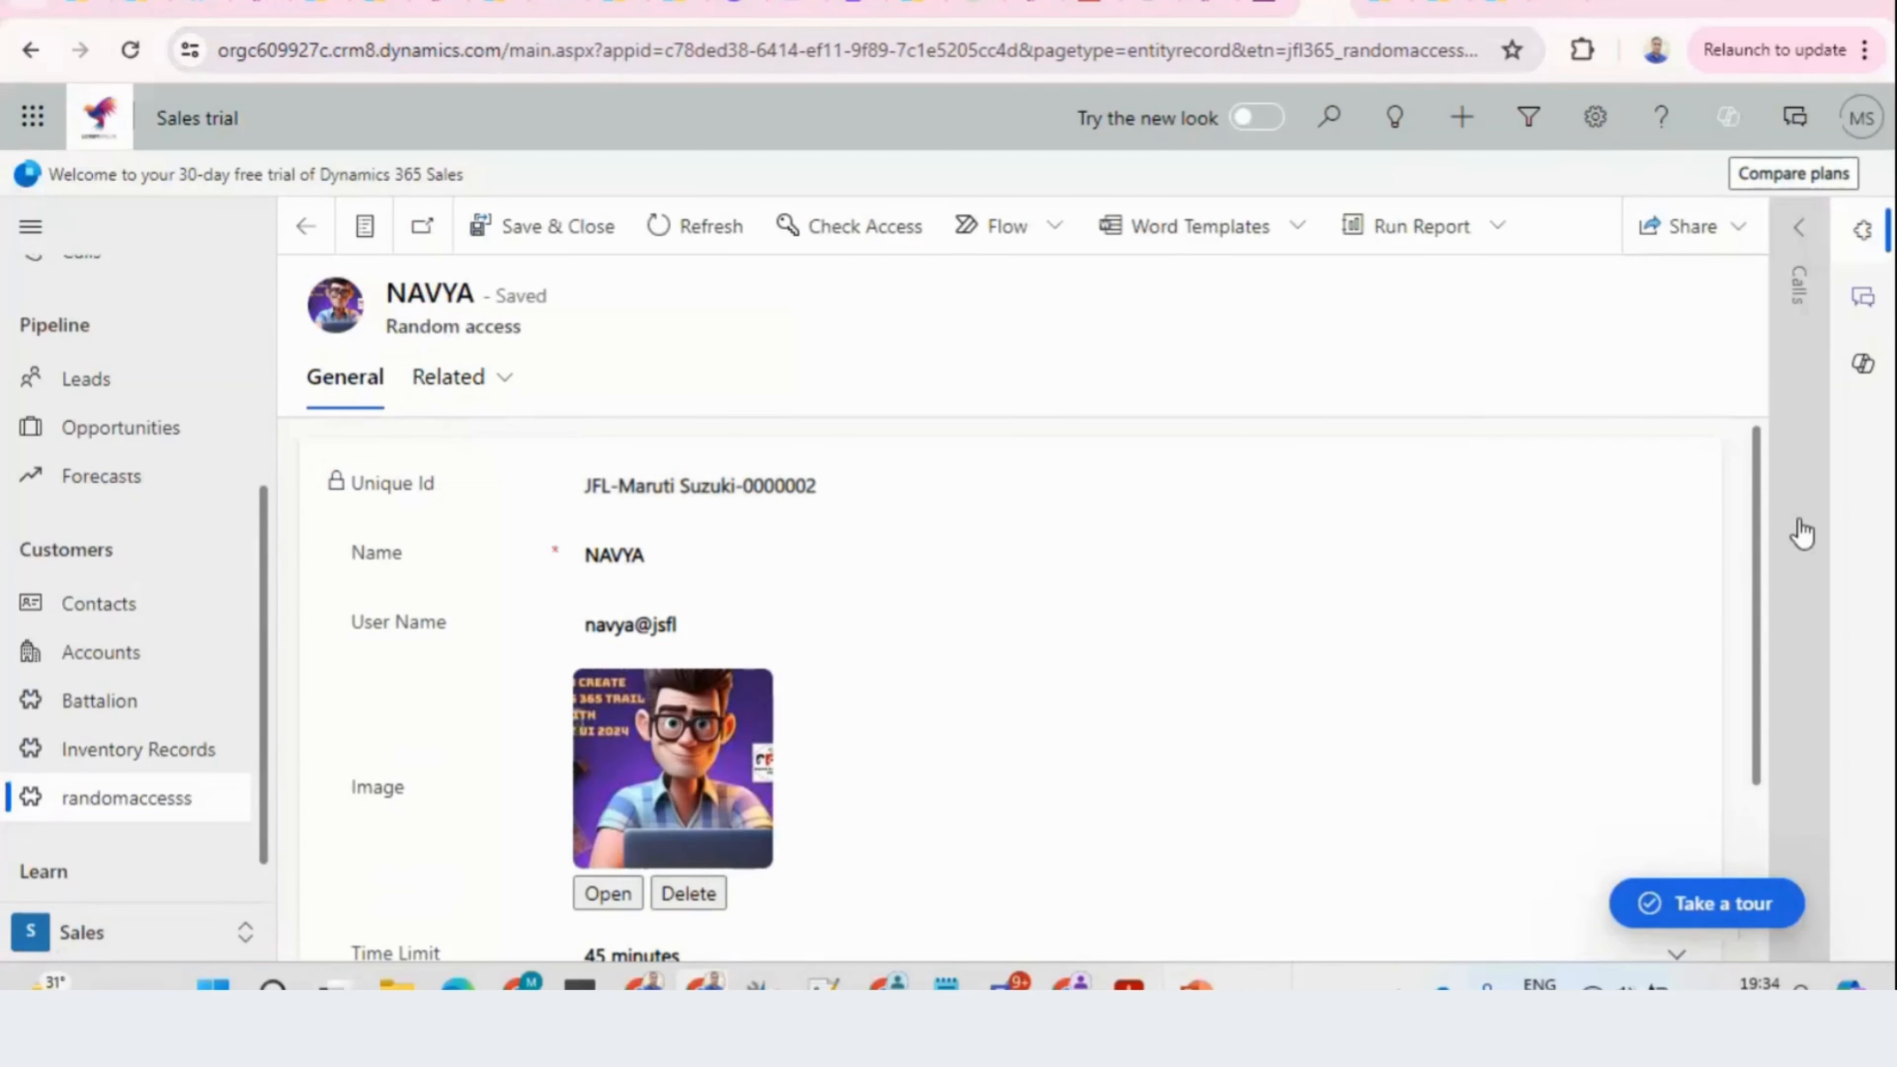
# Step: Review the record's form fields and the slide of business rule action types, and highlight the form's User Name label
pyautogui.scroll(-3, 1770, 523)
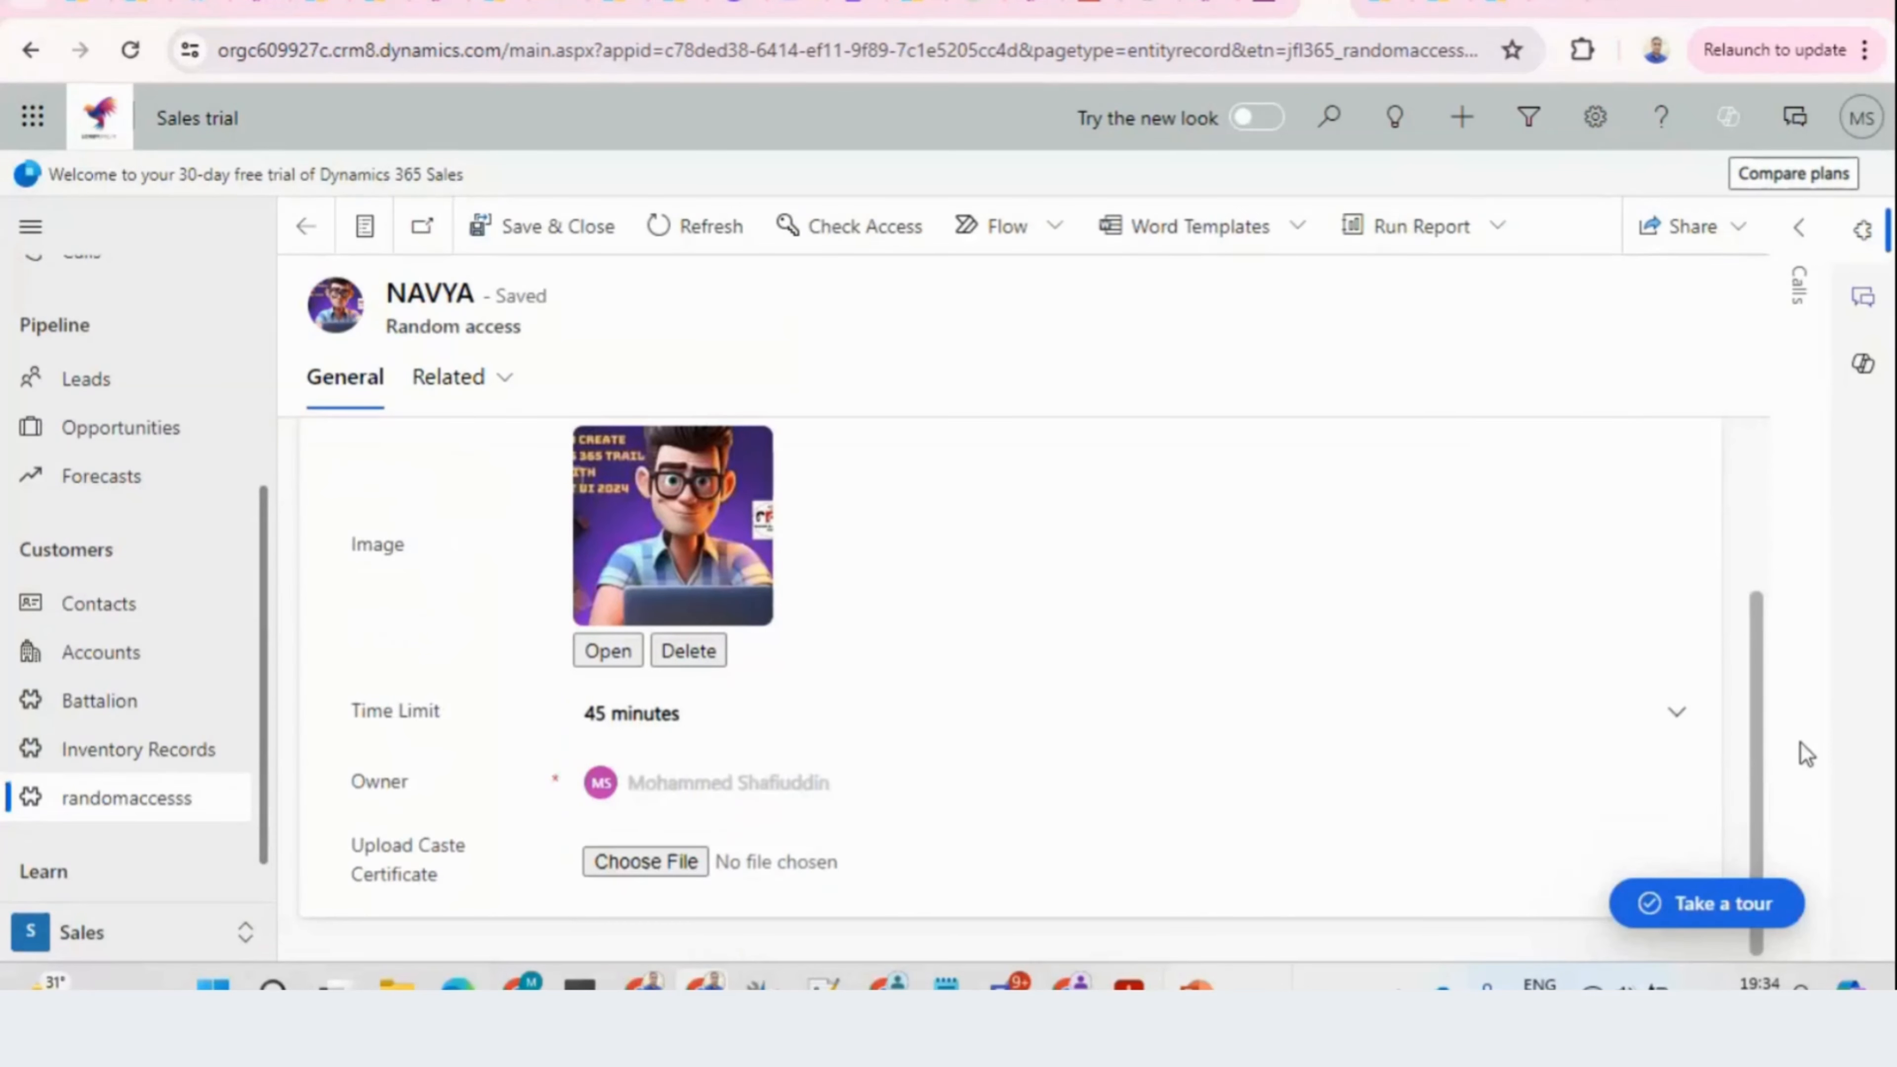
pyautogui.scroll(3, 1792, 598)
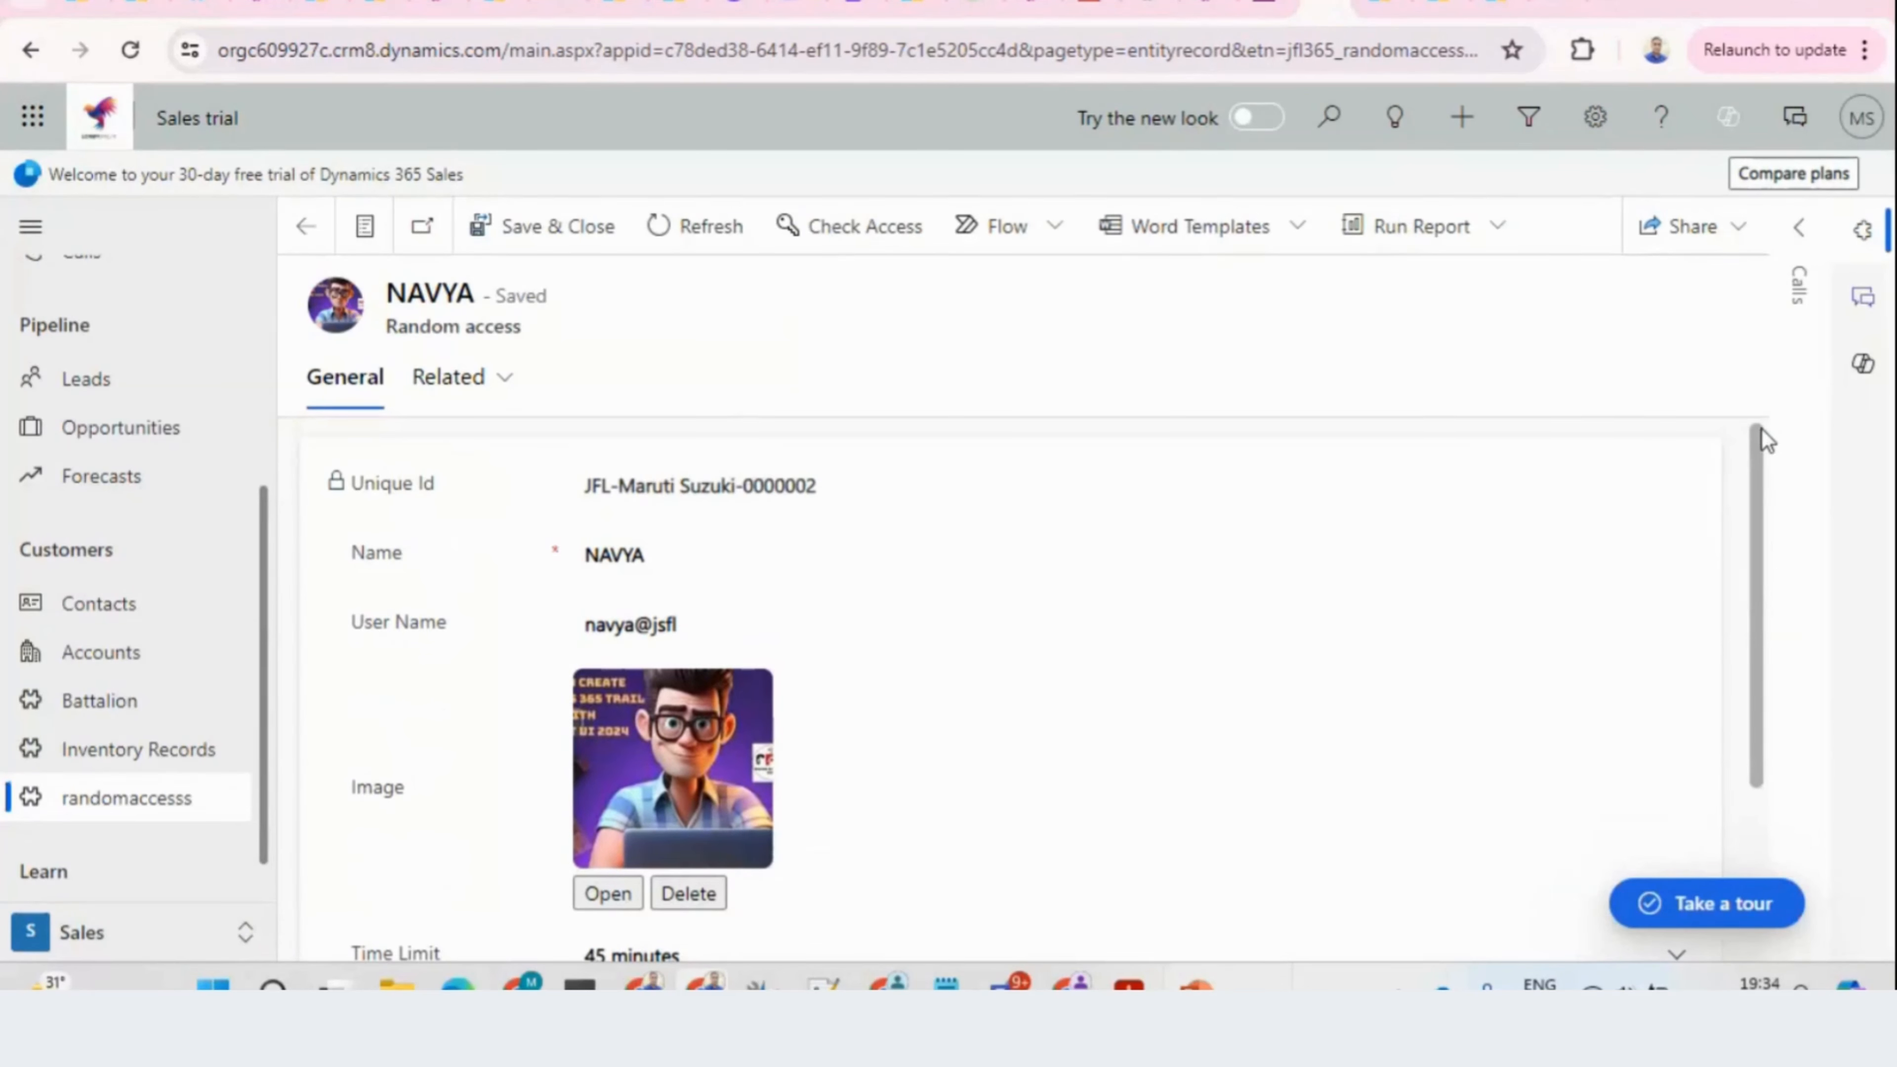
pyautogui.click(683, 621)
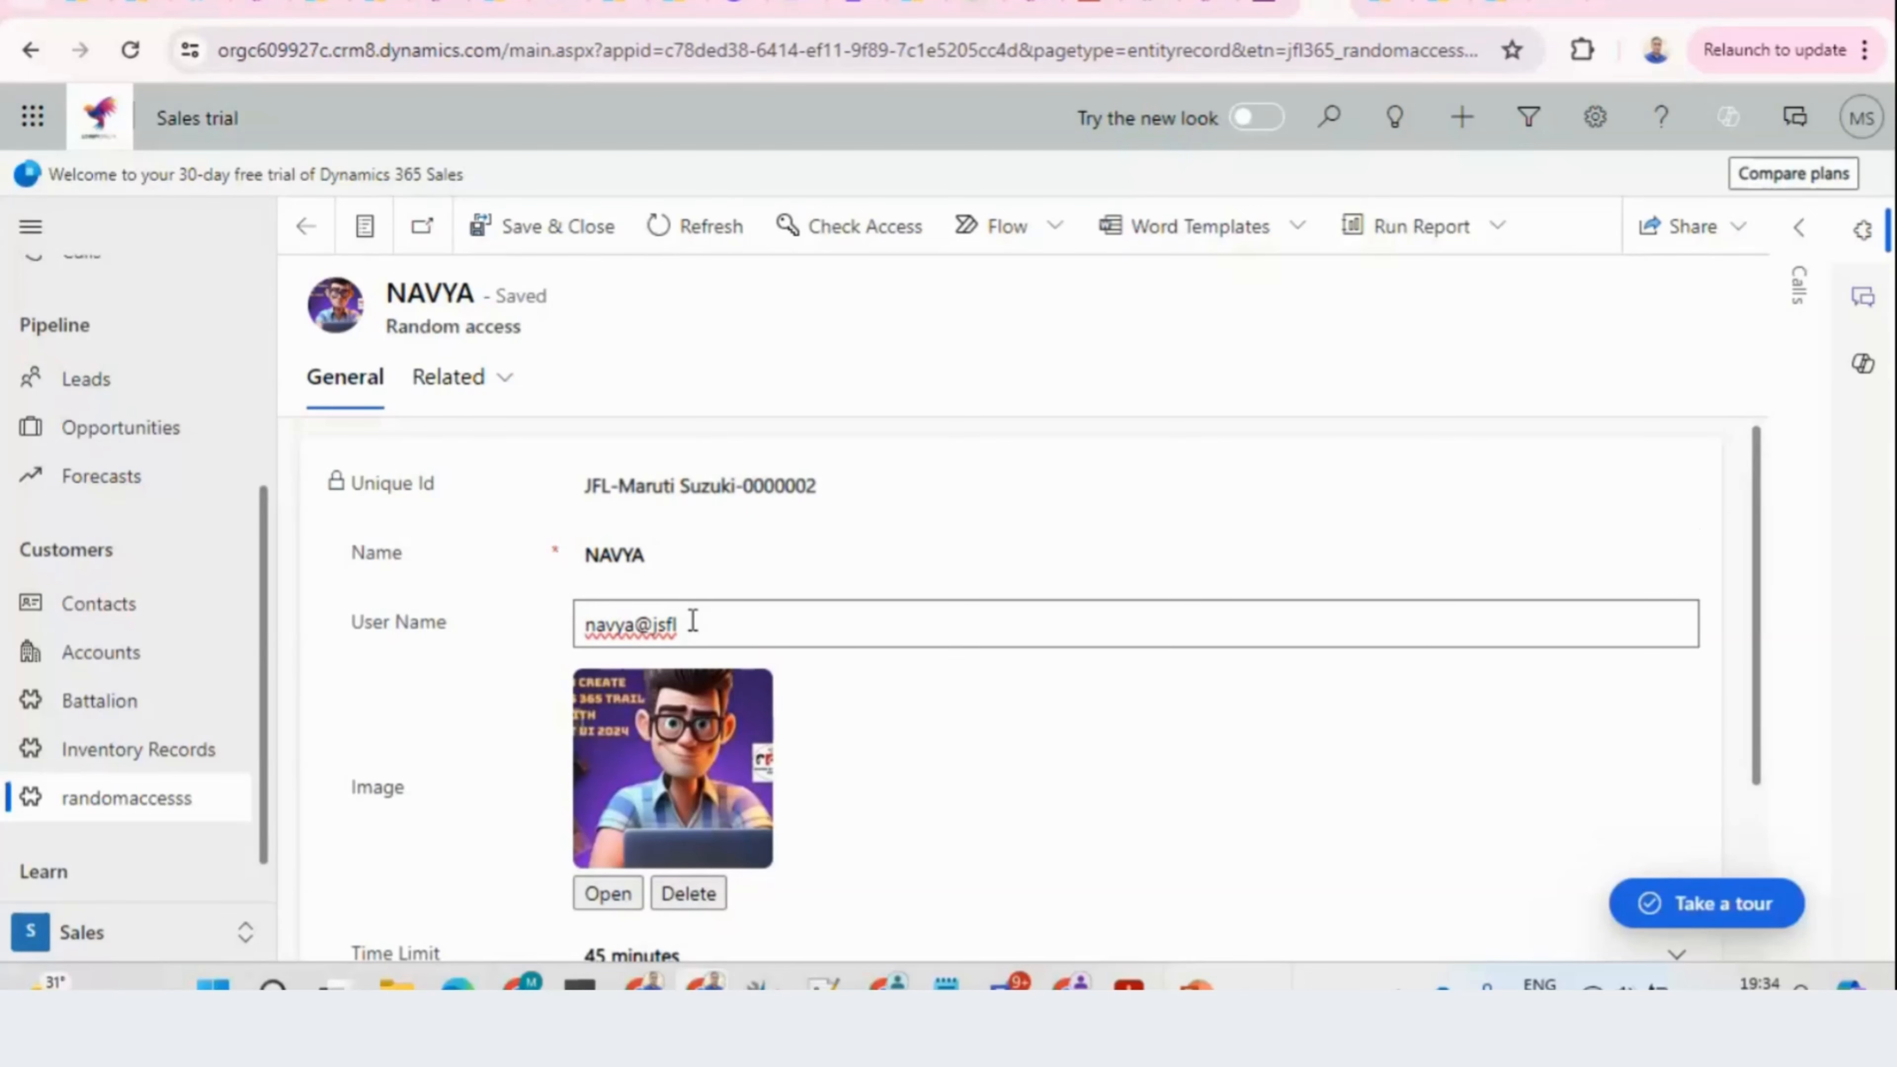
pyautogui.hotkey('alt', 'Tab')
pyautogui.hotkey('alt', 'Tab')
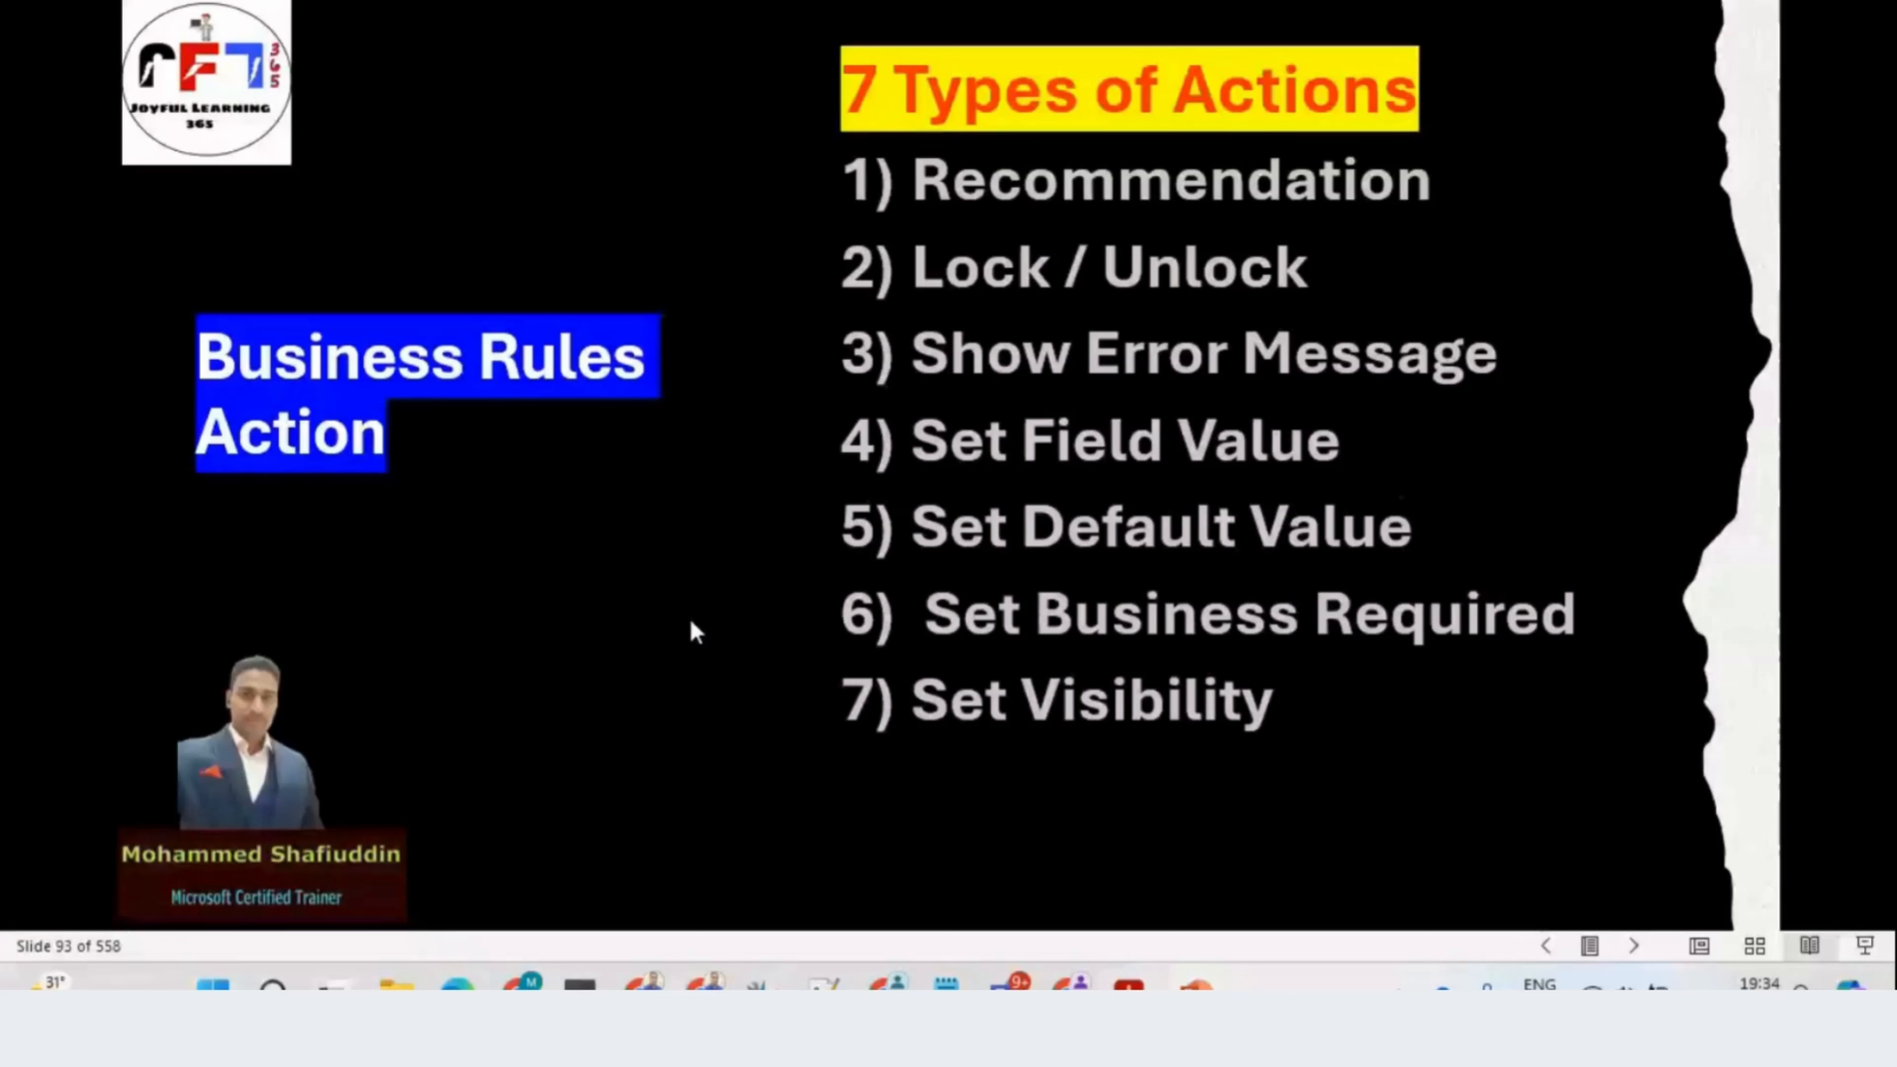
pyautogui.hotkey('alt', 'Tab')
pyautogui.moveTo(447, 621); pyautogui.dragTo(364, 631)
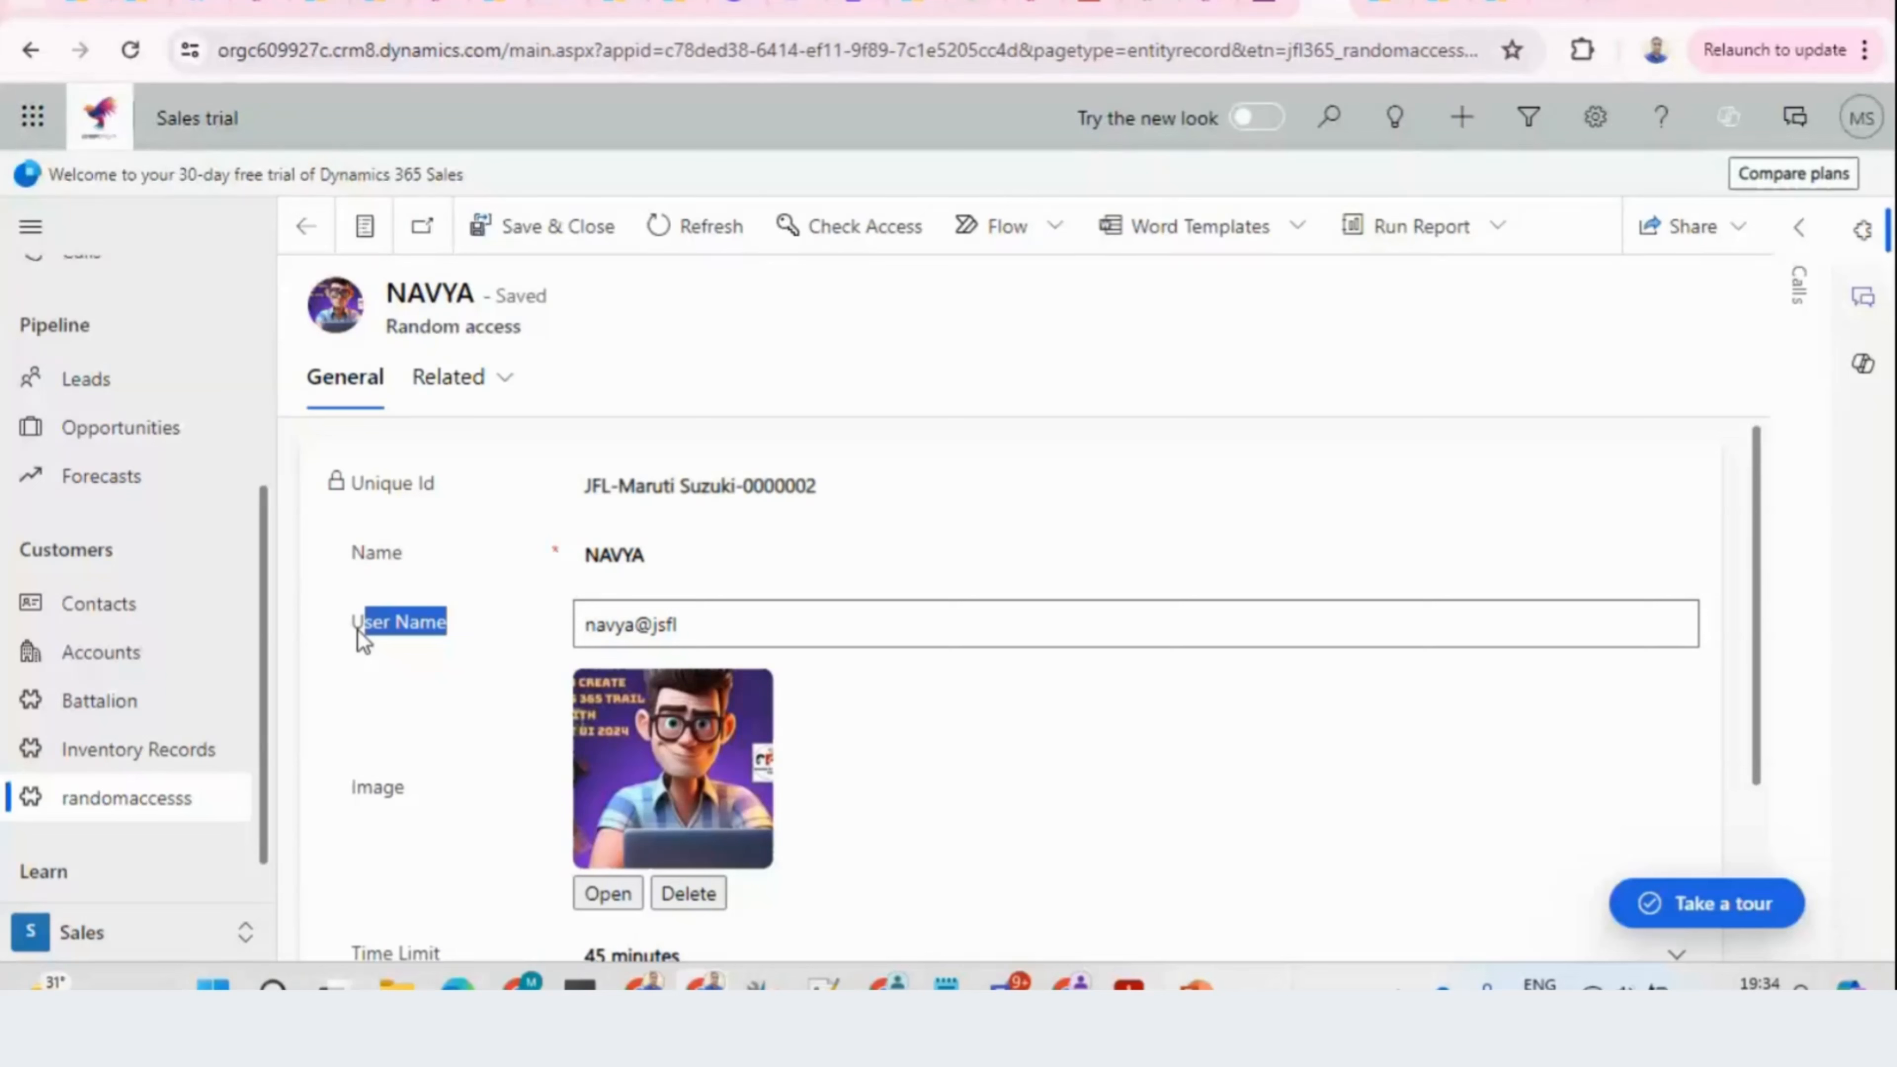
# Step: Switch to Notepad and continue item 1 with "If User Name Coloumn does not contain a data"
pyautogui.hotkey('alt', 'Tab')
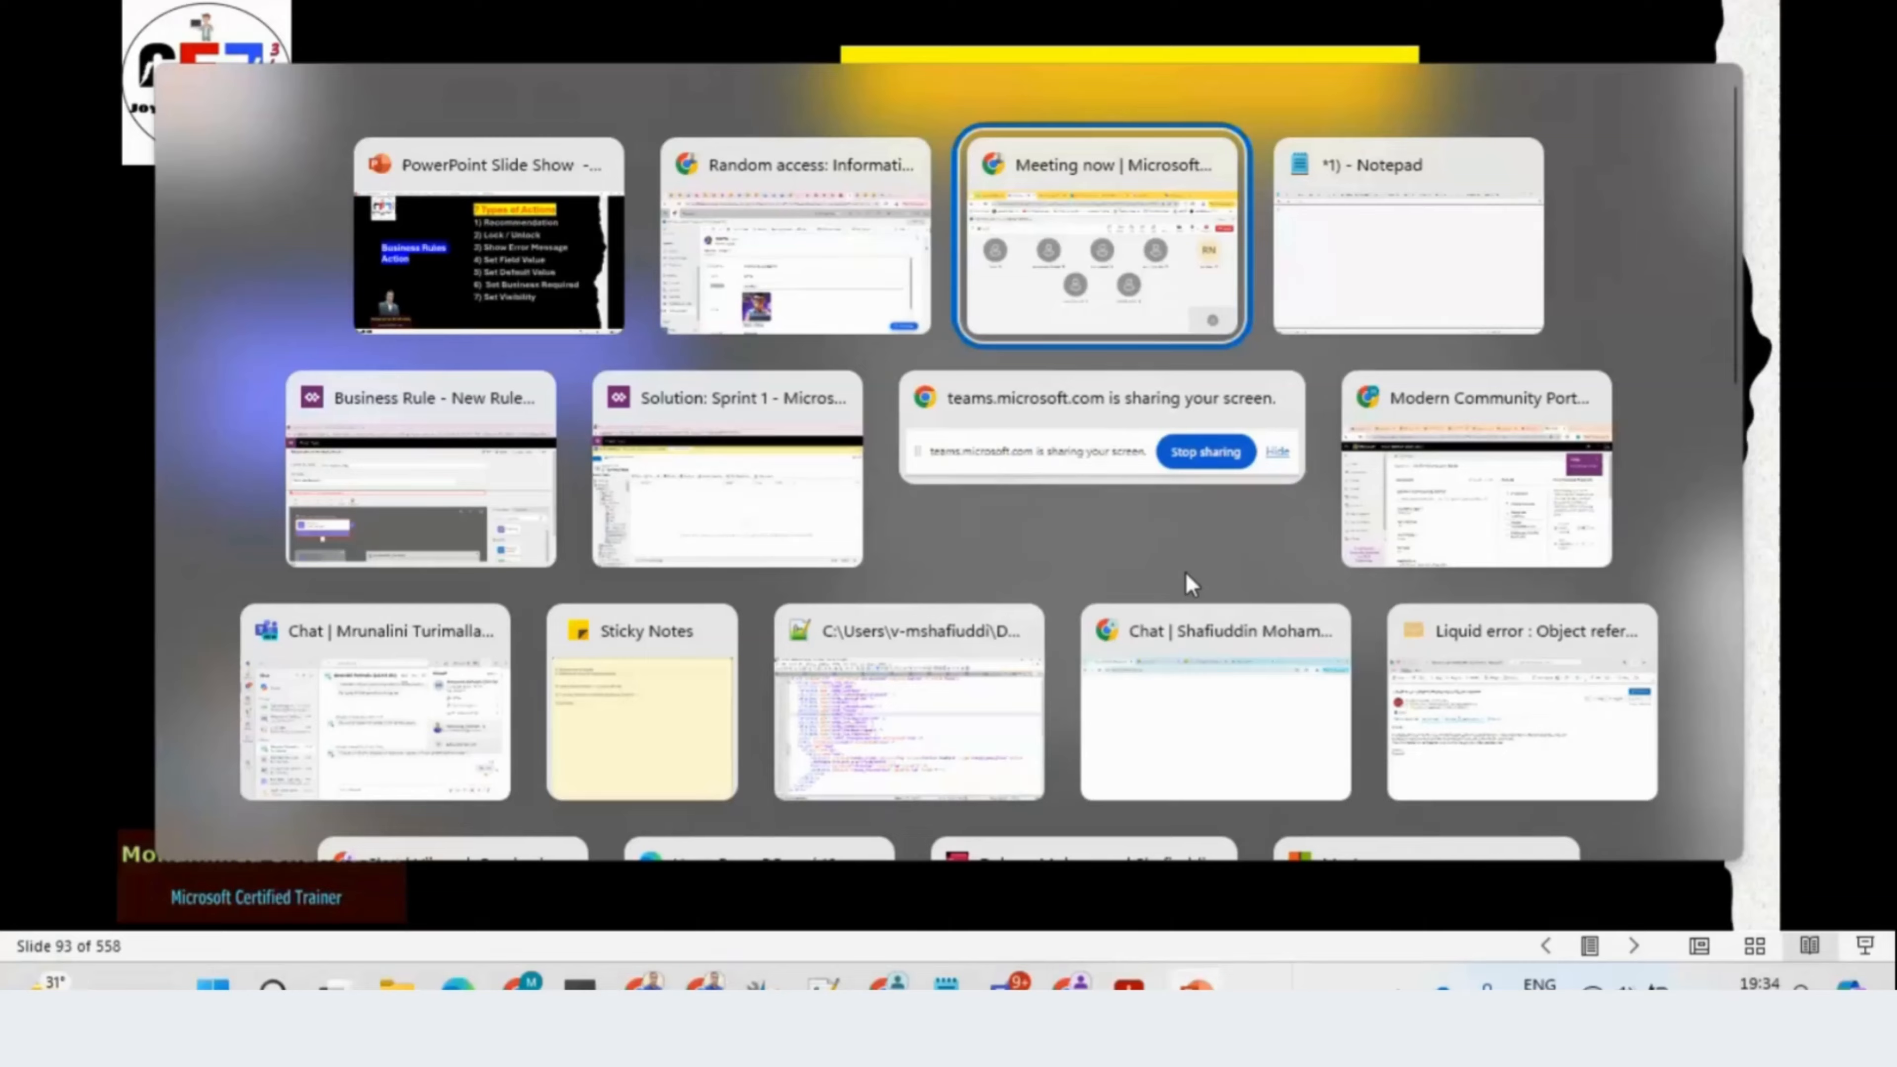
pyautogui.hotkey('alt', 'Tab')
pyautogui.write('If ')
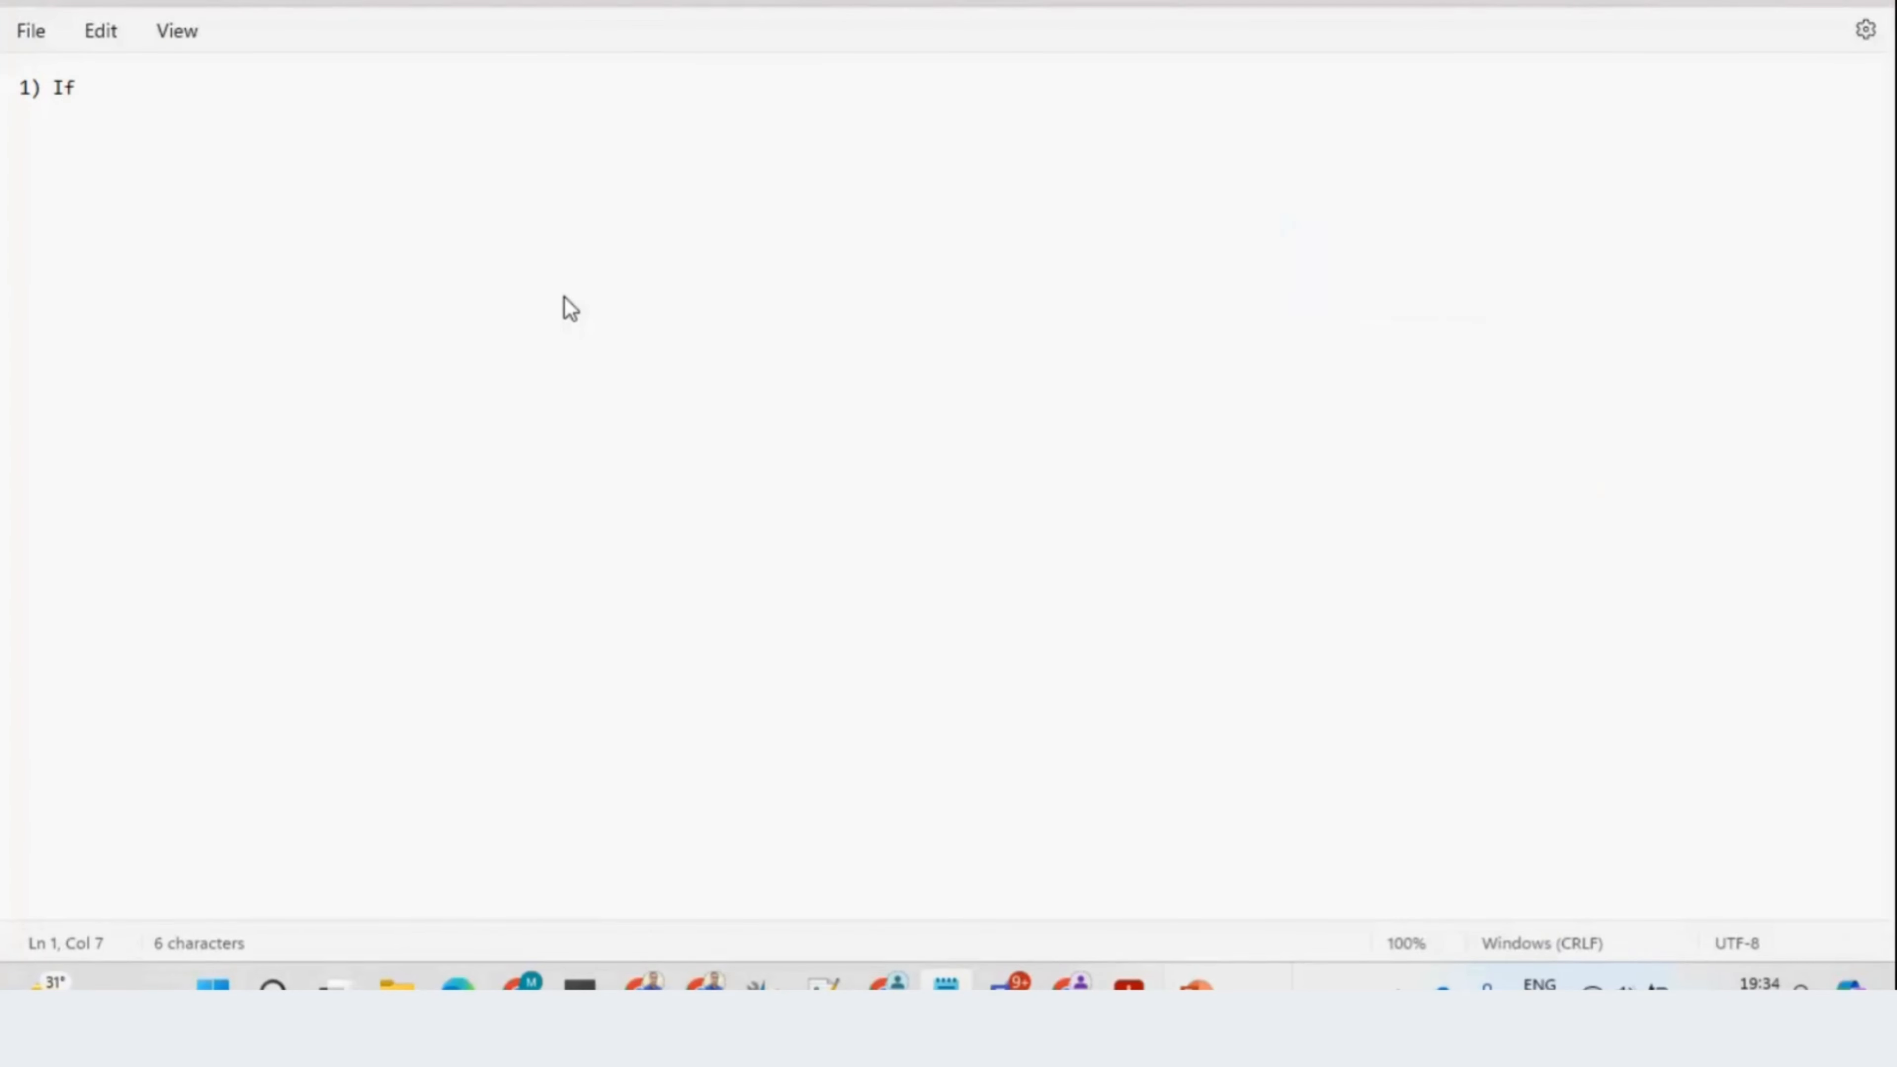
pyautogui.write('User Name C')
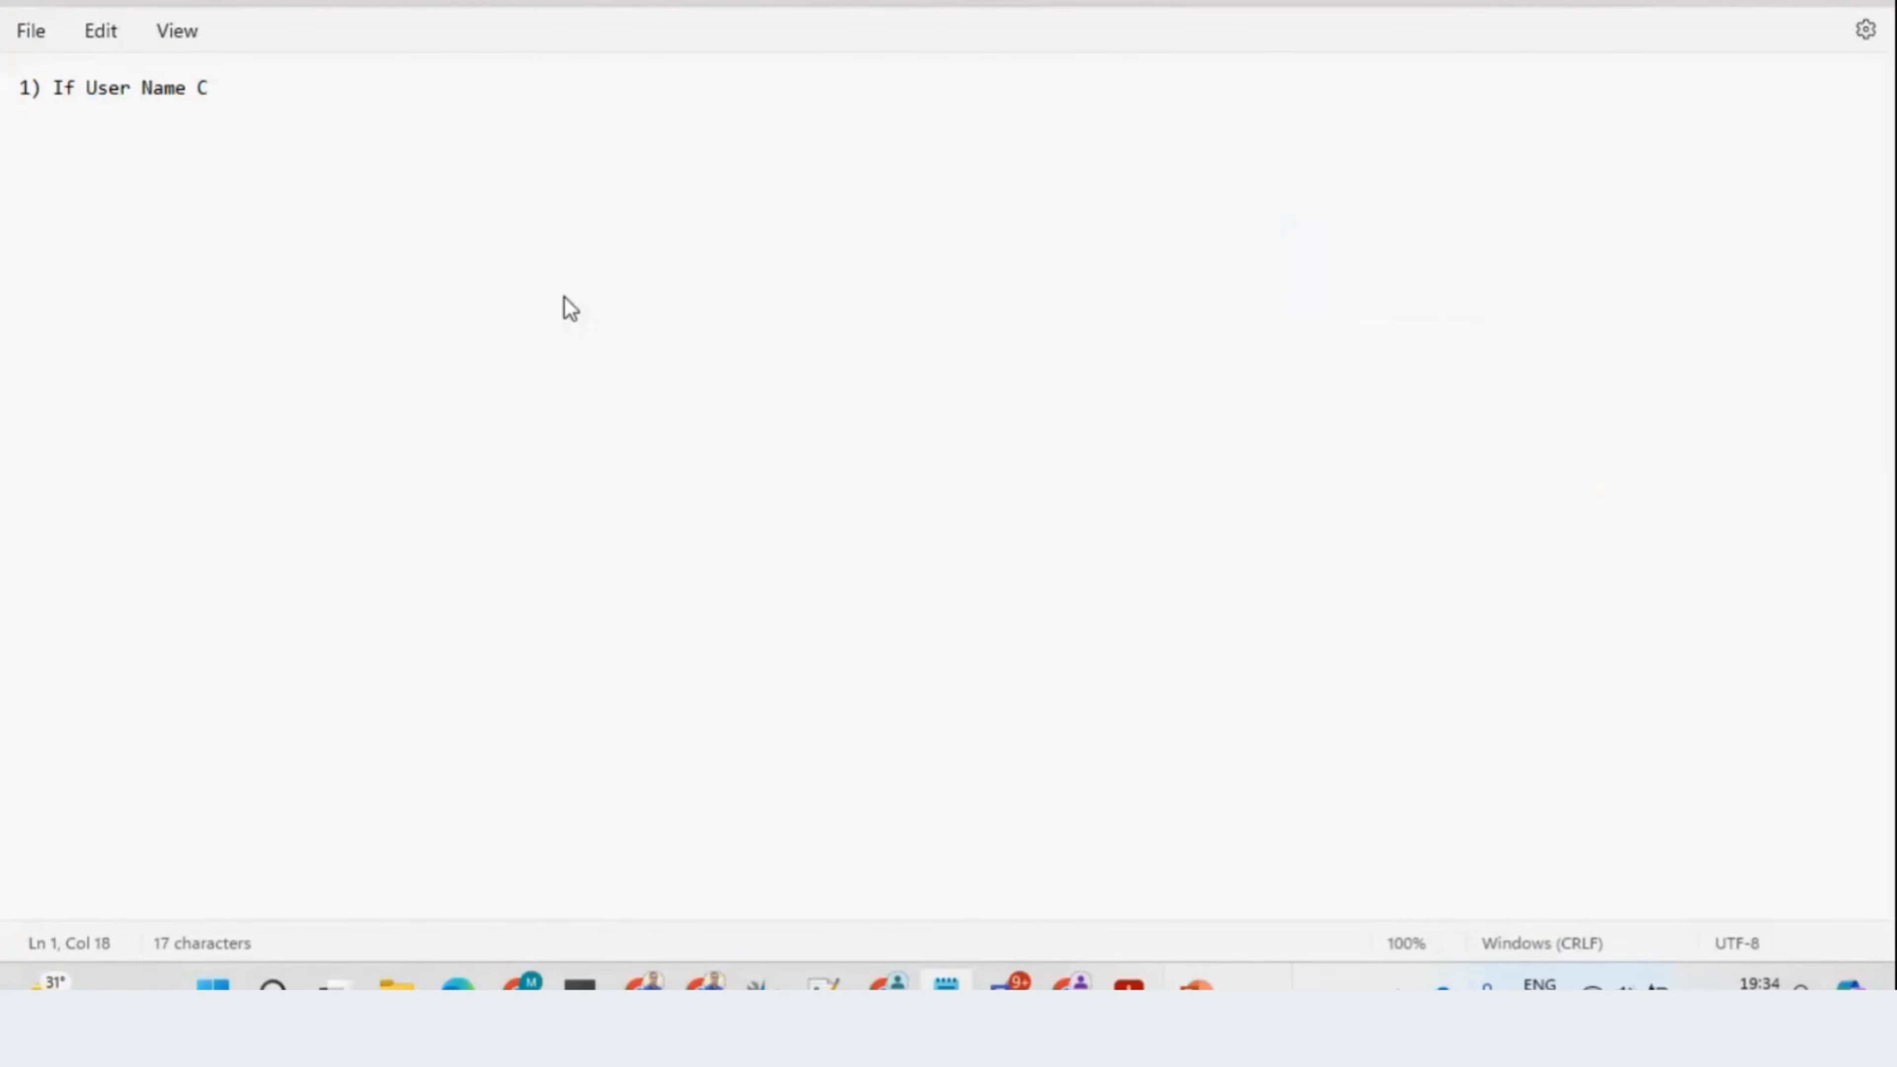
pyautogui.write('oloumn ')
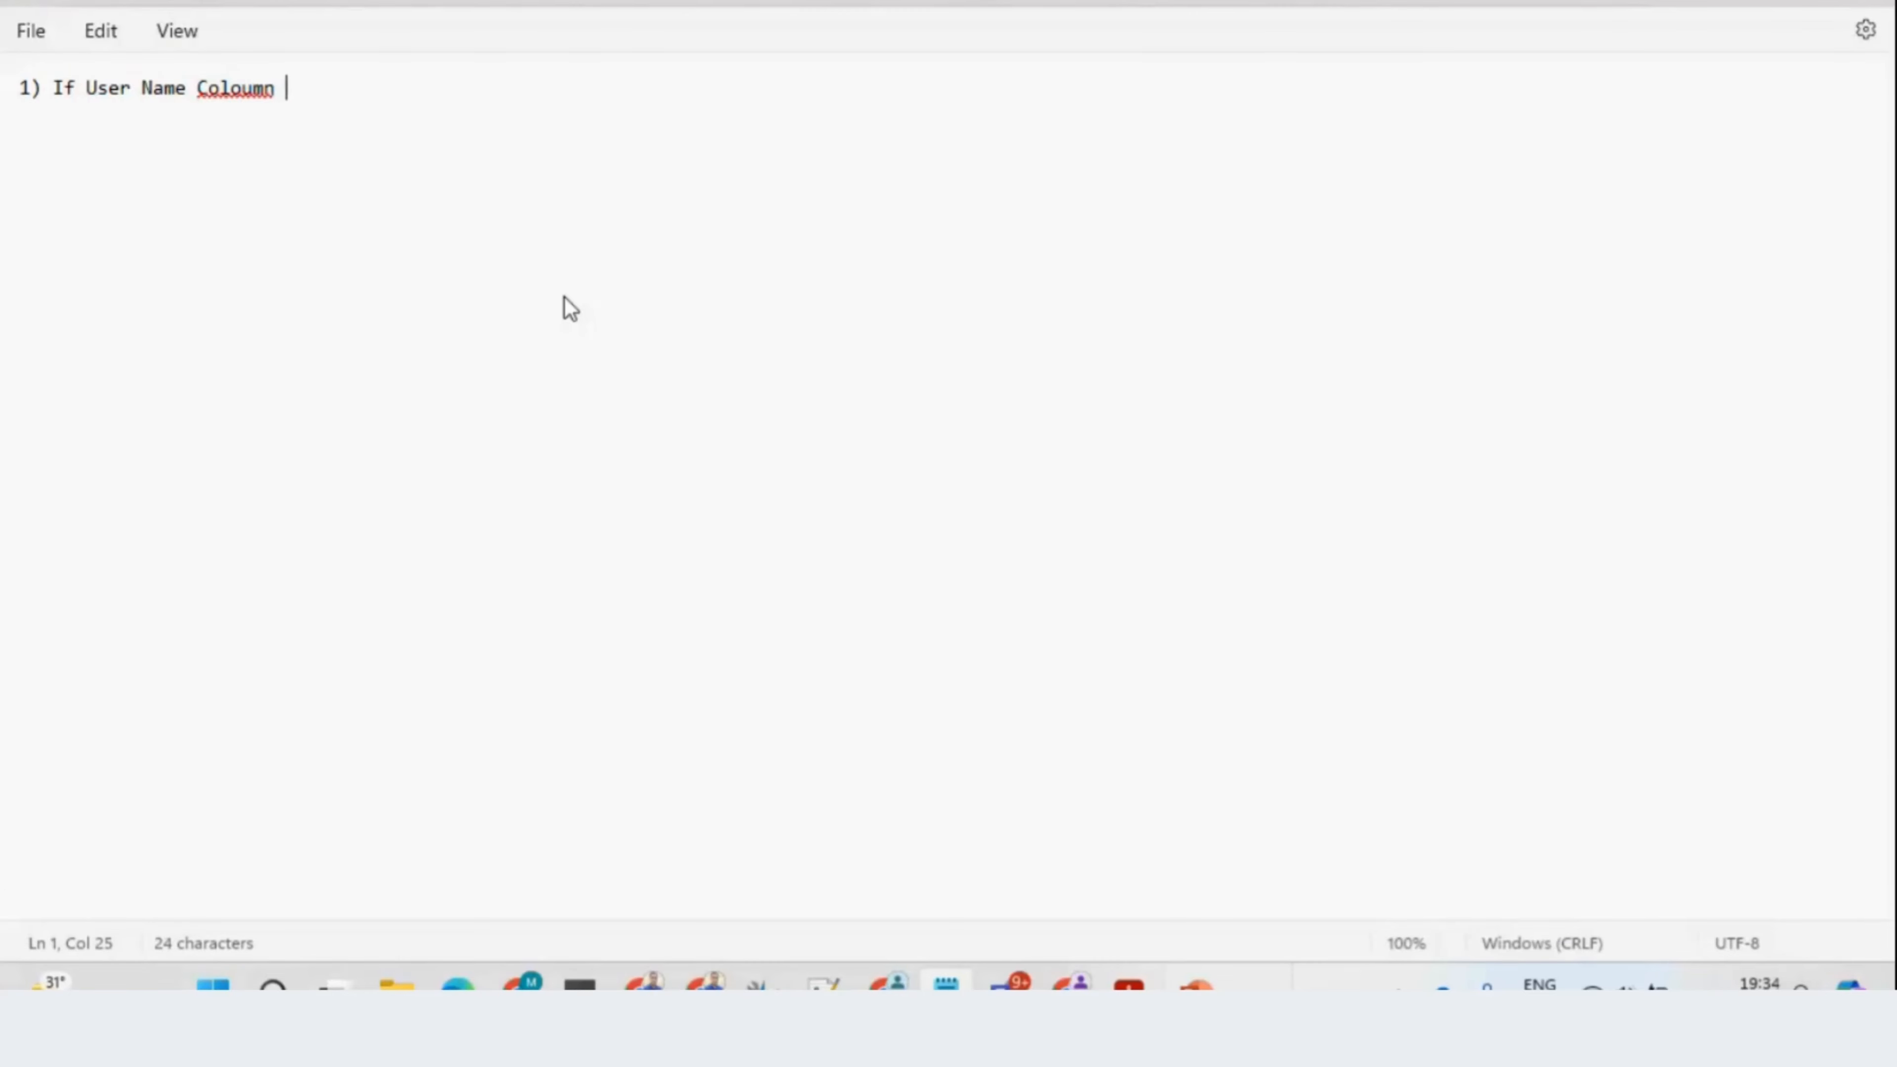
pyautogui.write('does not cintain a data')
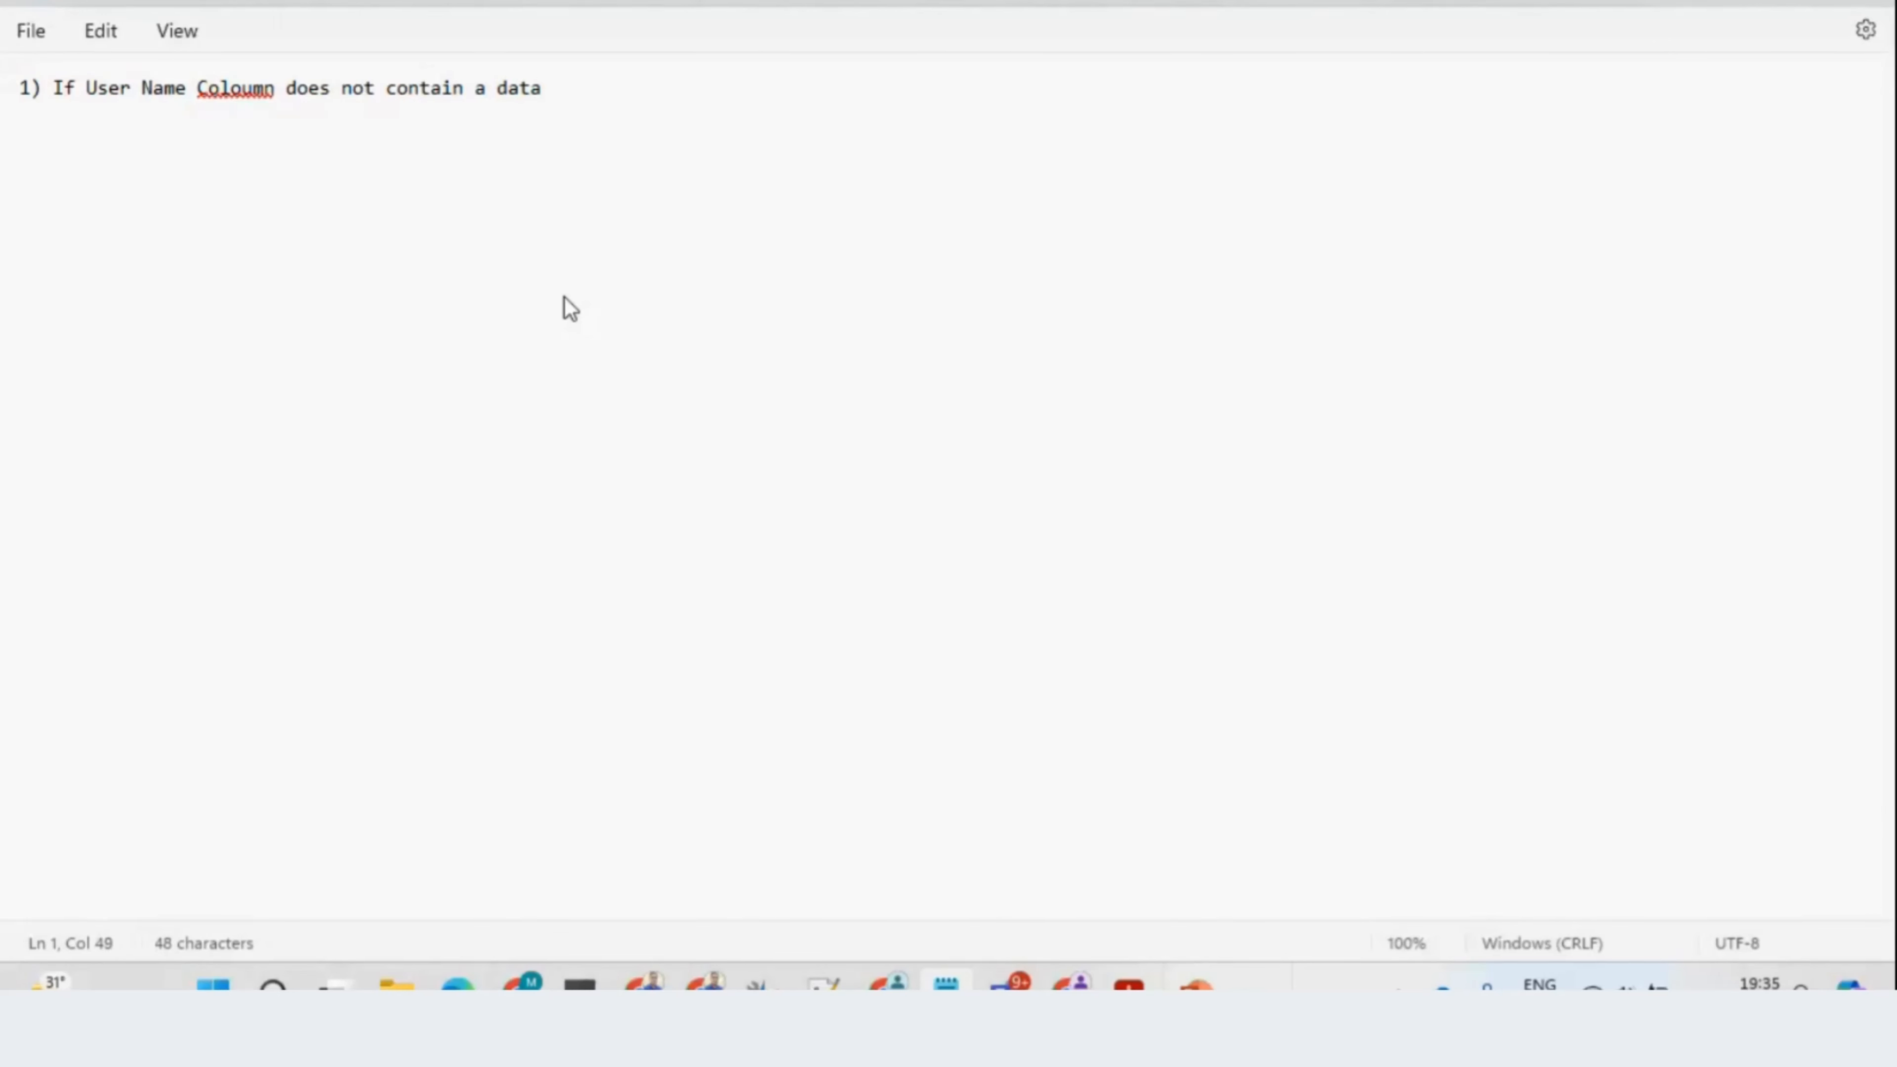
# Step: Return to the Random access record in Dynamics 365, locate the Time Limit field, and highlight its label
pyautogui.hotkey('alt', 'Tab')
pyautogui.hotkey('alt', 'Tab')
pyautogui.hotkey('alt', 'Tab')
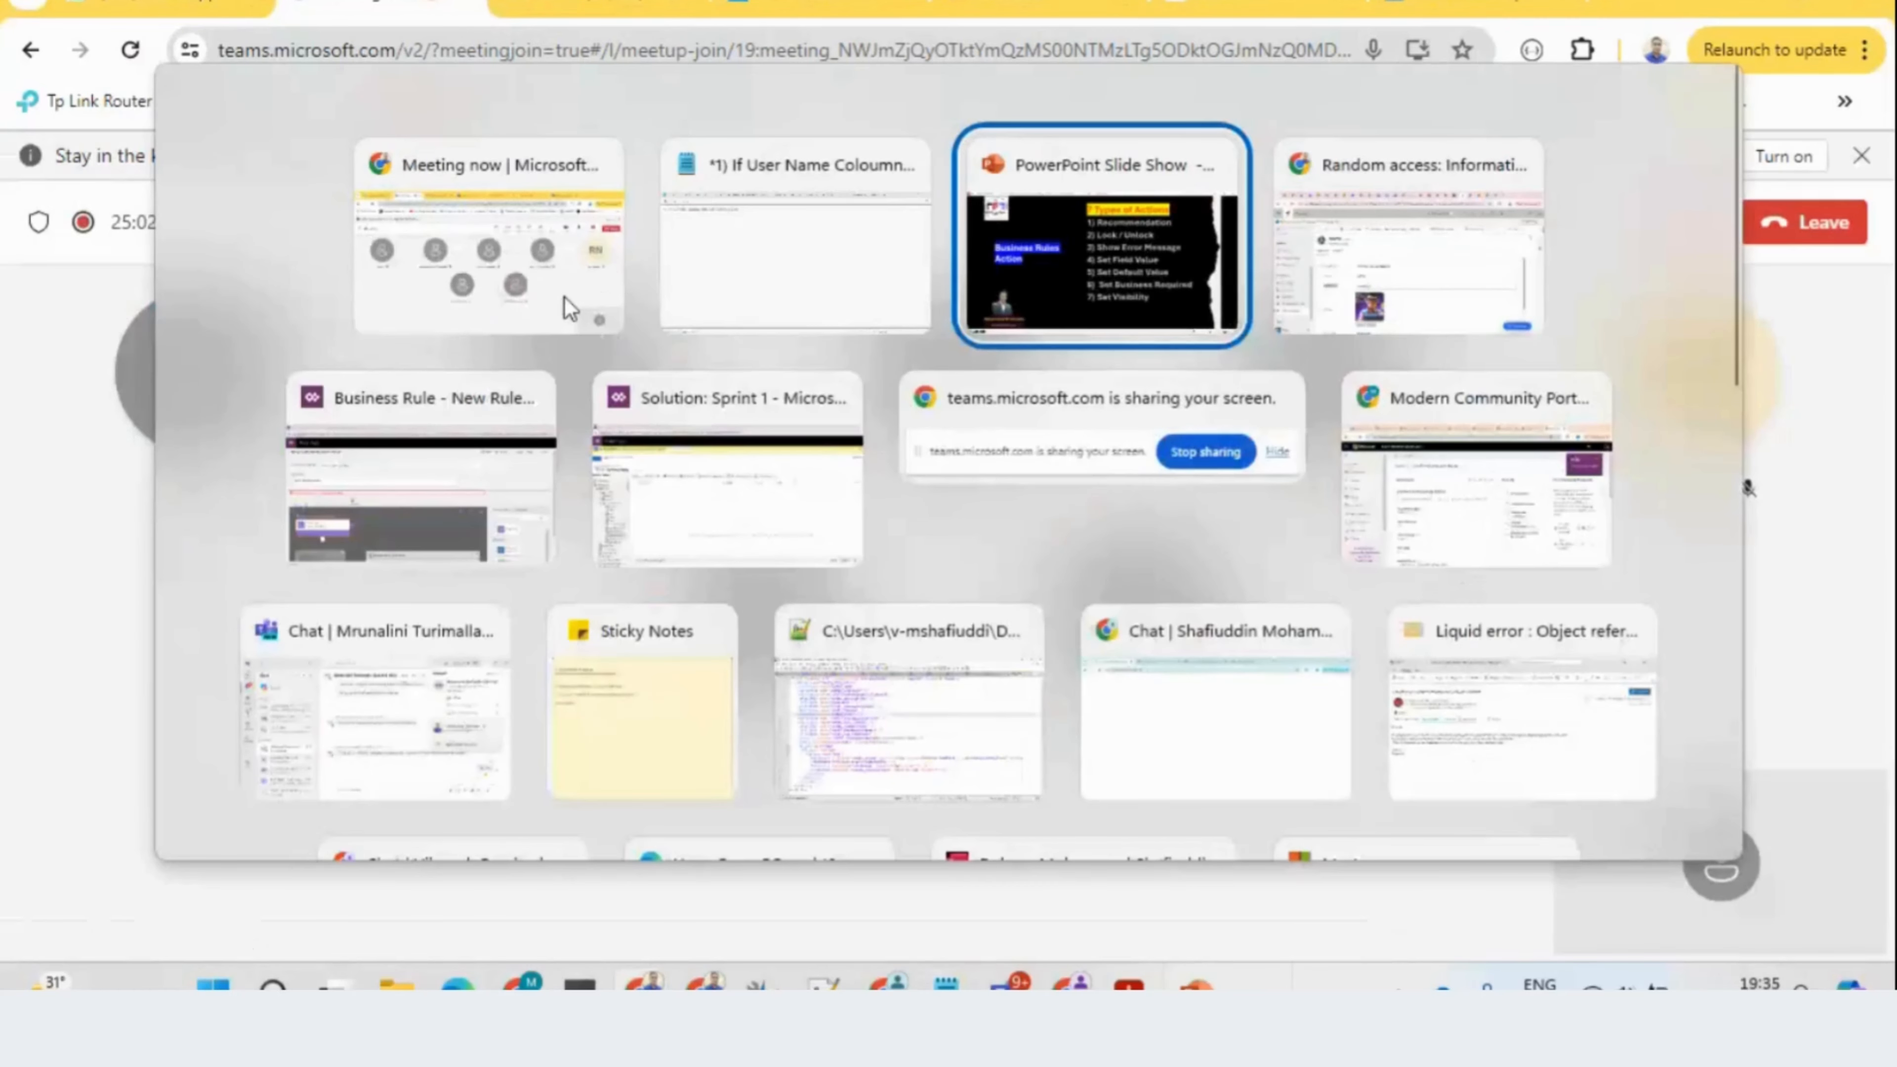
pyautogui.hotkey('alt', 'Tab')
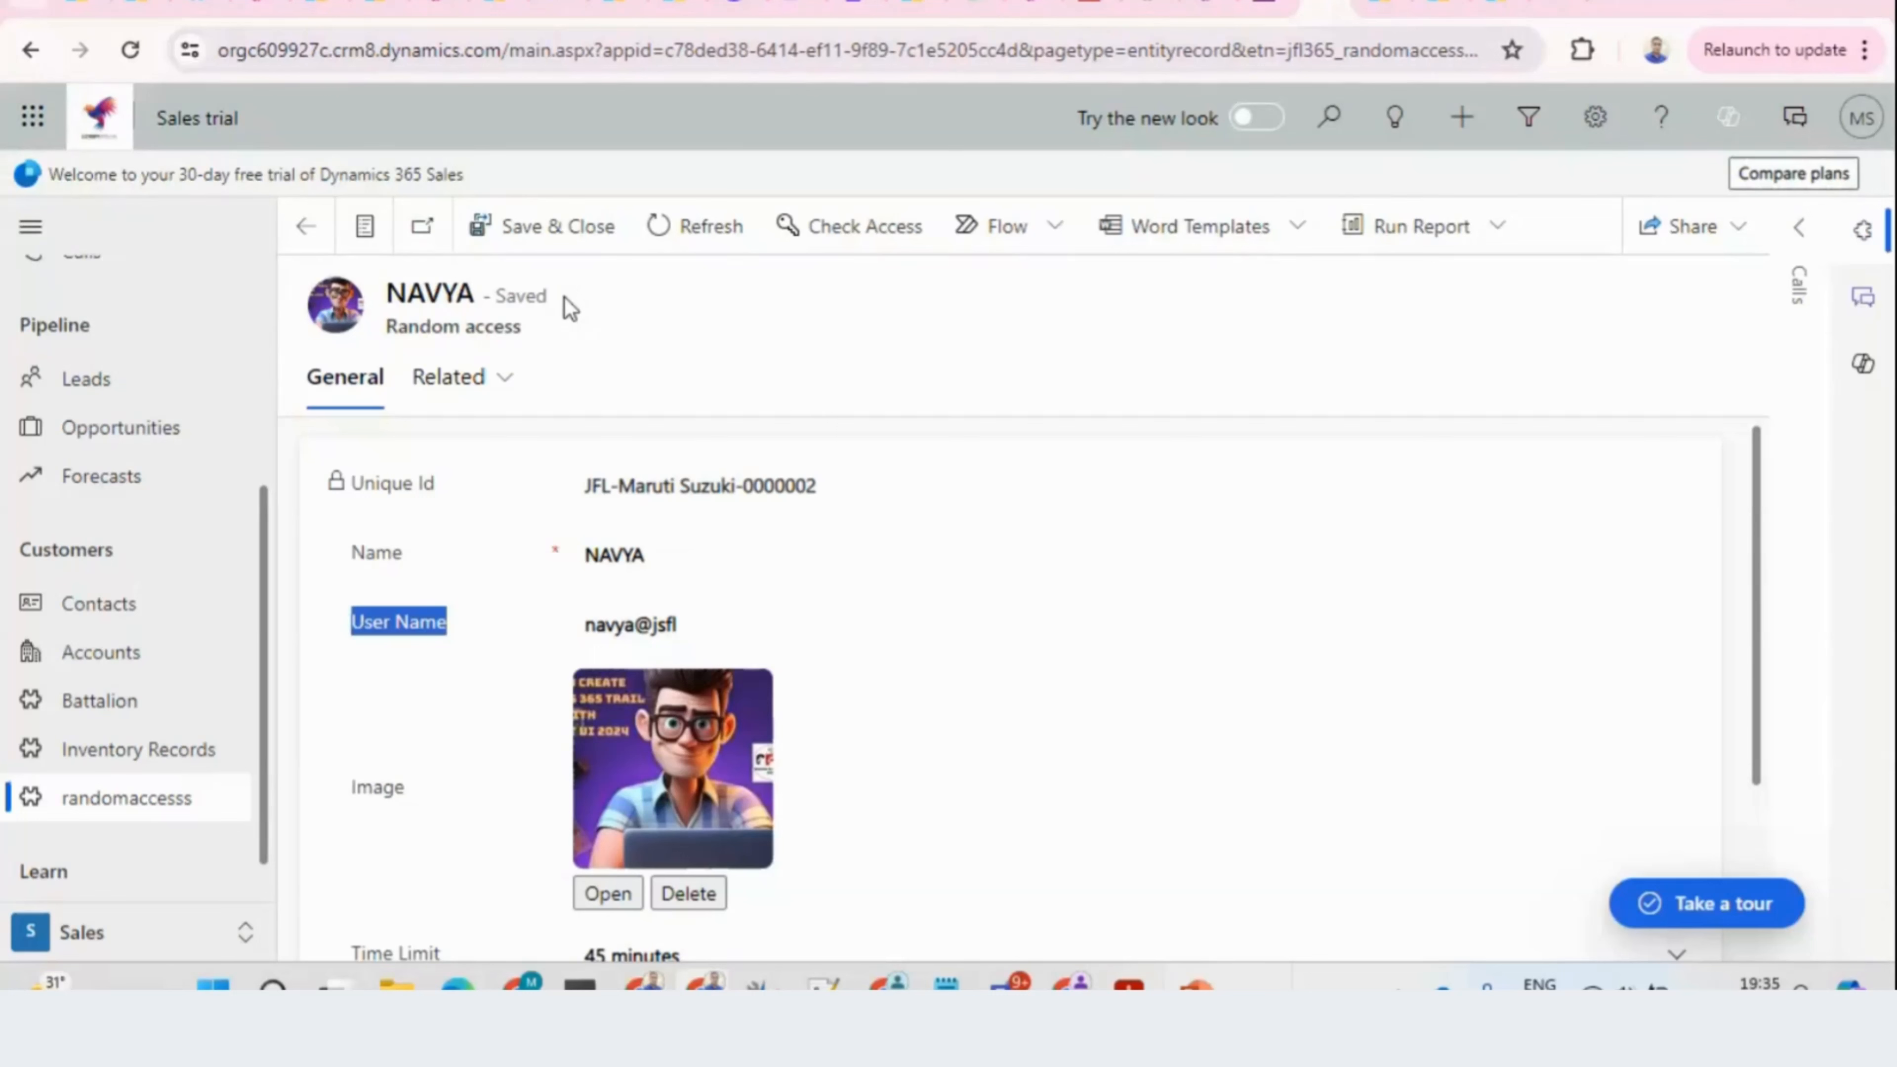
pyautogui.press('Tab')
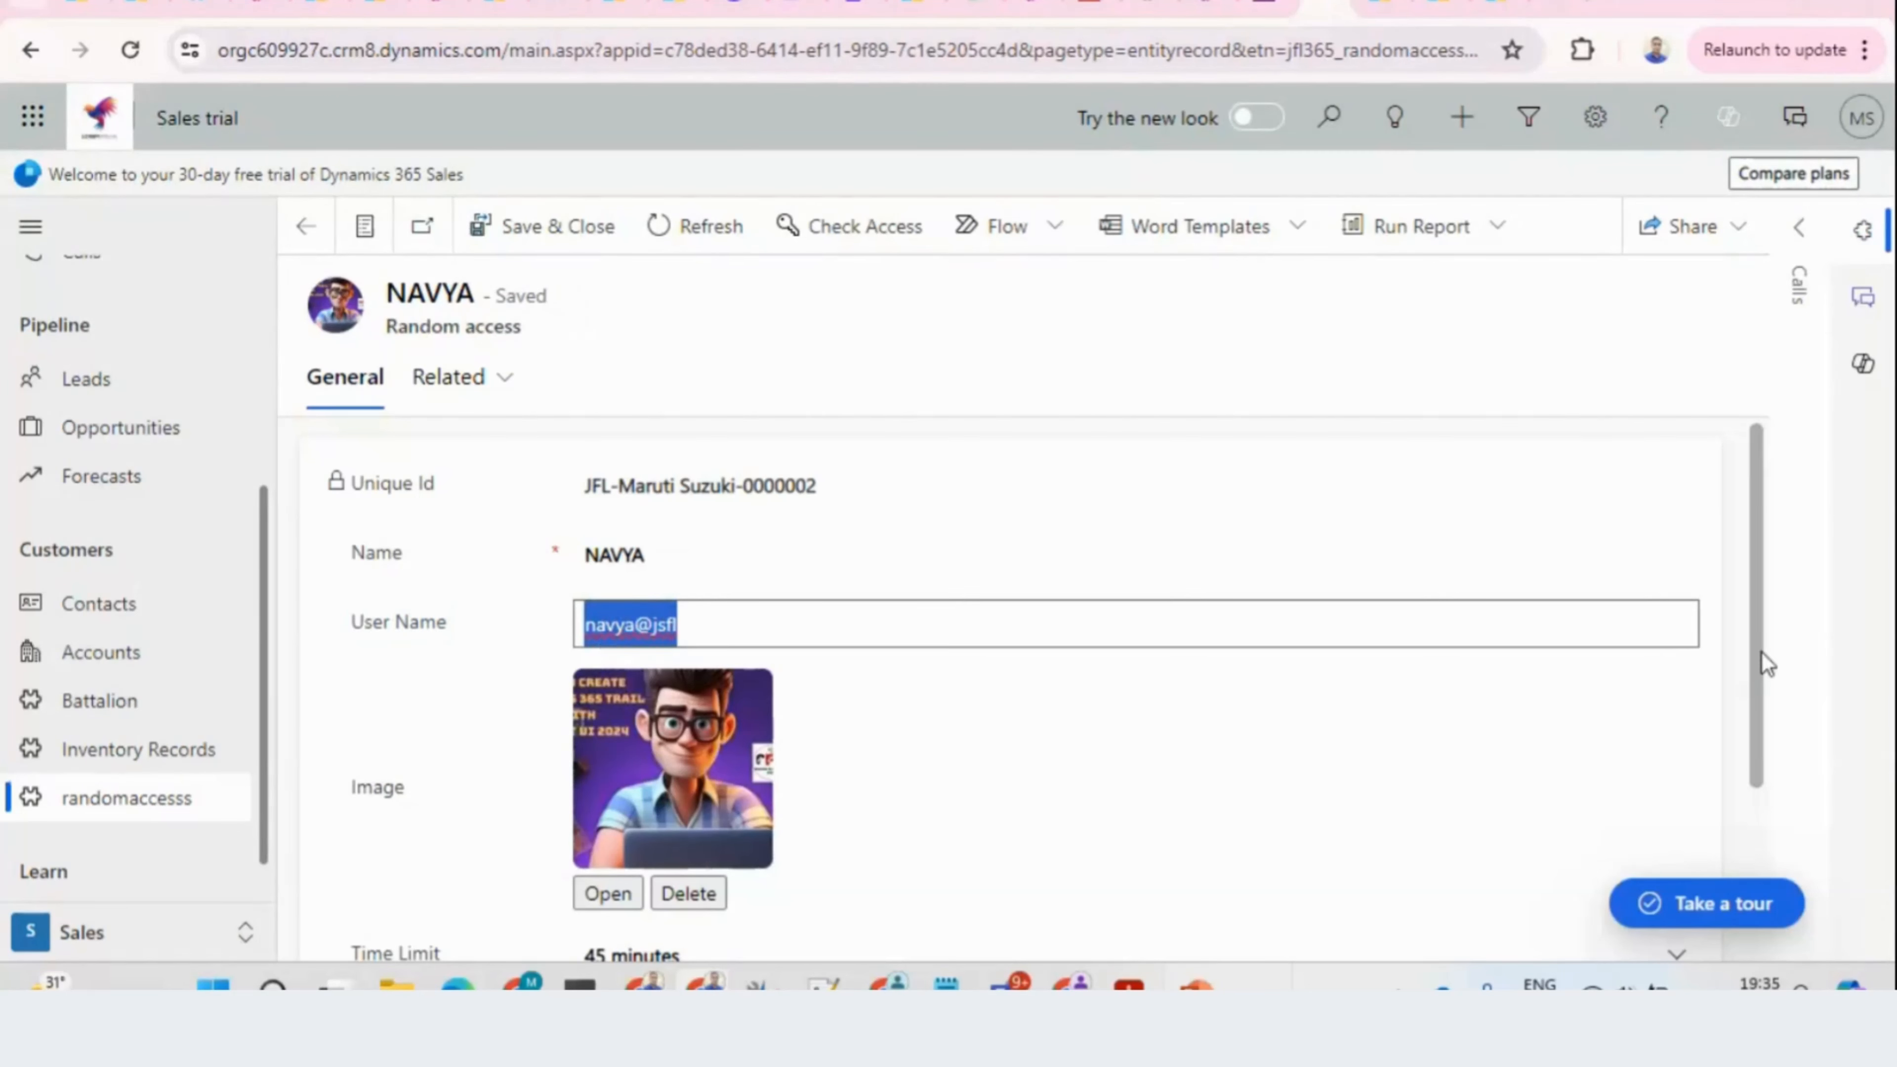
pyautogui.moveTo(1765, 663); pyautogui.dragTo(1776, 790)
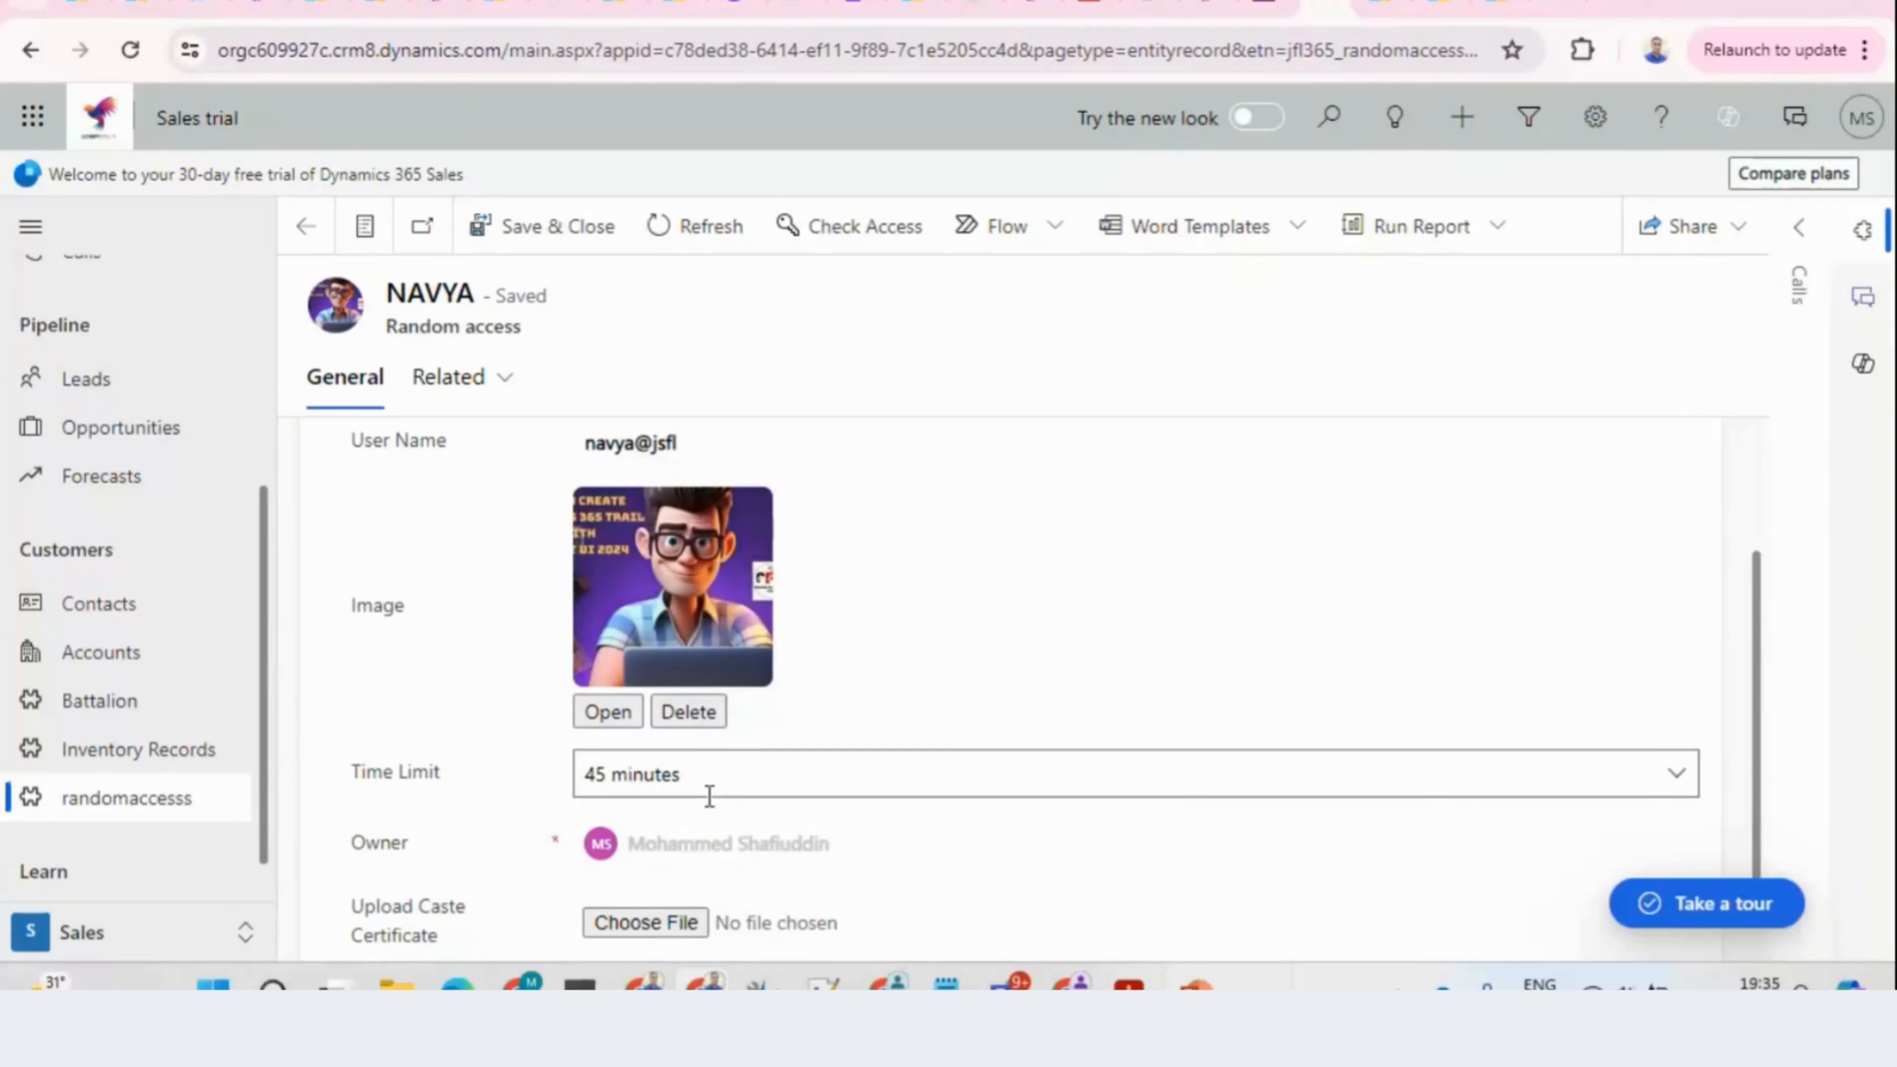
pyautogui.moveTo(449, 785); pyautogui.dragTo(356, 789)
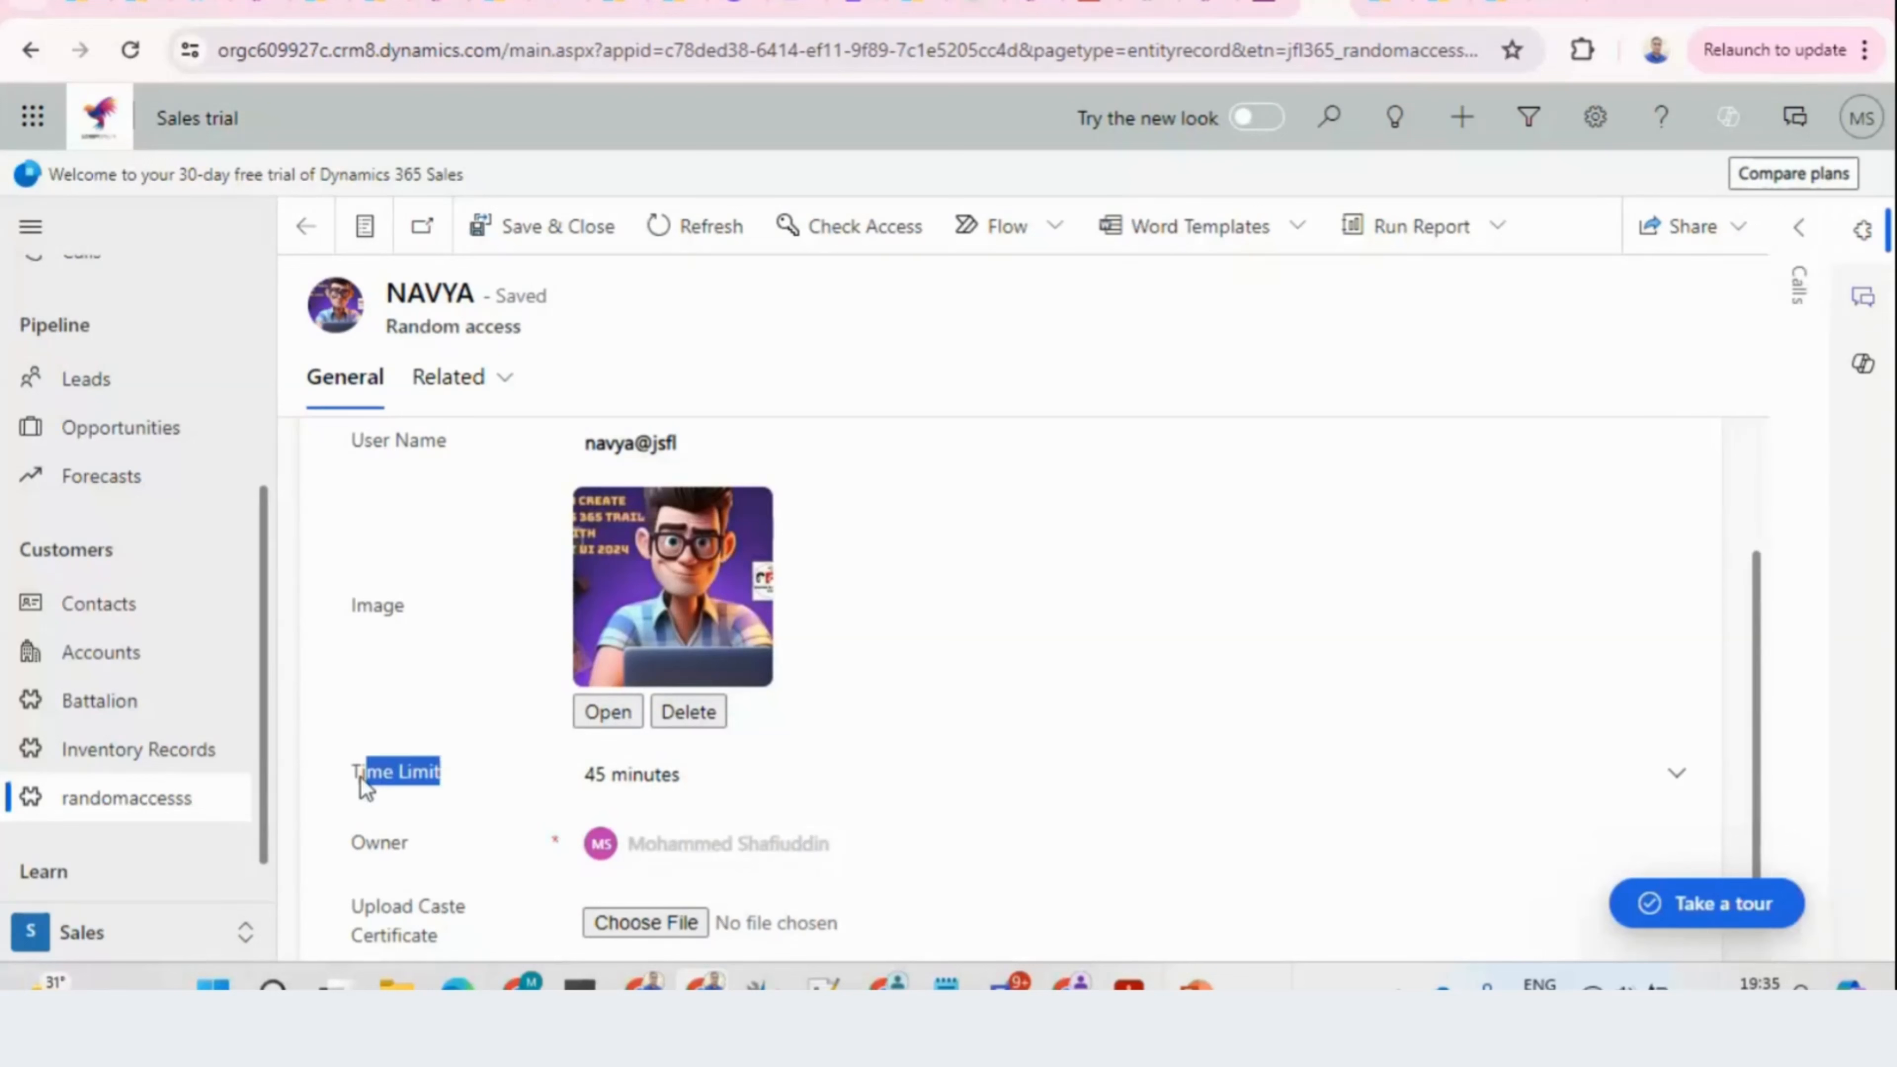
# Step: Switch back to Notepad and append "Lock the Time Limit" to the requirement sentence
pyautogui.hotkey('alt', 'Tab')
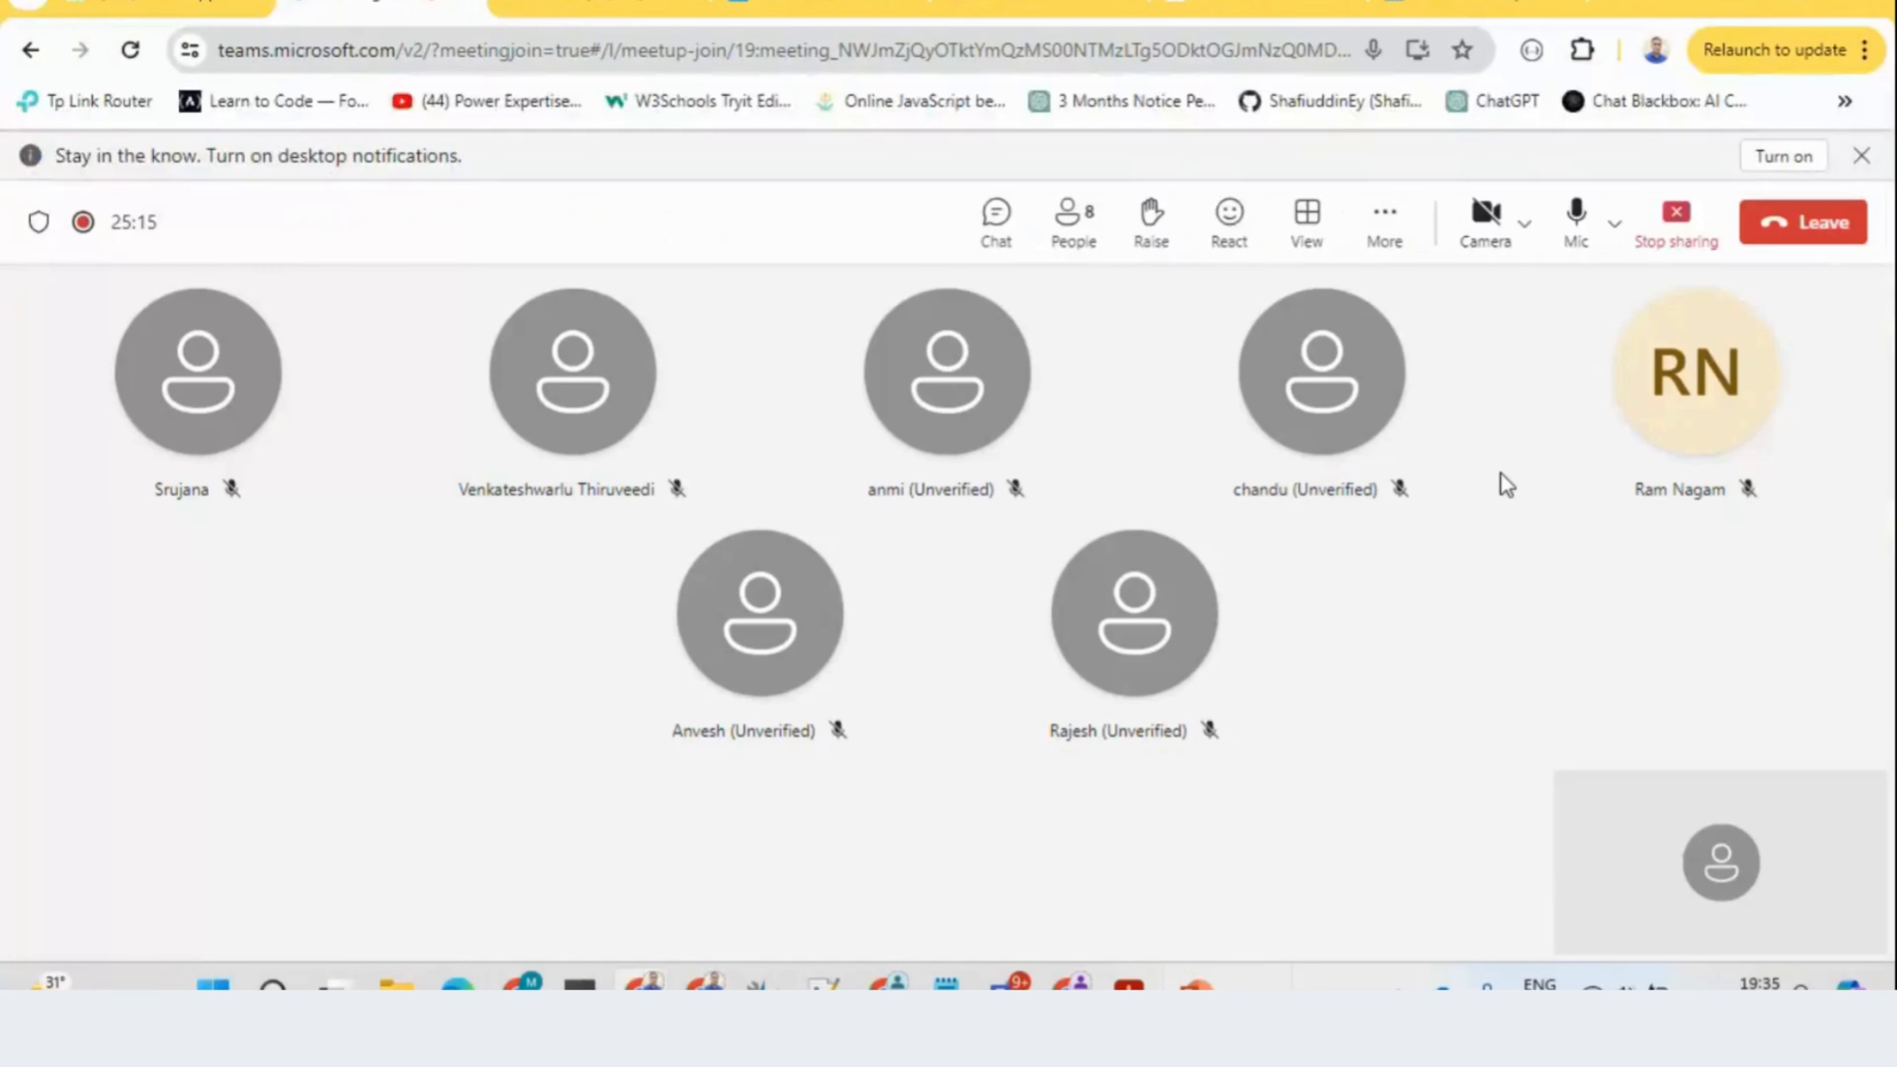
pyautogui.hotkey('alt', 'Tab')
pyautogui.write('Lo')
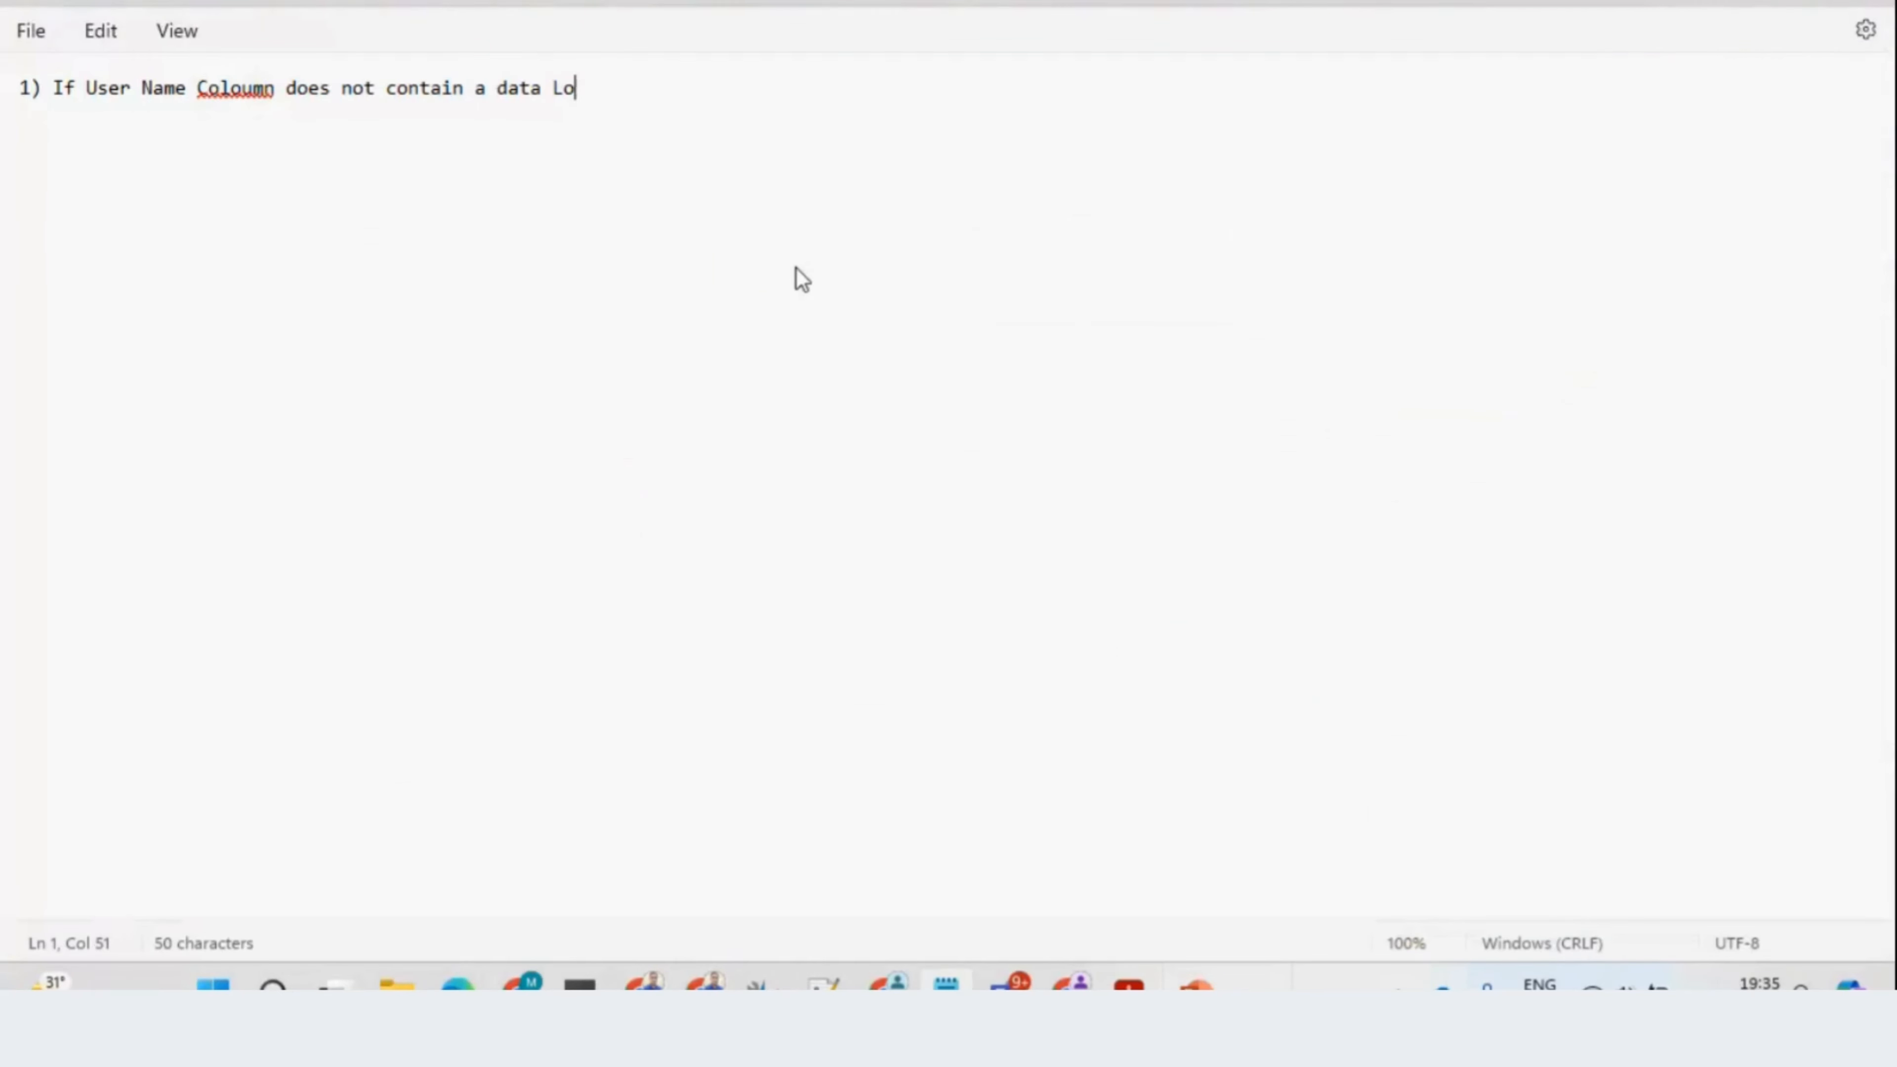
pyautogui.write('ck the Time Limit')
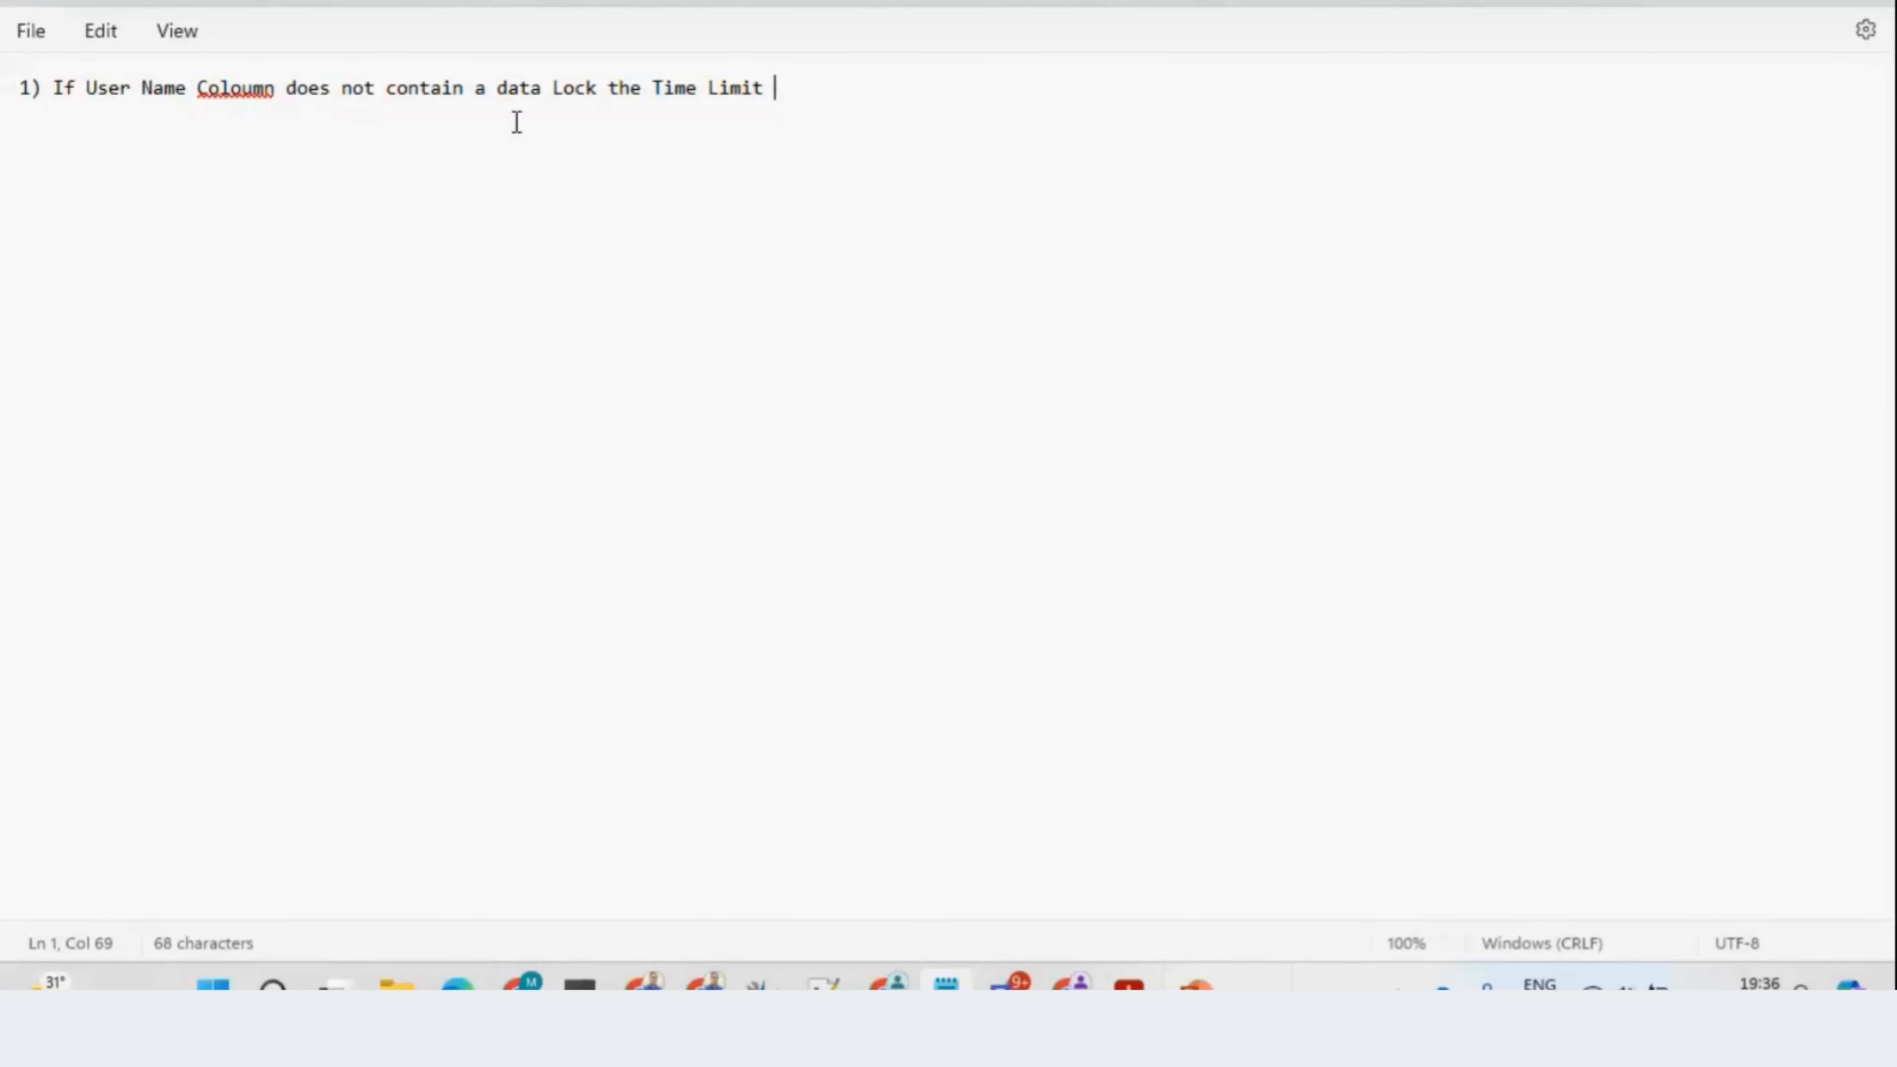
# Step: Insert "then" before "Lock" in the requirement sentence and move the text cursor towards the end of the line
pyautogui.click(552, 88)
pyautogui.write('then')
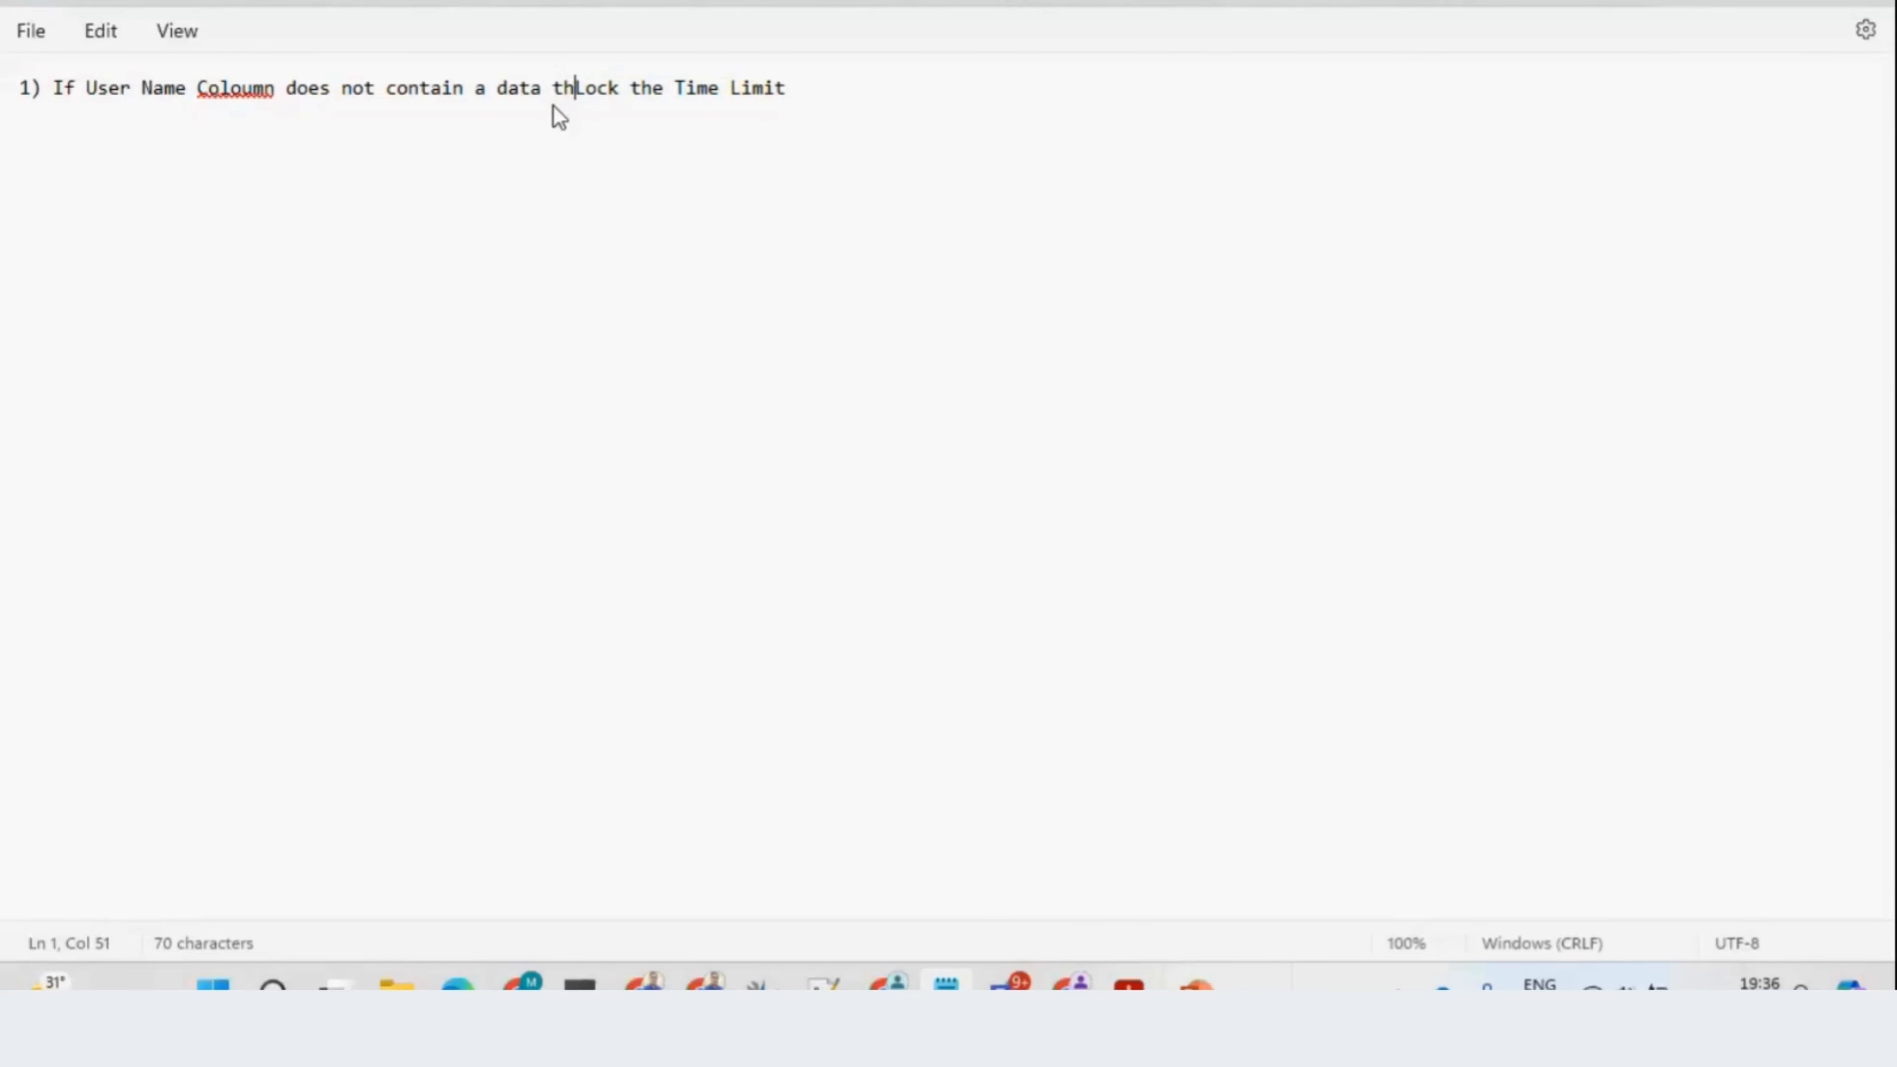
pyautogui.press('Right')
pyautogui.press('Right')
pyautogui.press('Right')
pyautogui.press('Right')
pyautogui.press('Right')
pyautogui.press('Right')
pyautogui.press('Right')
pyautogui.press('Right')
pyautogui.press('Right')
pyautogui.press('Right')
pyautogui.press('Right')
pyautogui.press('Right')
pyautogui.press('Right')
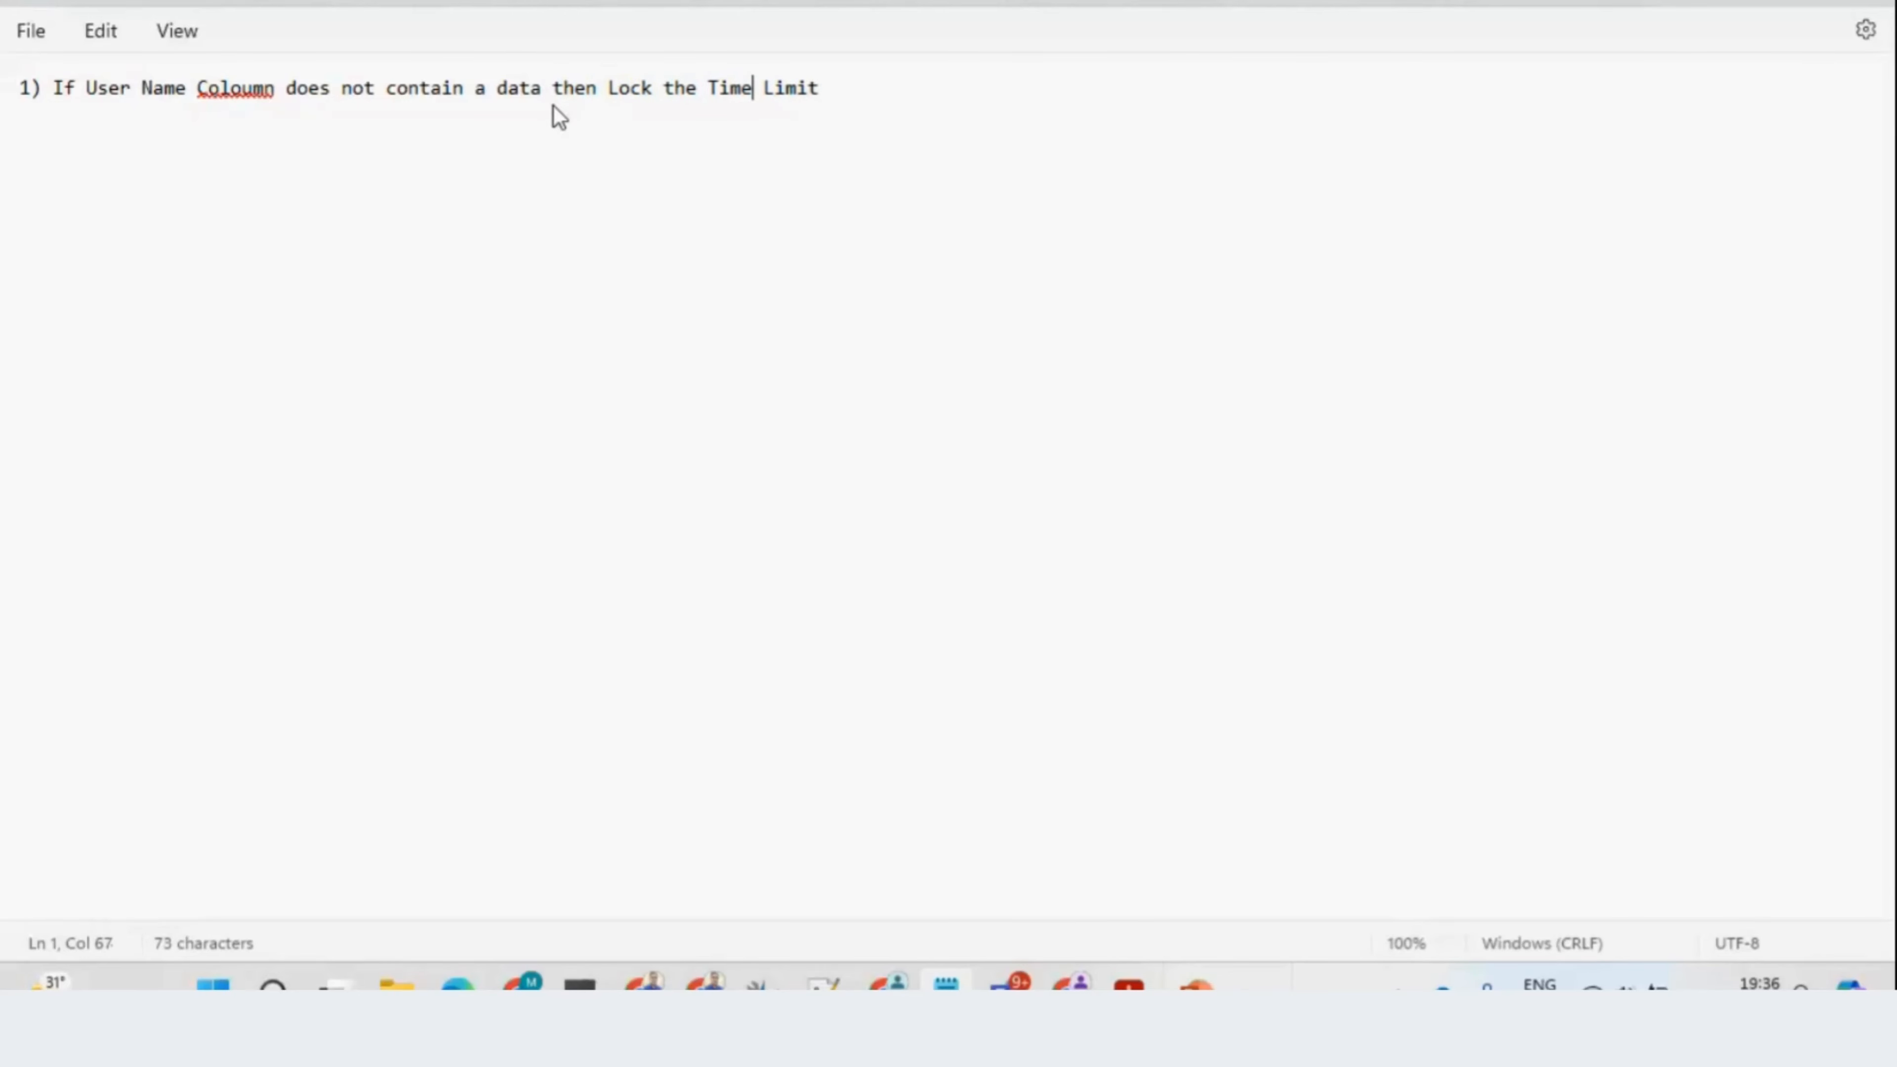
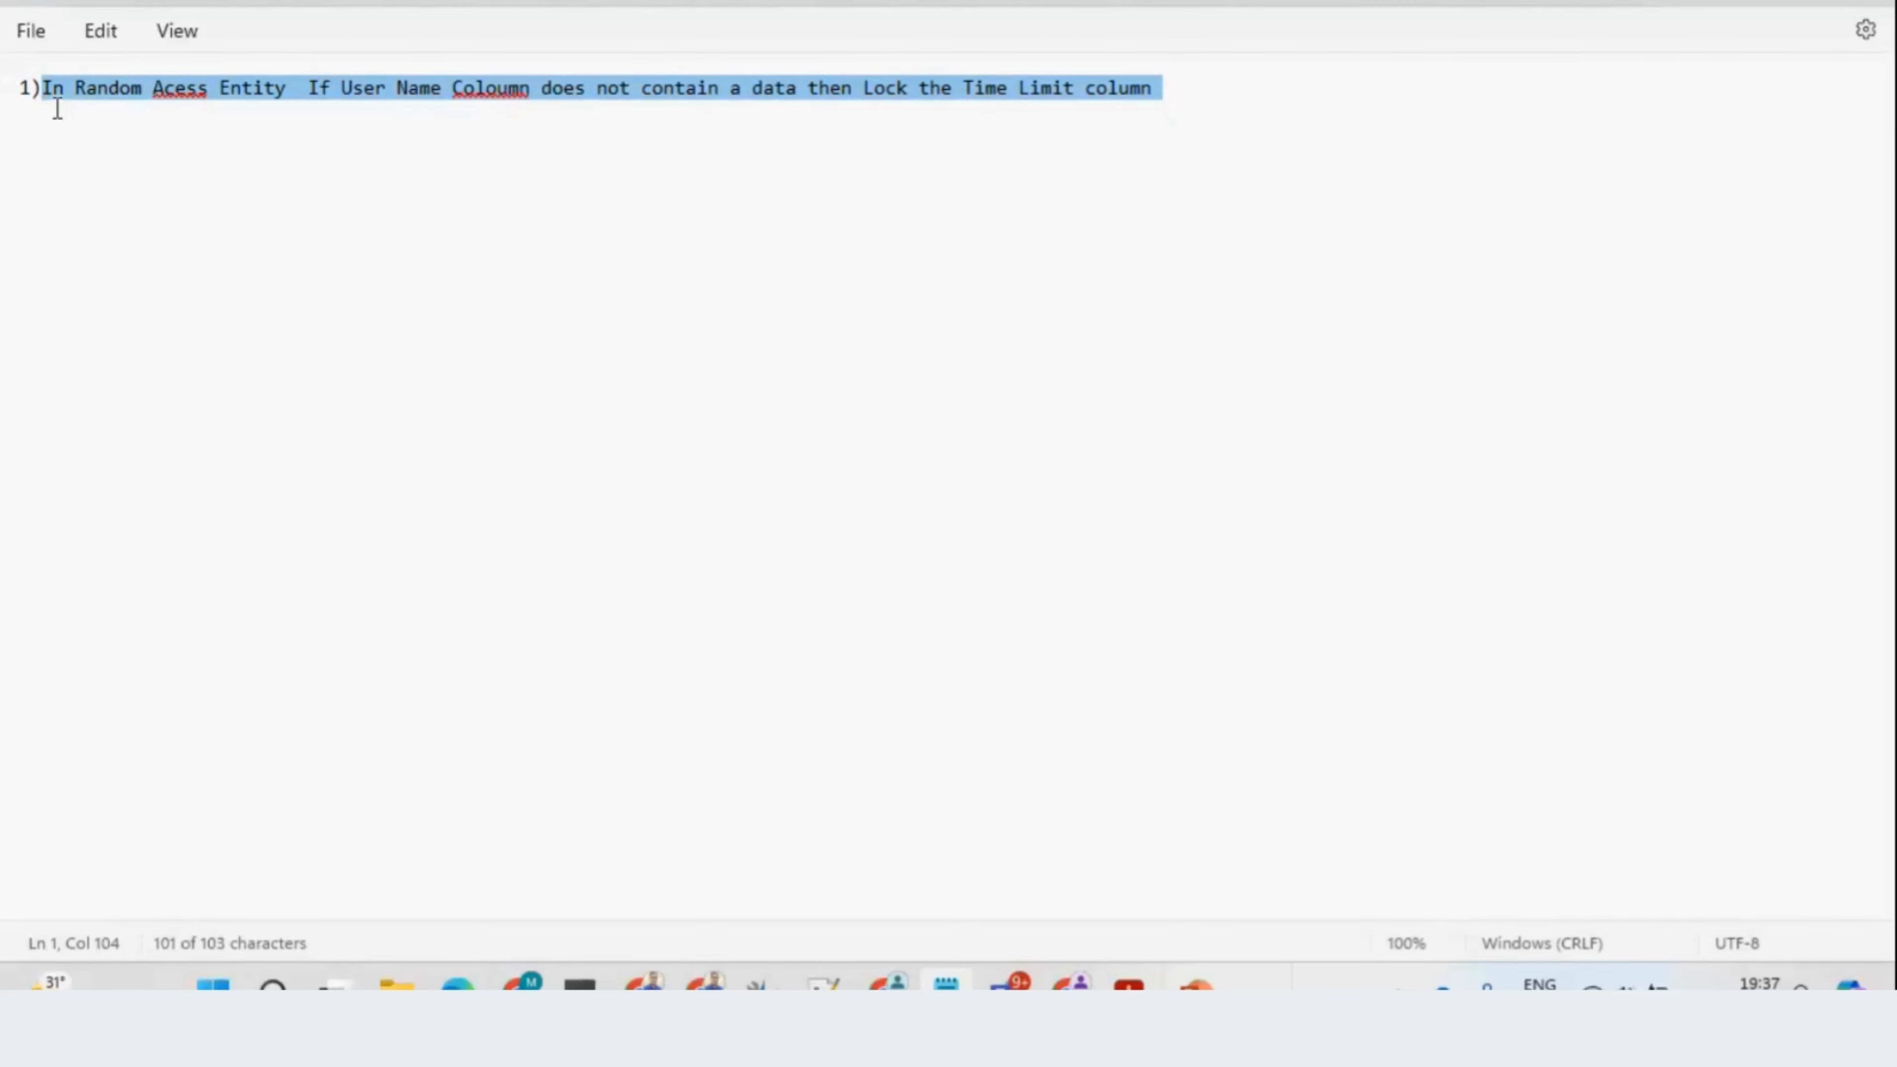
# Step: Switch back to the Random access record and examine its User Name and Time Limit fields
pyautogui.hotkey('alt', 'Tab')
pyautogui.hotkey('alt', 'Tab')
pyautogui.press('Tab')
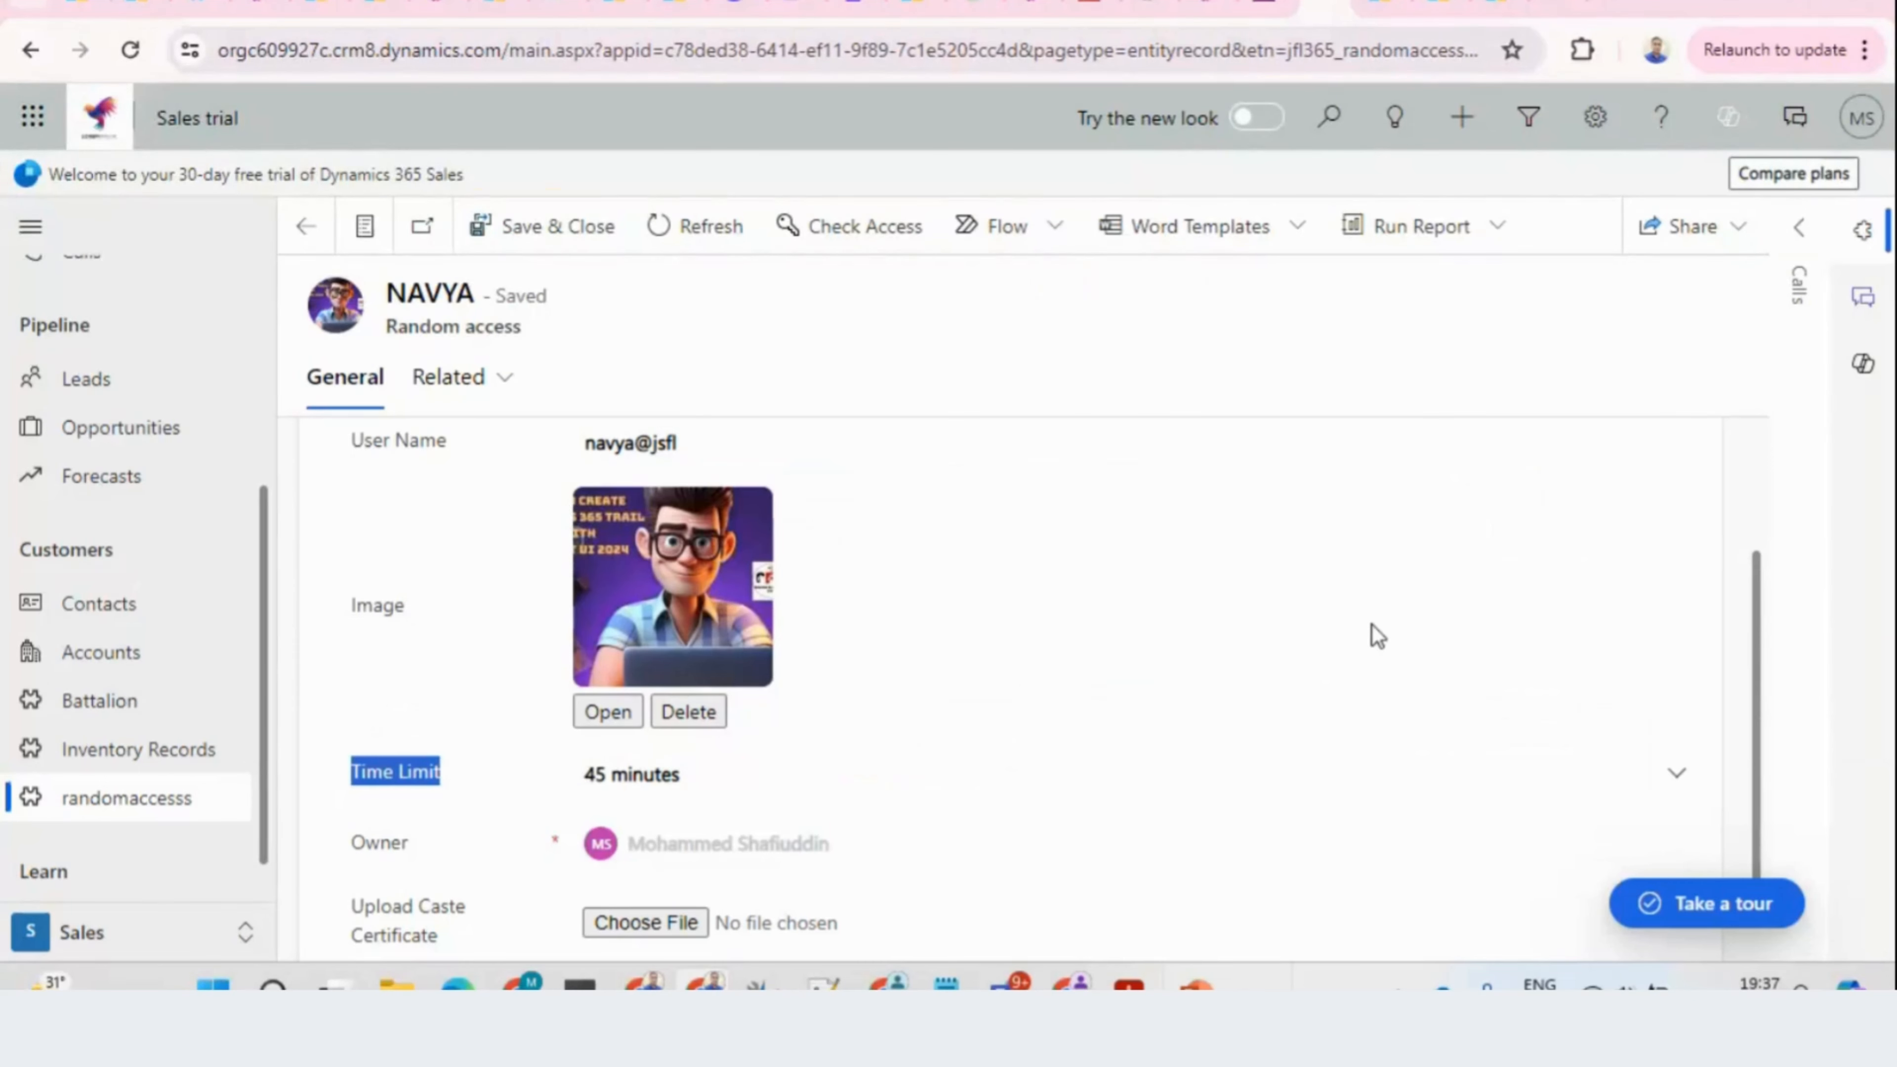
pyautogui.moveTo(678, 444); pyautogui.dragTo(530, 471)
pyautogui.scroll(3, 529, 471)
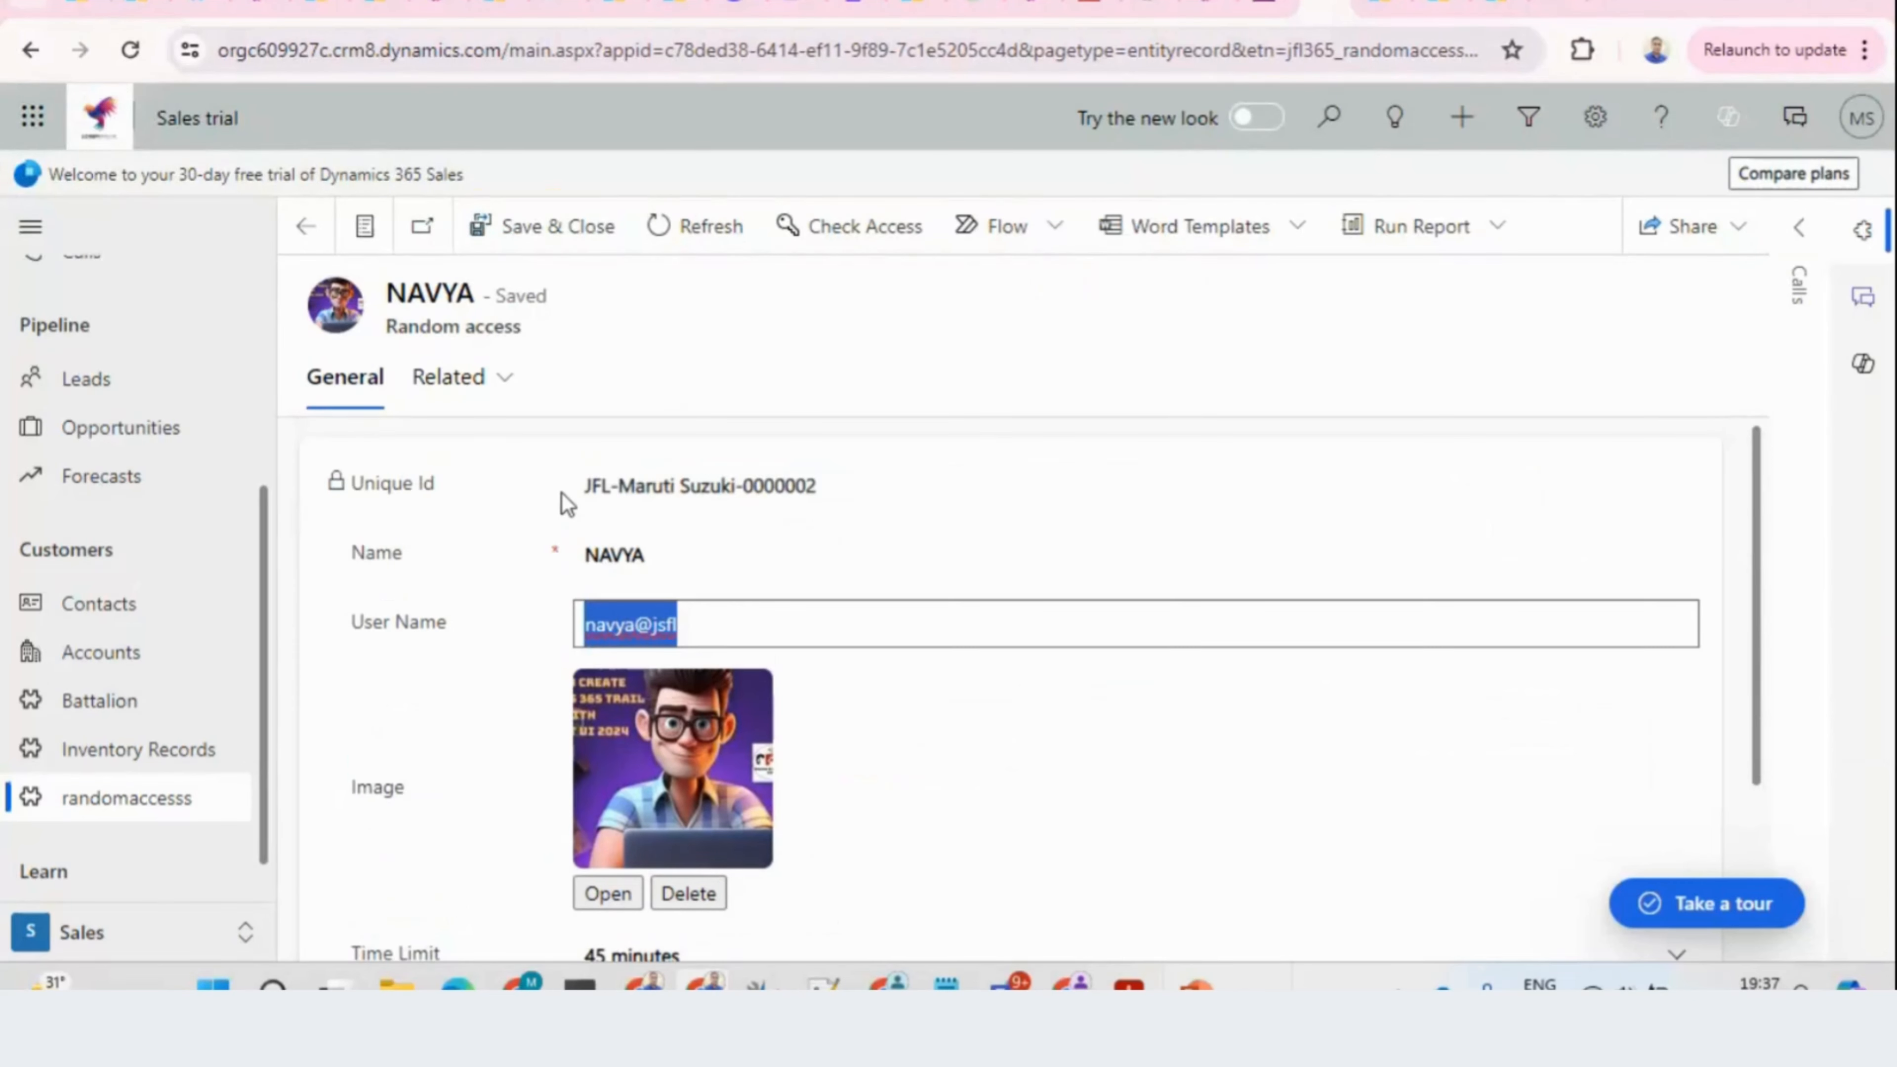
pyautogui.click(718, 619)
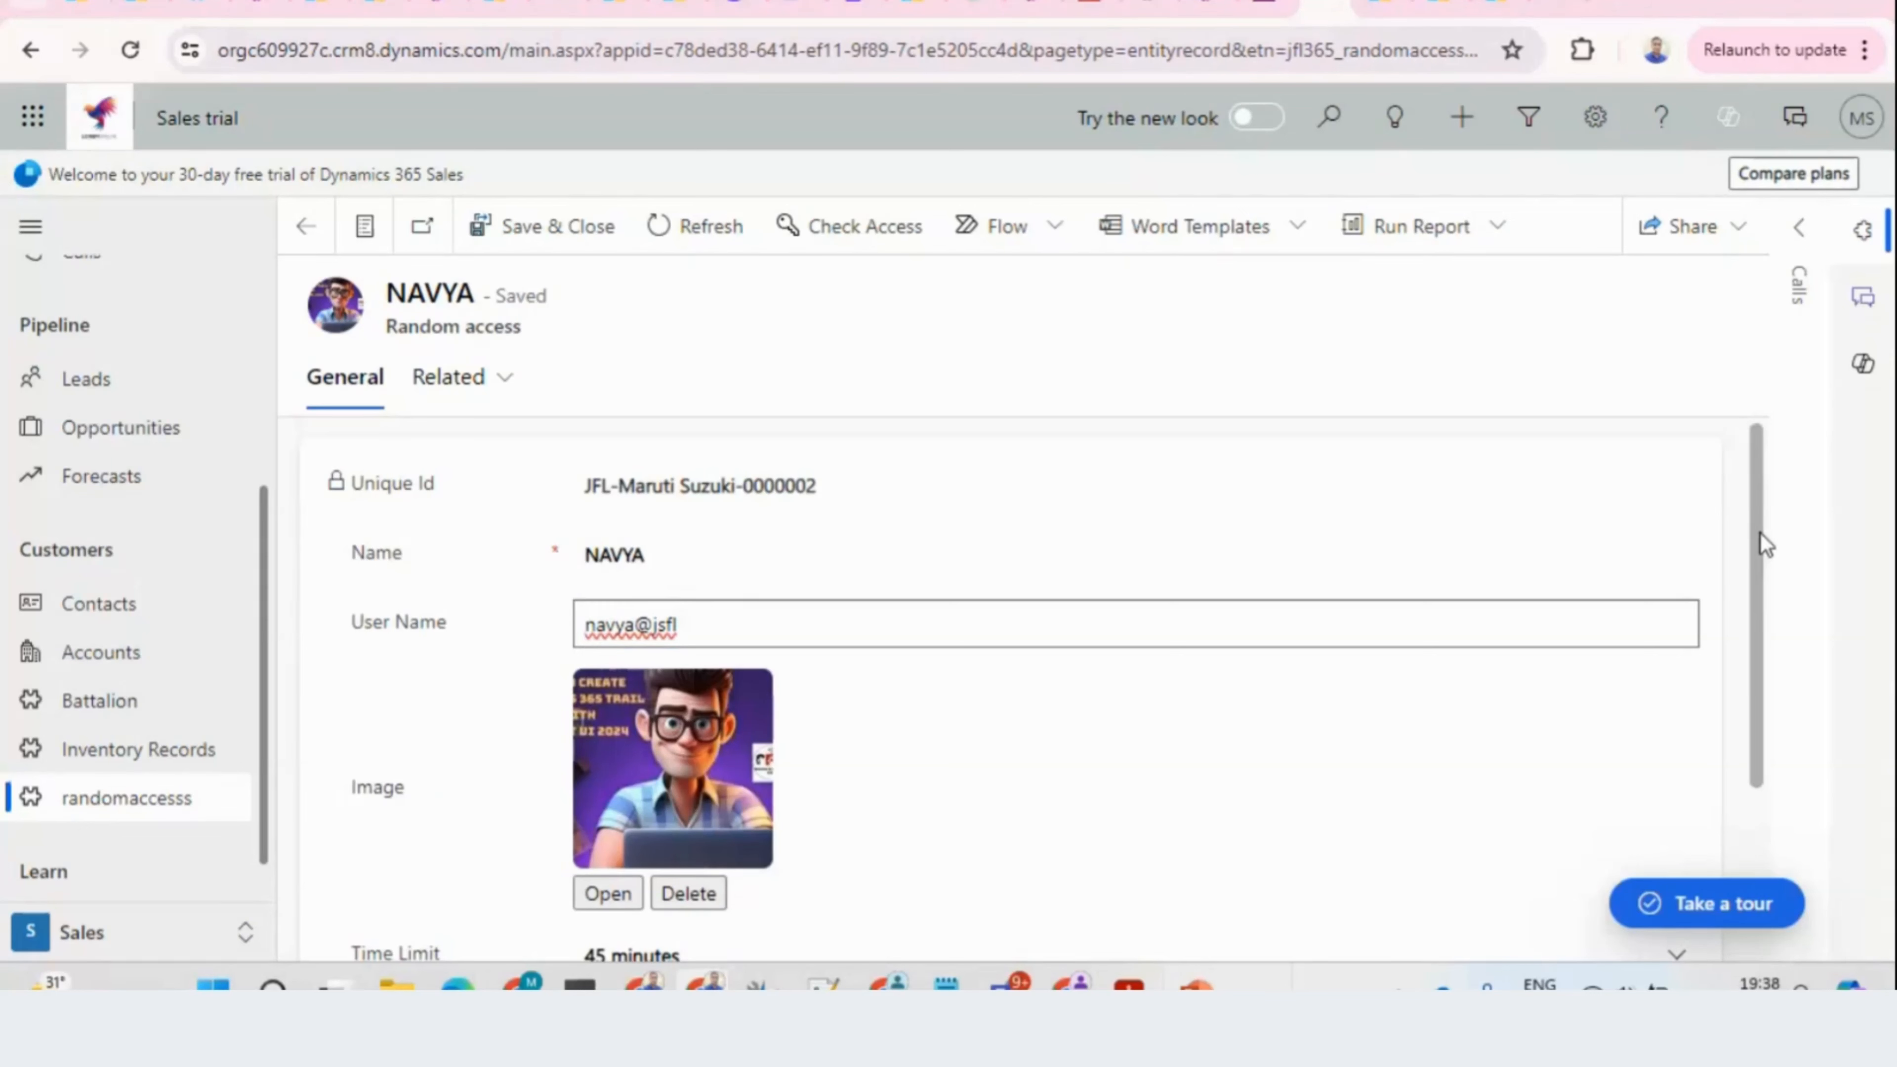
pyautogui.moveTo(1760, 533); pyautogui.dragTo(1784, 592)
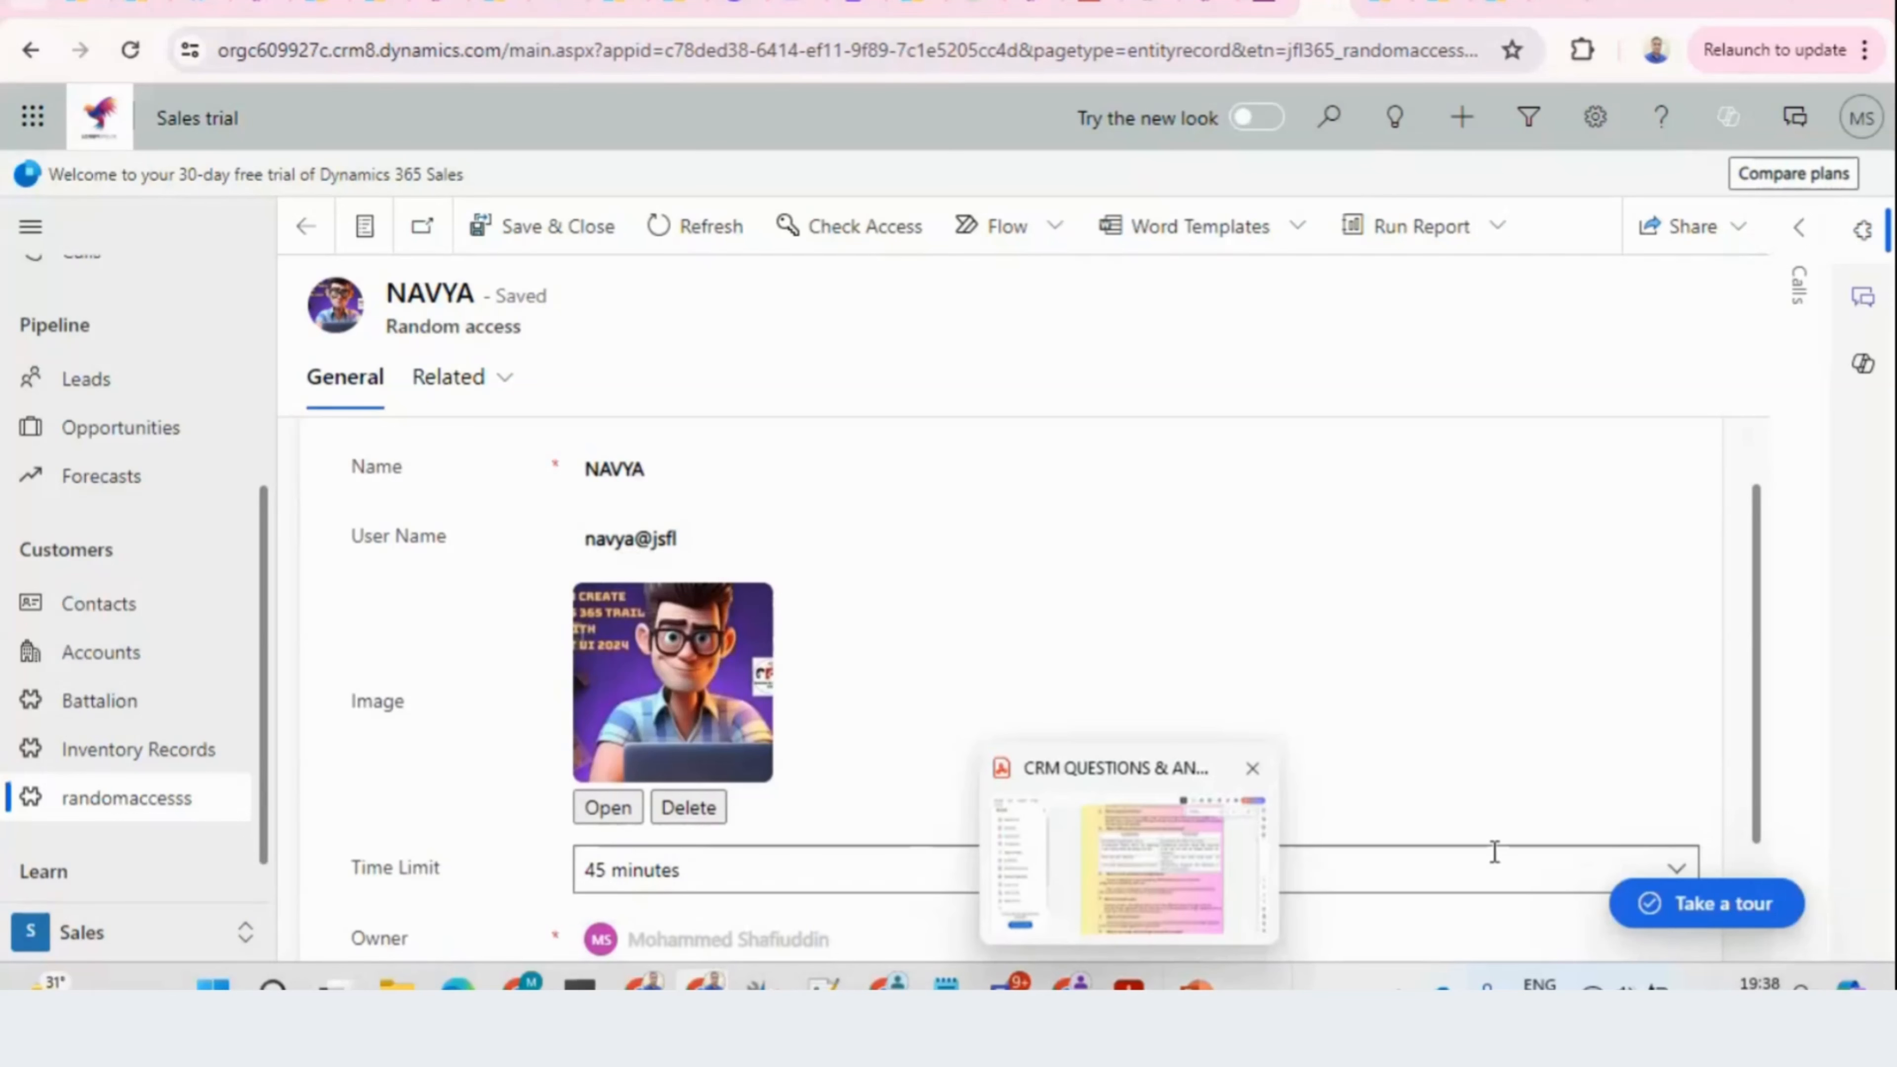
# Step: Try clearing the record's User Name value to test the Time Limit field, and restore the original user name
pyautogui.click(572, 538)
pyautogui.moveTo(573, 538); pyautogui.dragTo(543, 543)
pyautogui.press('BackSpace')
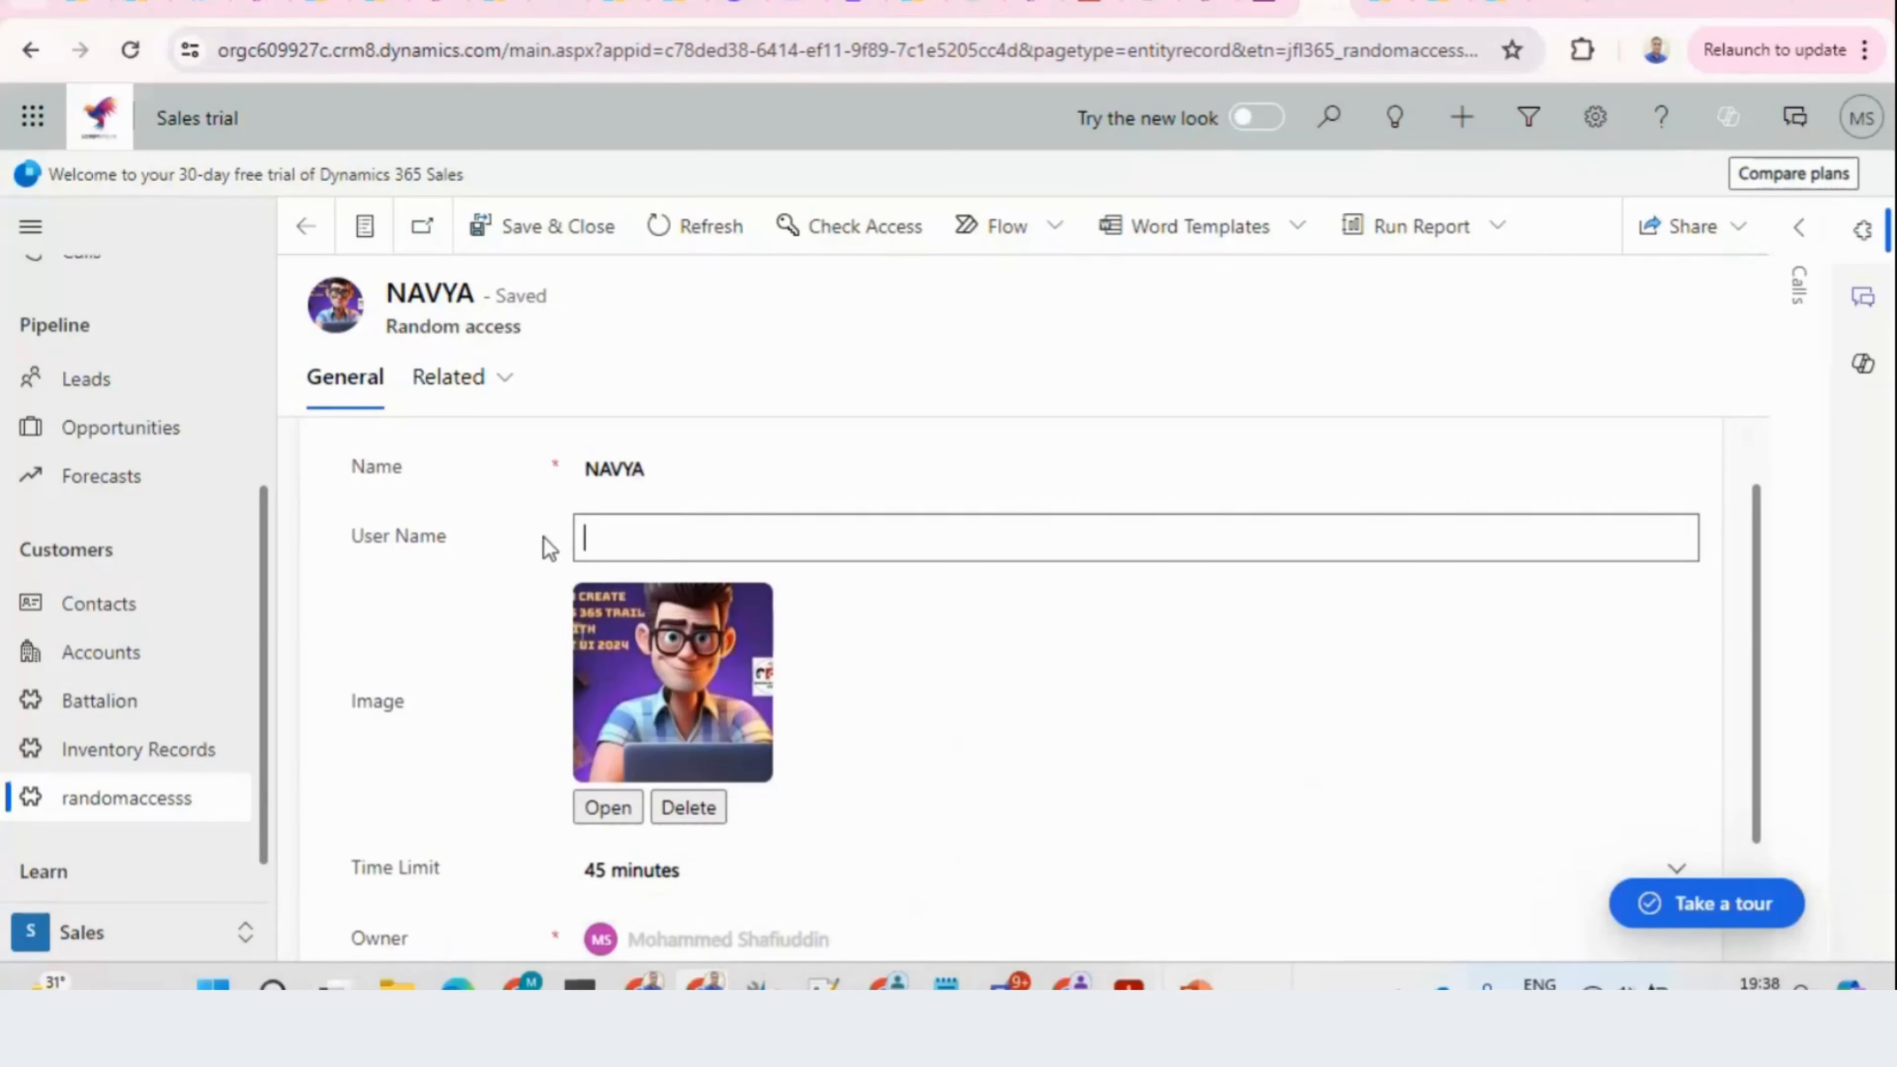
pyautogui.click(468, 588)
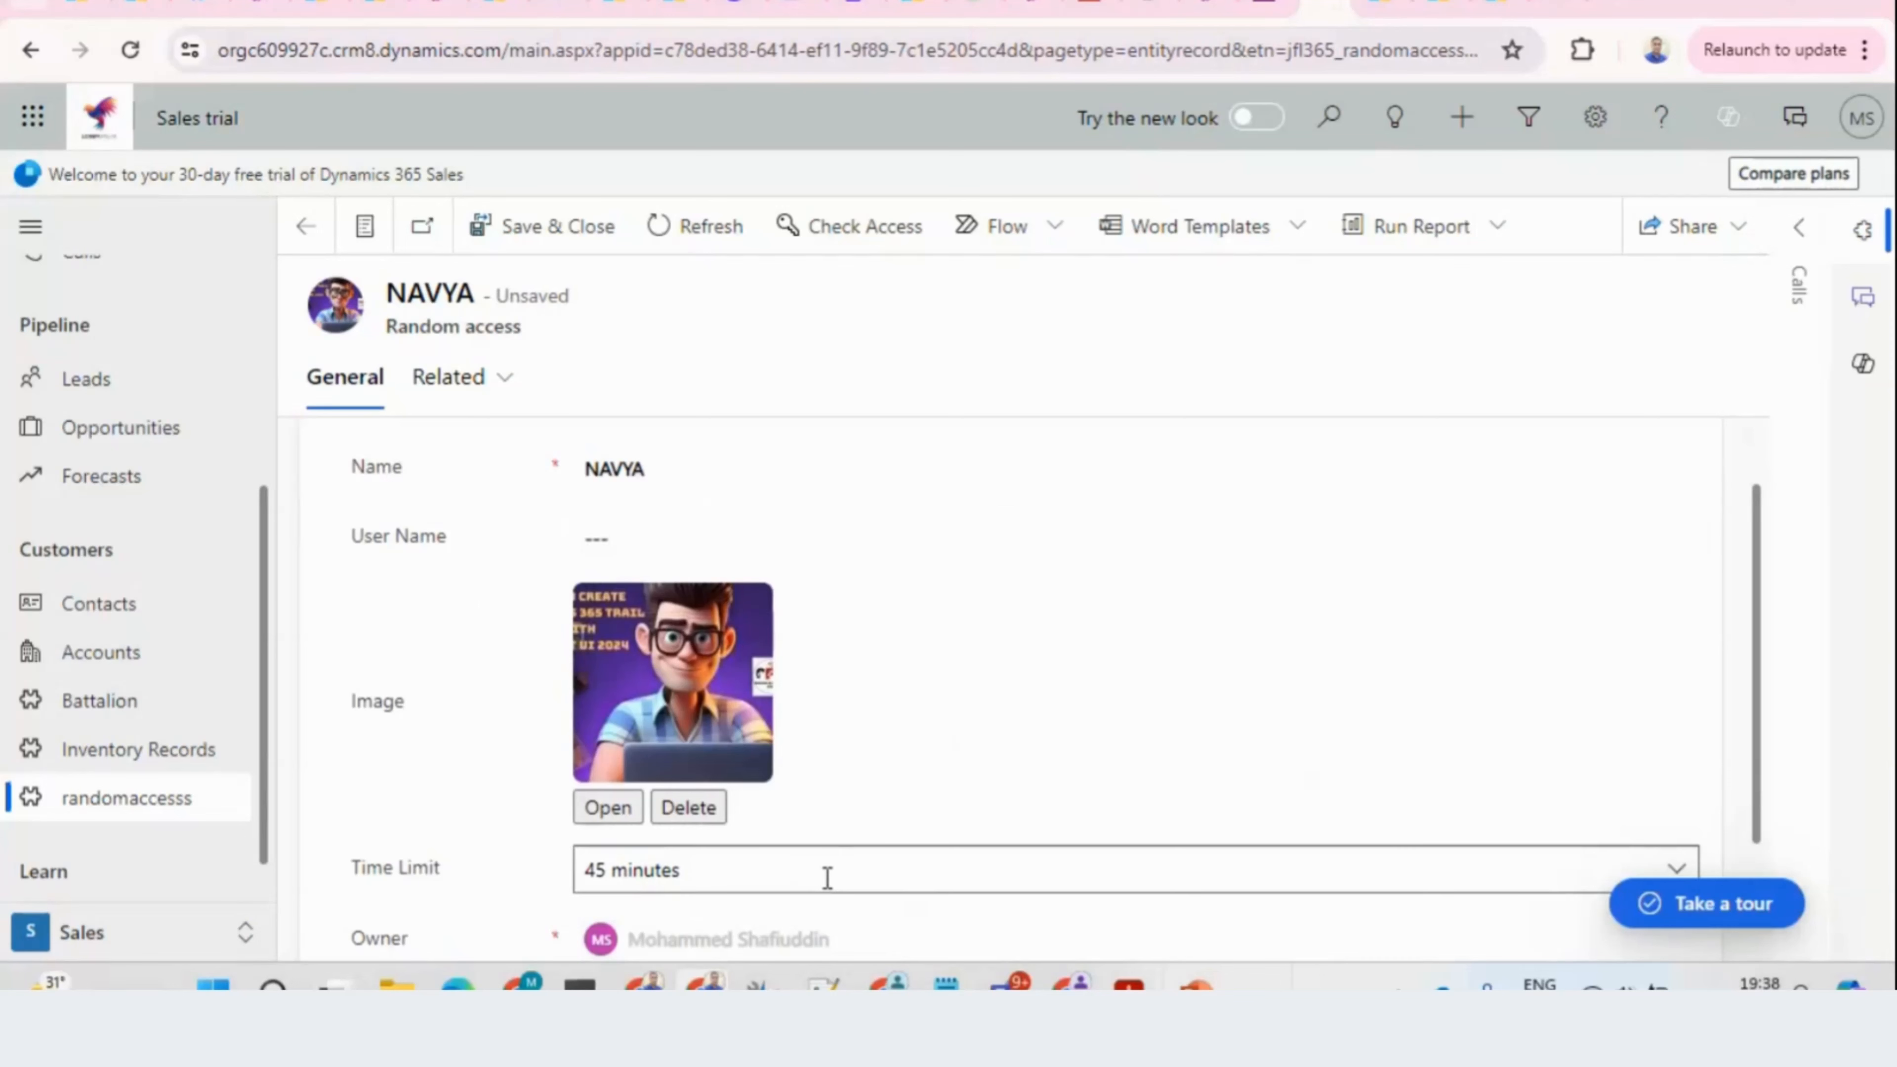
pyautogui.click(591, 870)
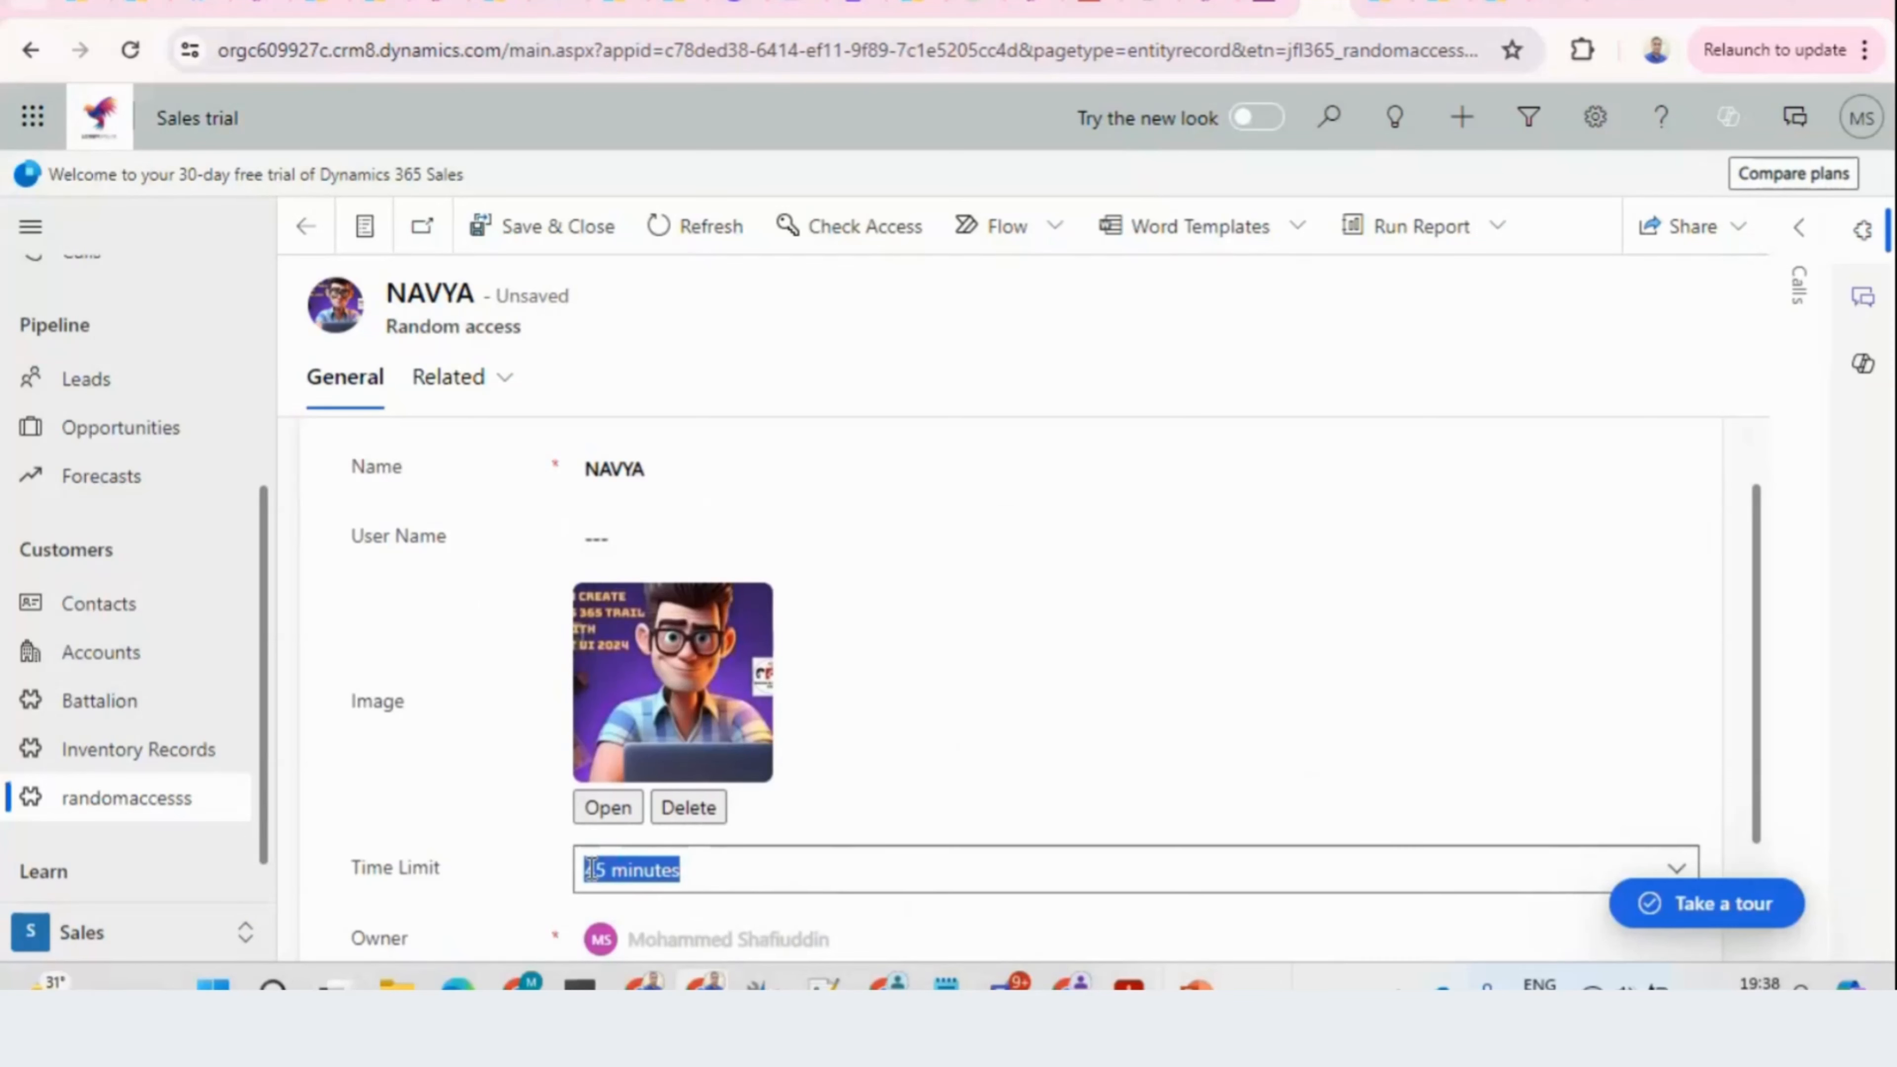
pyautogui.click(644, 545)
pyautogui.click(640, 540)
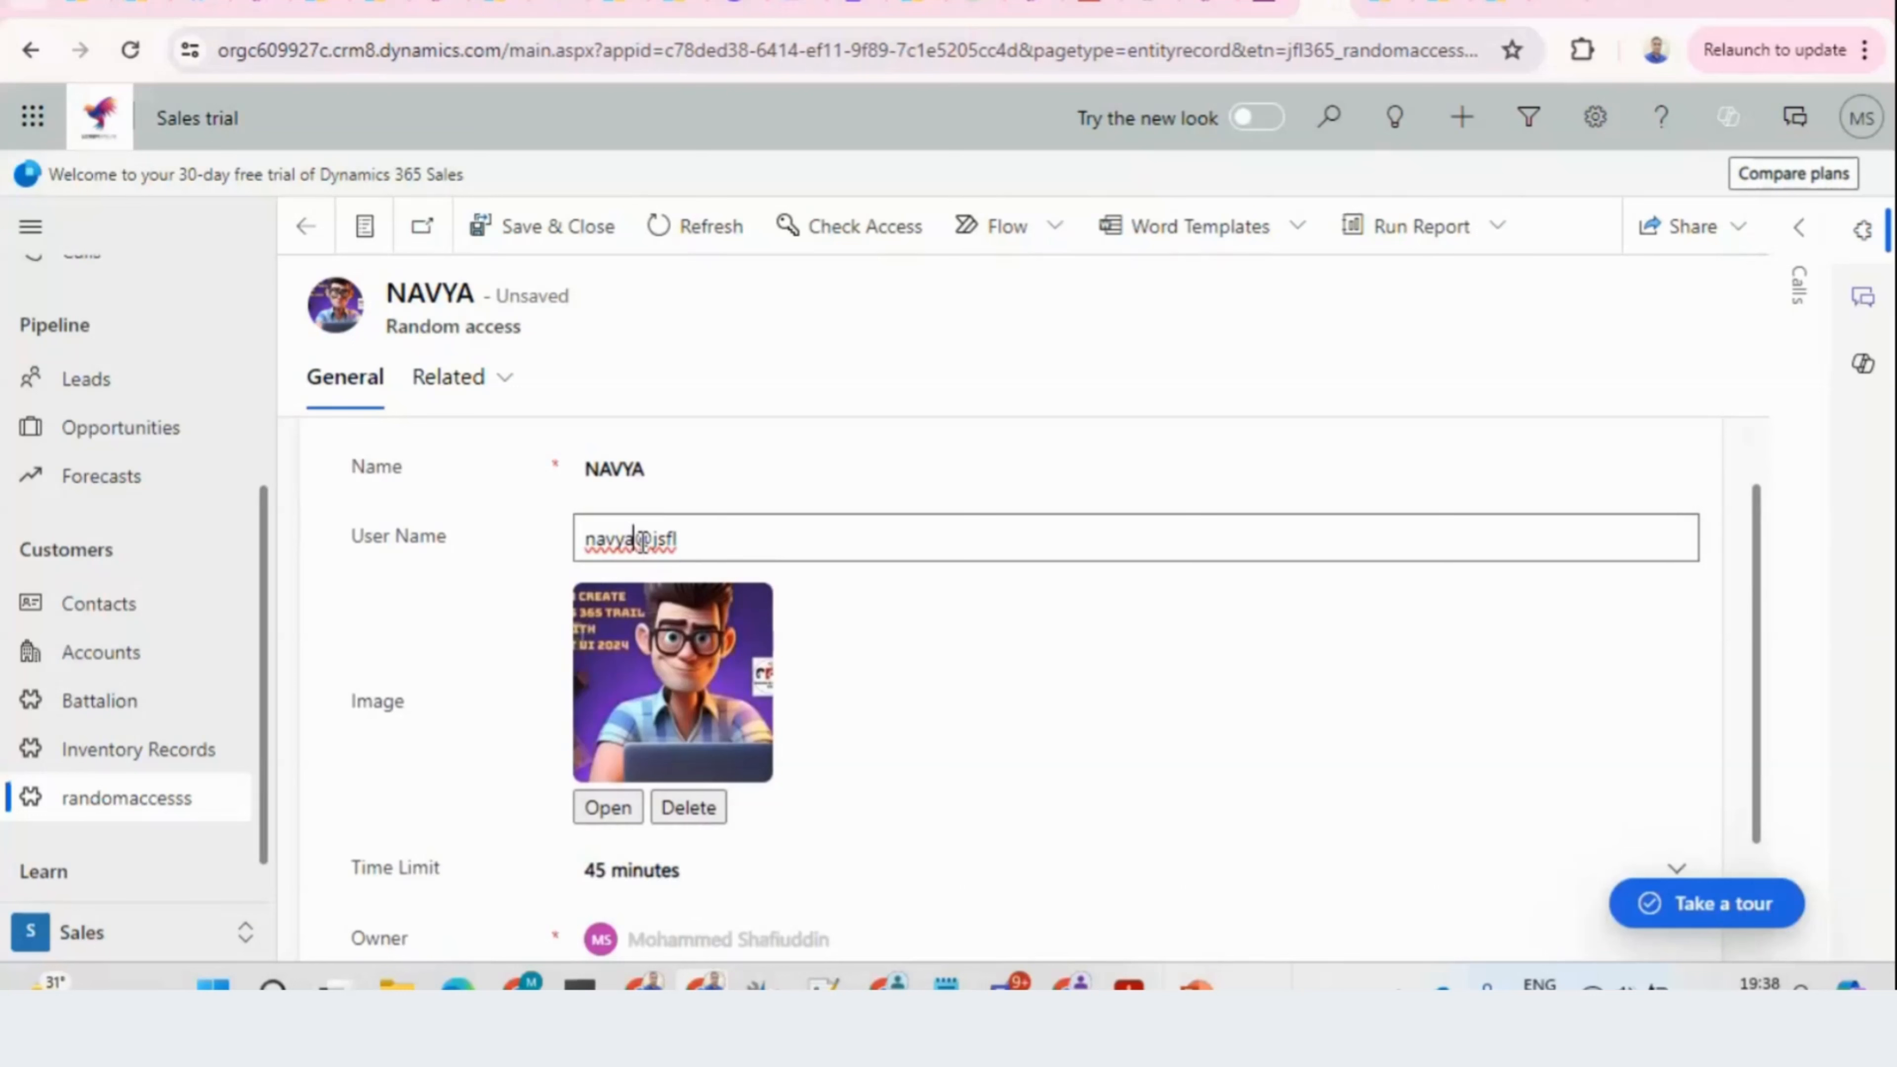
# Step: Leave the restored User Name field, switch to the business rule designer, and open the rule settings of New Condition
pyautogui.click(490, 598)
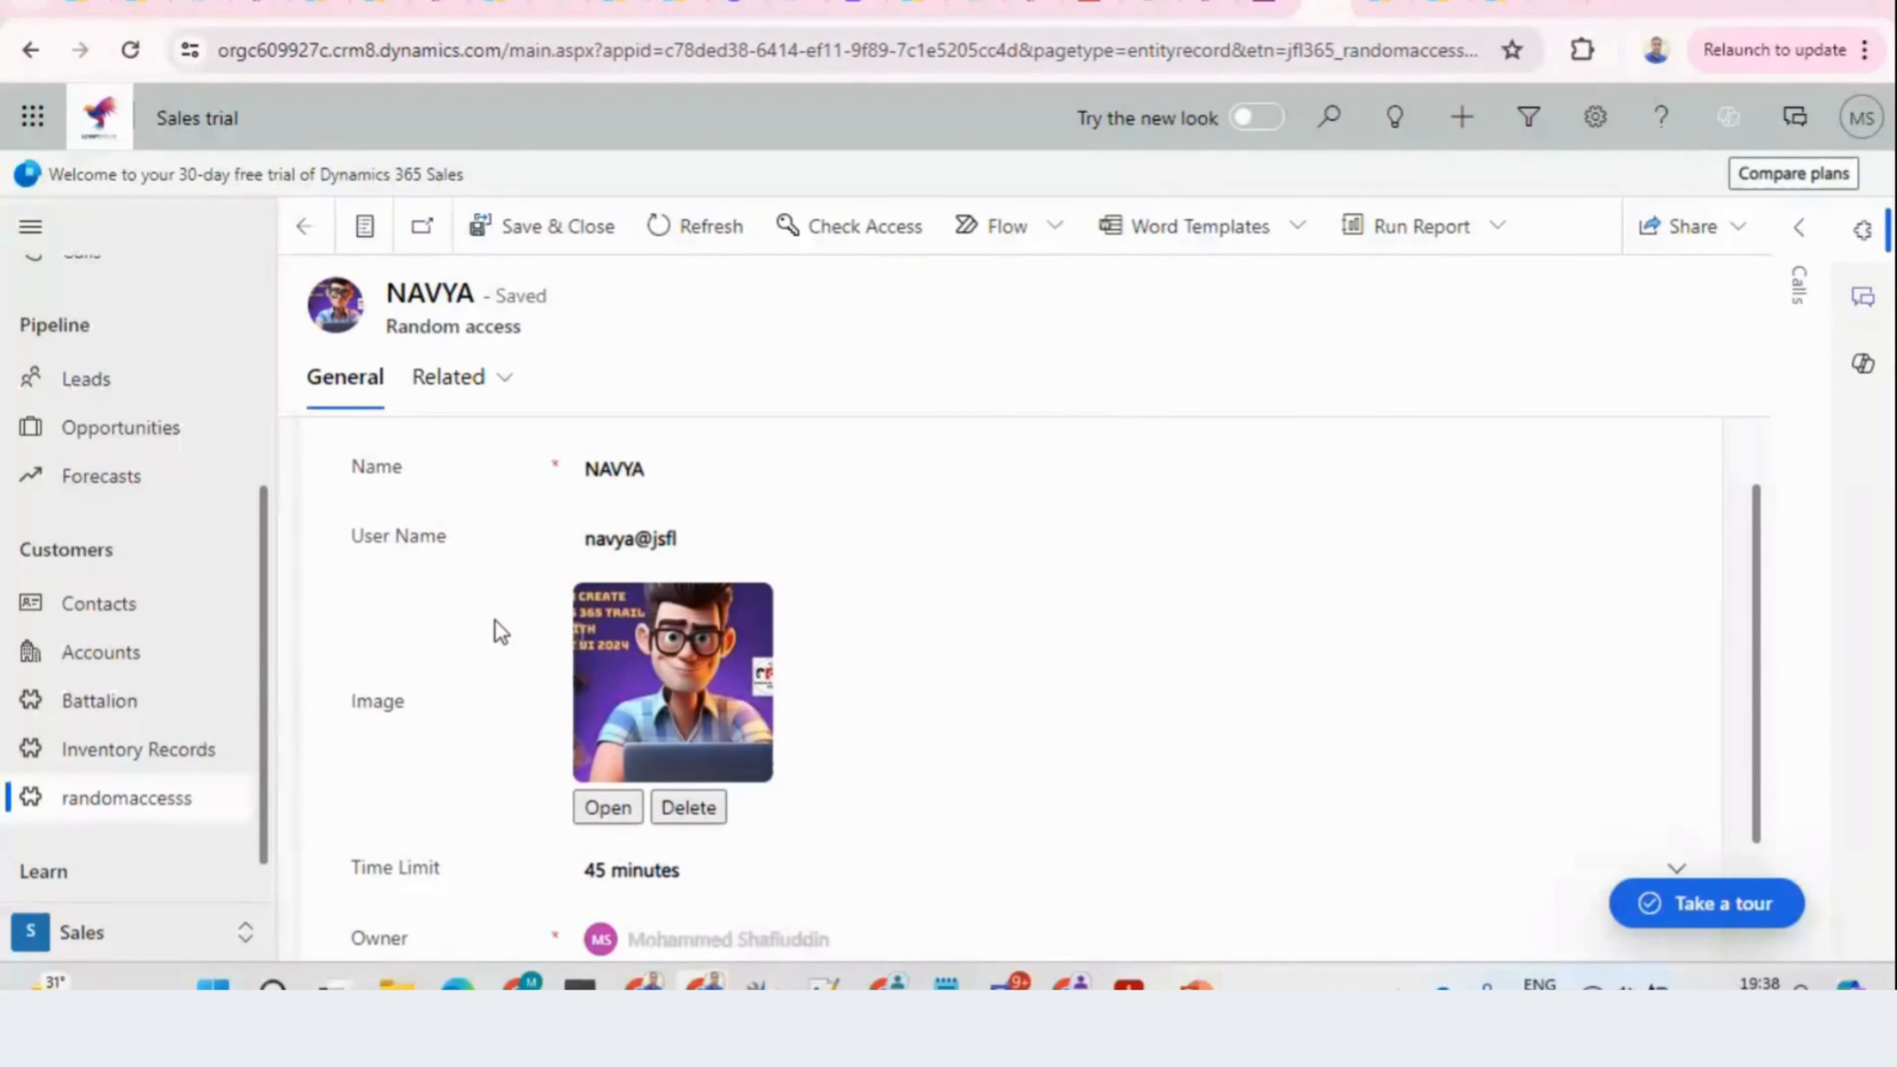
pyautogui.hotkey('alt', 'Tab')
pyautogui.hotkey('alt', 'Tab')
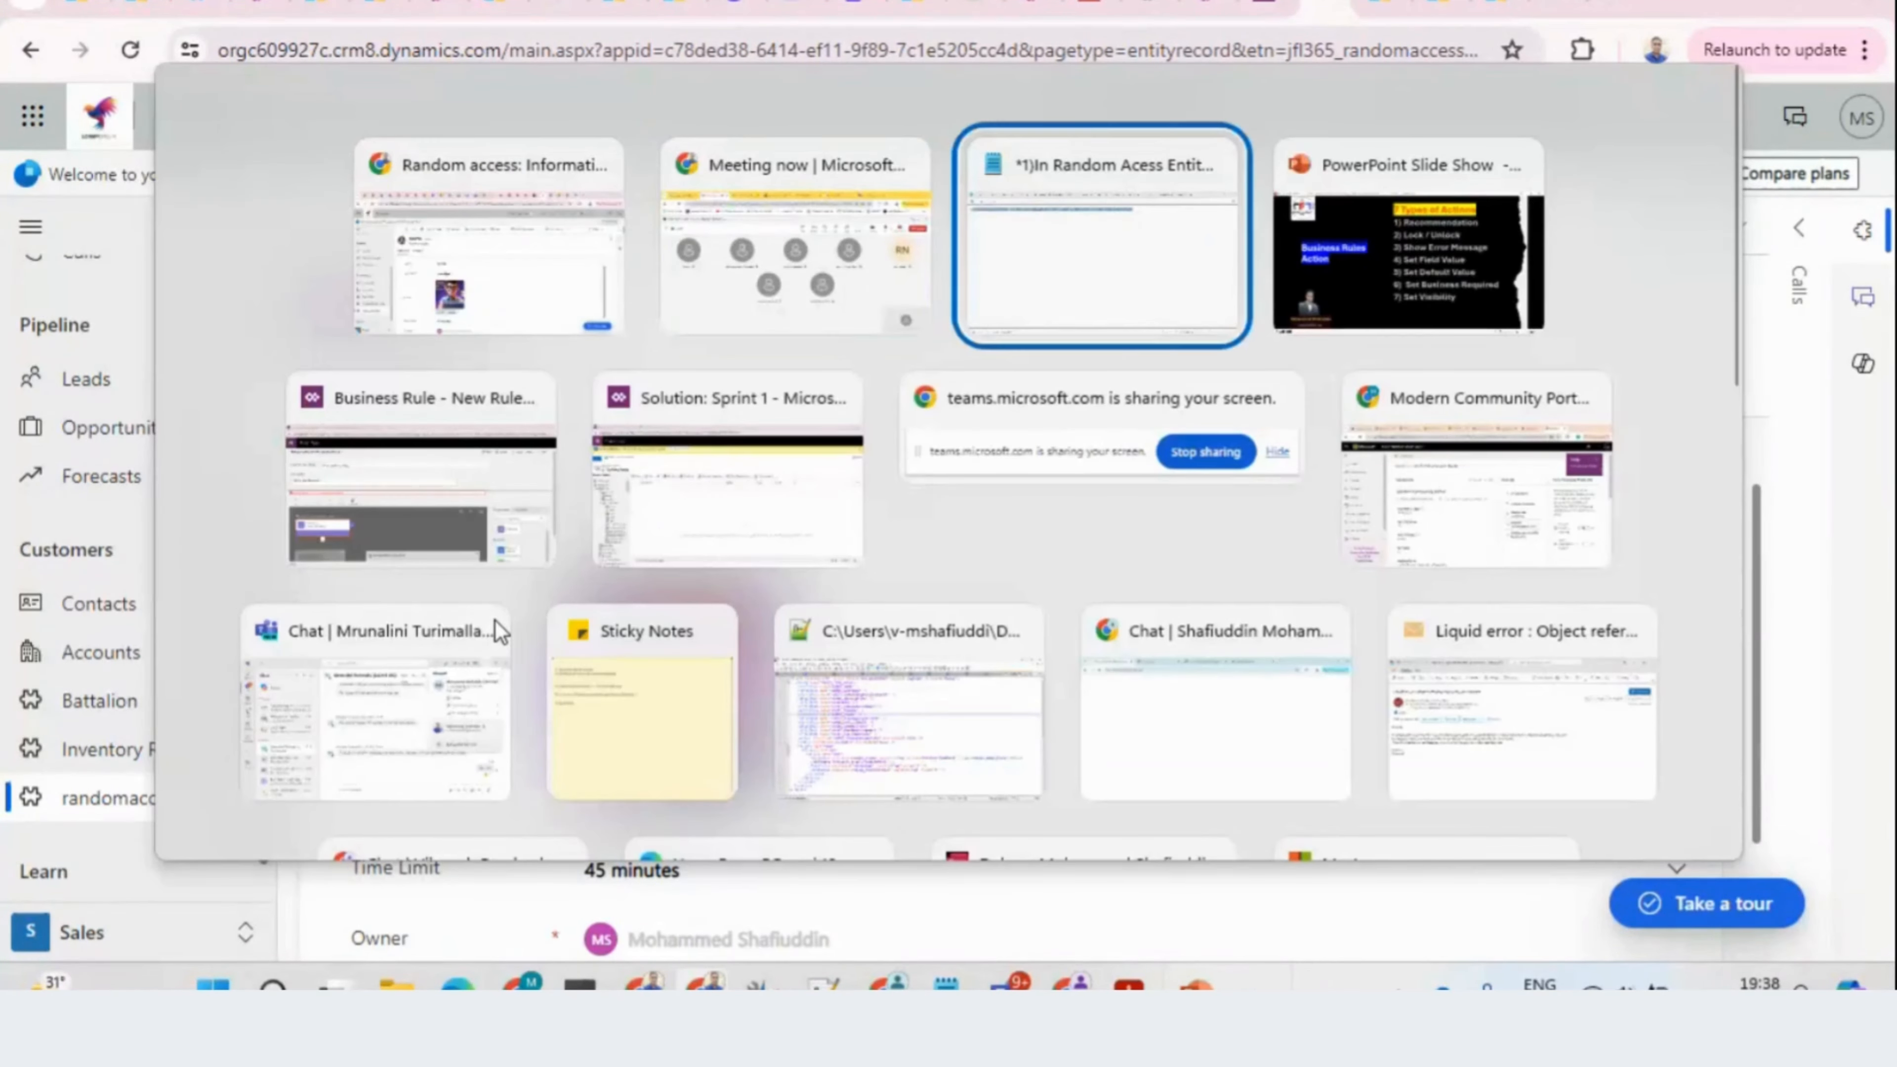
pyautogui.hotkey('alt', 'Tab')
pyautogui.hotkey('alt', 'Tab')
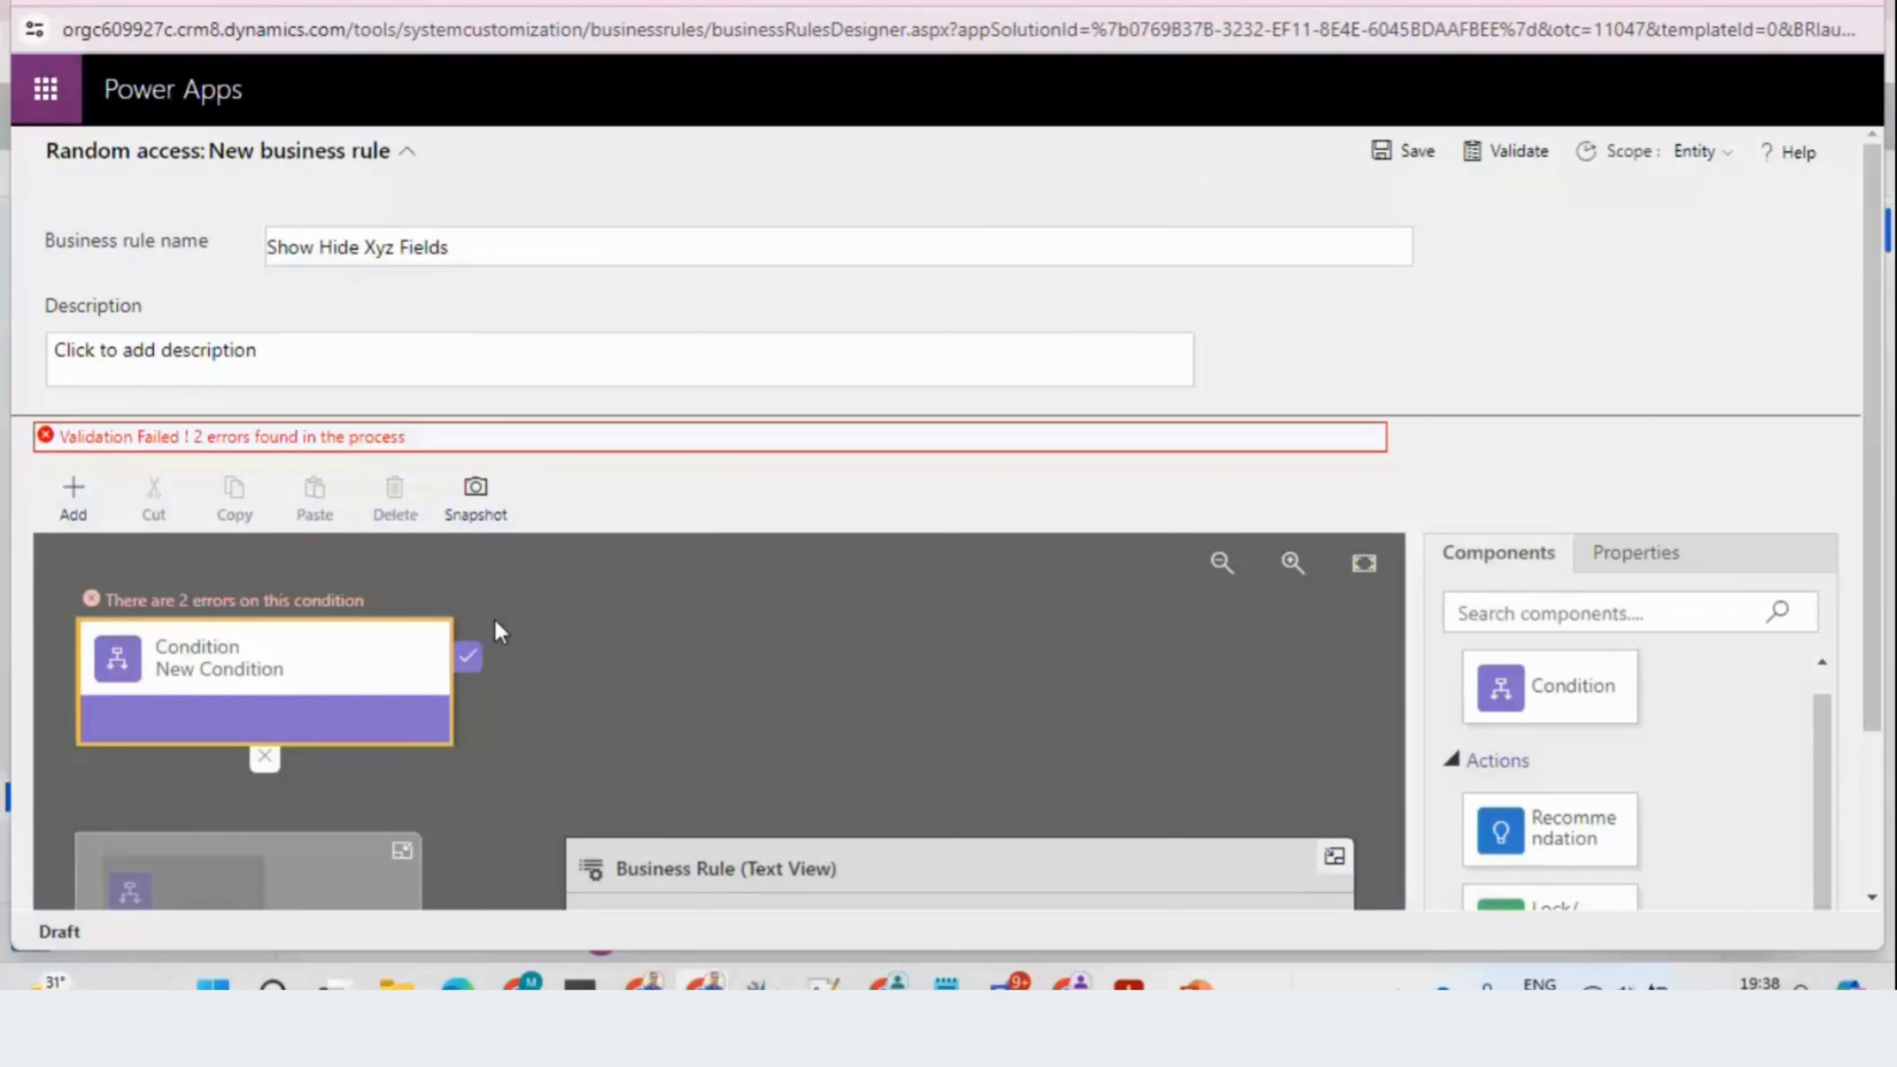
pyautogui.click(327, 691)
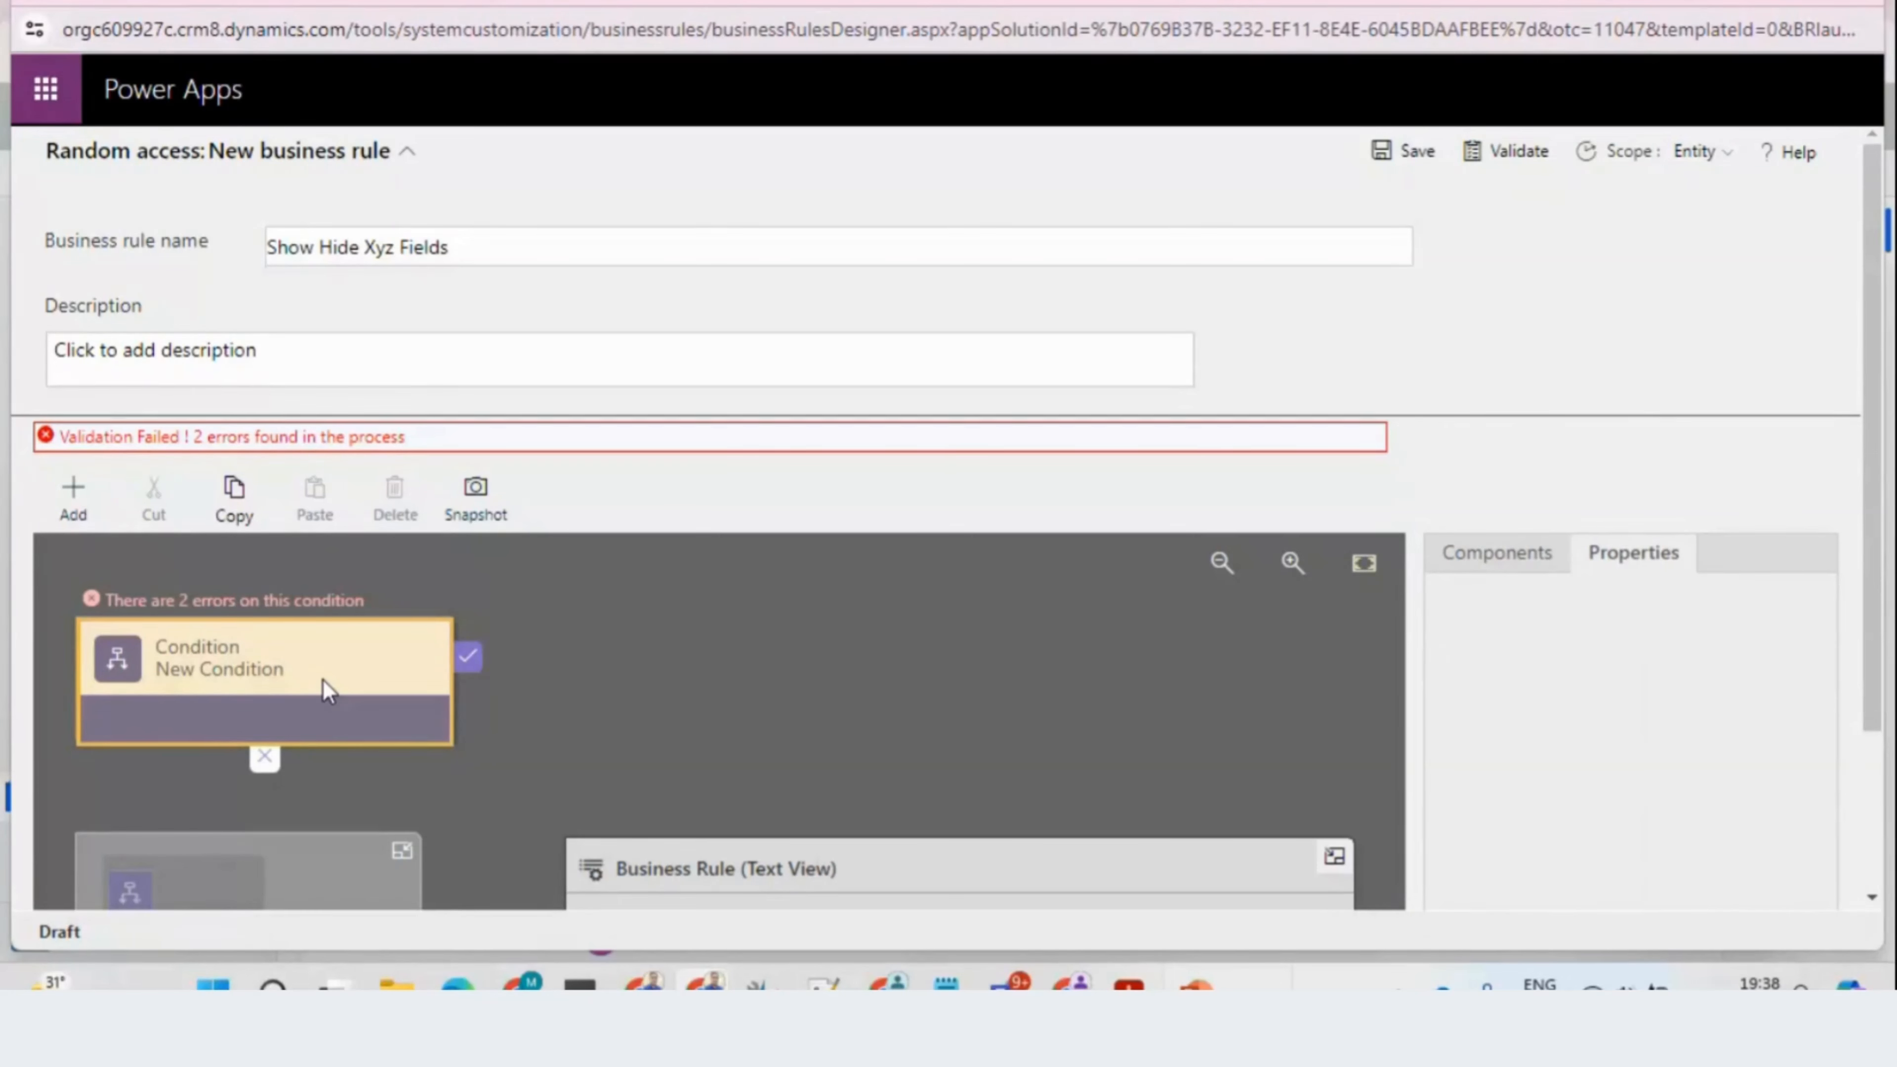
pyautogui.scroll(-3, 1875, 523)
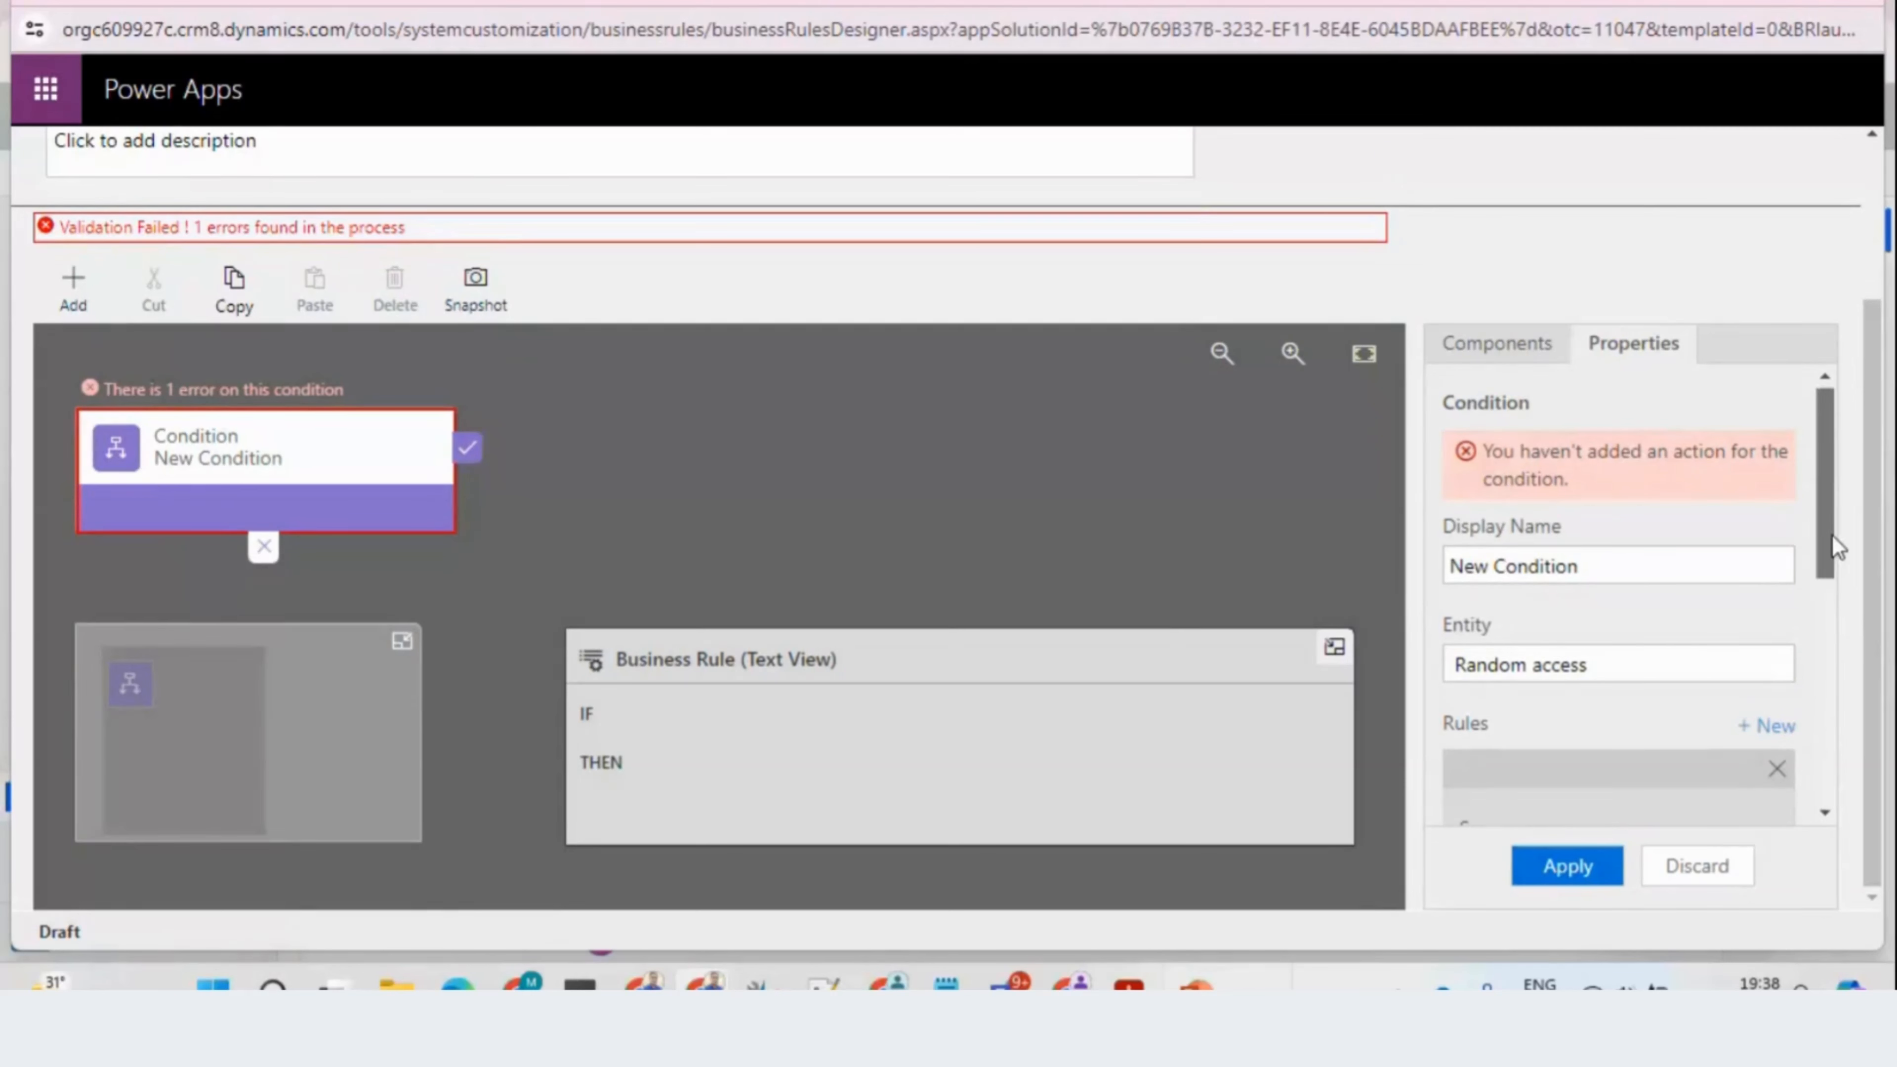
pyautogui.moveTo(1832, 534); pyautogui.dragTo(1837, 647)
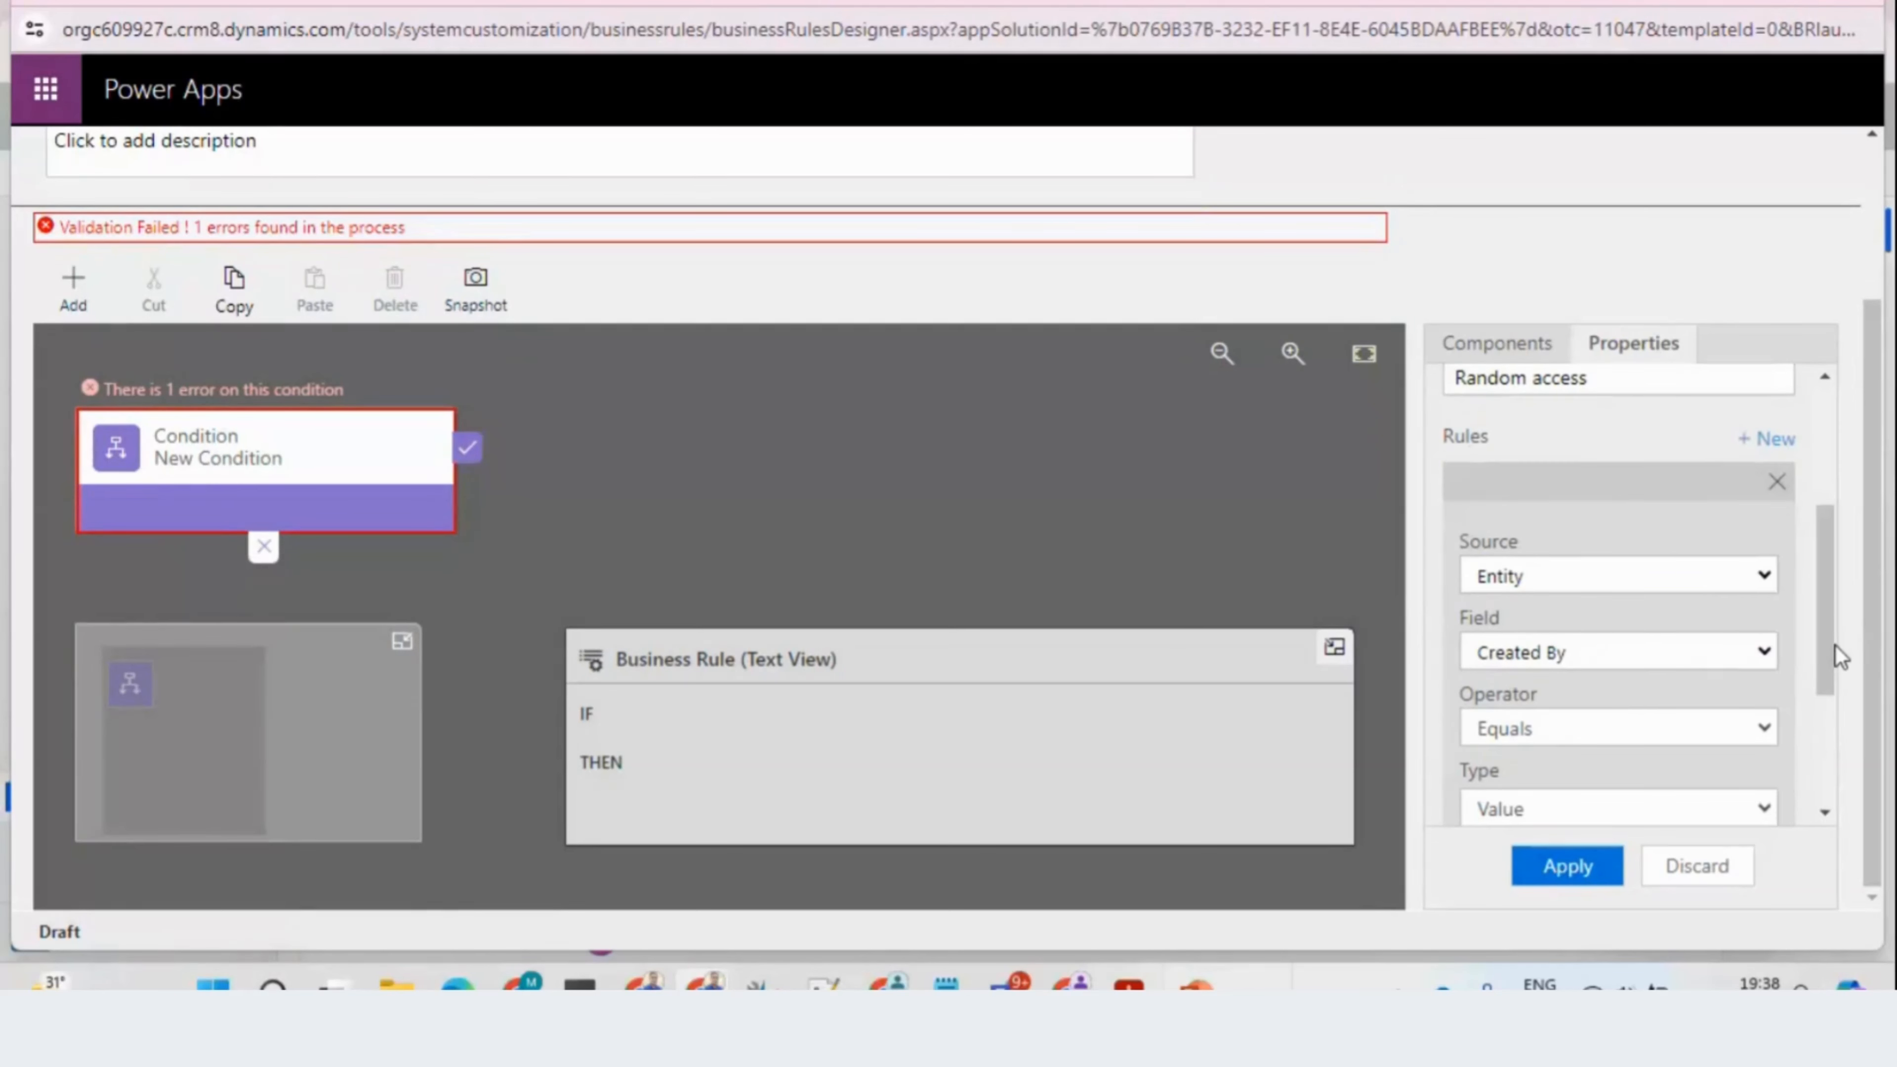
# Step: Check the requirement in Notepad, and set the condition rule's field to User Name in the business rule designer
pyautogui.click(1711, 661)
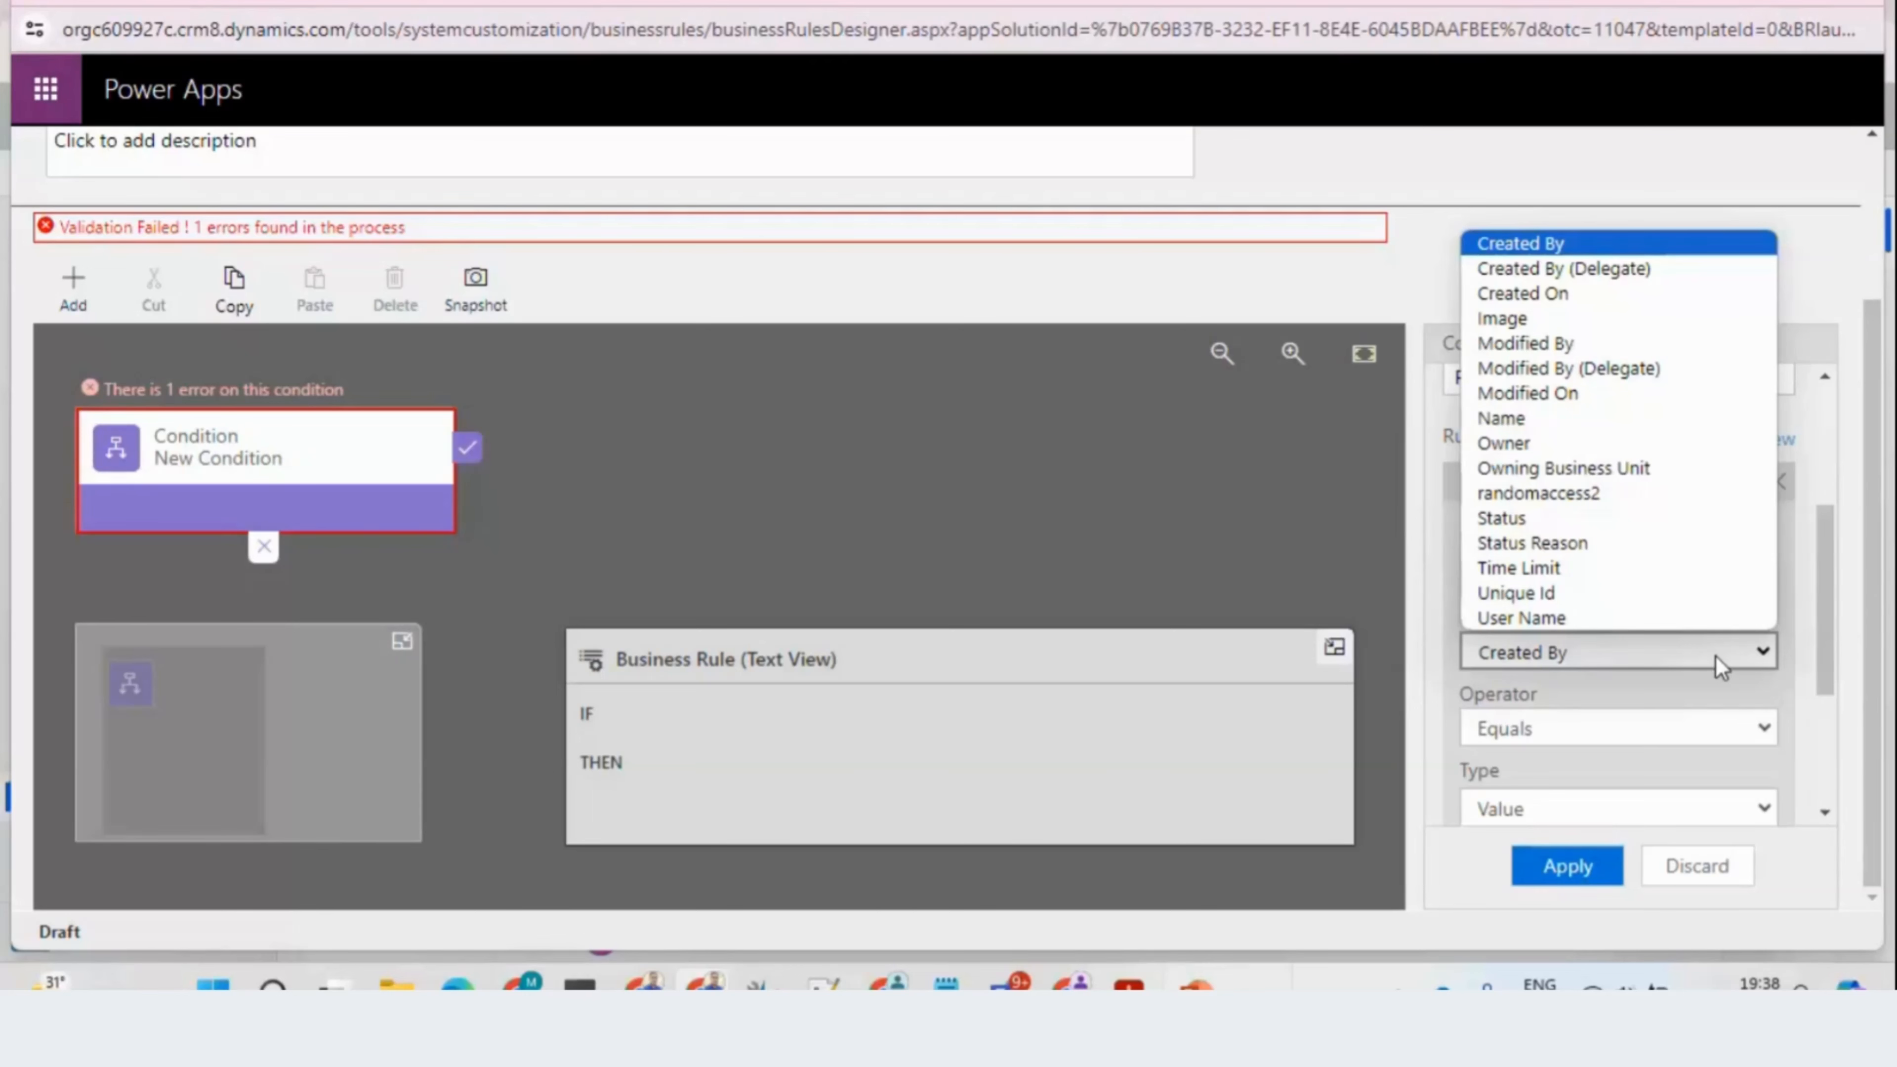
pyautogui.click(1717, 656)
pyautogui.hotkey('alt', 'Tab')
pyautogui.press('Tab')
pyautogui.press('Tab')
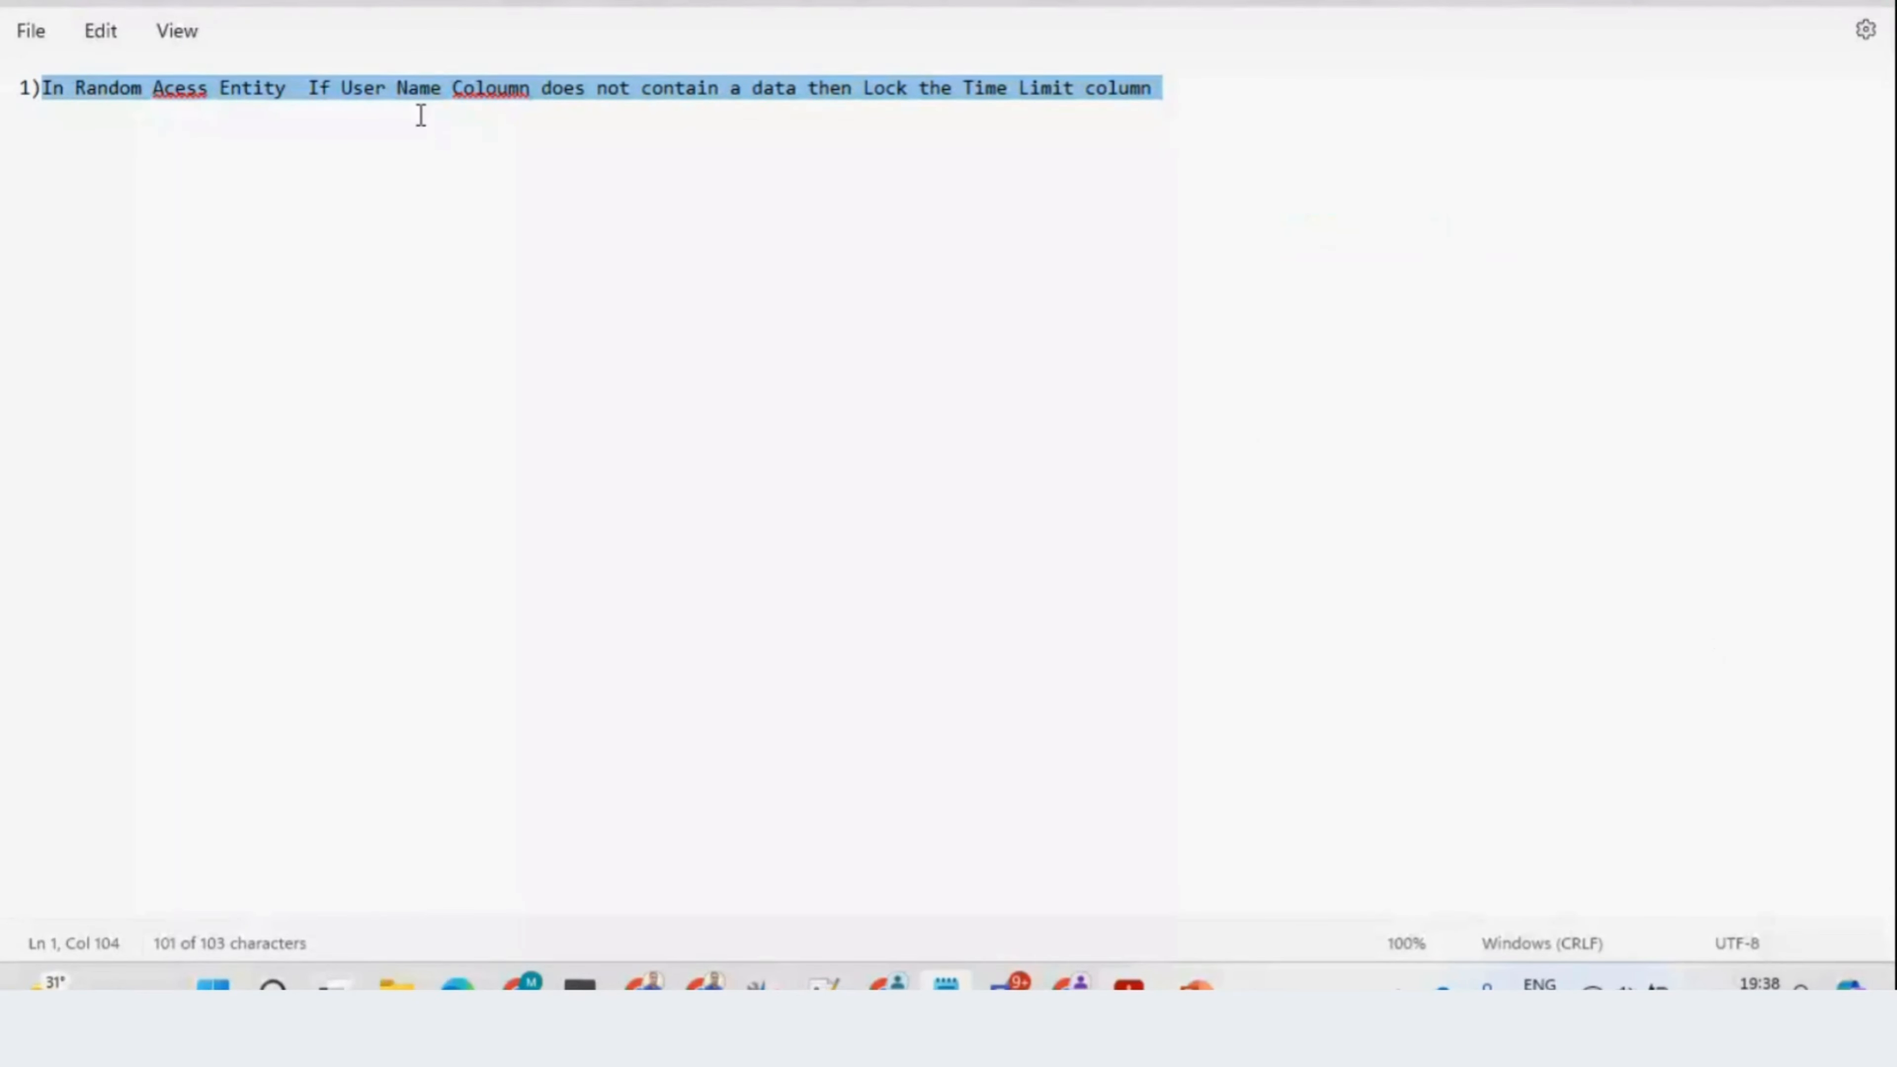
pyautogui.hotkey('alt', 'Tab')
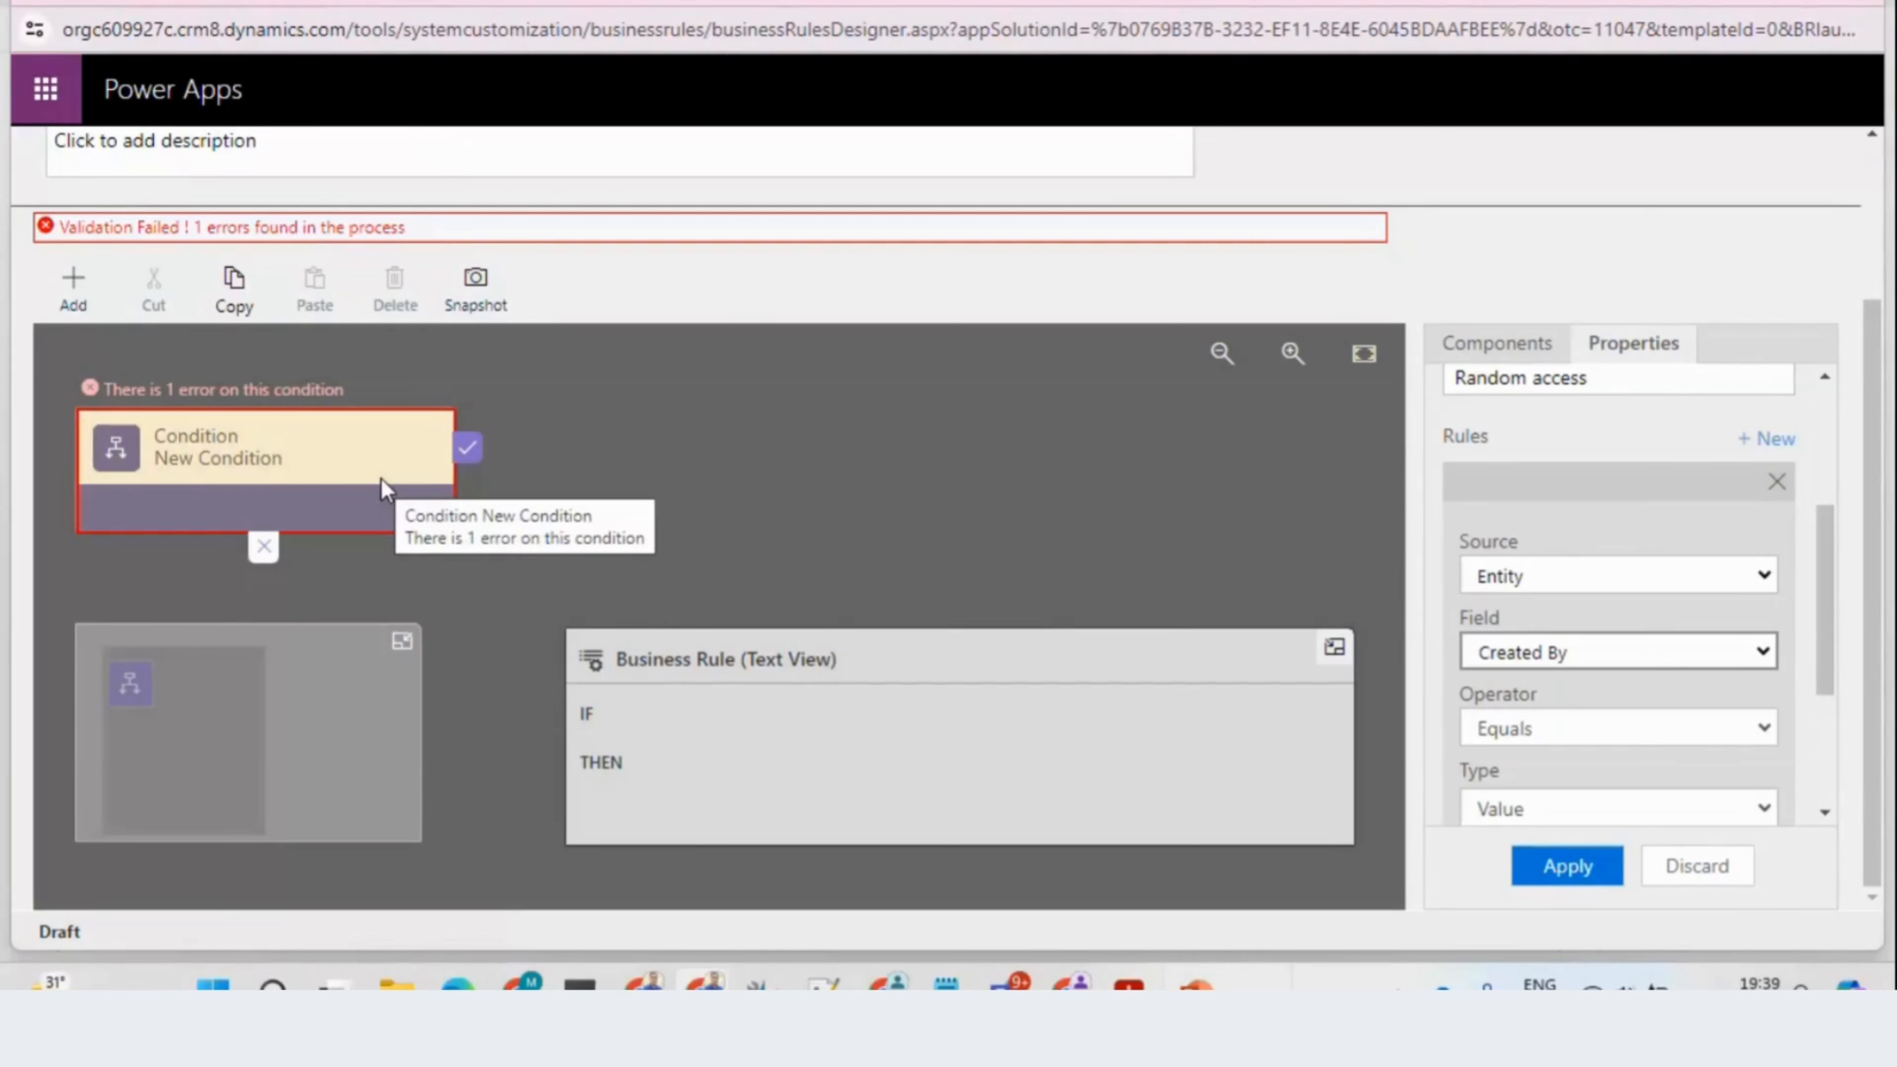
pyautogui.click(1546, 653)
pyautogui.press('u')
pyautogui.press('s')
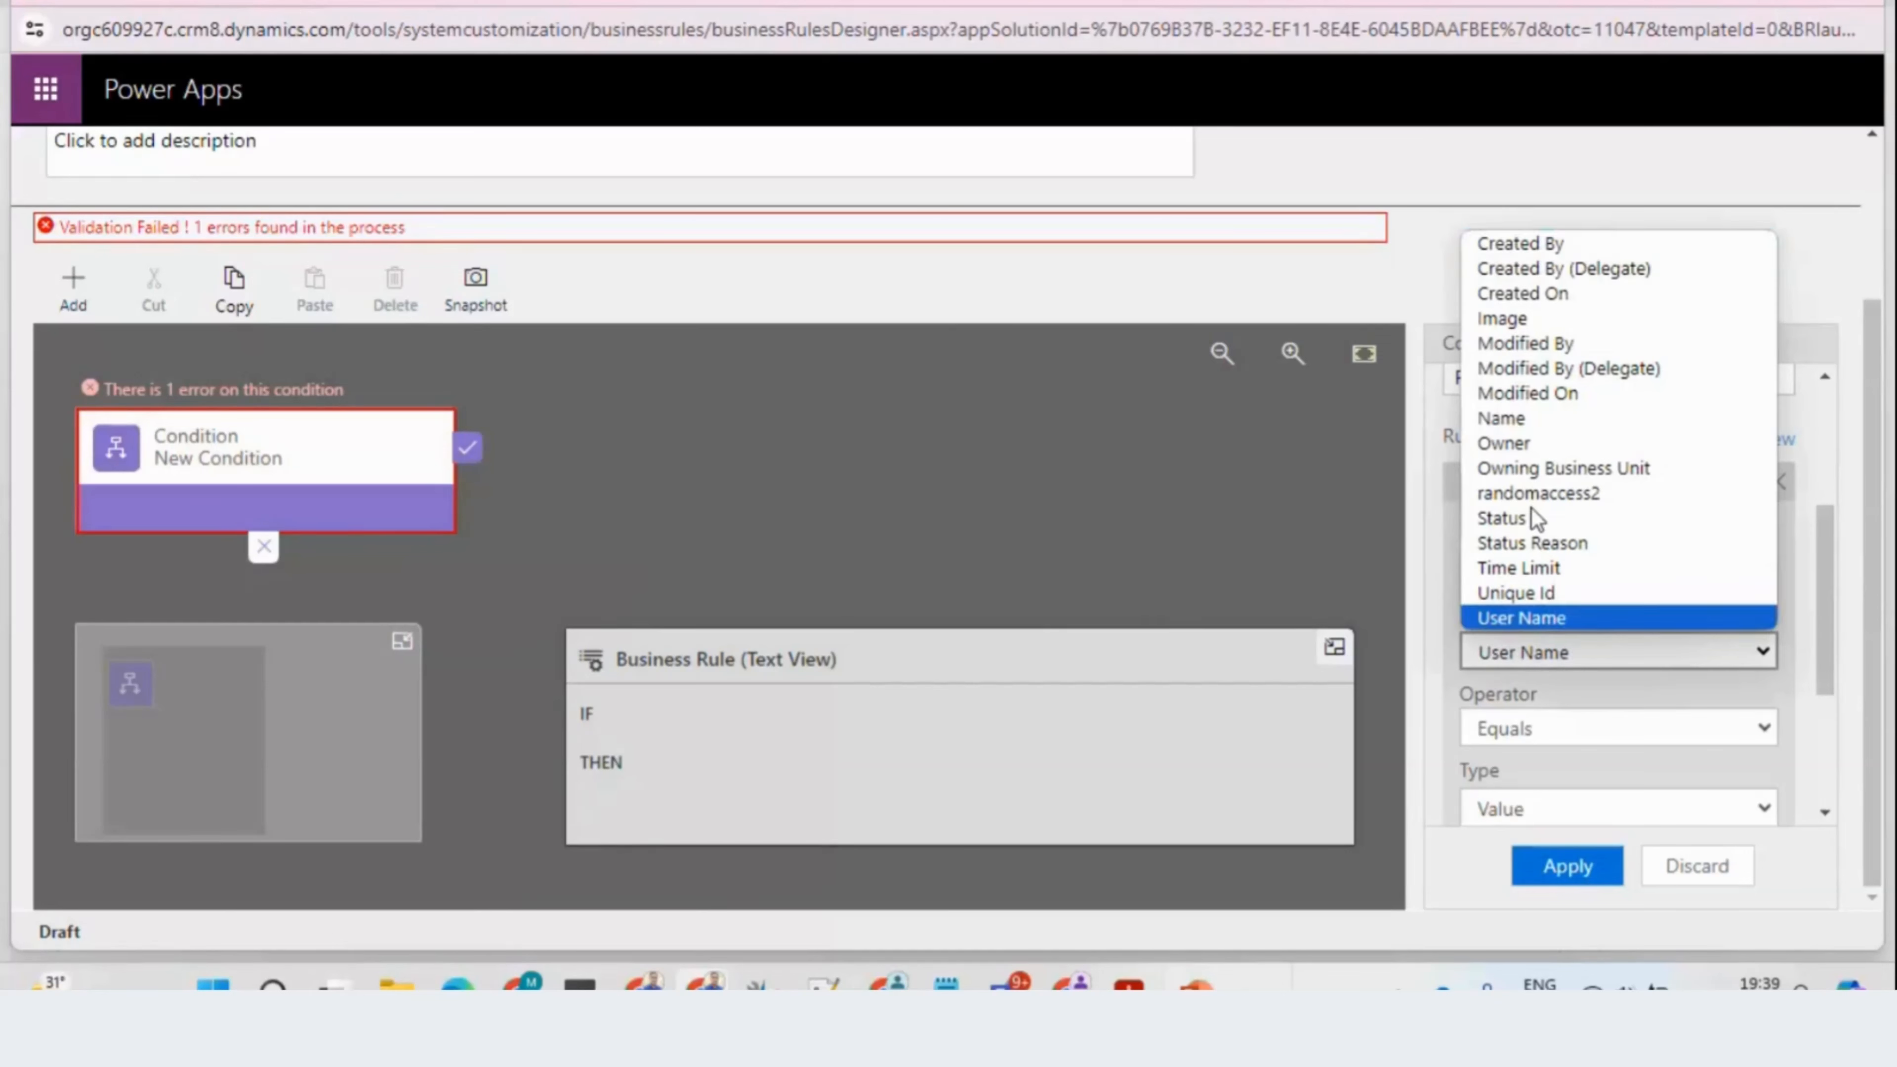
pyautogui.press('Return')
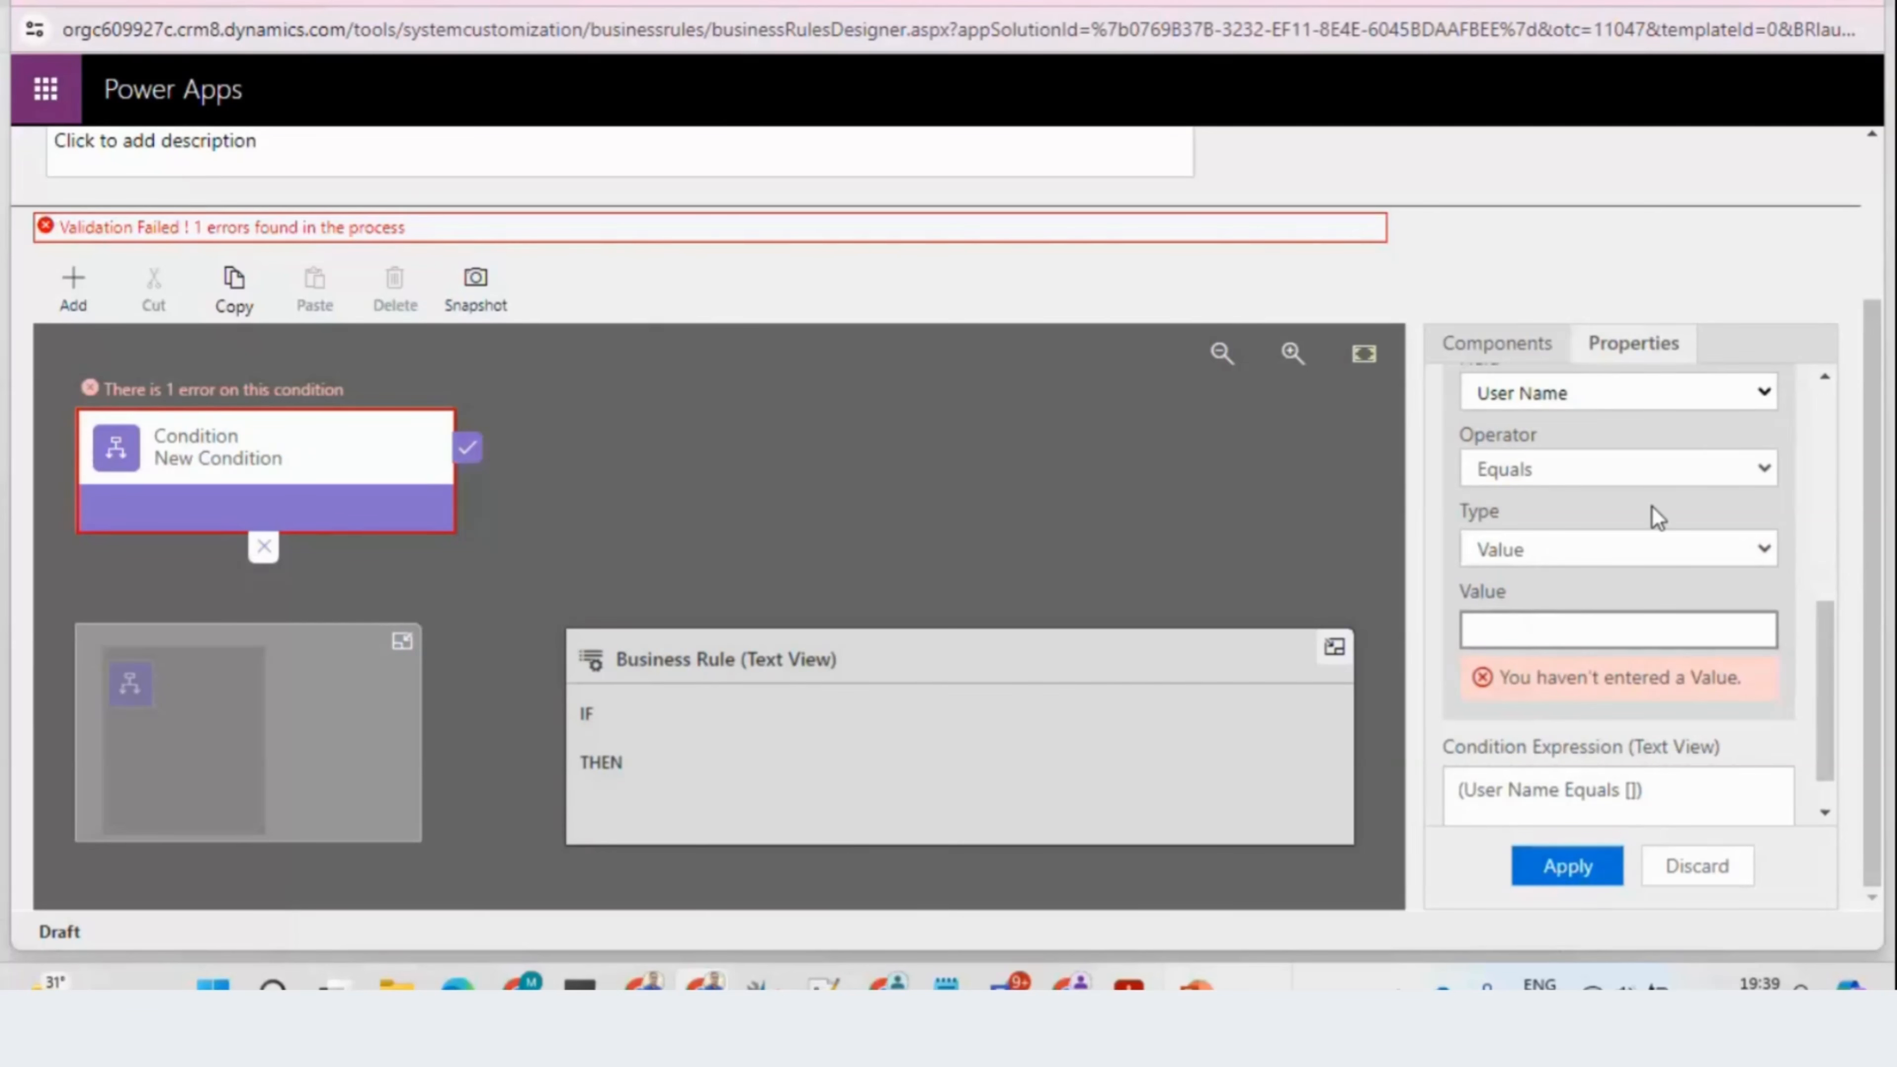
# Step: Recheck the requirement wording in Notepad, set the condition's operator to Does not contain data, and apply the condition
pyautogui.moveTo(1837, 633); pyautogui.dragTo(1832, 580)
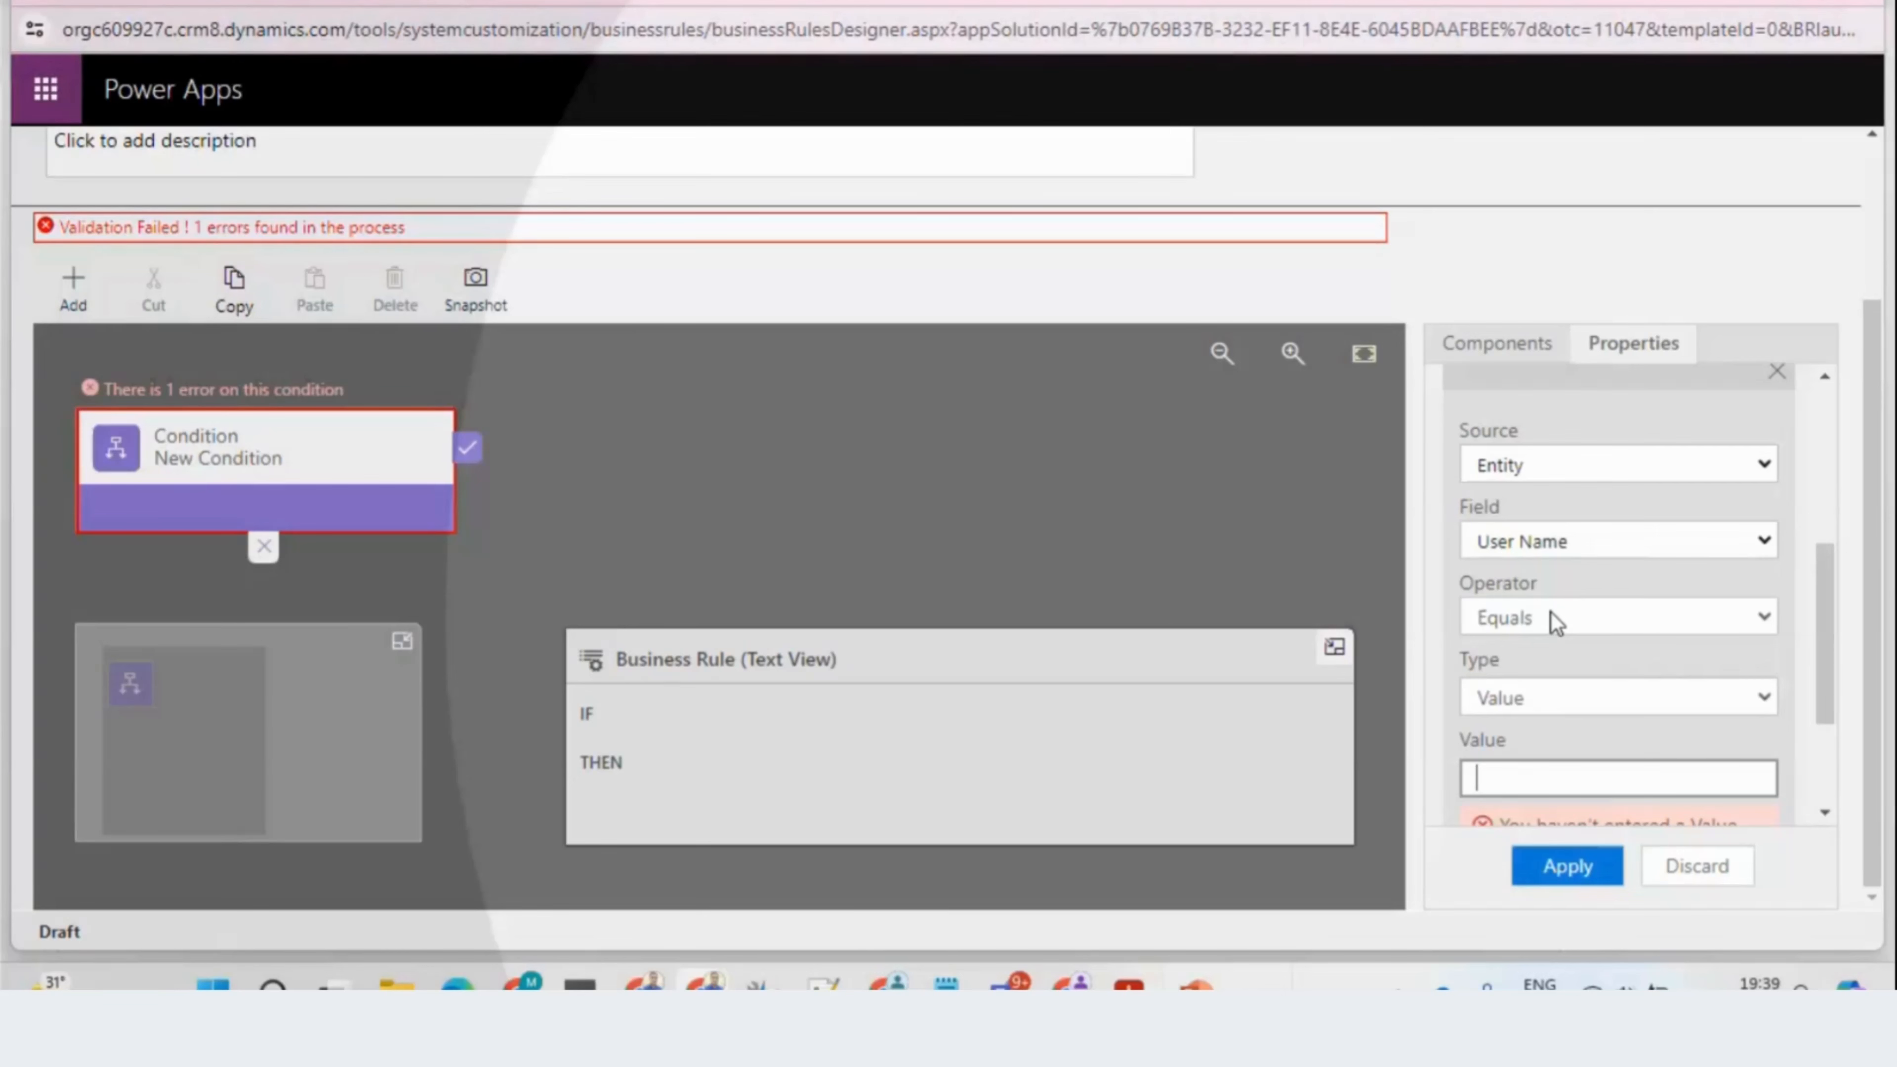
pyautogui.click(1556, 622)
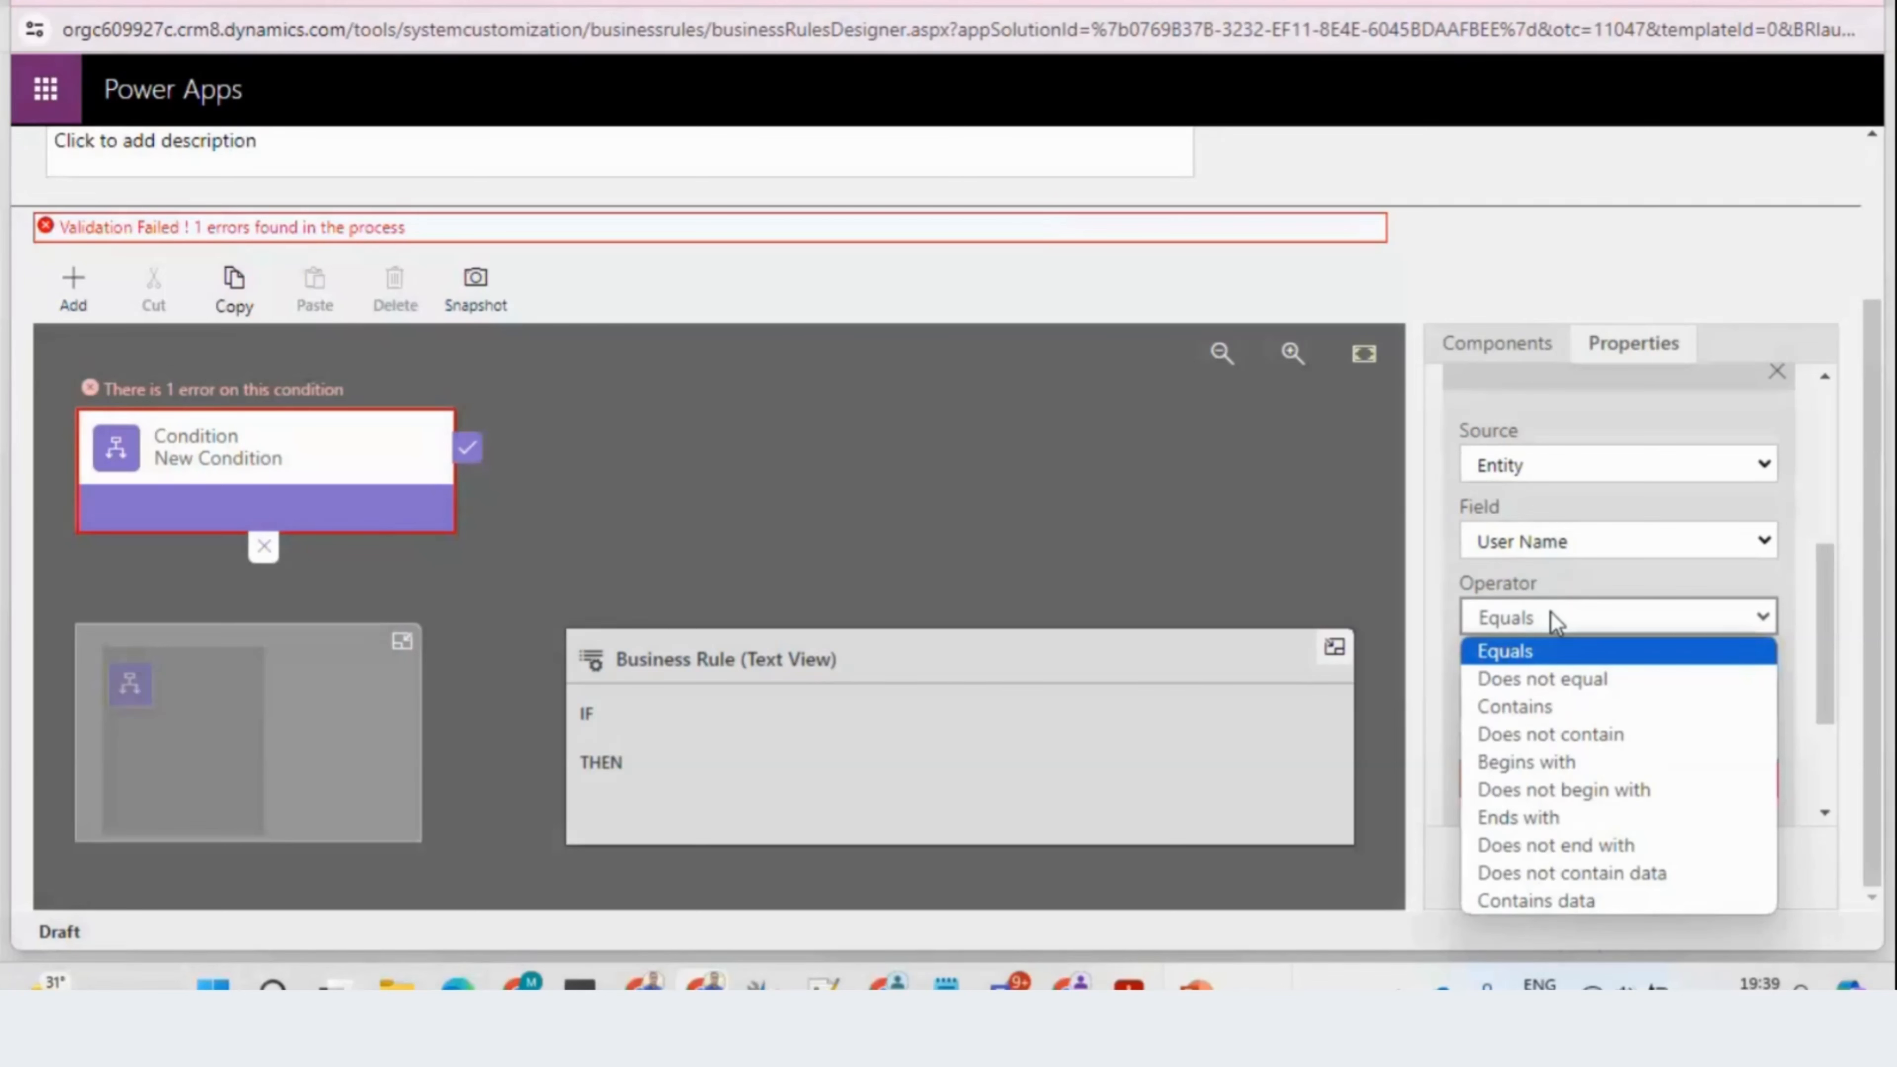
pyautogui.click(1551, 611)
pyautogui.hotkey('alt', 'Tab')
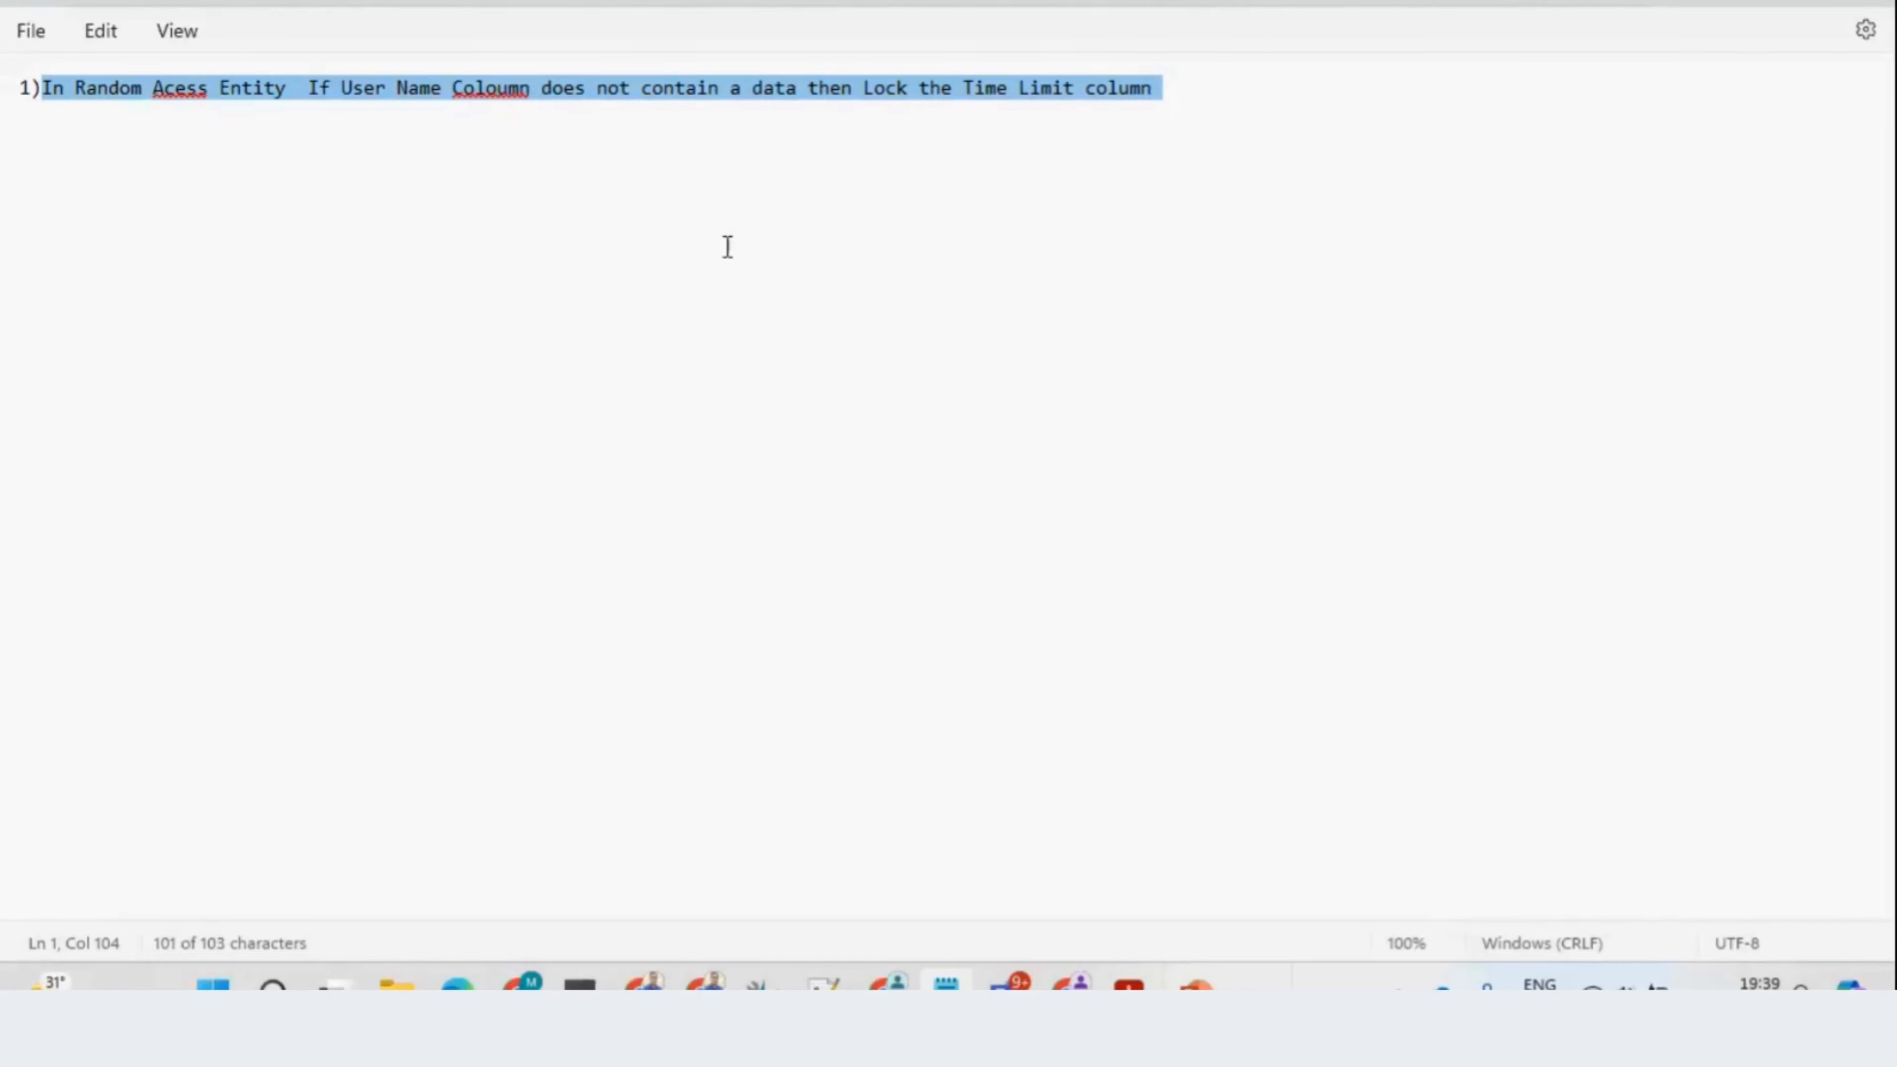
pyautogui.click(543, 88)
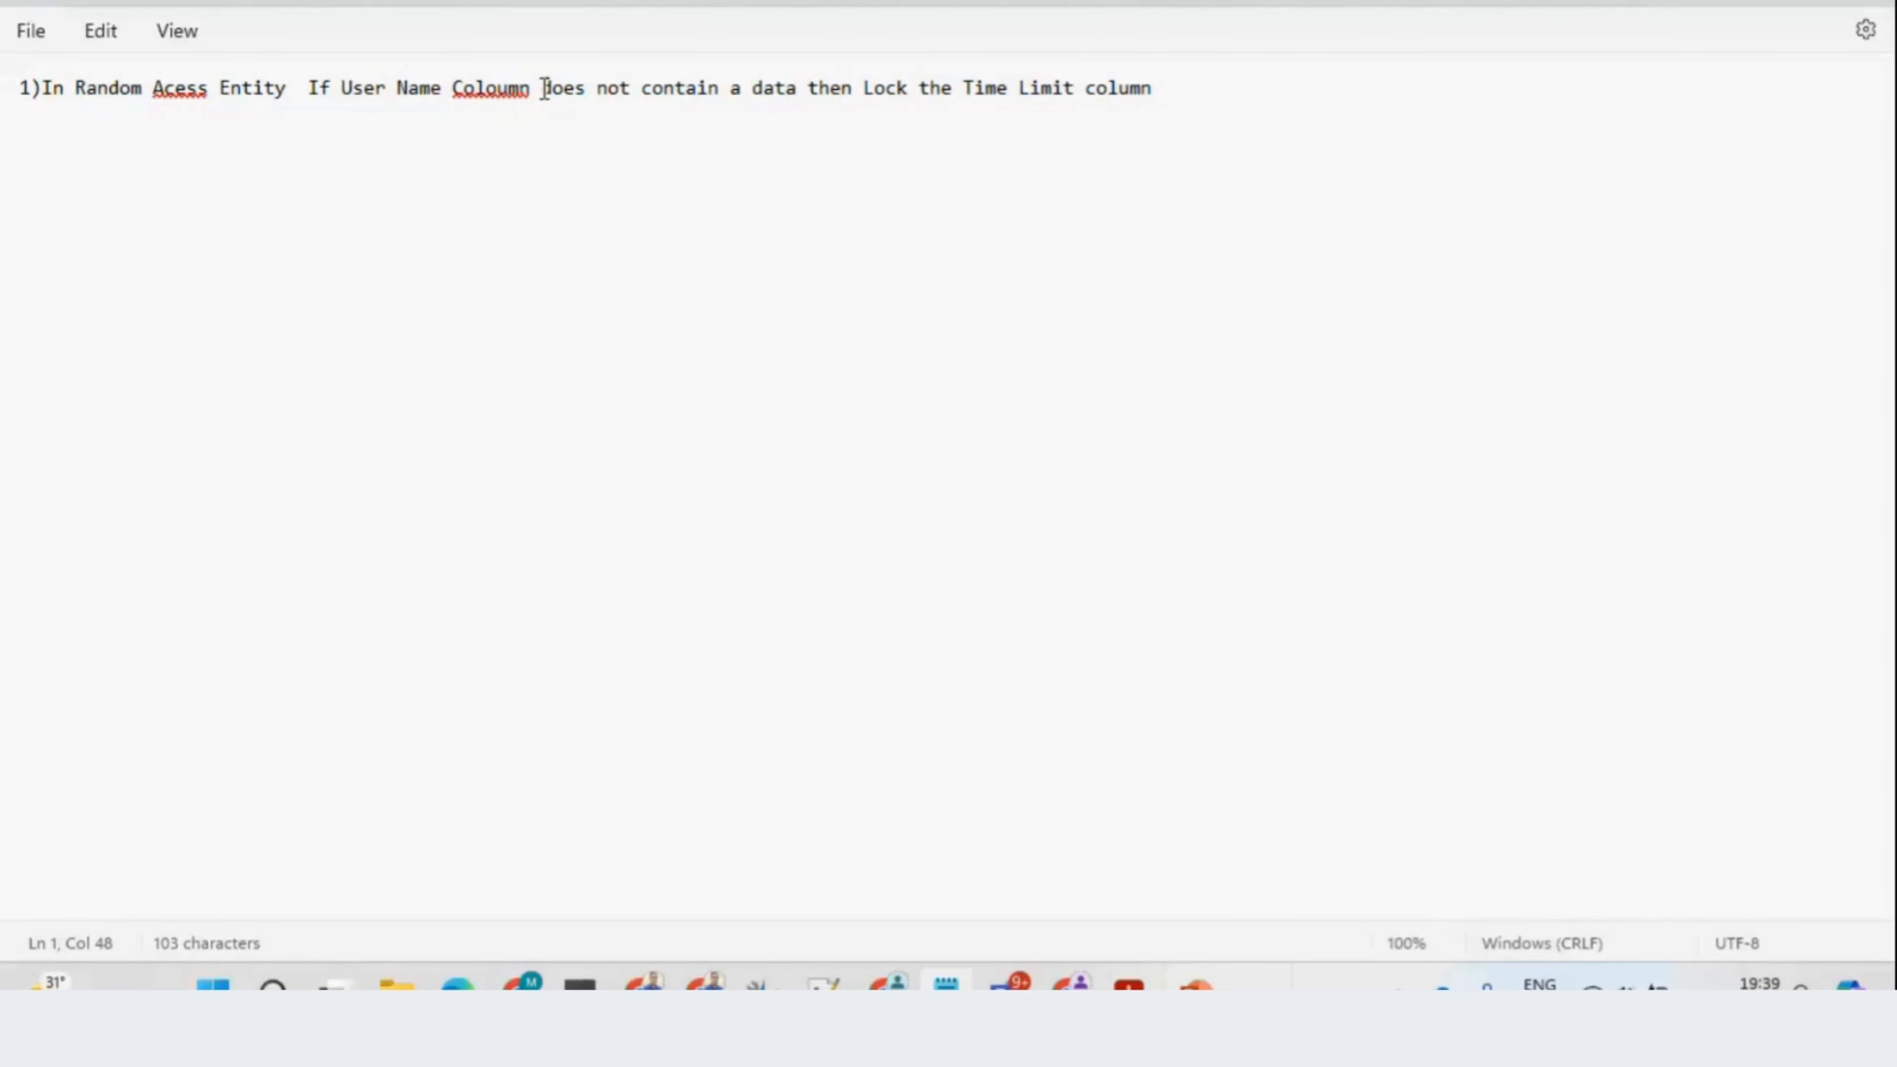
pyautogui.hotkey('alt', 'Tab')
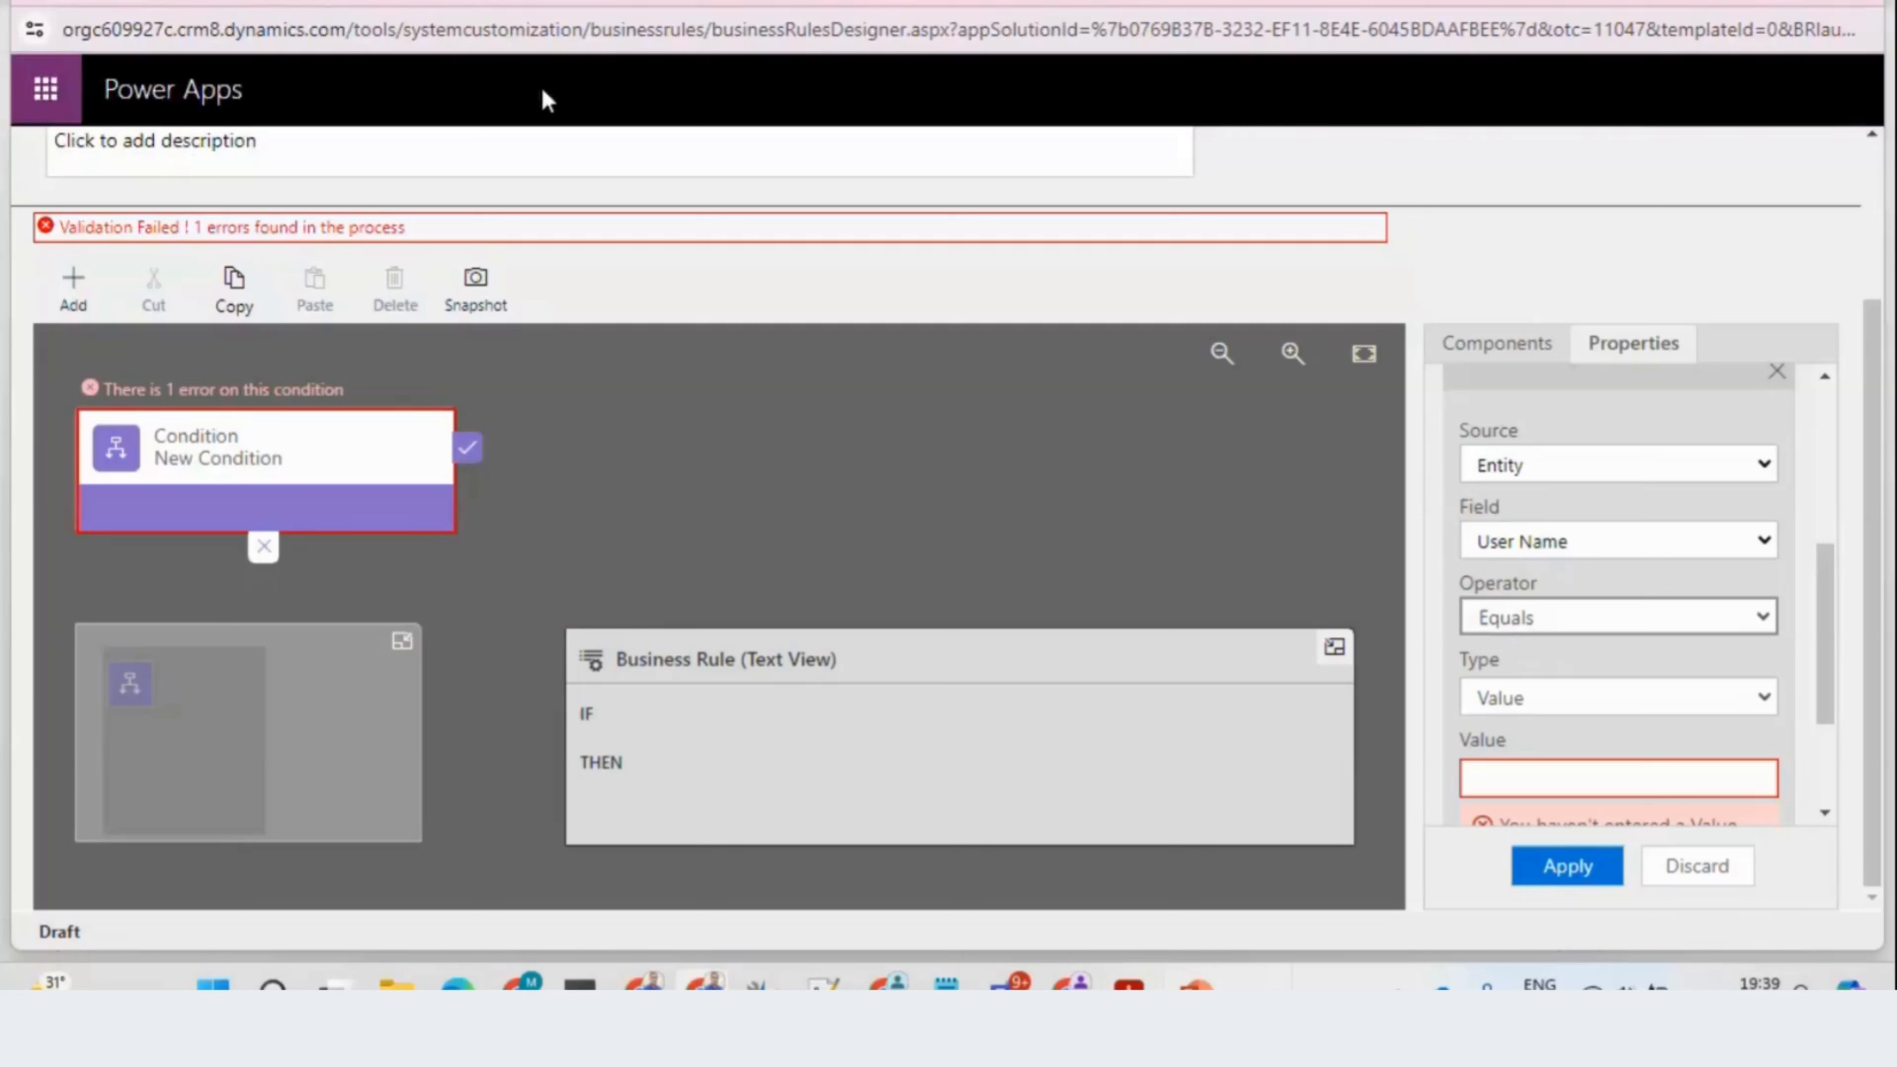
pyautogui.click(1667, 625)
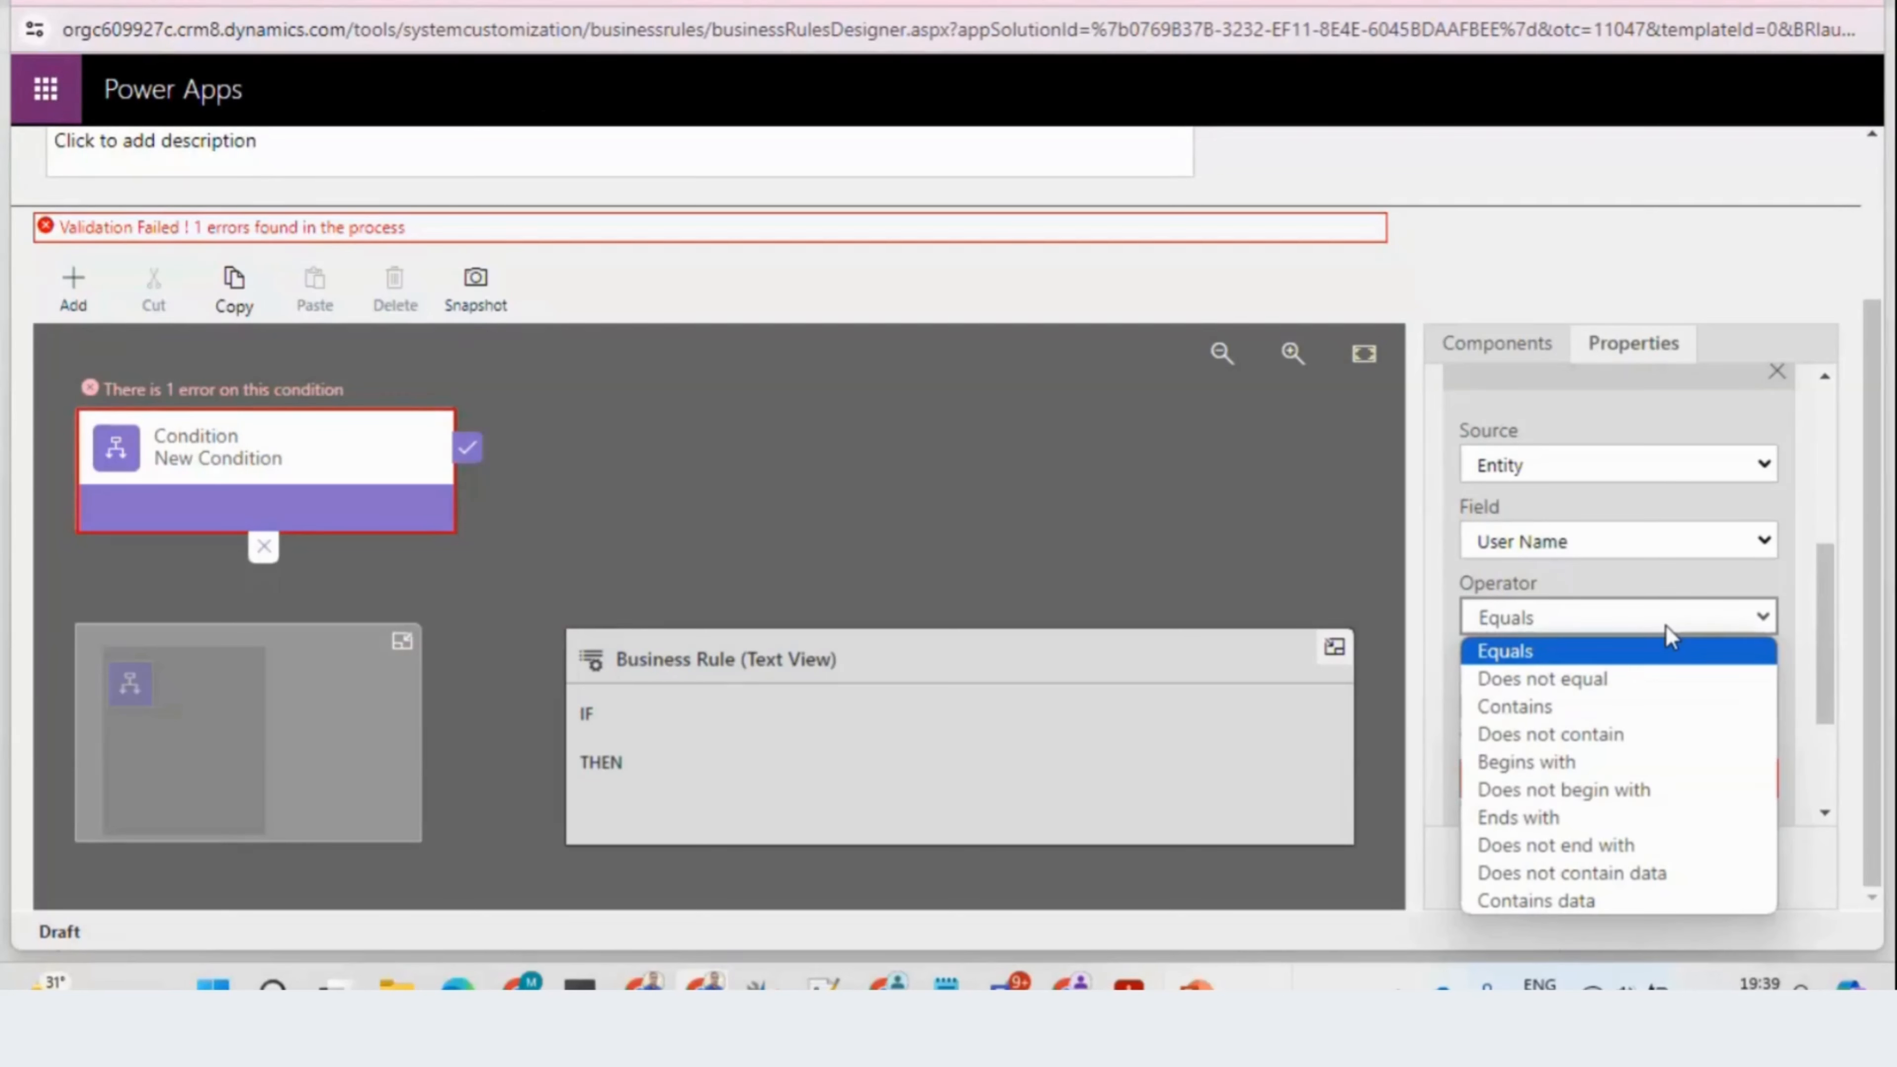
pyautogui.click(1580, 880)
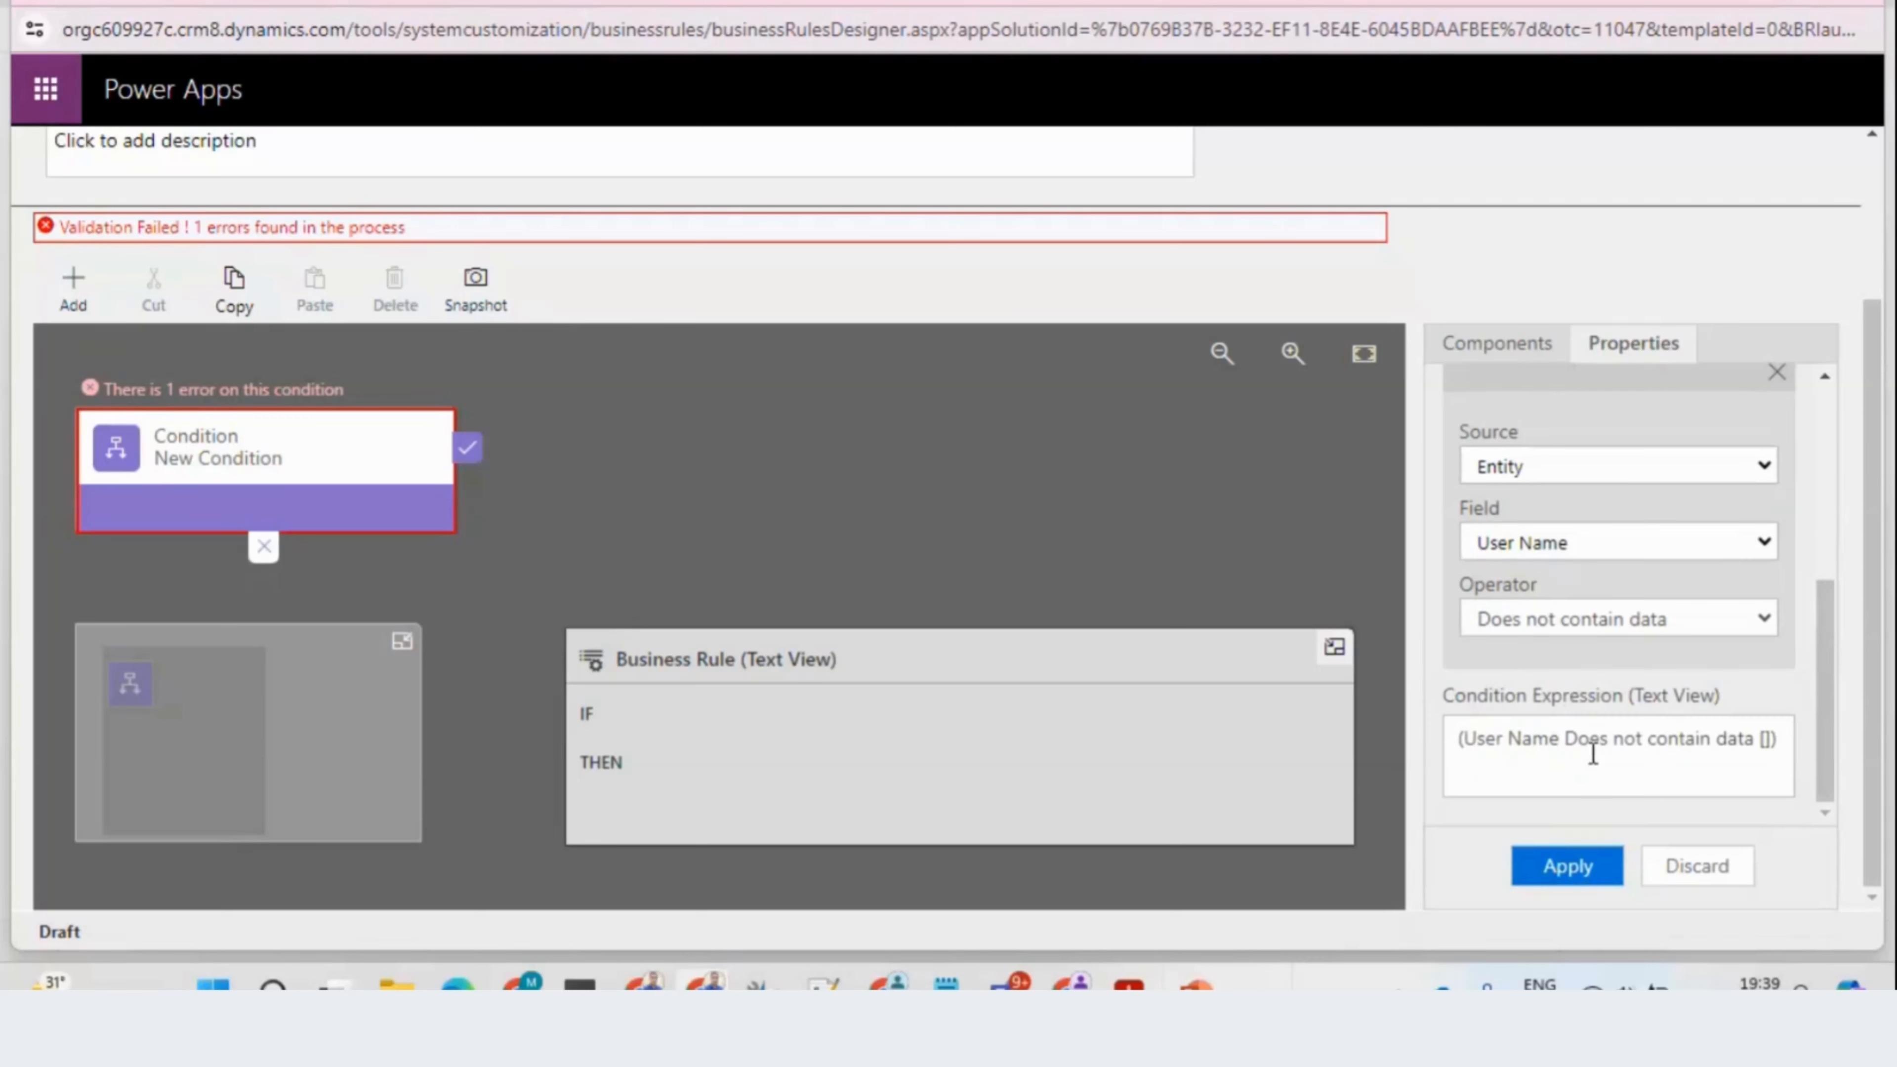
pyautogui.click(1584, 852)
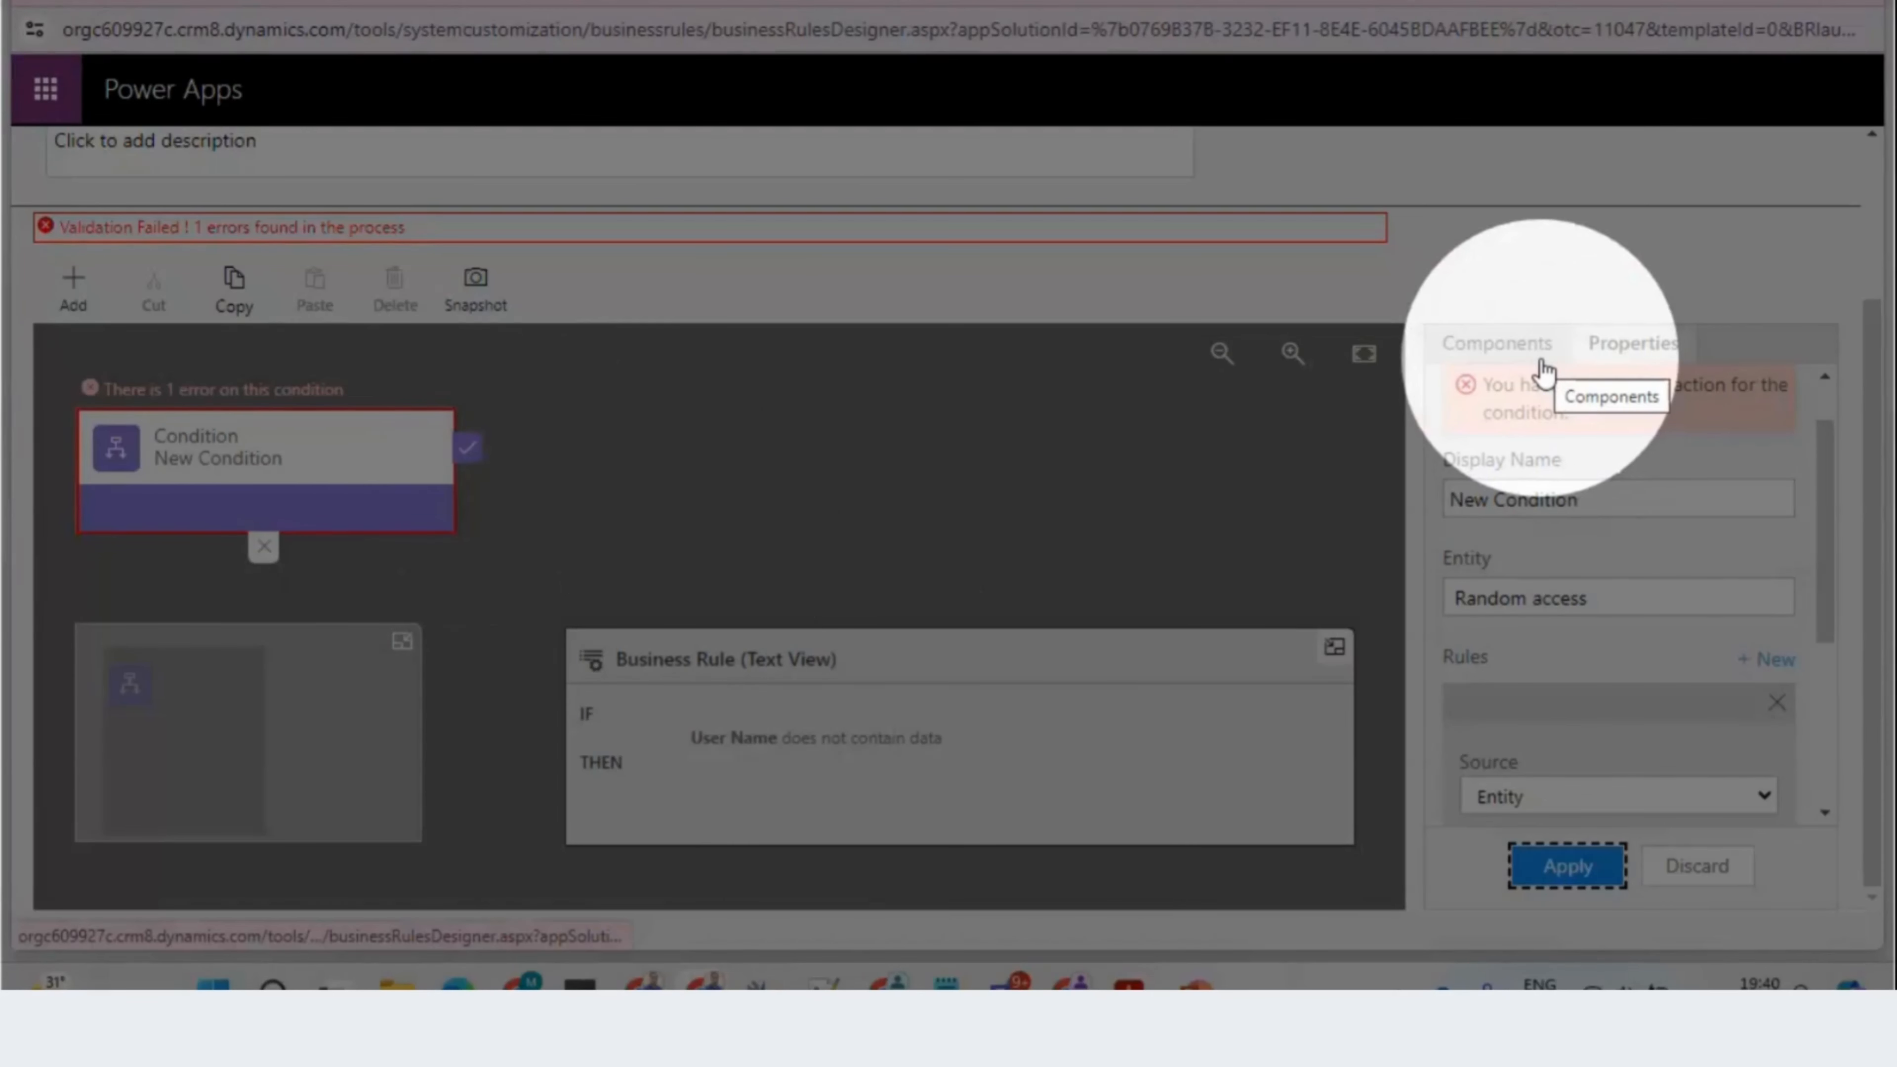
# Step: Add a Lock/Unlock action to the true branch of New Condition
pyautogui.click(1542, 362)
pyautogui.moveTo(1819, 576); pyautogui.dragTo(1829, 617)
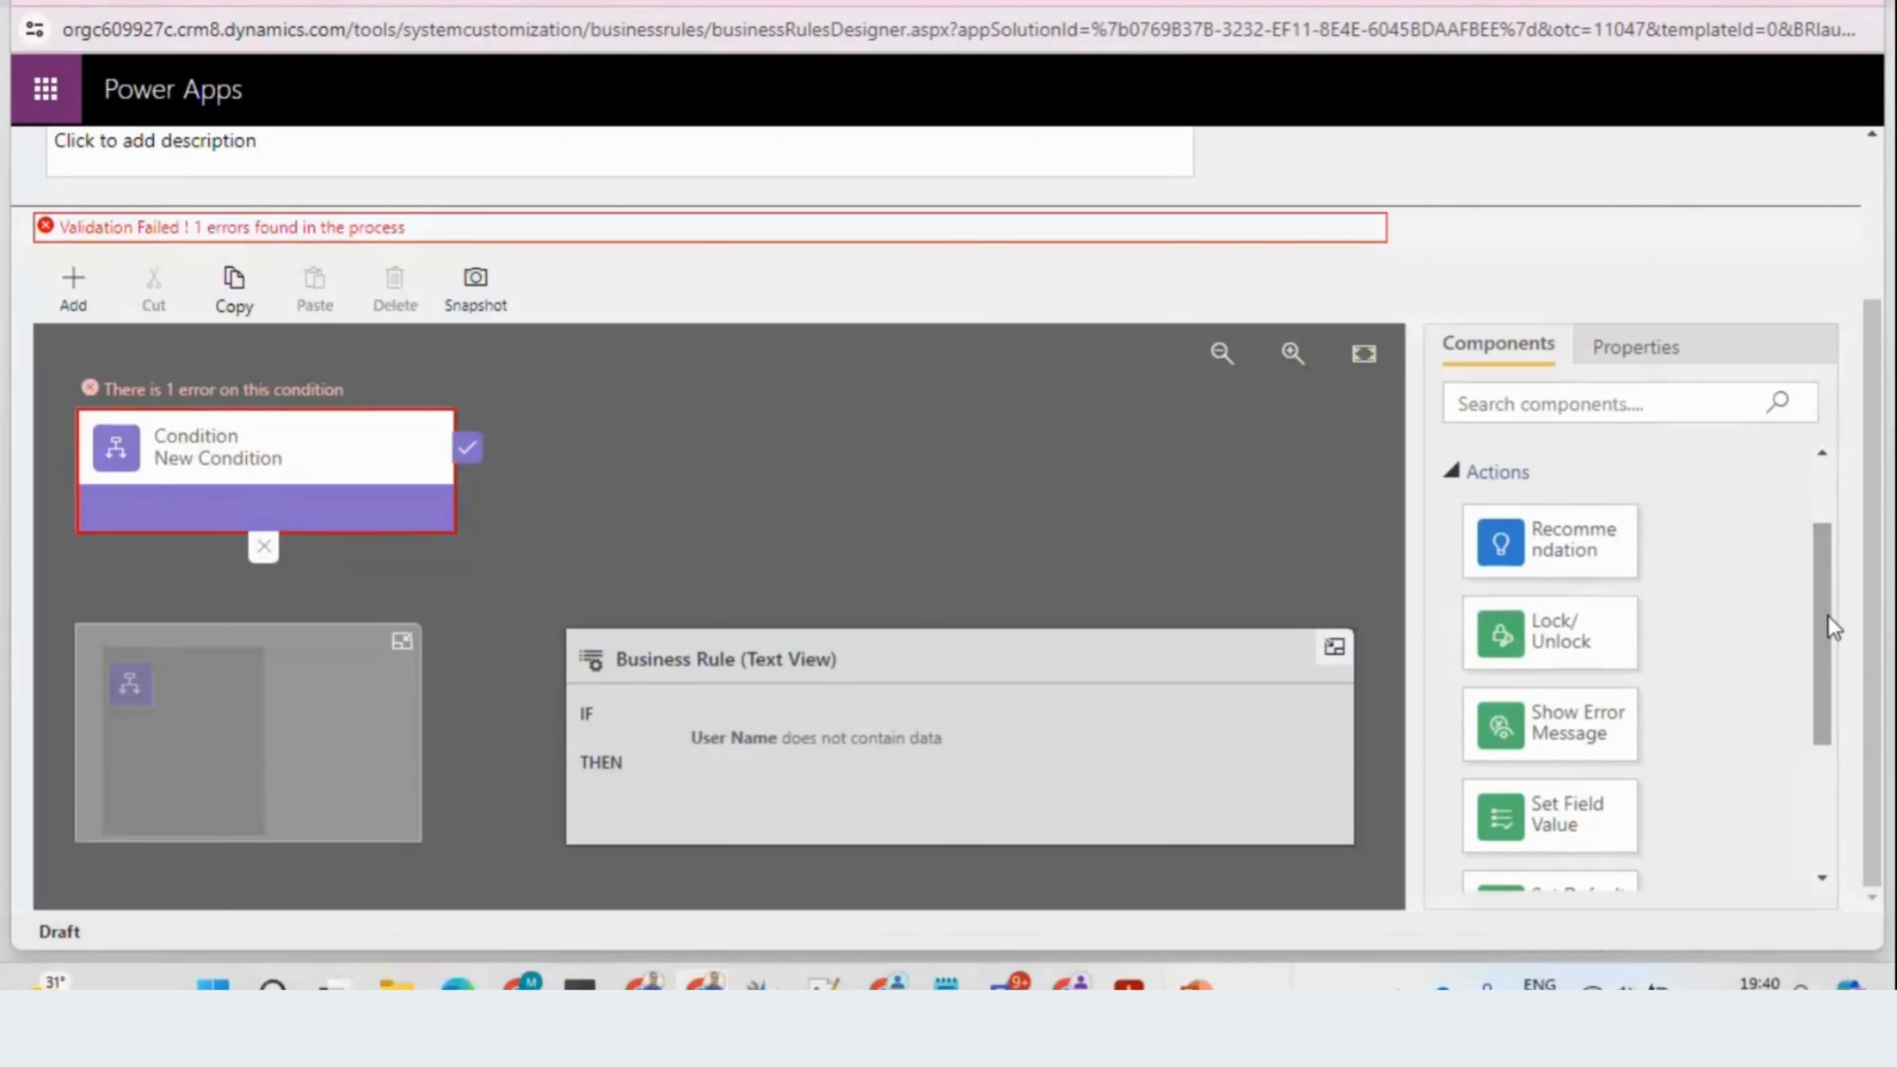
pyautogui.moveTo(1565, 644); pyautogui.dragTo(1455, 671)
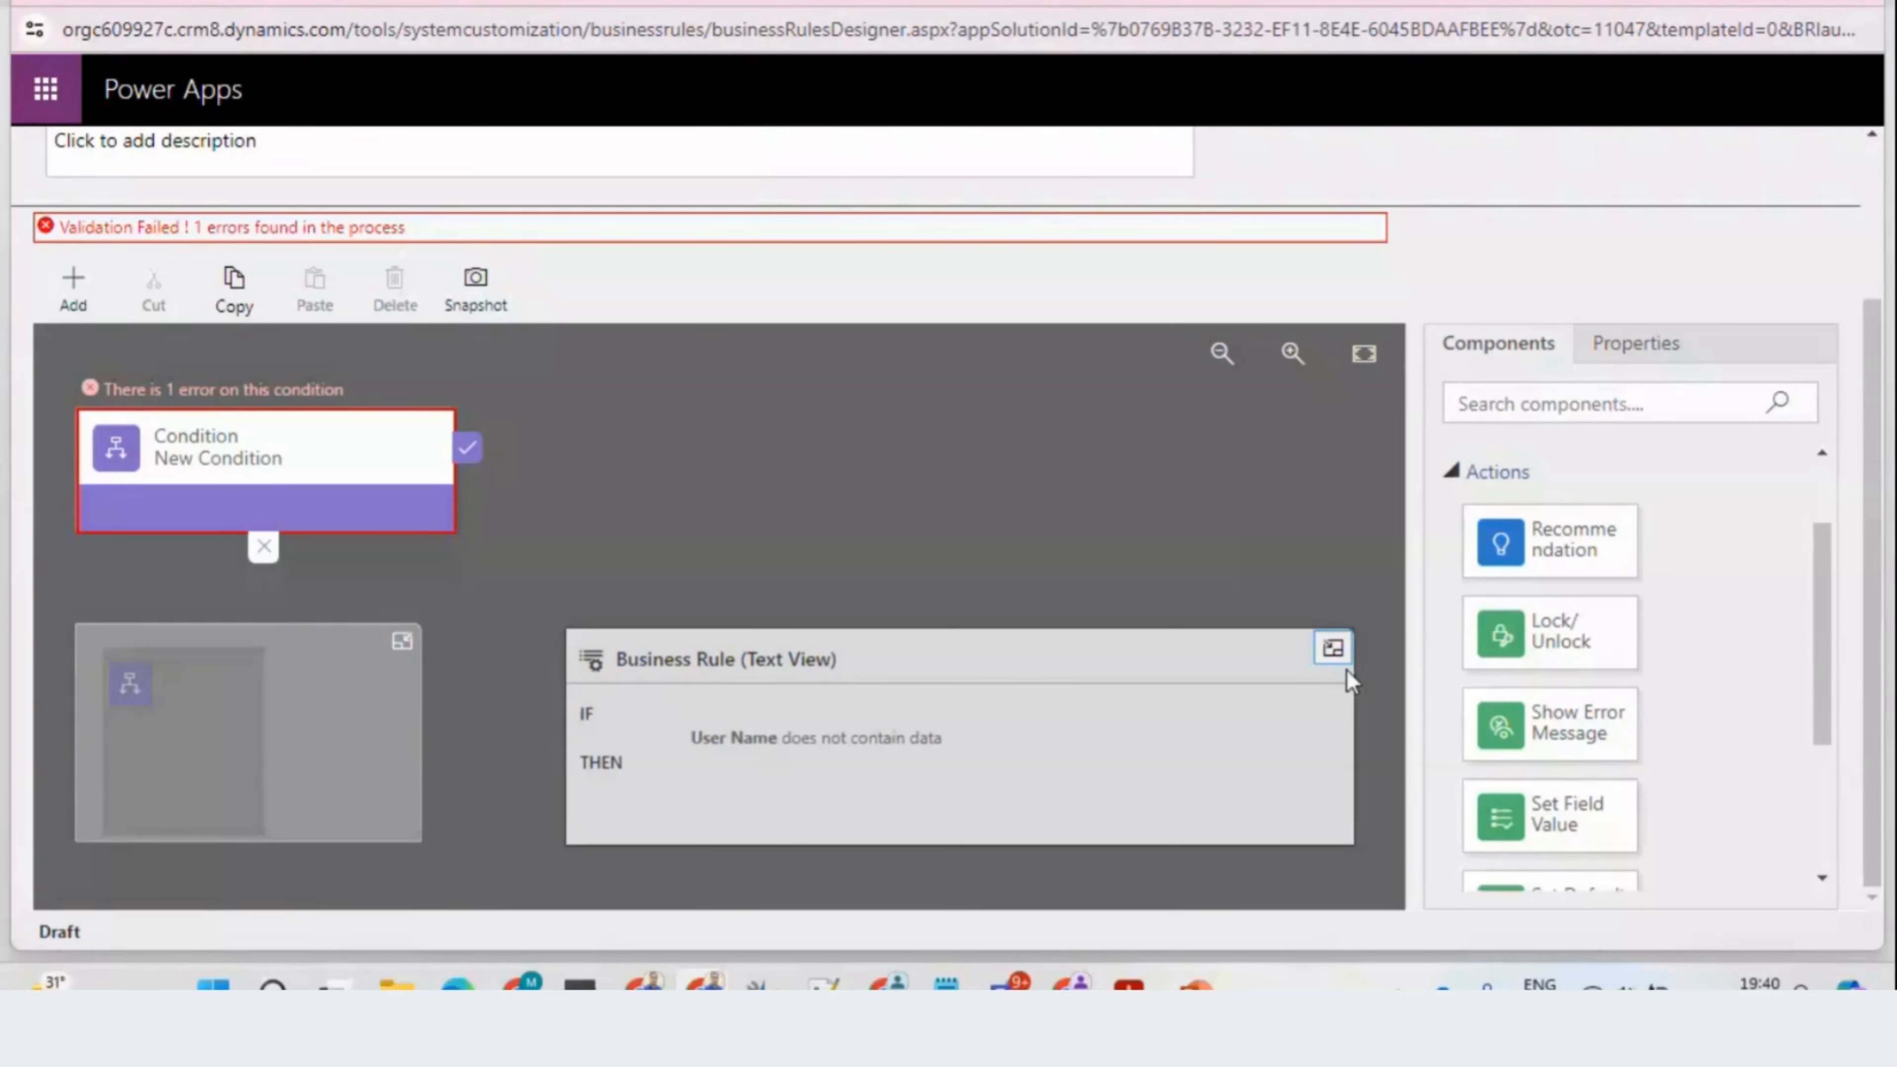
pyautogui.moveTo(1602, 625); pyautogui.dragTo(500, 484)
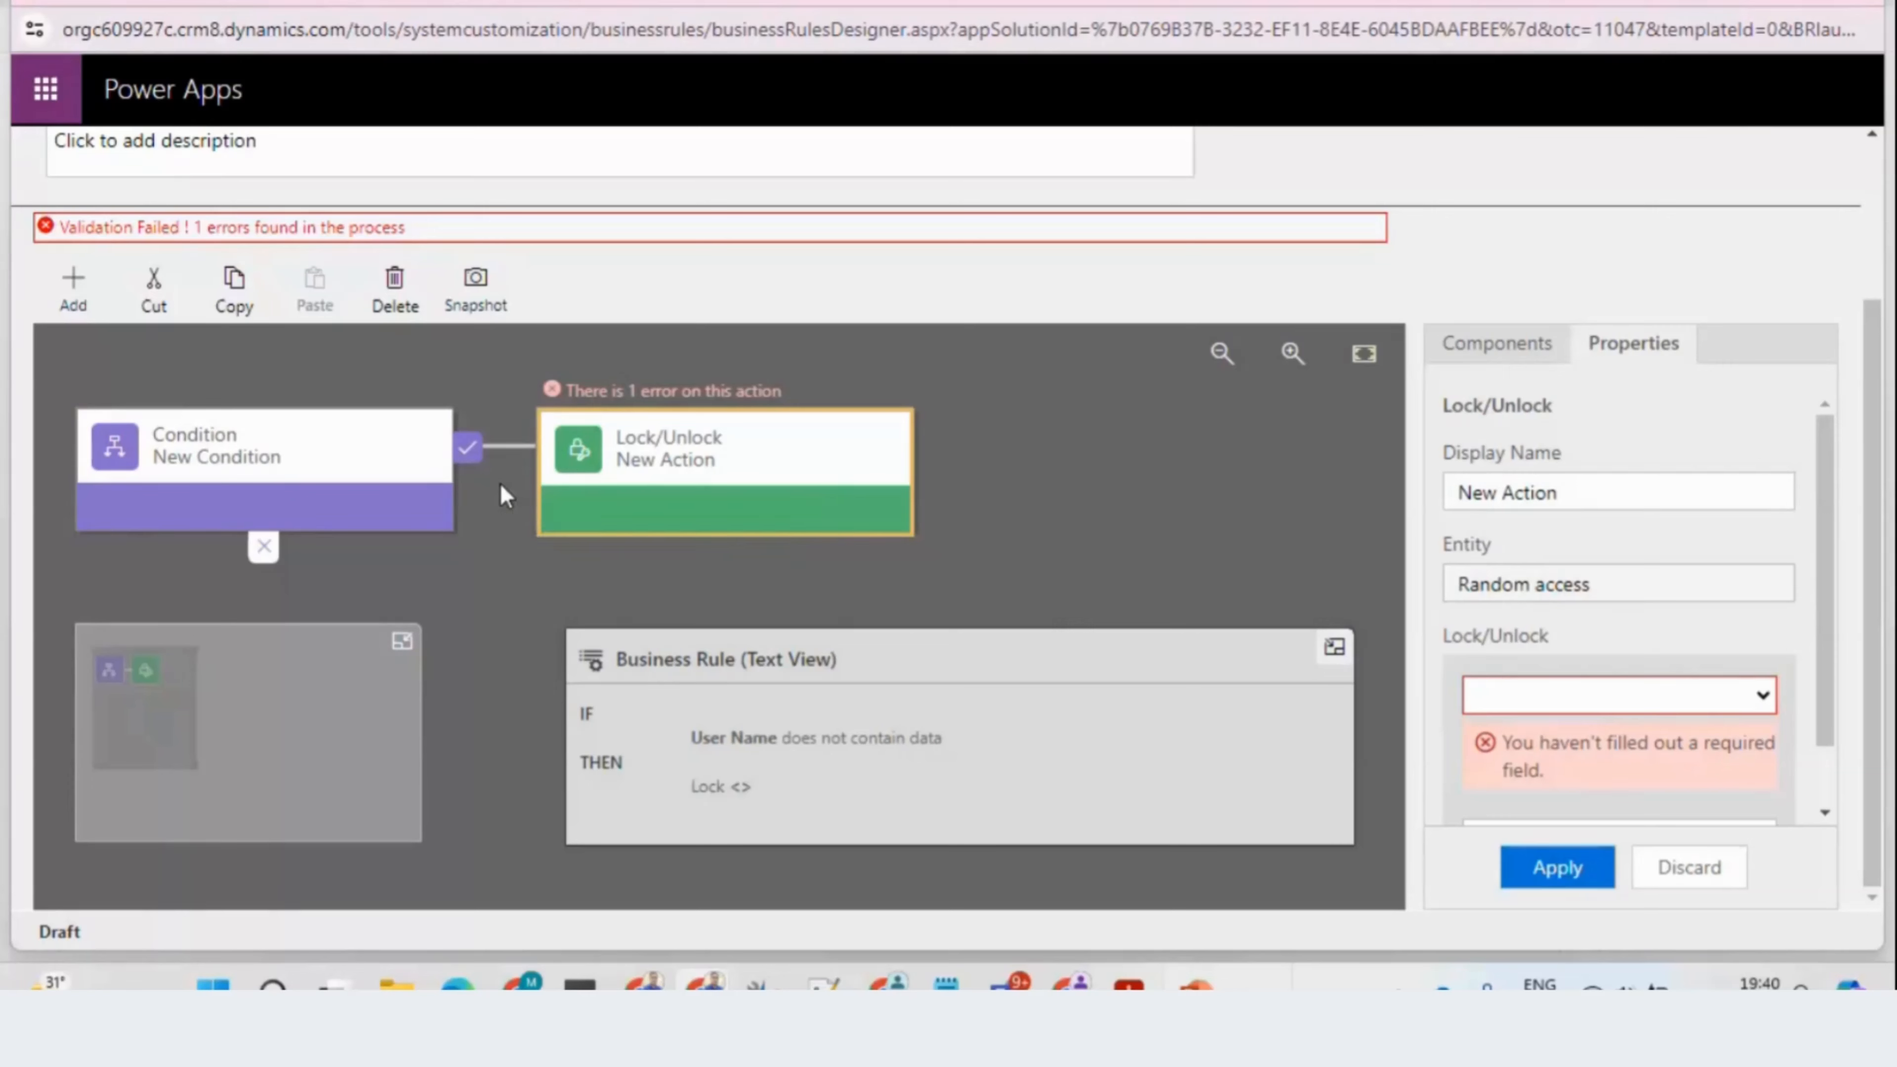
# Step: Switch to Notepad and split the requirement with a line break before "If" and a blank line before "then"
pyautogui.hotkey('alt', 'Tab')
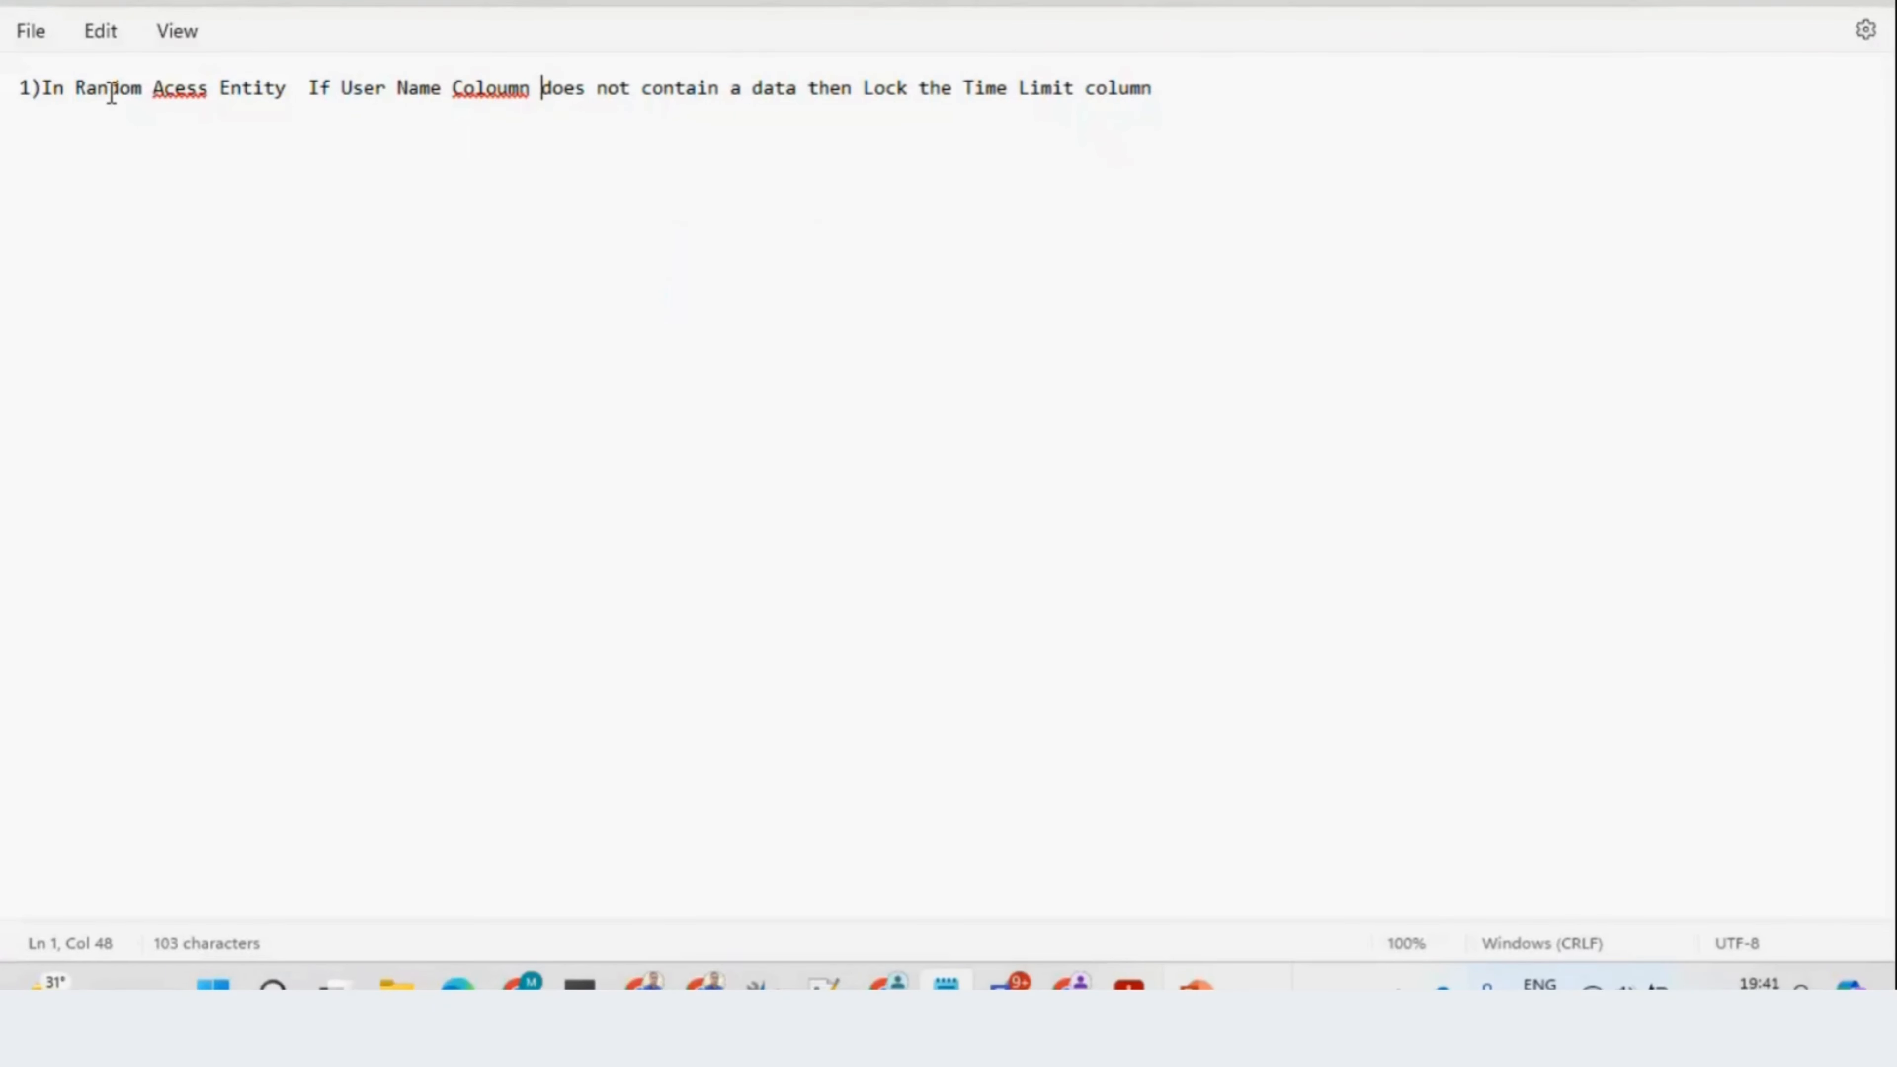
pyautogui.click(307, 88)
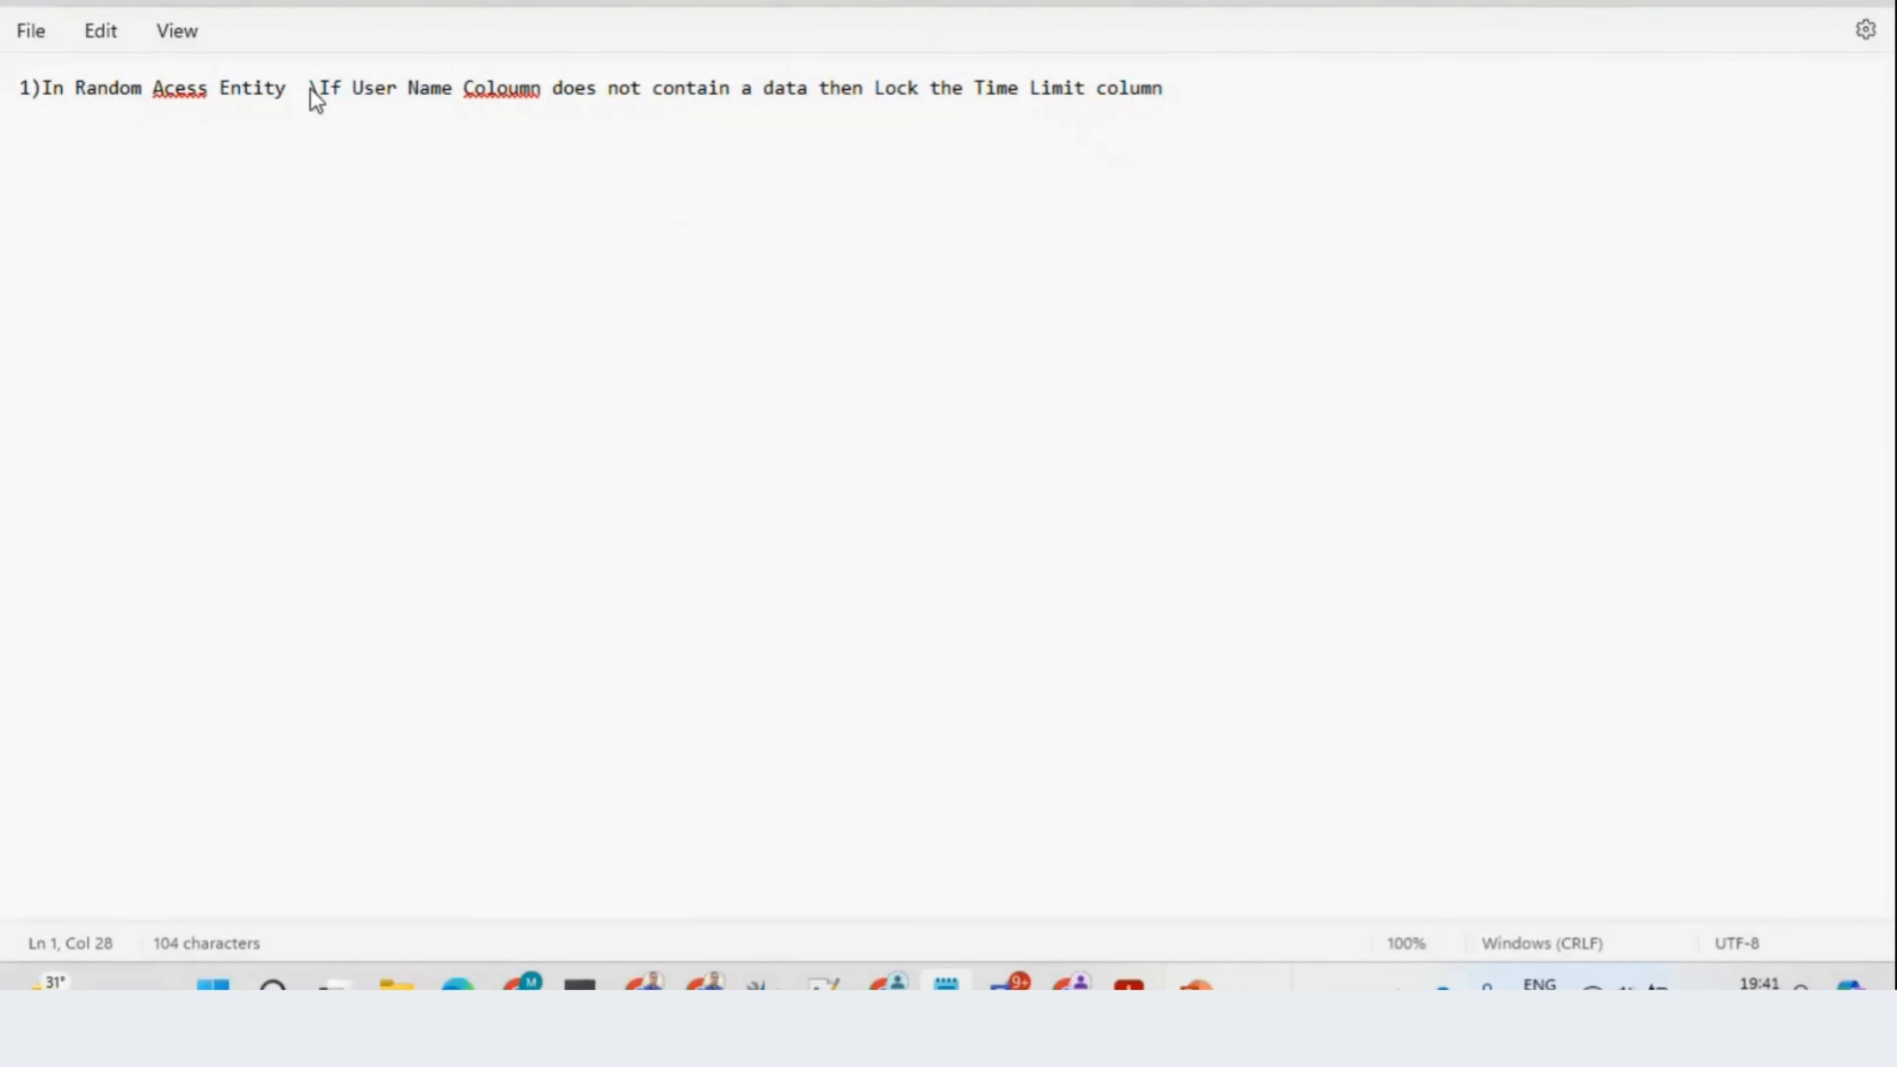
pyautogui.press('Return')
pyautogui.press('Right')
pyautogui.press('Right')
pyautogui.press('Right')
pyautogui.press('Right')
pyautogui.press('Right')
pyautogui.press('Right')
pyautogui.press('Right')
pyautogui.press('Right')
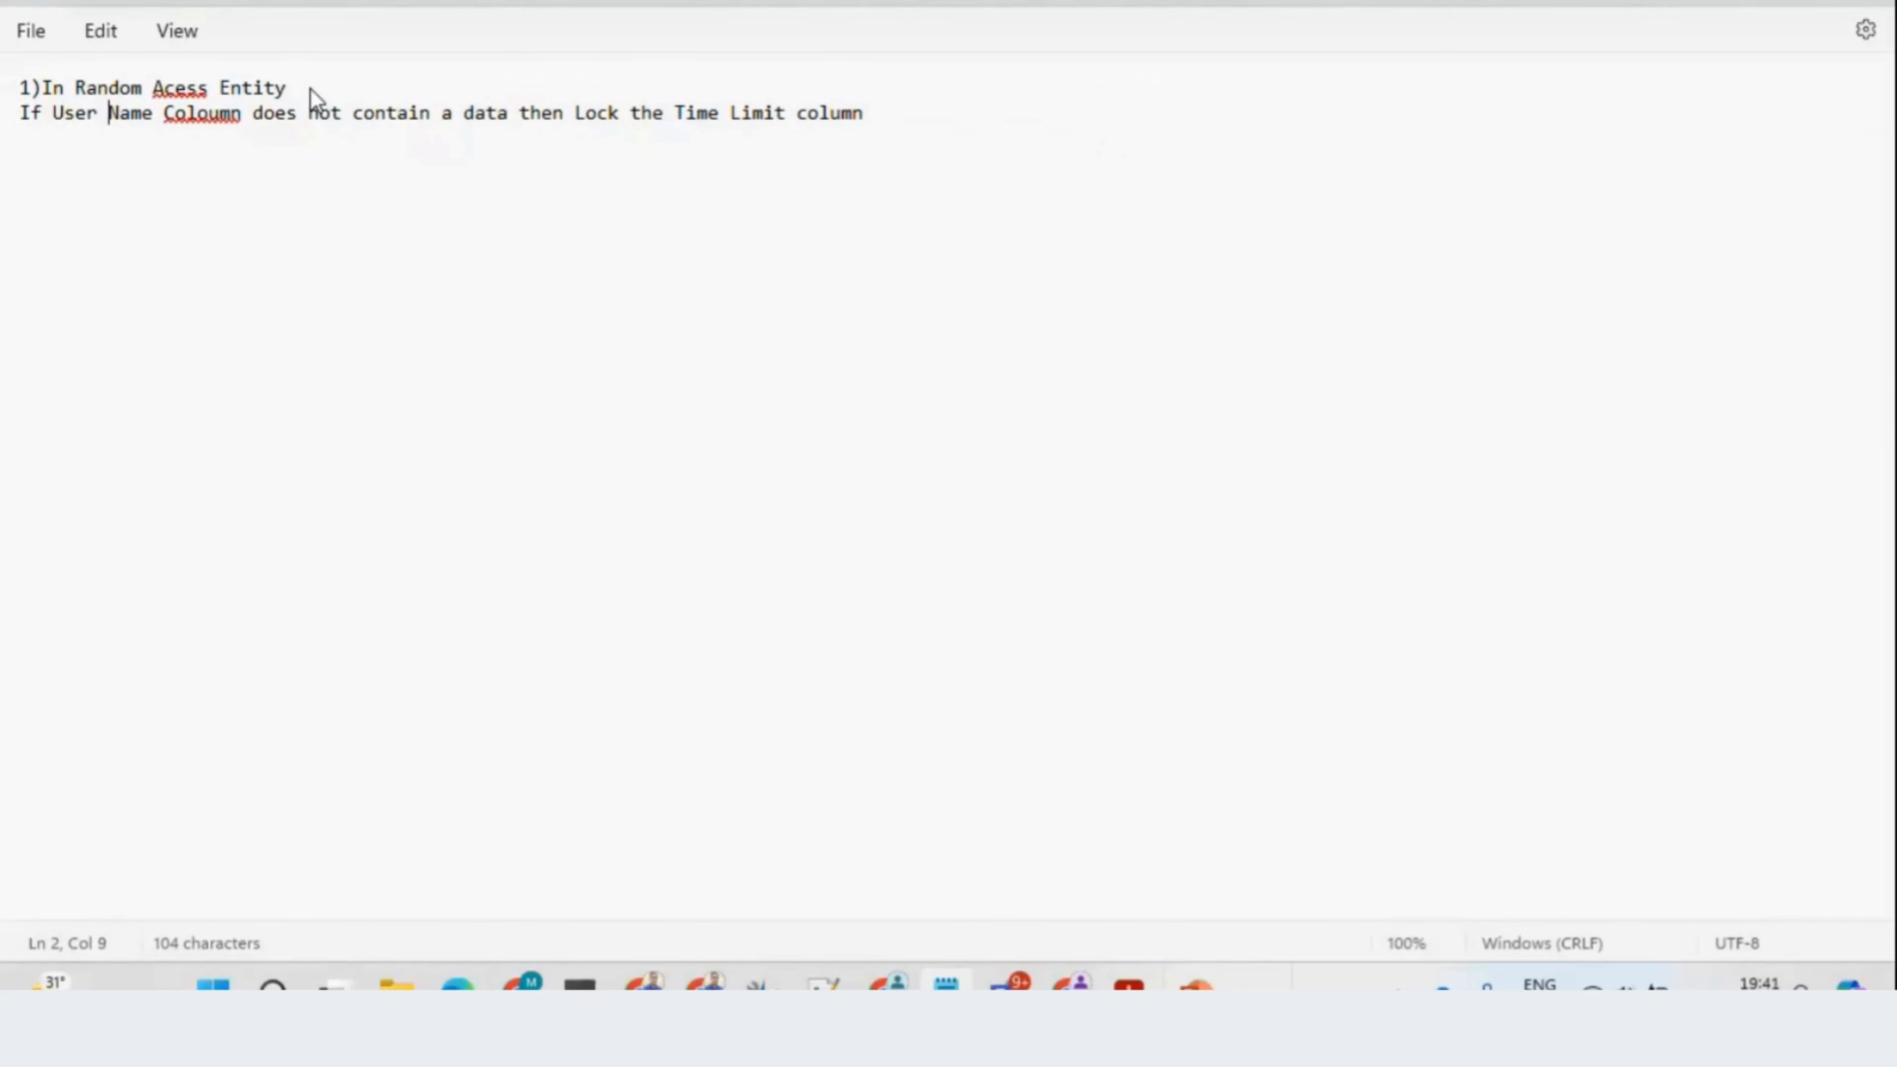
pyautogui.press('Right')
pyautogui.press('Right')
pyautogui.press('Right')
pyautogui.press('Right')
pyautogui.press('Right')
pyautogui.press('Right')
pyautogui.press('Right')
pyautogui.press('Right')
pyautogui.press('Right')
pyautogui.press('Right')
pyautogui.press('Right')
pyautogui.press('Right')
pyautogui.press('Right')
pyautogui.press('Right')
pyautogui.press('Right')
pyautogui.press('Right')
pyautogui.press('Right')
pyautogui.press('Right')
pyautogui.press('Right')
pyautogui.press('Right')
pyautogui.press('Right')
pyautogui.press('Right')
pyautogui.press('Right')
pyautogui.press('Right')
pyautogui.press('Right')
pyautogui.press('Right')
pyautogui.press('Right')
pyautogui.press('Right')
pyautogui.press('Right')
pyautogui.press('Return')
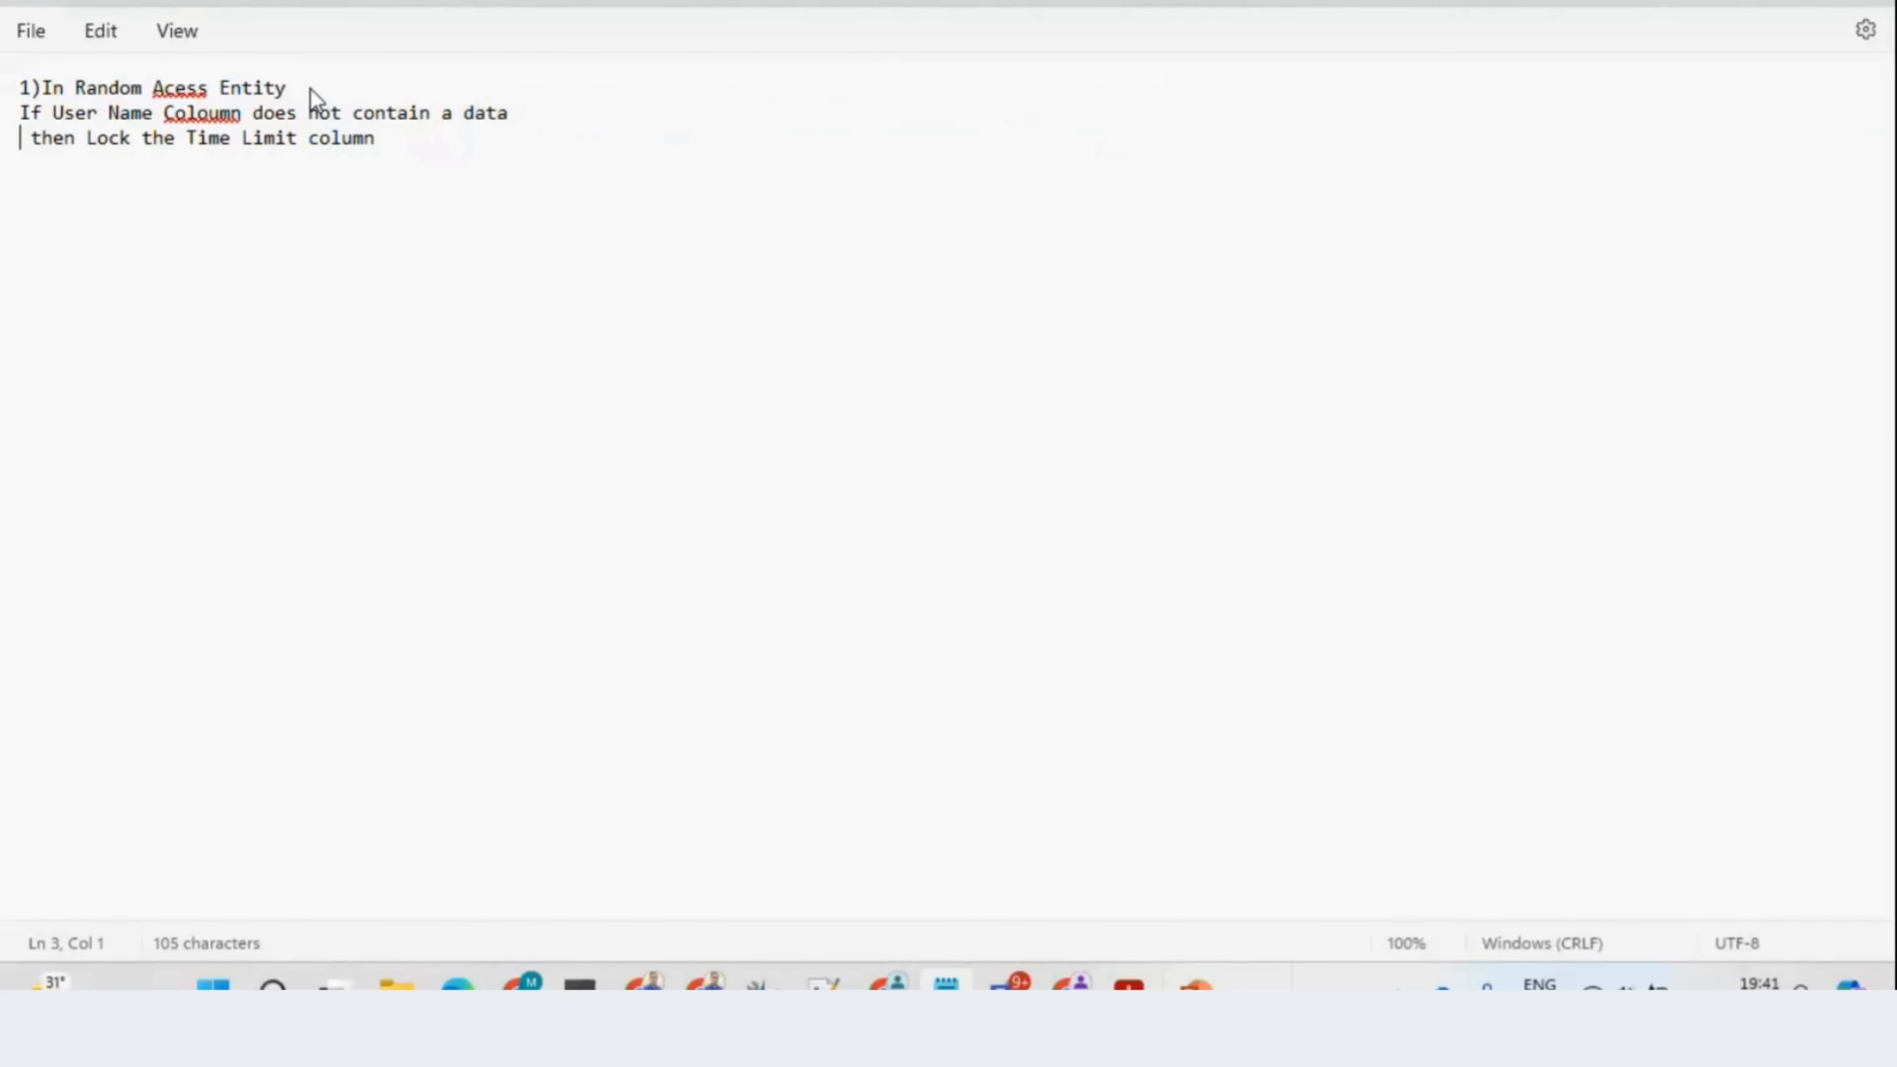
pyautogui.press('Return')
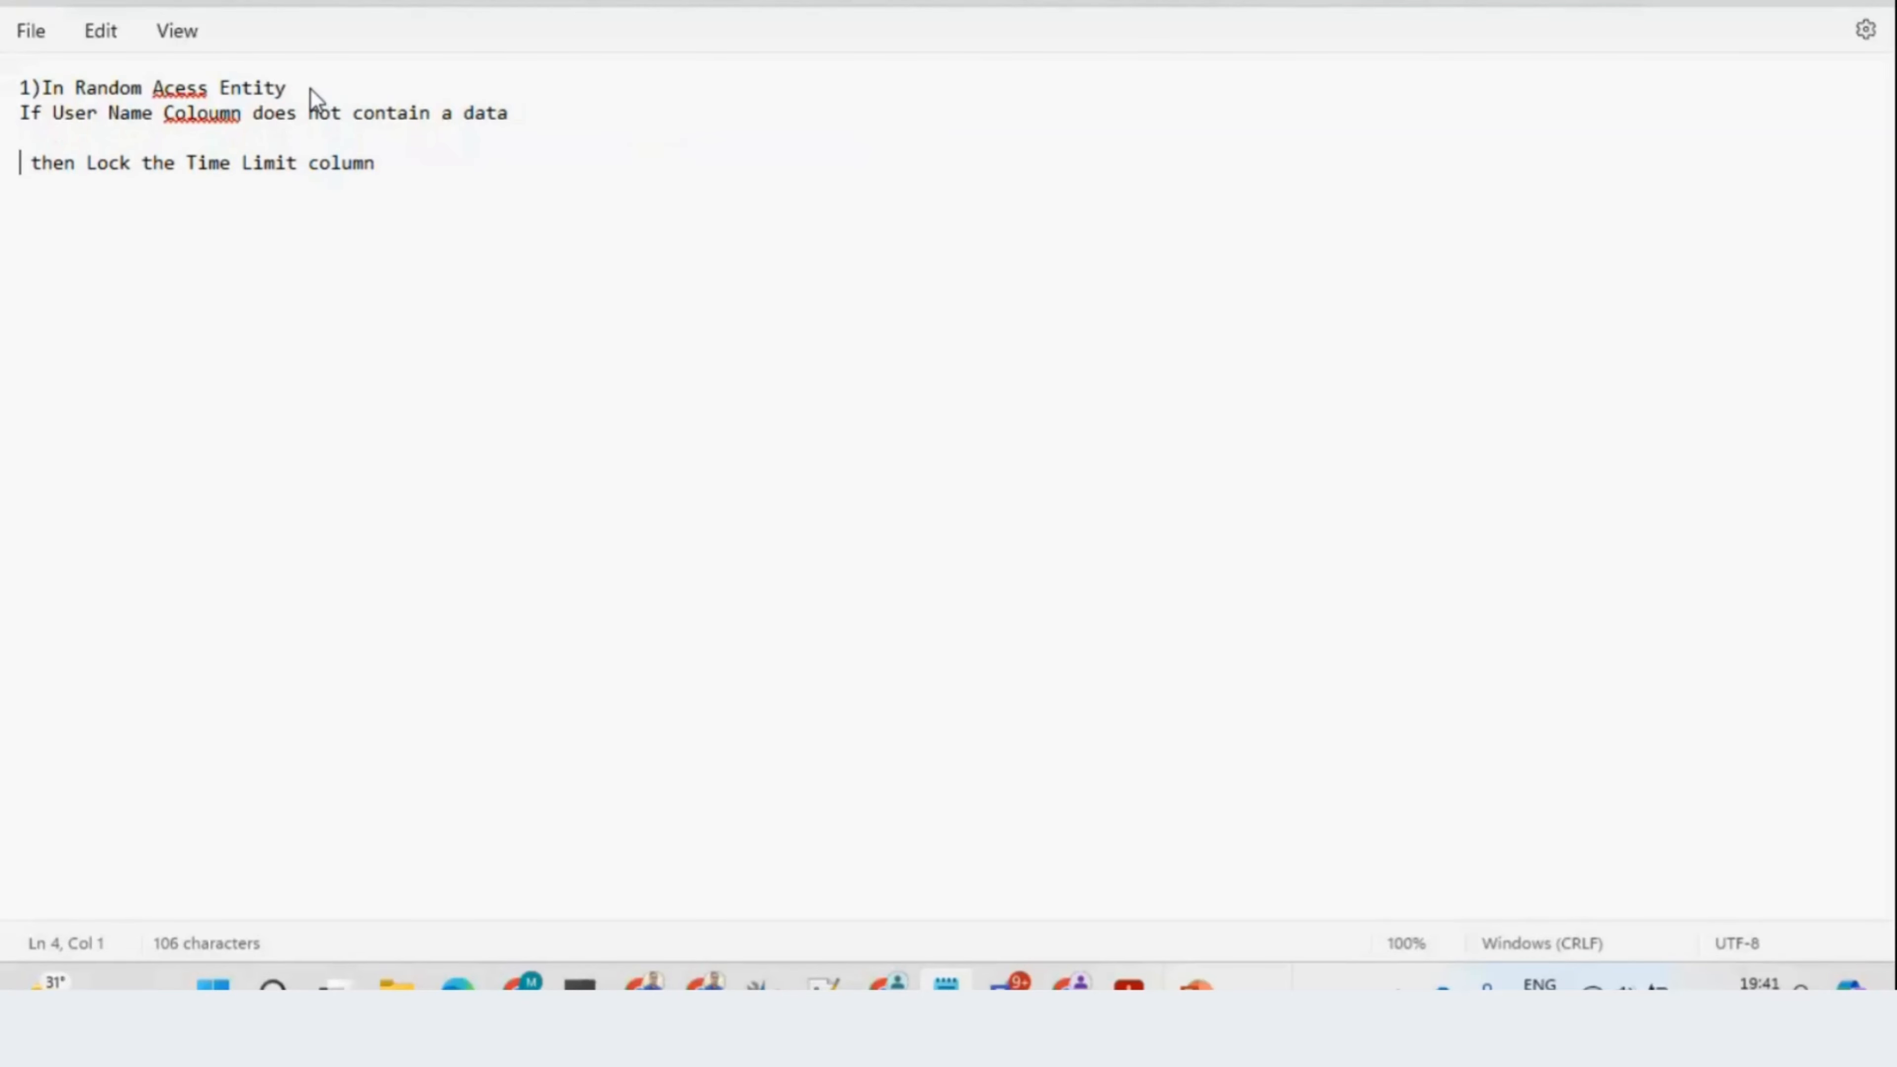
# Step: Look through the Lock/Unlock action's field choices in the designer, and highlight "Time Limit" in the Notepad requirement
pyautogui.hotkey('alt', 'Tab')
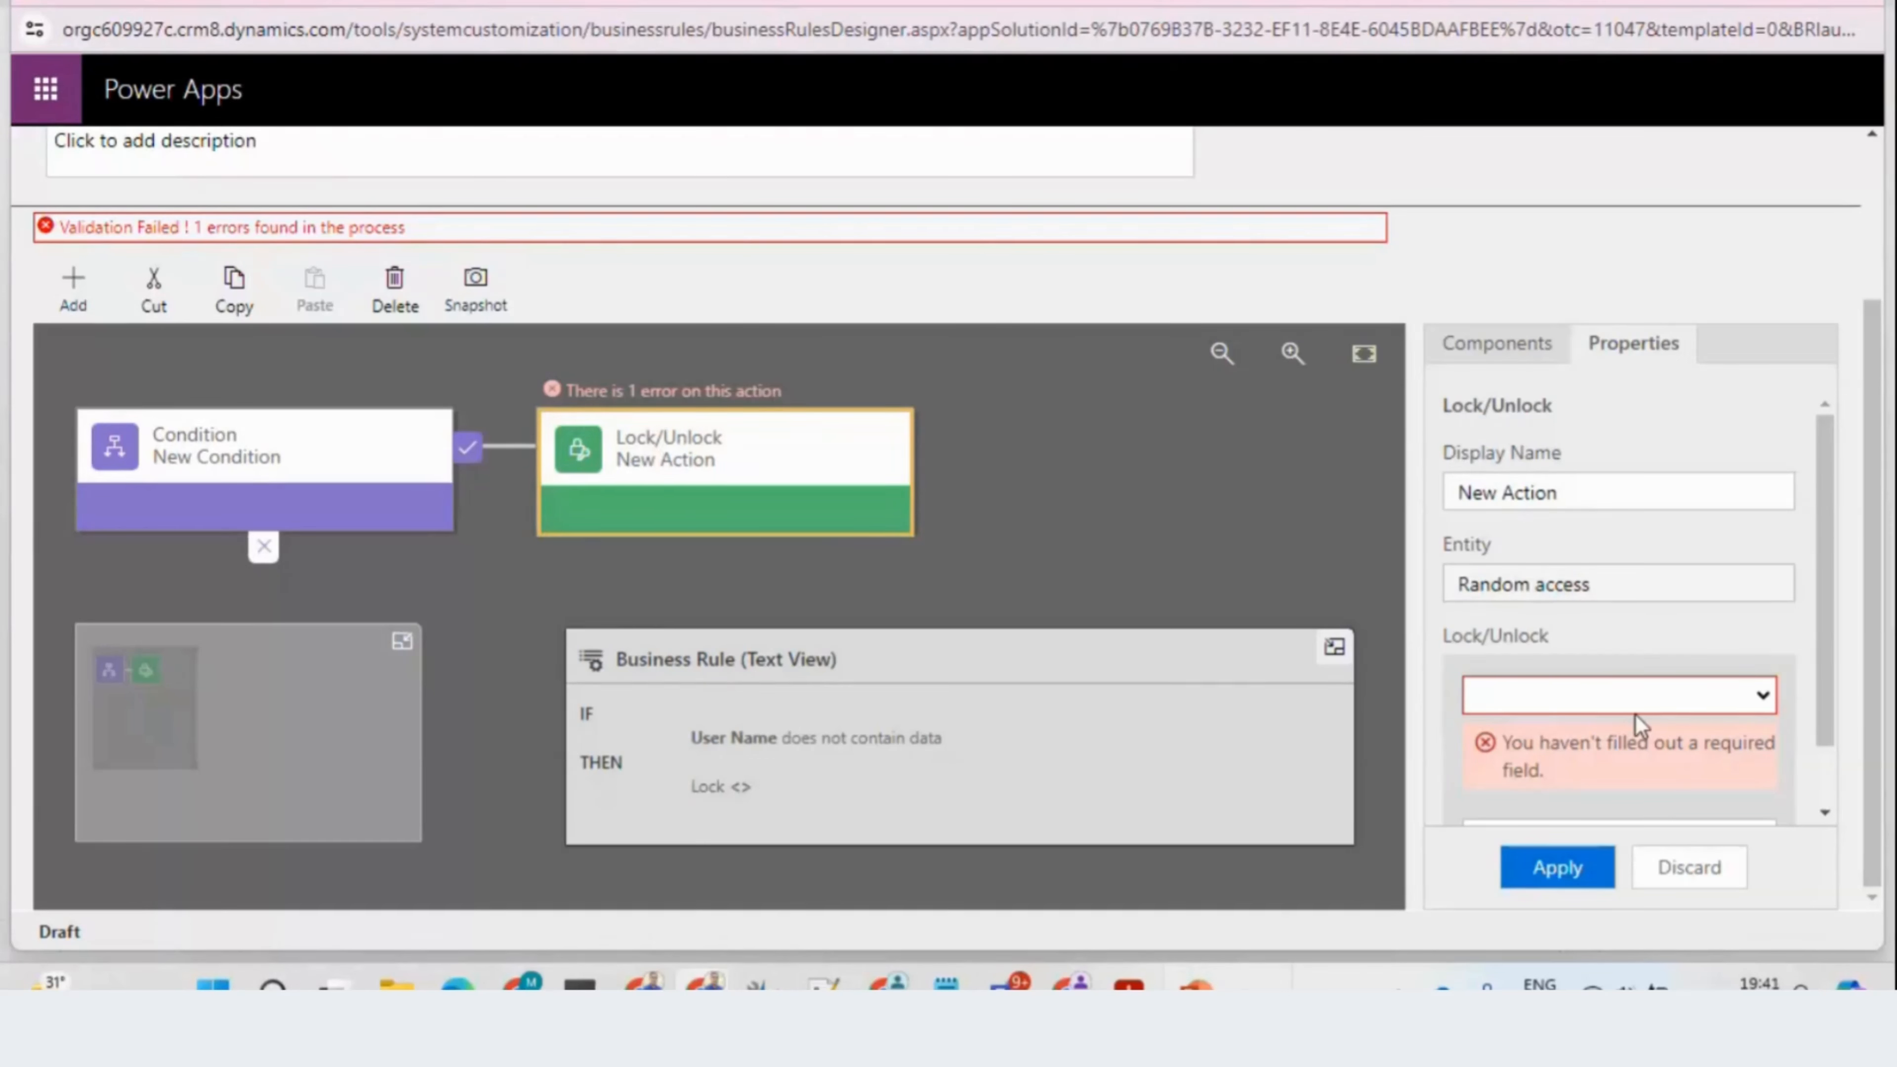
pyautogui.click(1638, 698)
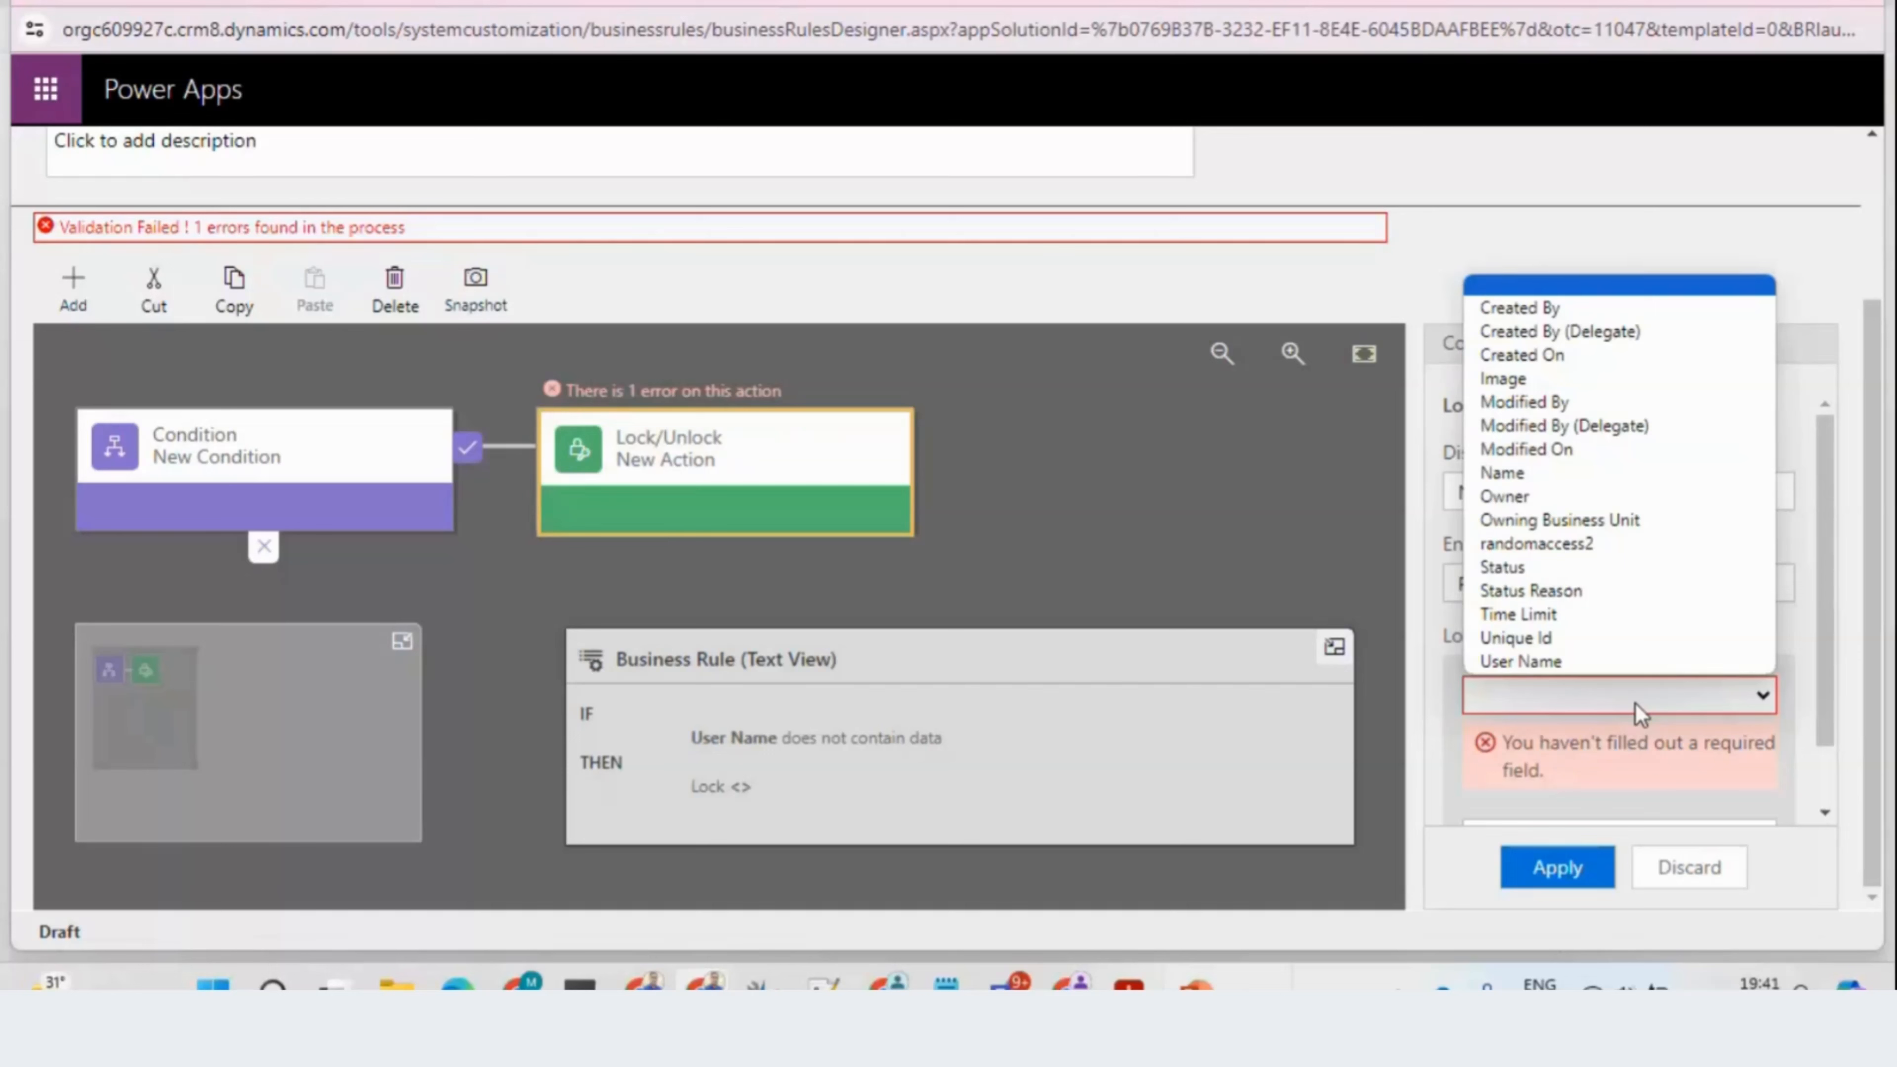
pyautogui.click(1638, 710)
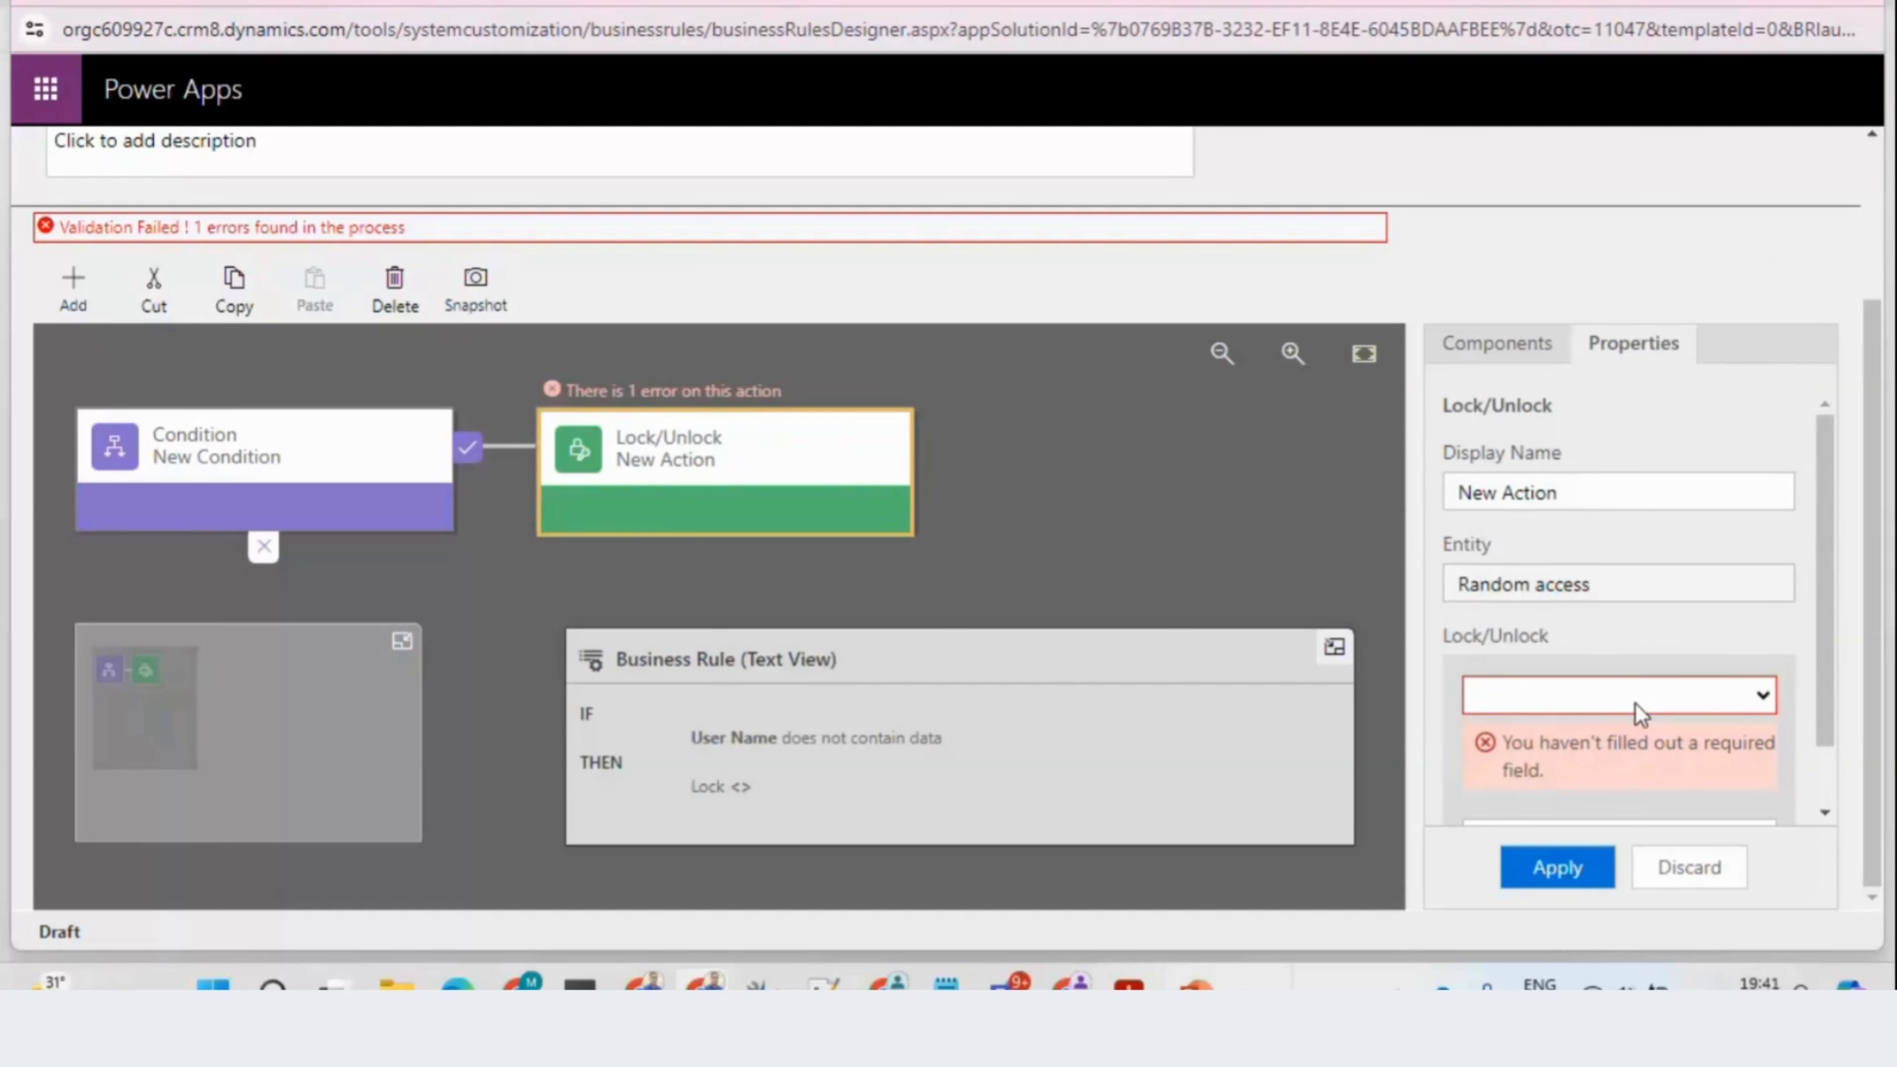
pyautogui.click(1638, 703)
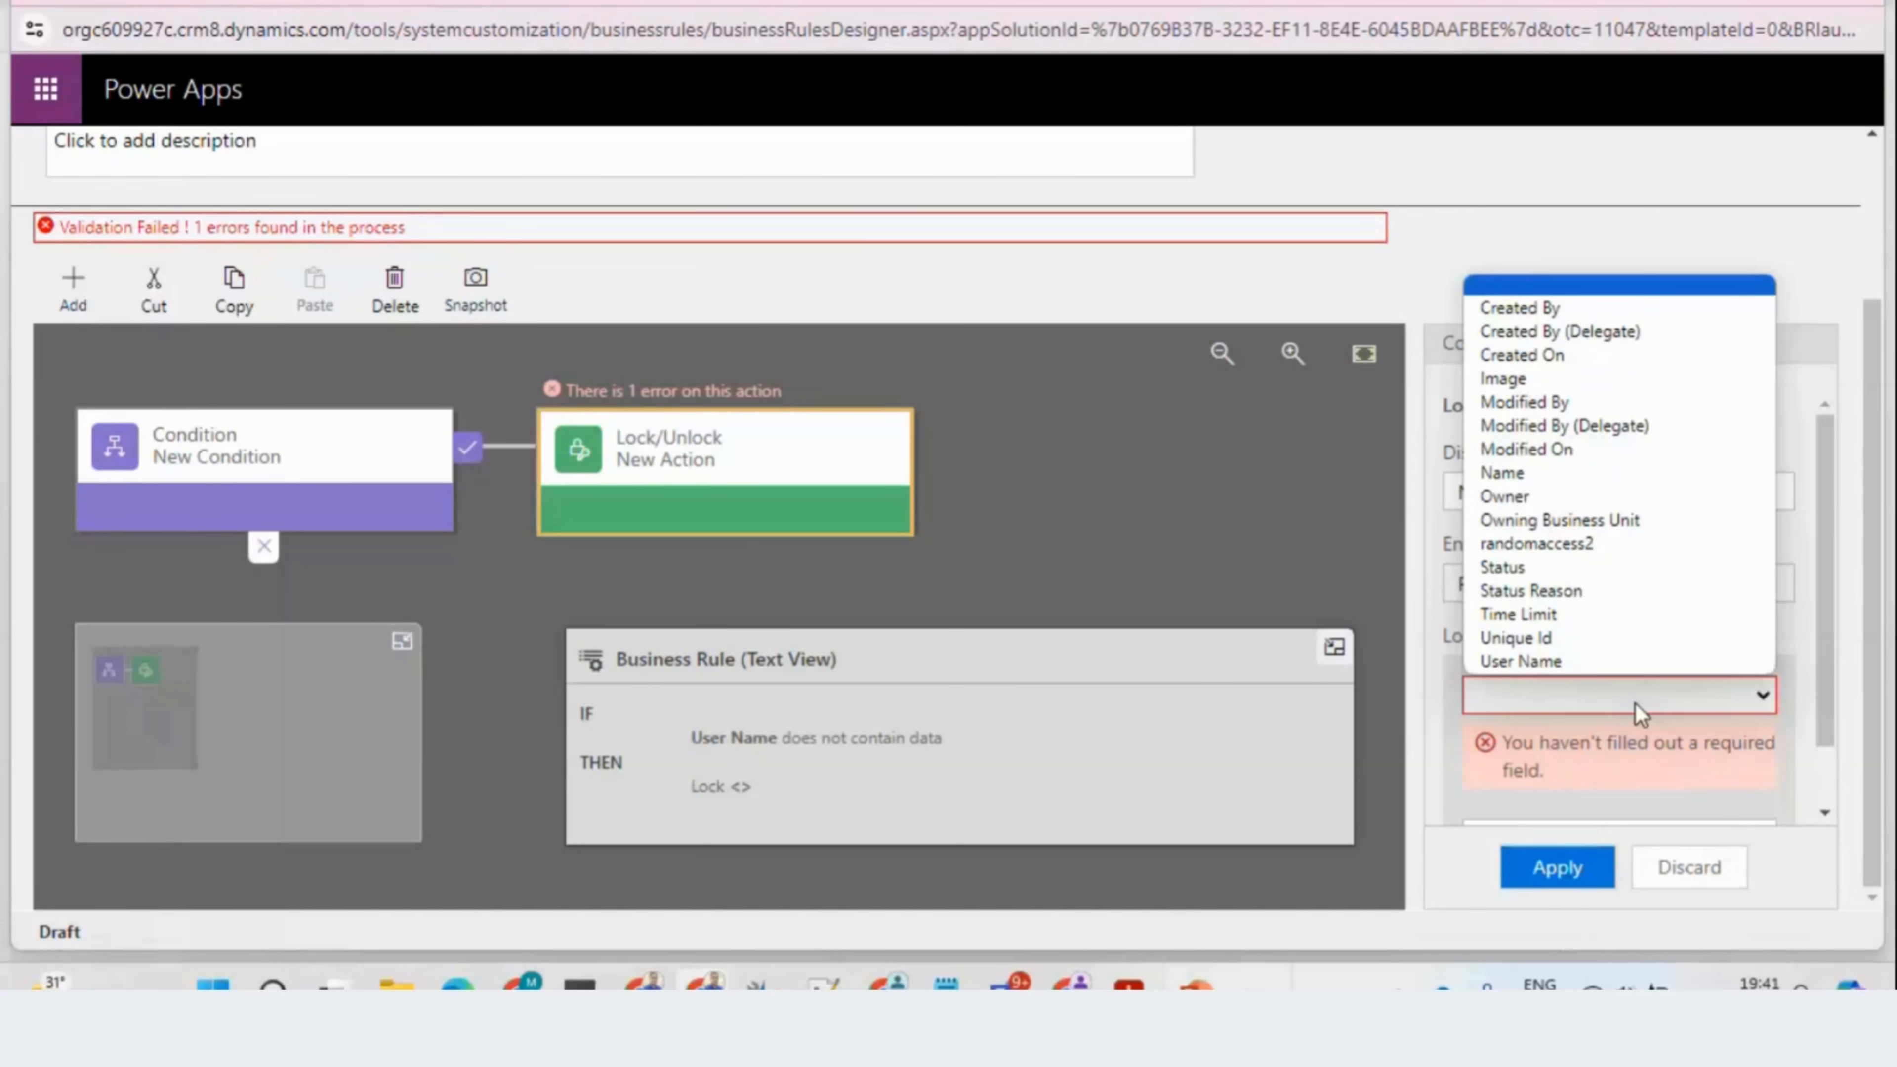
pyautogui.hotkey('alt', 'Tab')
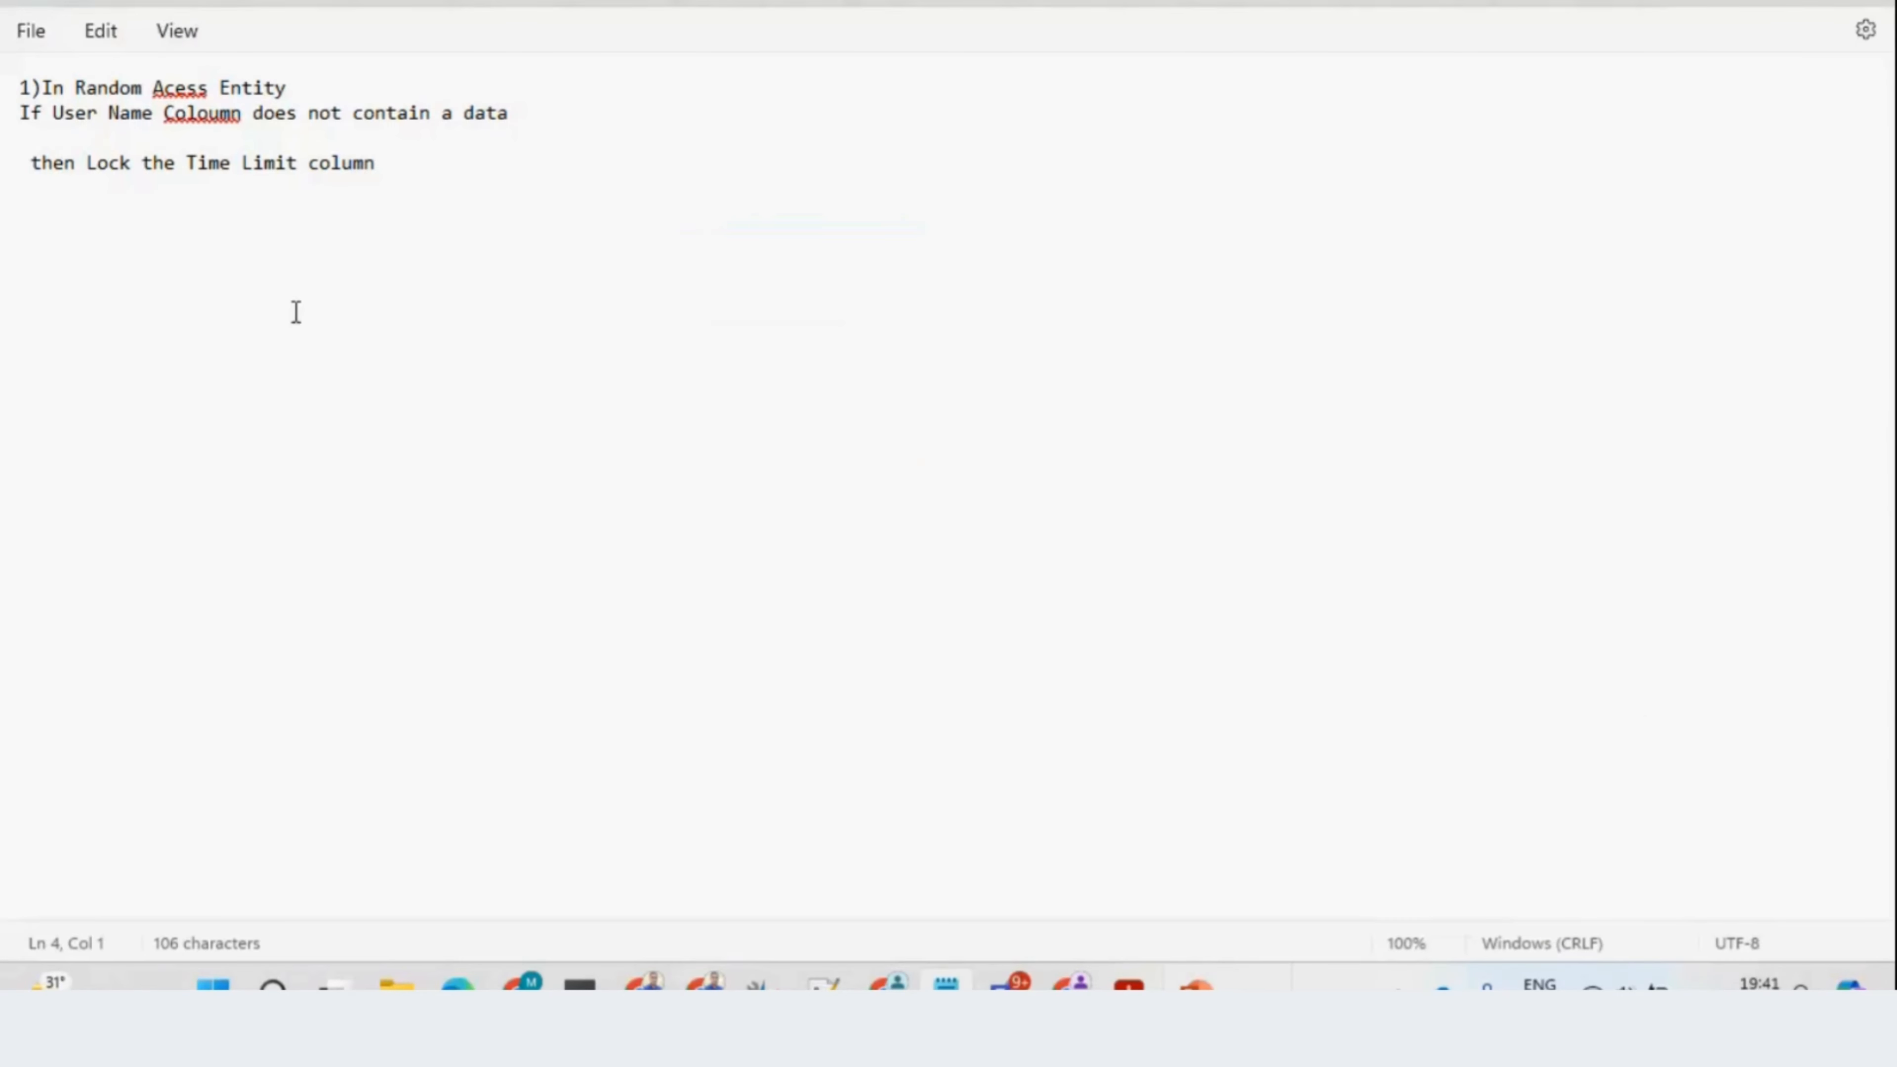
pyautogui.click(180, 166)
pyautogui.moveTo(181, 169); pyautogui.dragTo(306, 188)
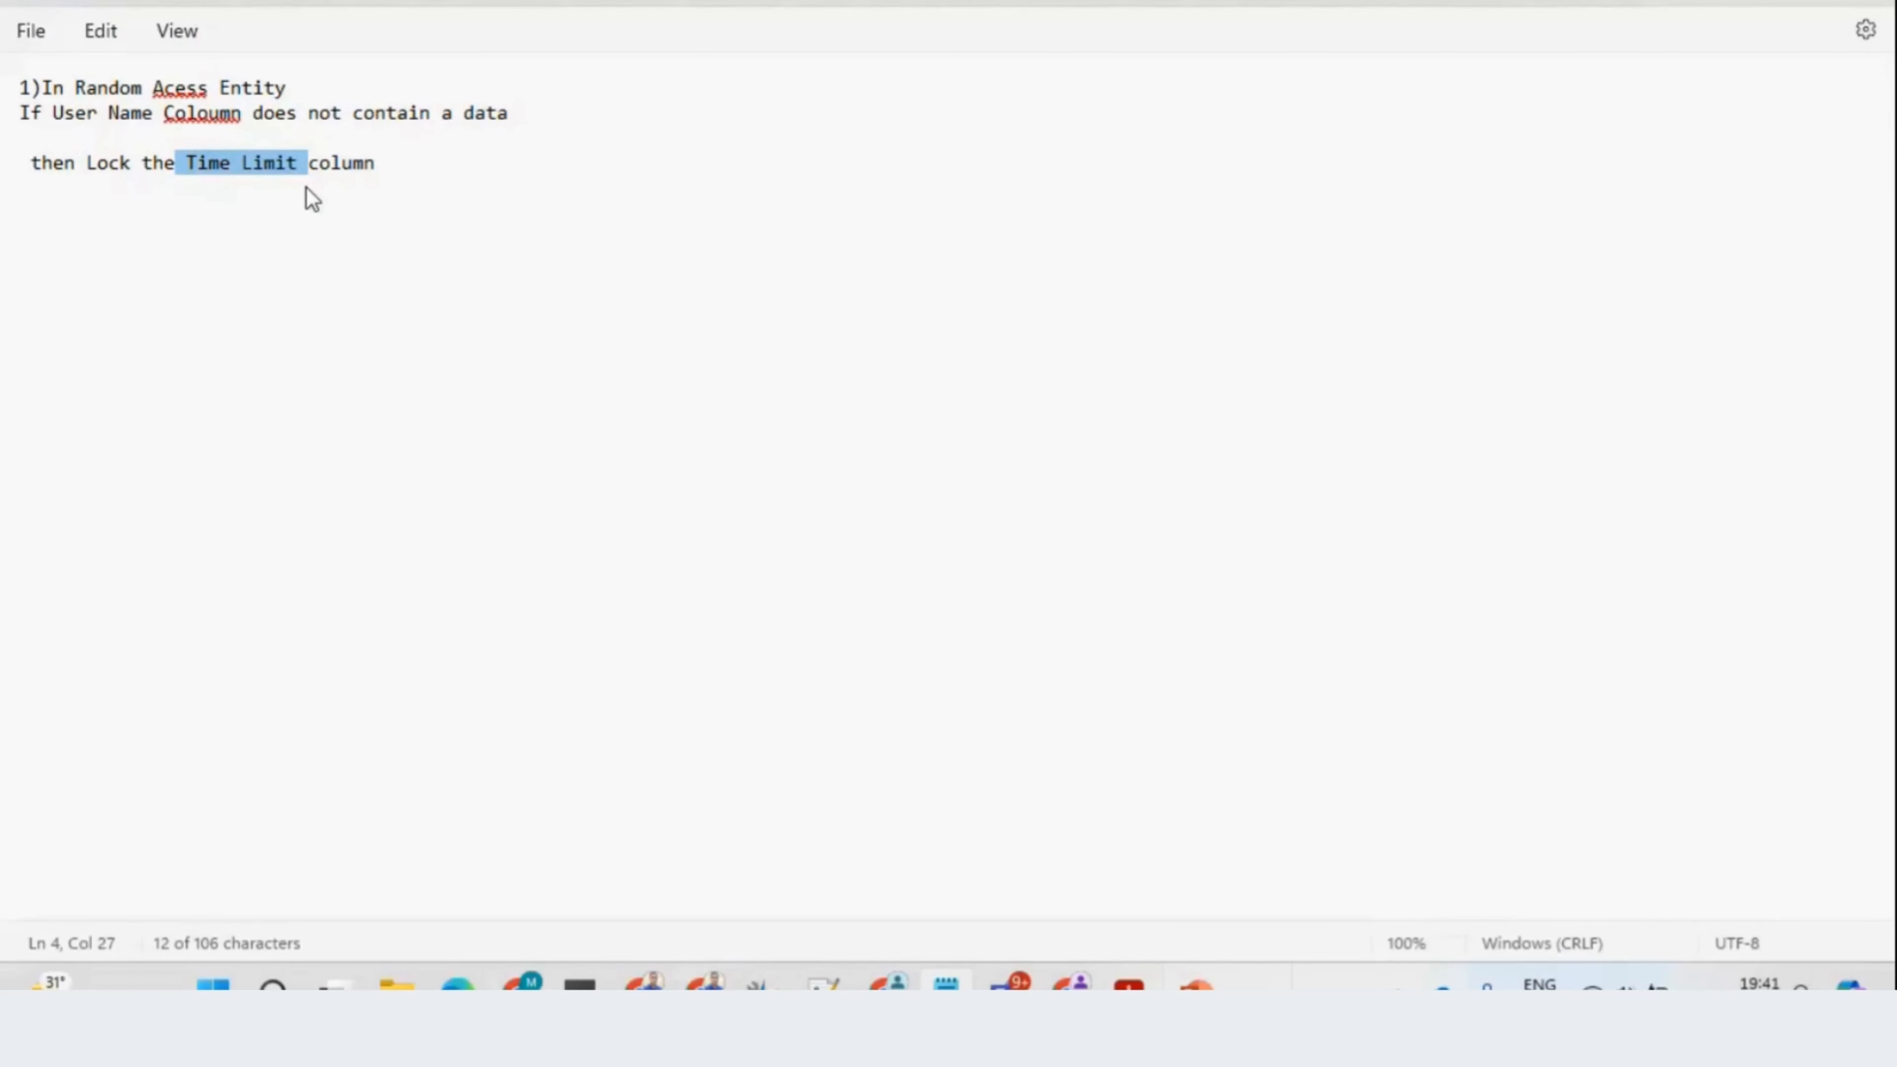
# Step: Switch back to the business rule designer and set the Lock/Unlock action's field to Time Limit
pyautogui.hotkey('alt', 'Tab')
pyautogui.click(1568, 699)
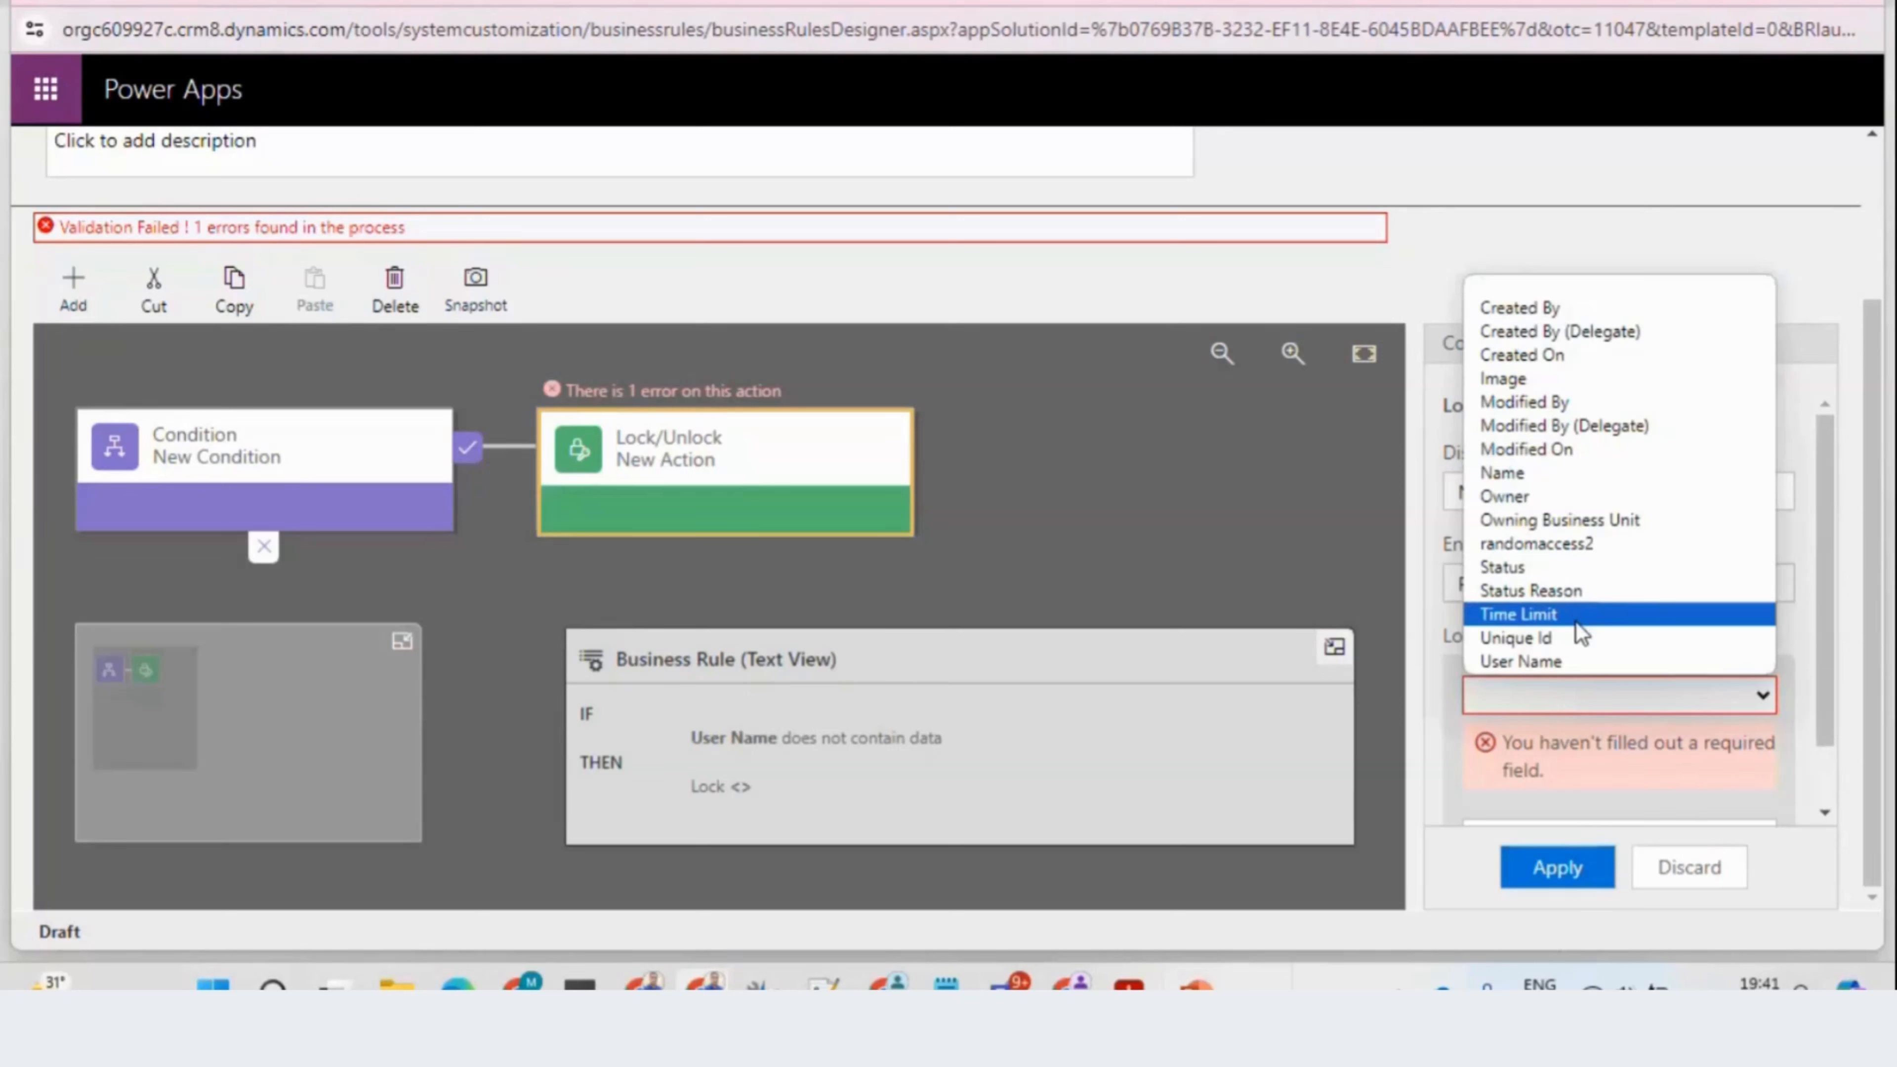
pyautogui.click(1539, 614)
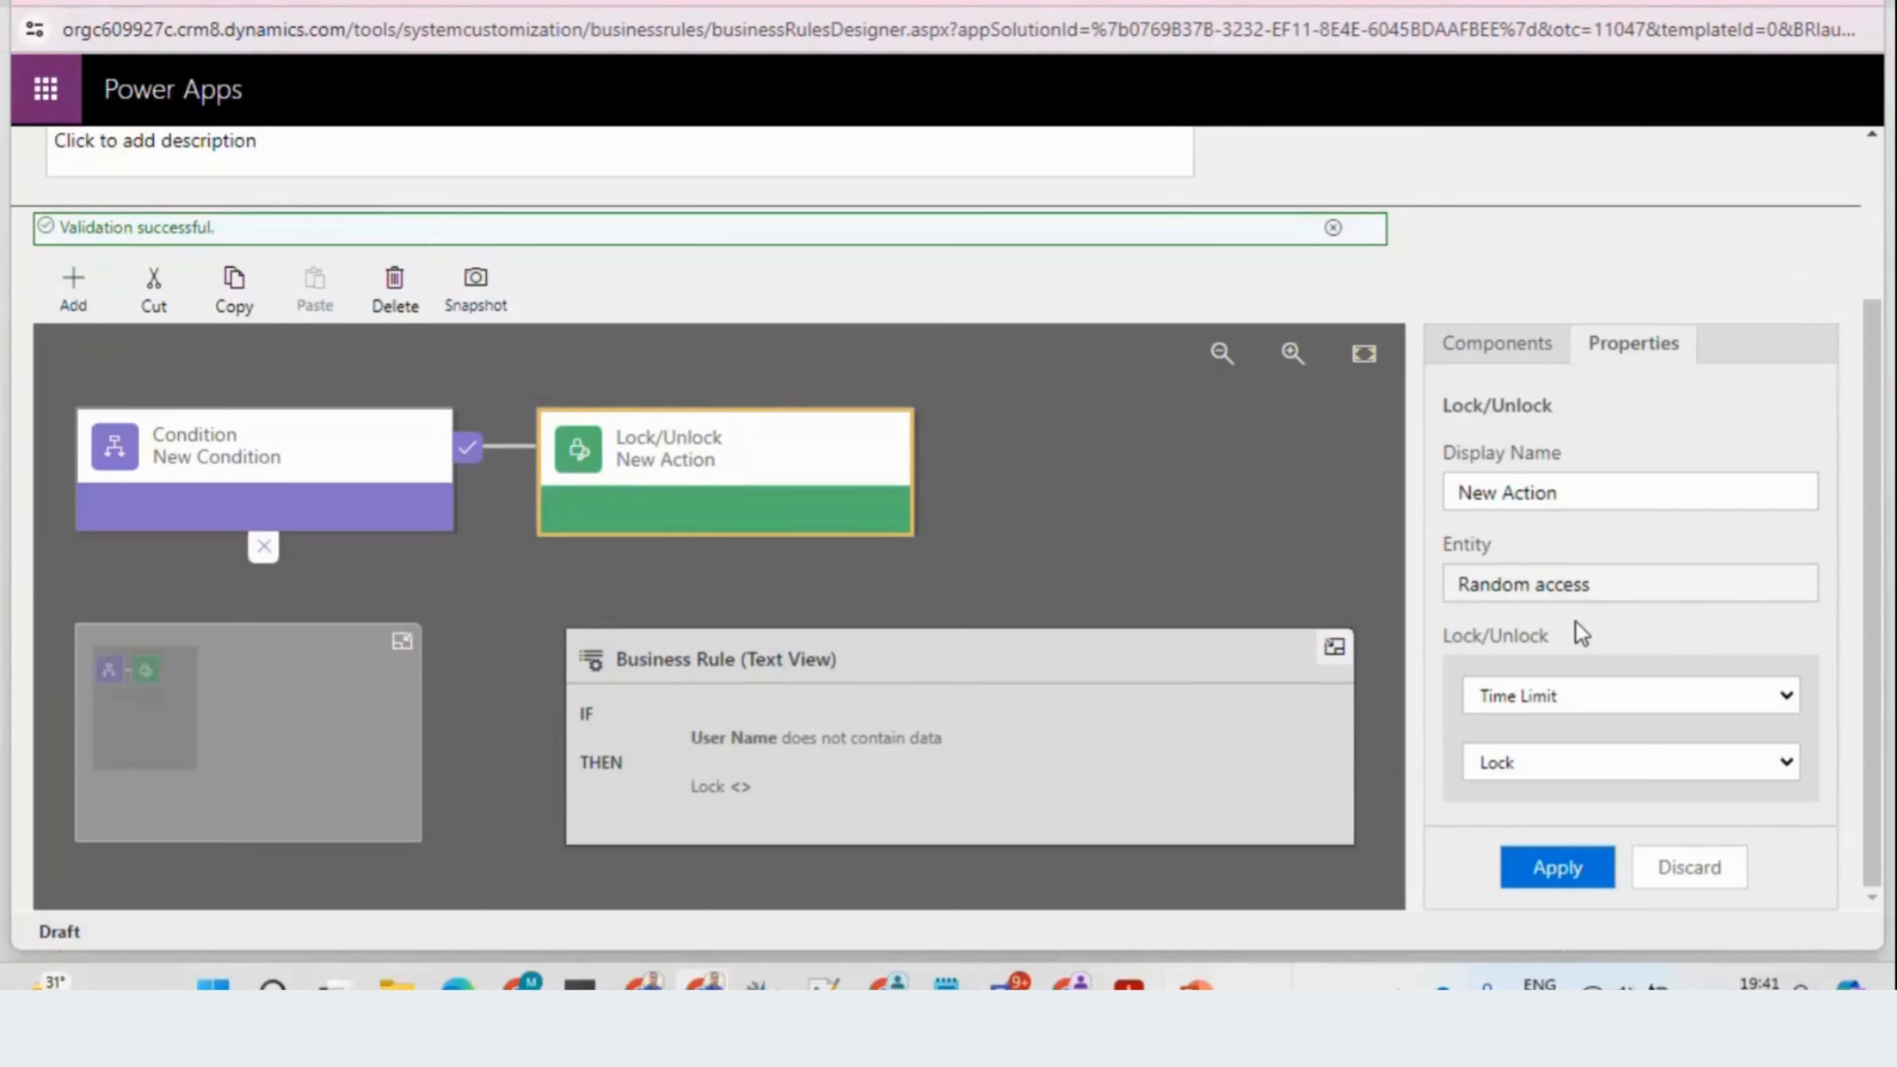
# Step: Apply the Time Limit lock to the true-branch action and add a second Lock/Unlock action to the false branch of New Condition
pyautogui.click(1580, 874)
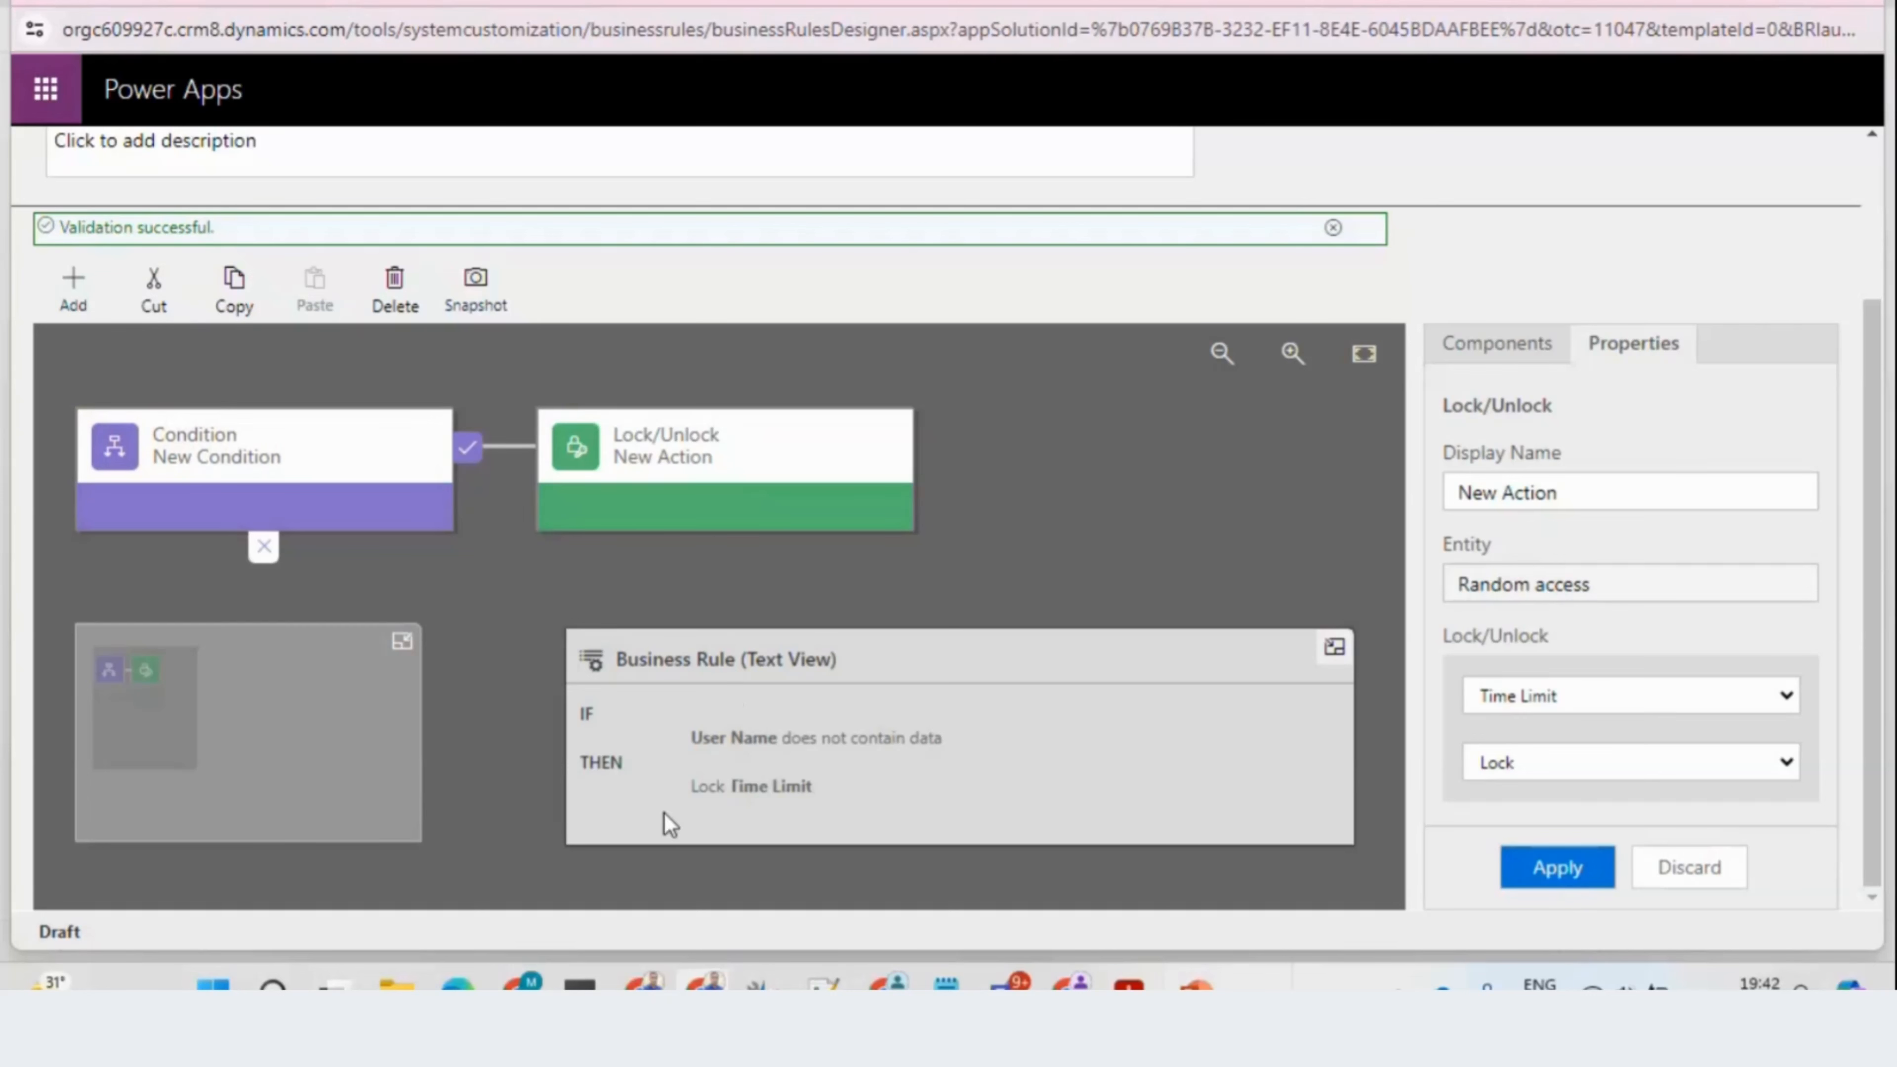
pyautogui.click(1497, 345)
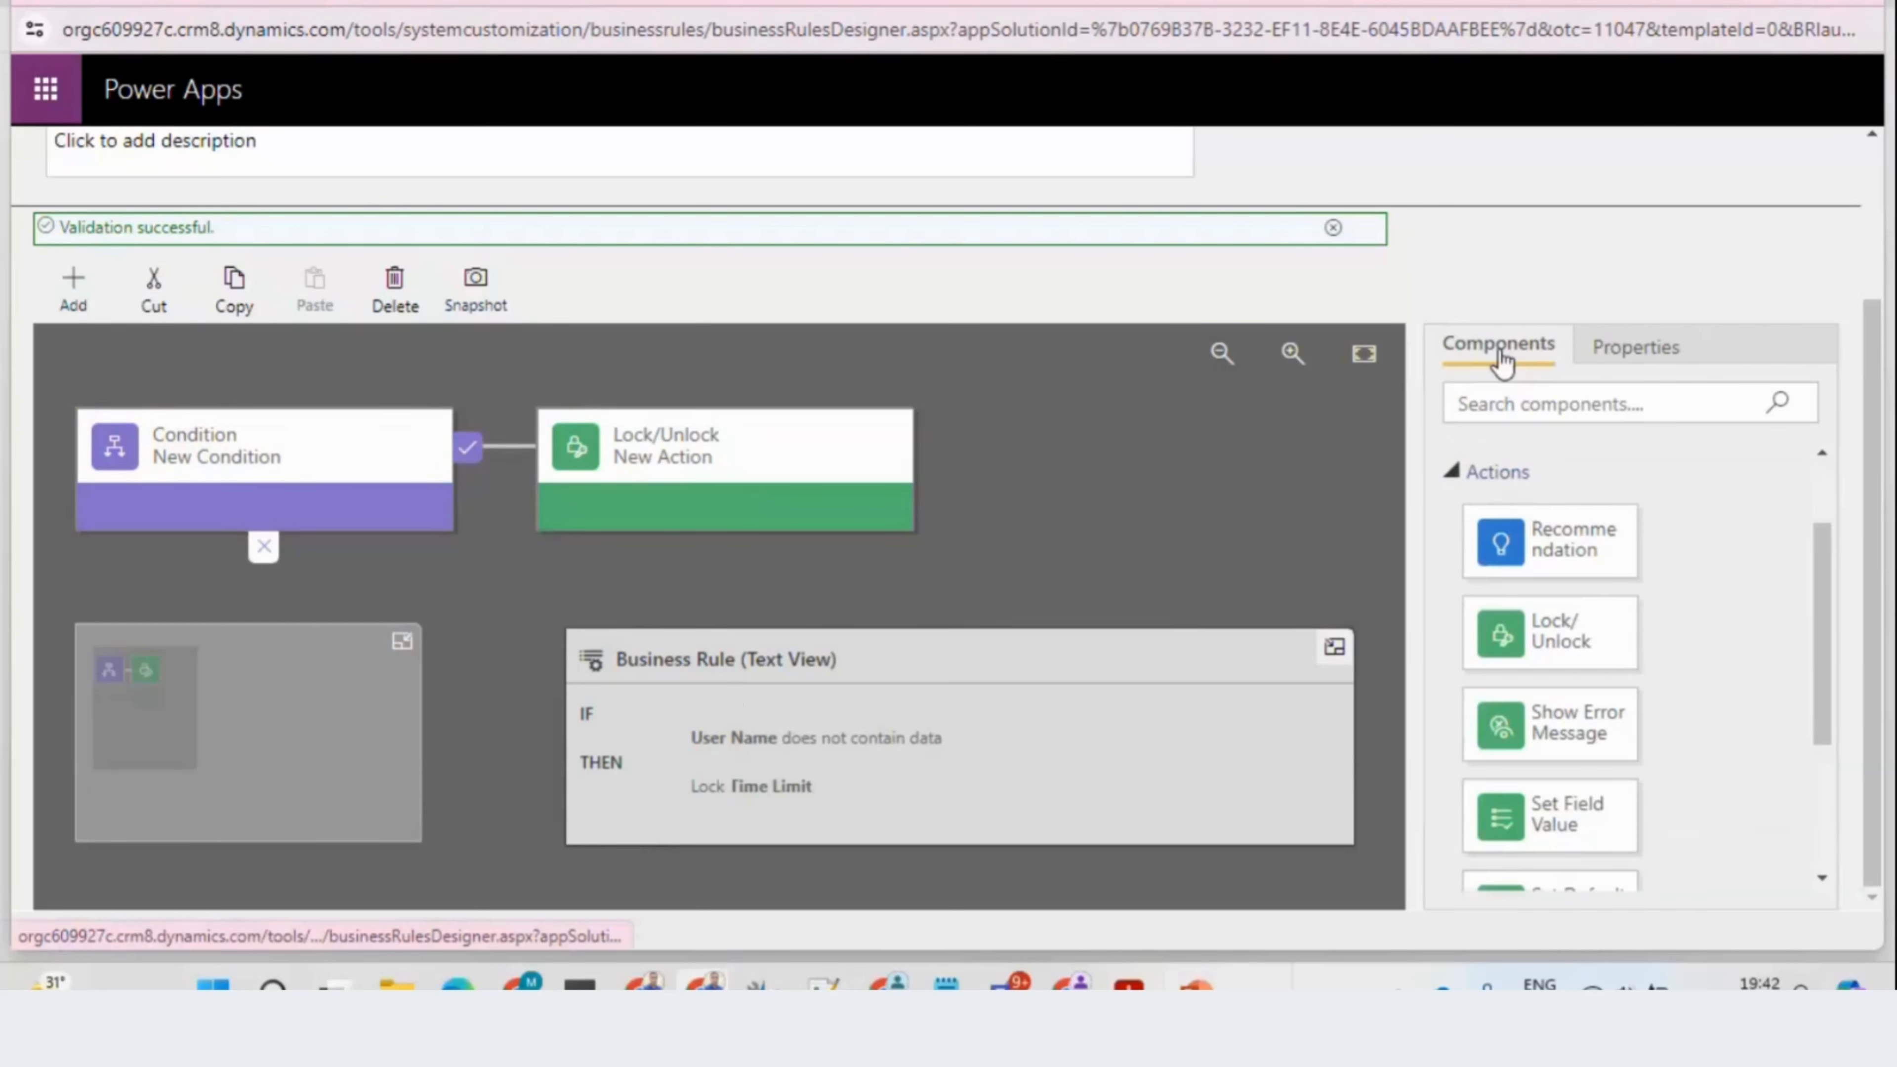
pyautogui.moveTo(1518, 657); pyautogui.dragTo(381, 598)
pyautogui.click(1331, 650)
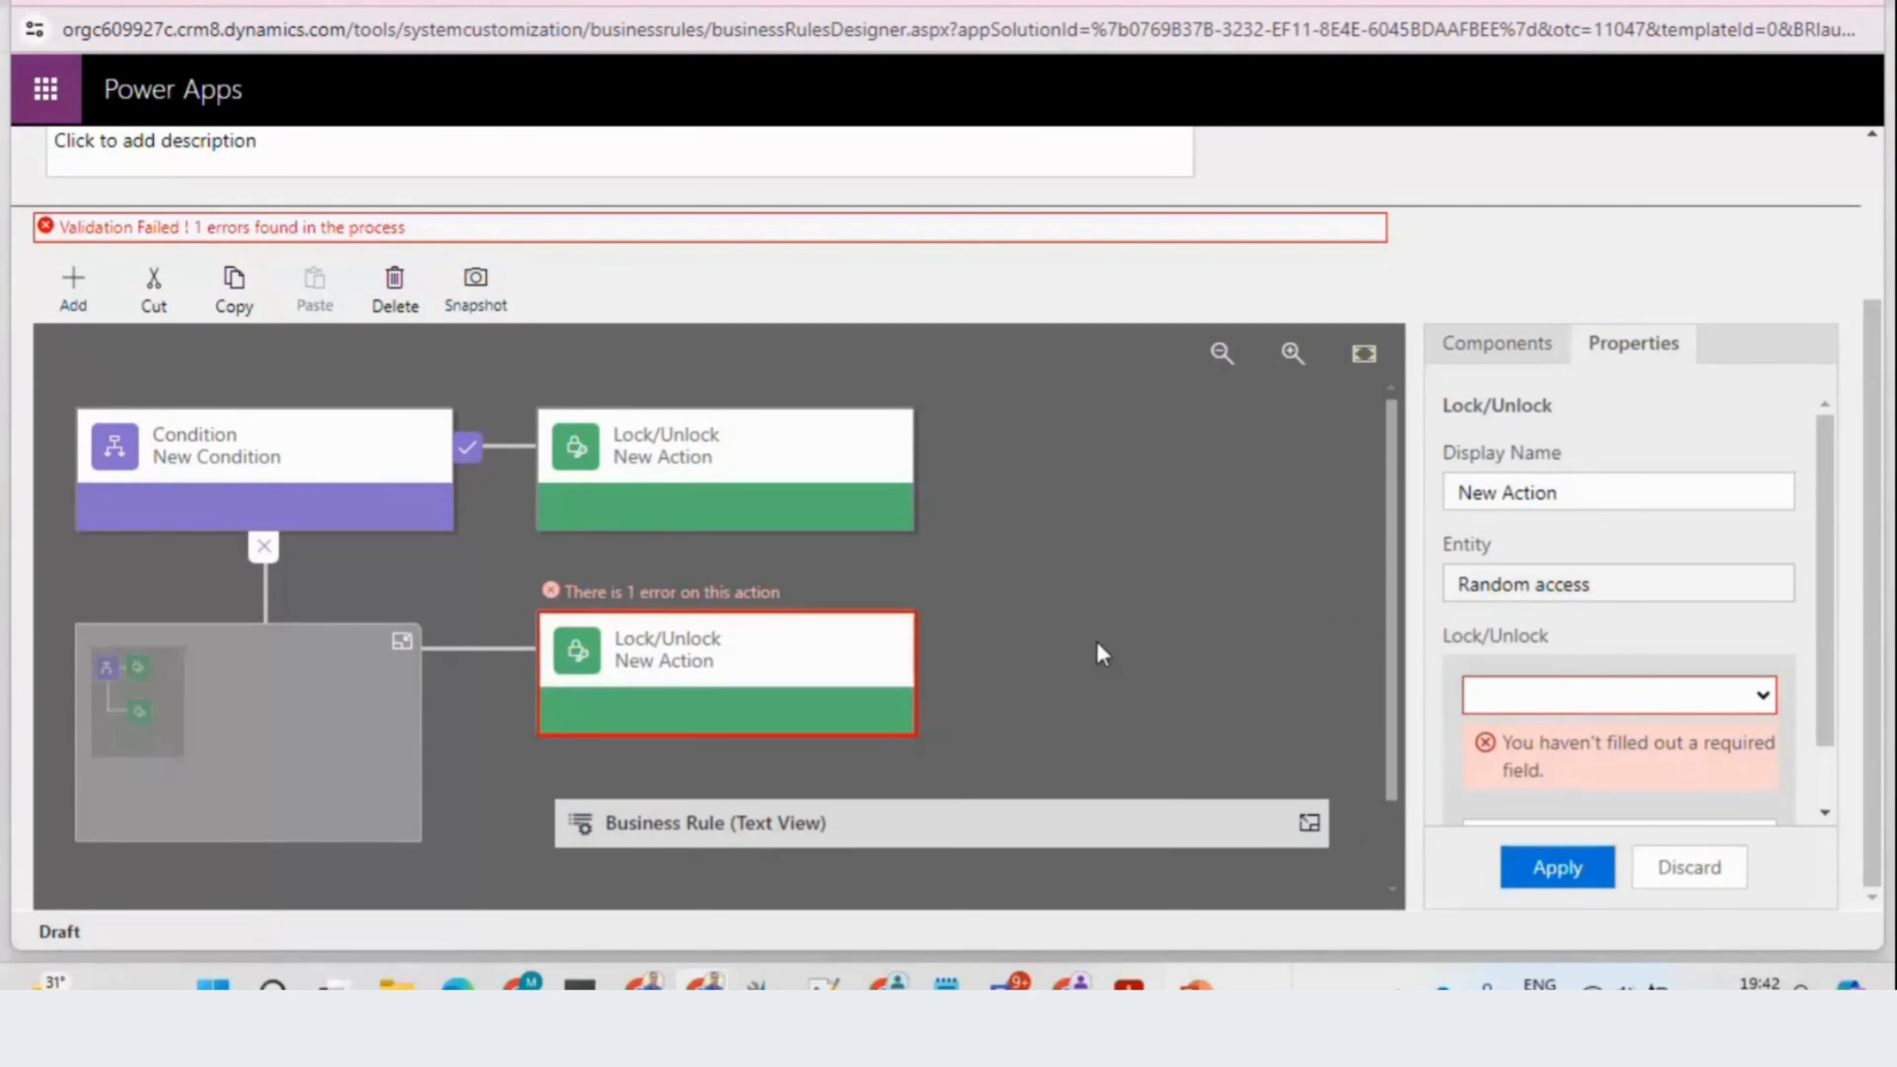
# Step: Compare the new Lock/Unlock action's field settings with the true-branch action's Time Limit and lock state choices
pyautogui.click(1610, 695)
pyautogui.click(1618, 710)
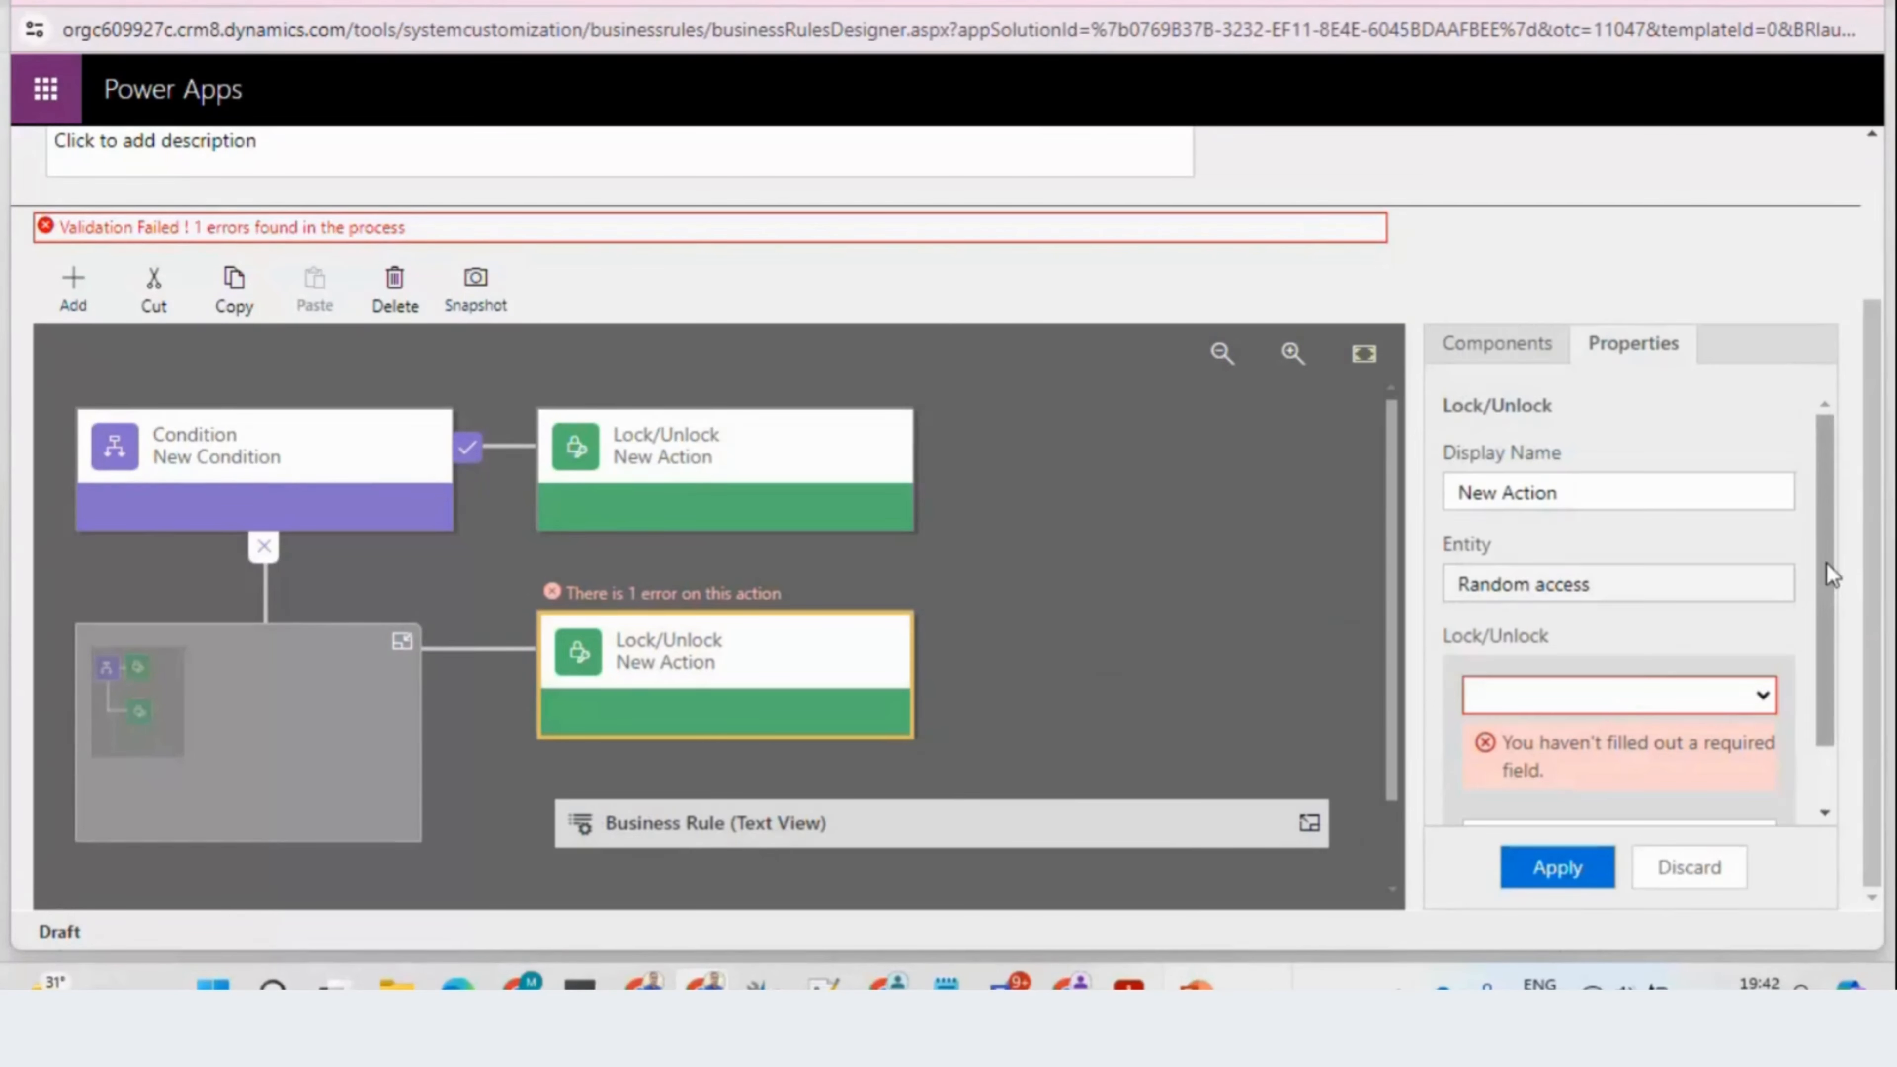
pyautogui.moveTo(1827, 562); pyautogui.dragTo(1829, 636)
pyautogui.click(859, 509)
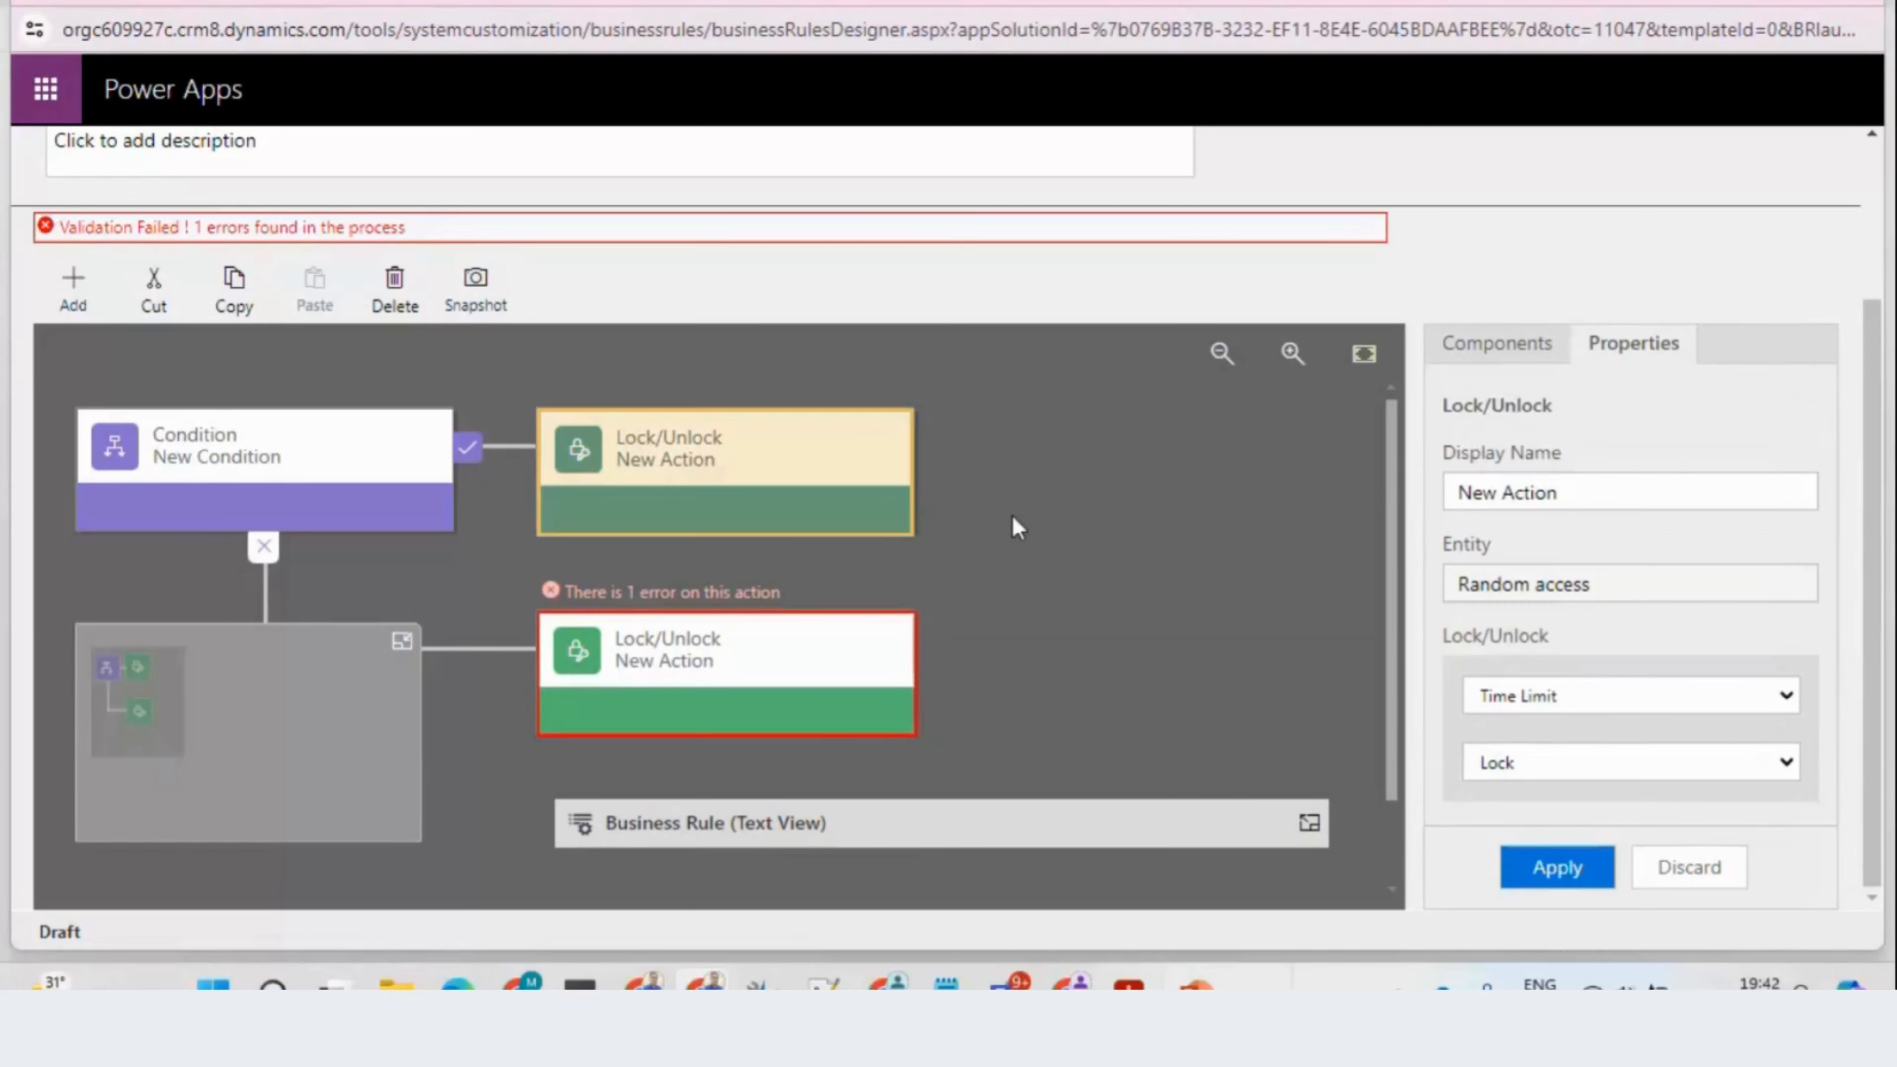
pyautogui.click(1652, 766)
pyautogui.click(1652, 766)
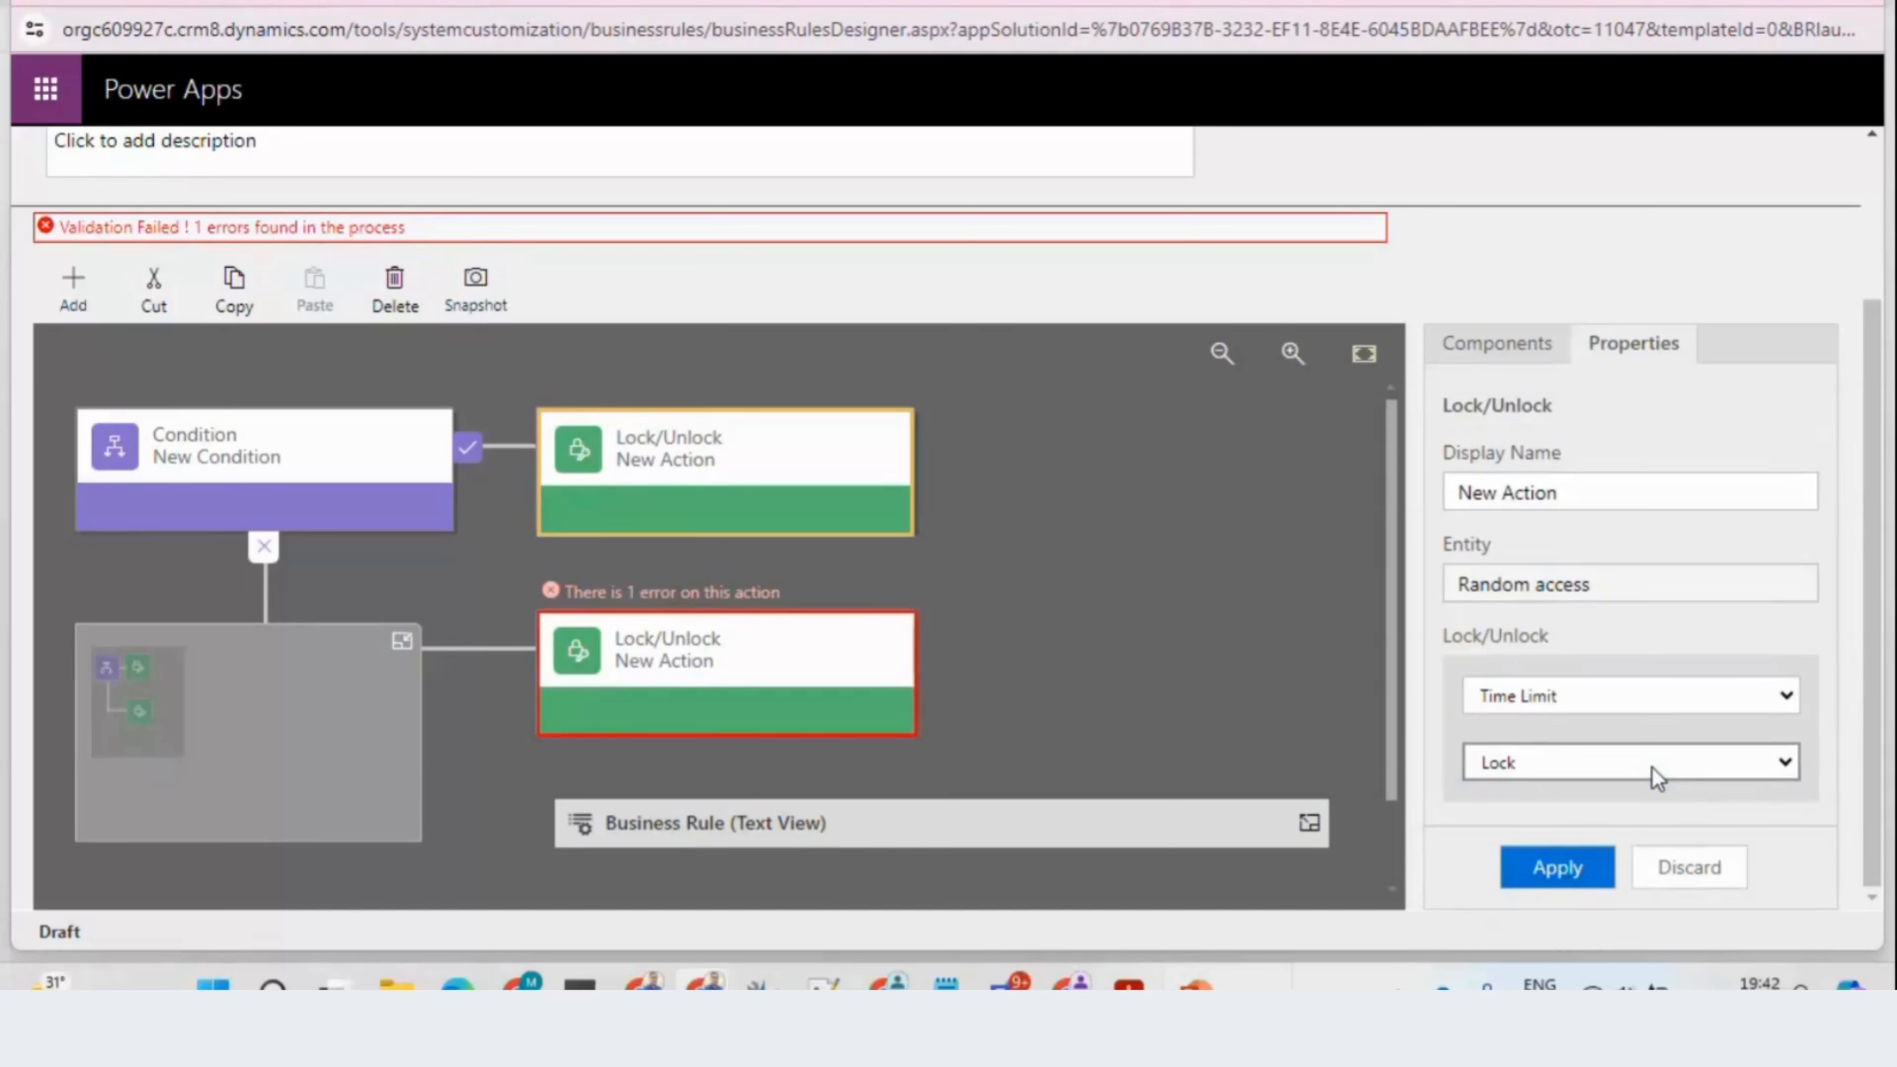
# Step: Choose Unlock and the Time Limit field for the false-branch Lock/Unlock action, and apply its properties
pyautogui.click(783, 648)
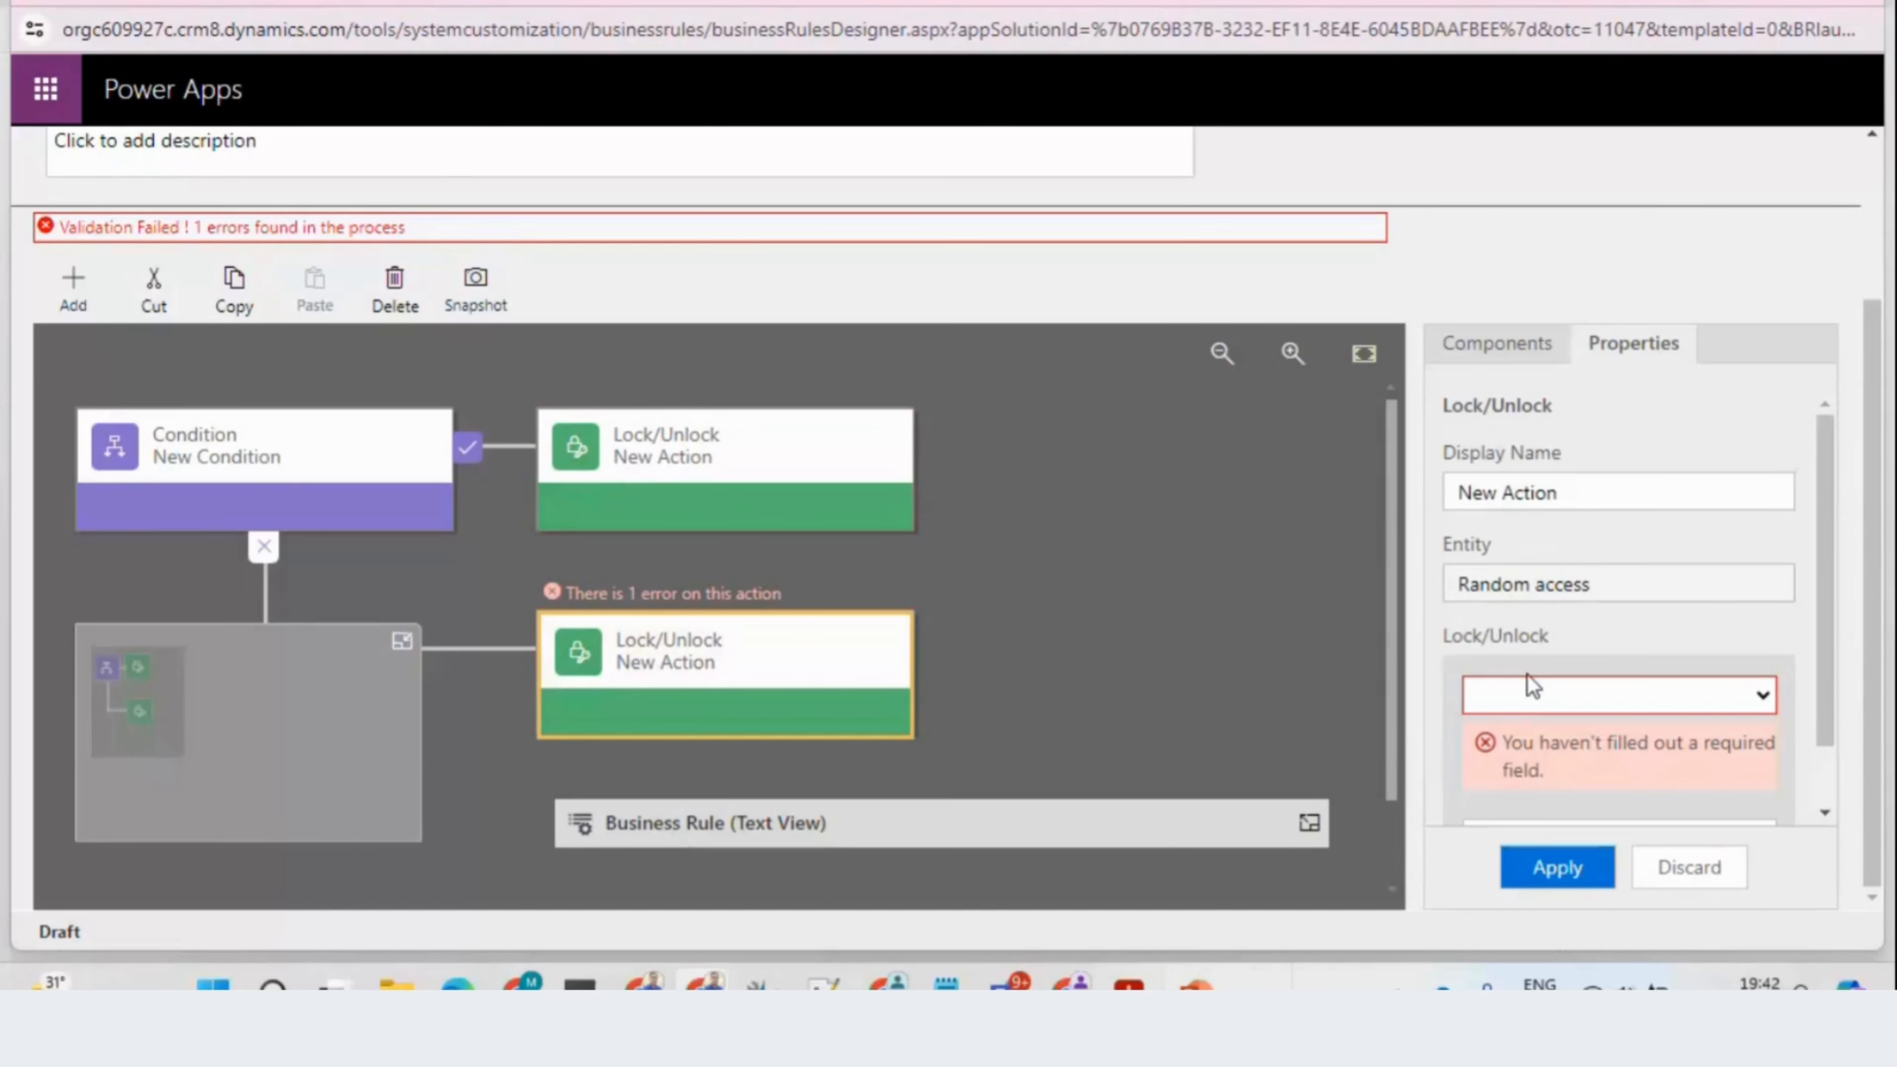
pyautogui.click(1606, 696)
pyautogui.click(1606, 696)
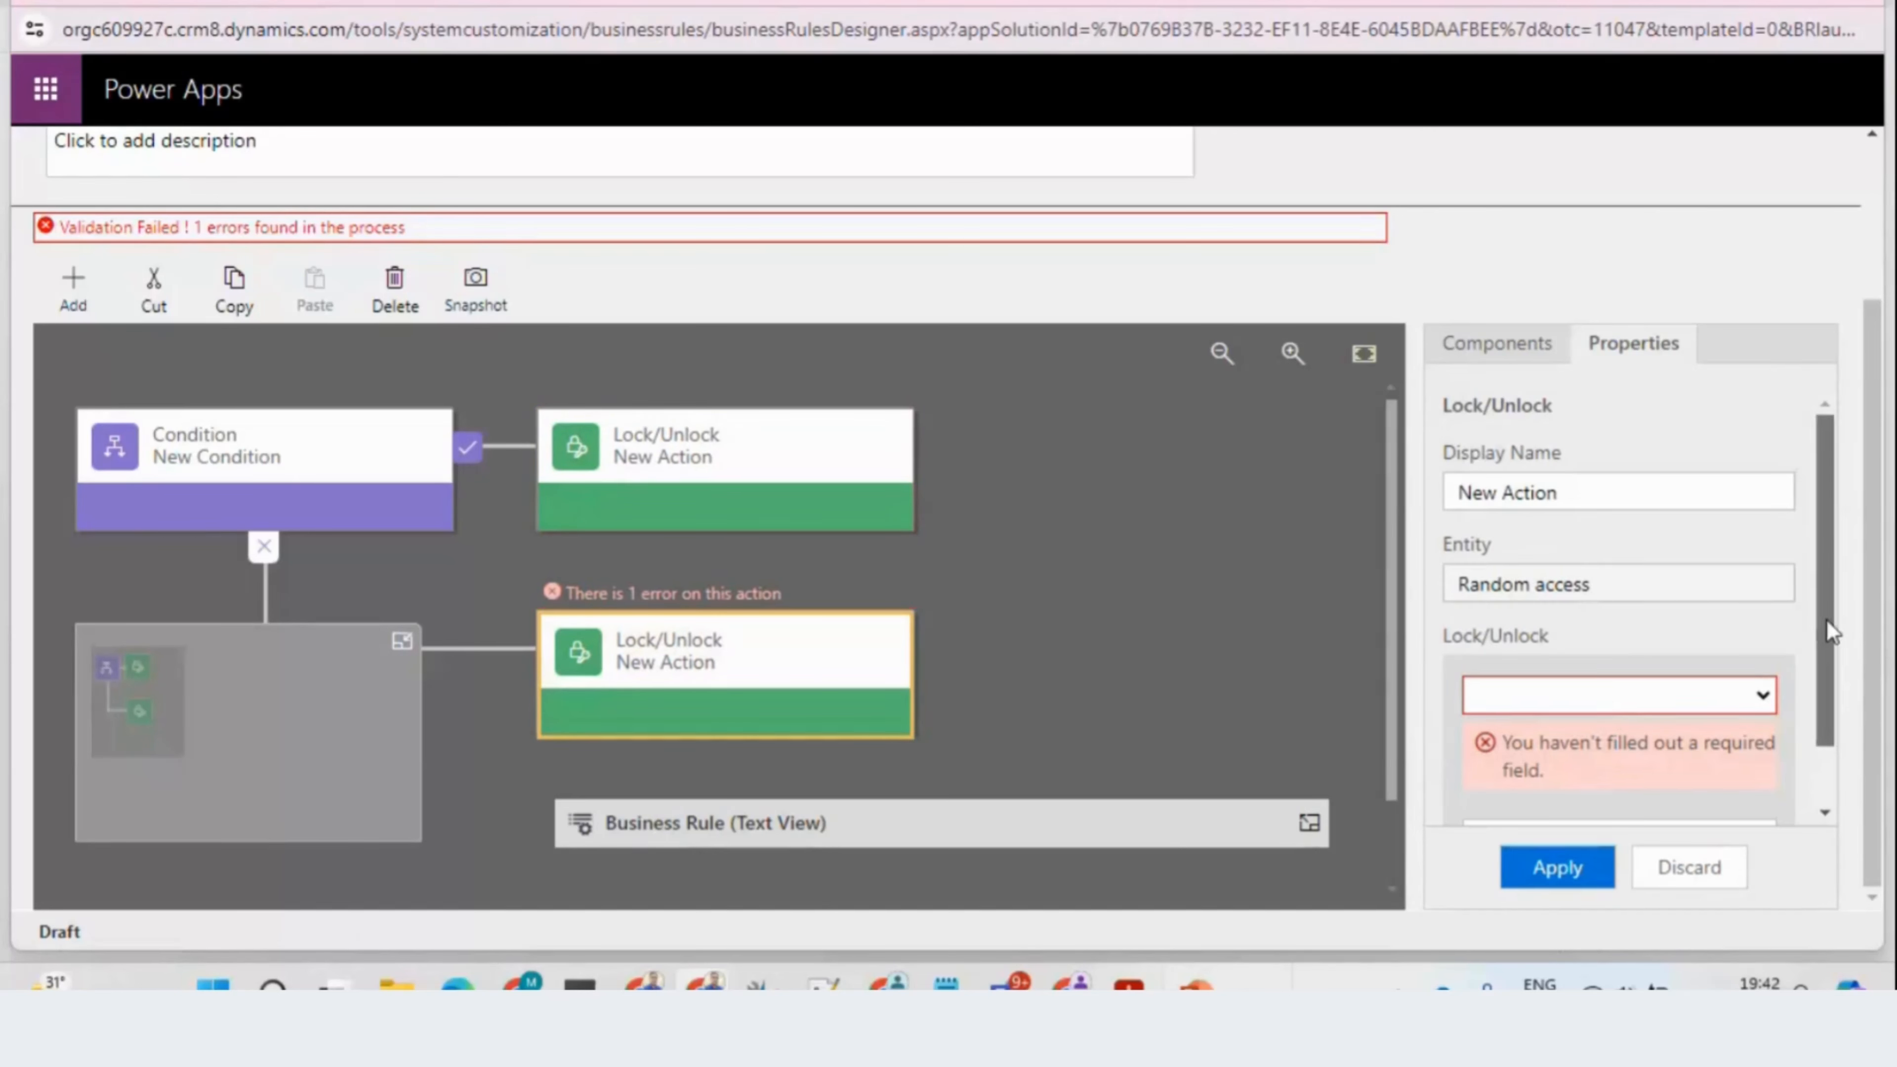
pyautogui.moveTo(1827, 621); pyautogui.dragTo(1843, 788)
pyautogui.click(1697, 768)
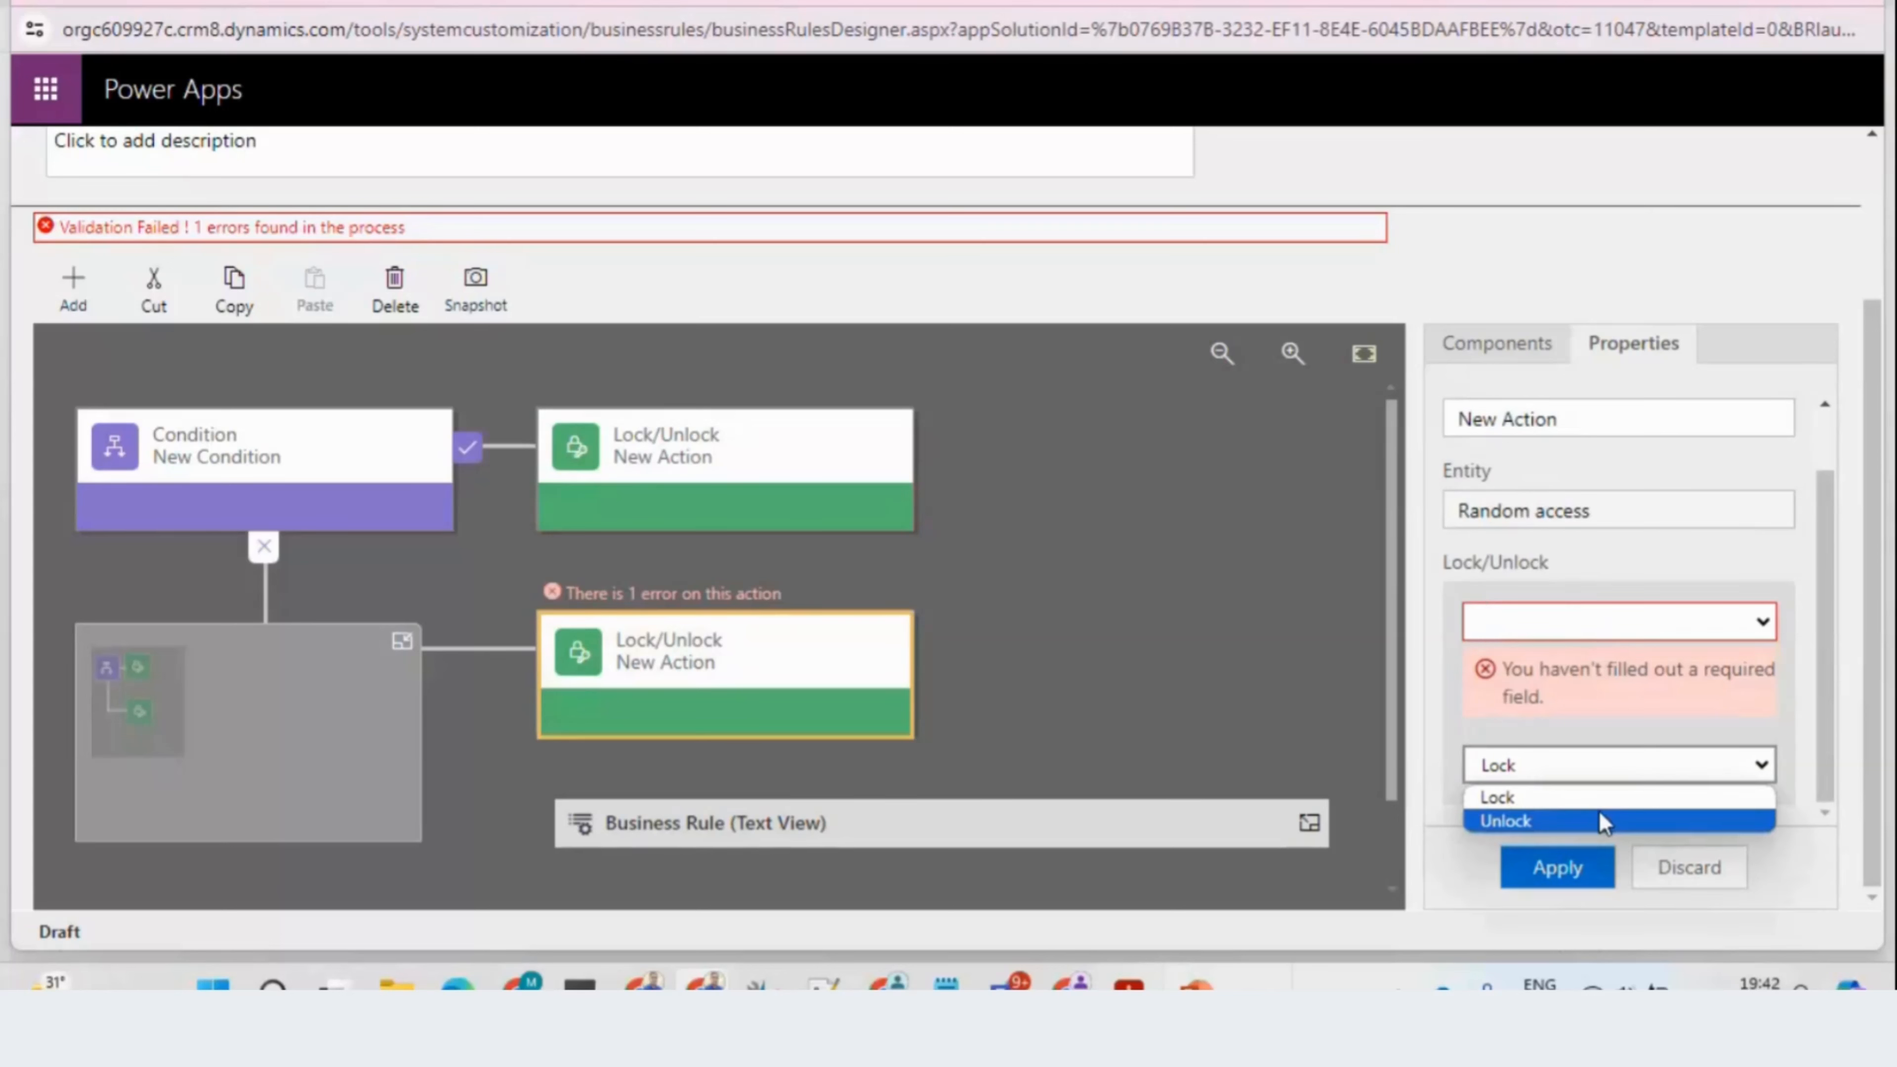
pyautogui.click(1604, 818)
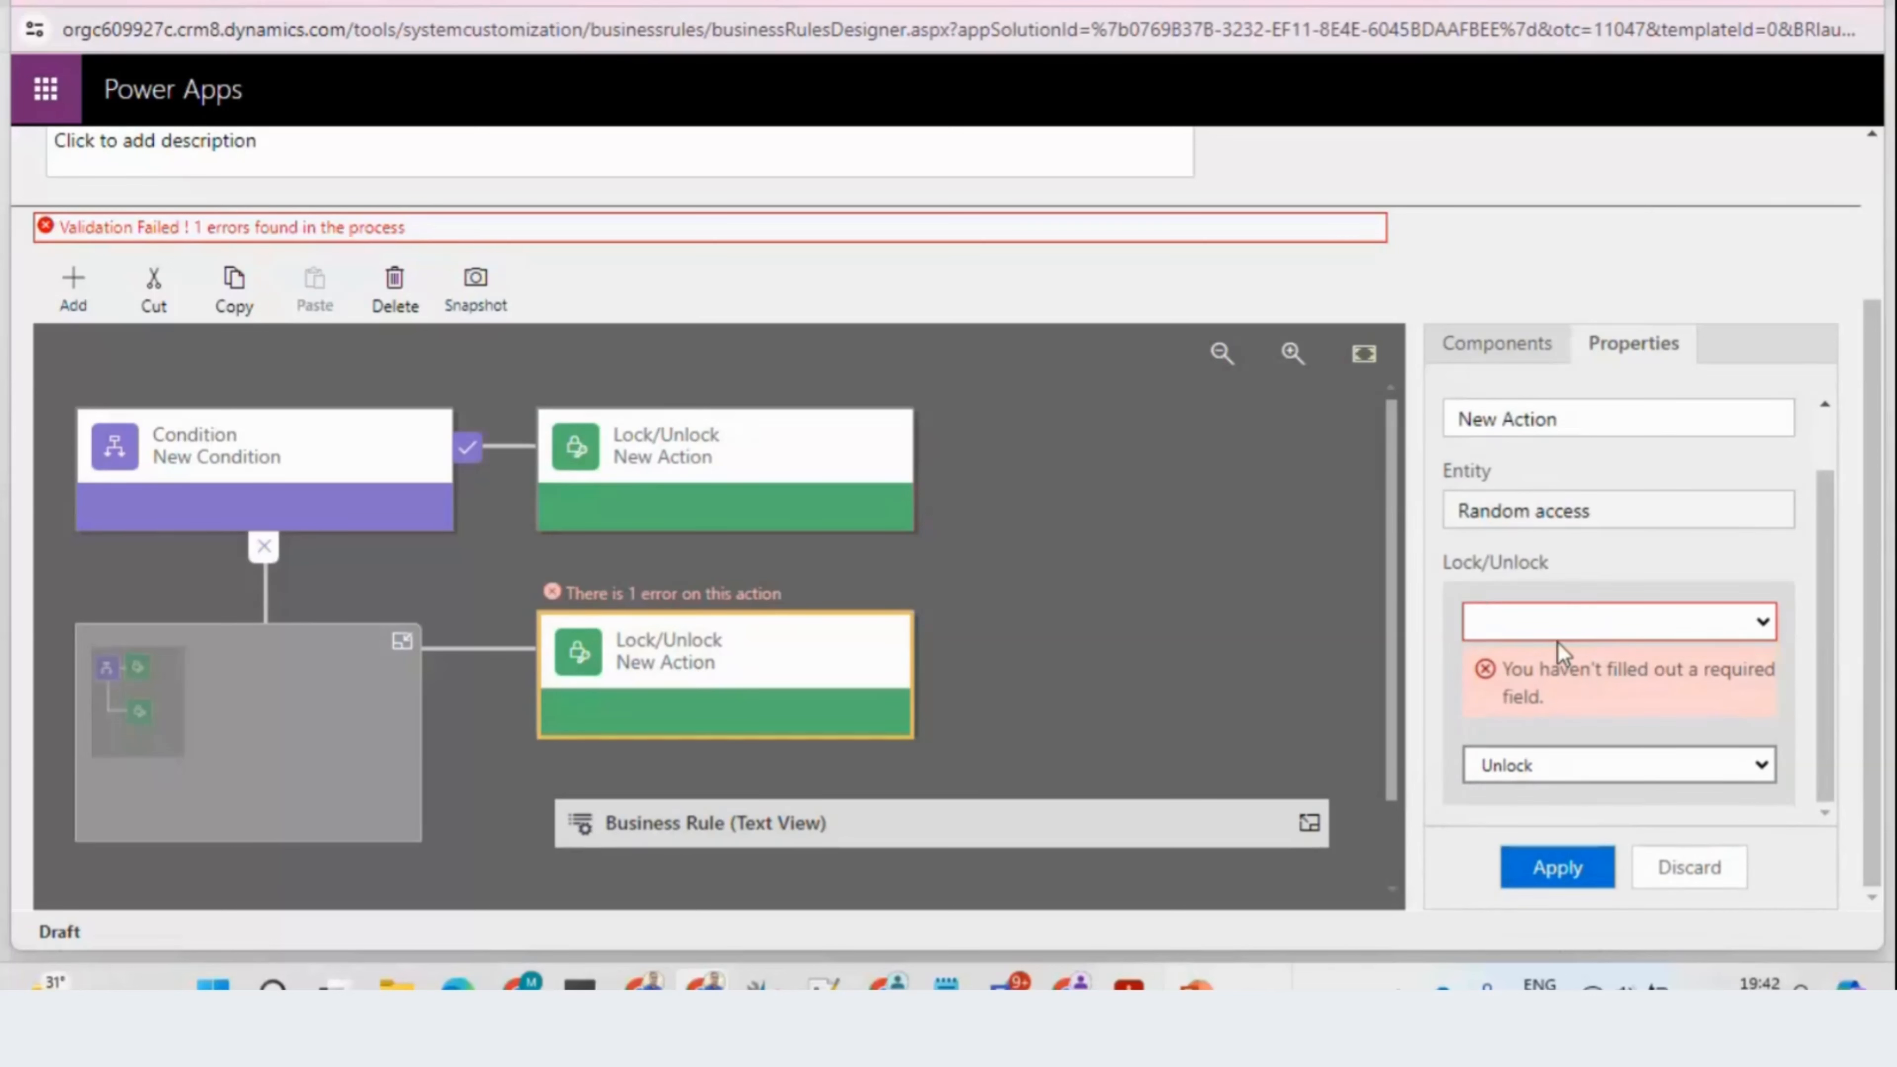
pyautogui.click(1546, 624)
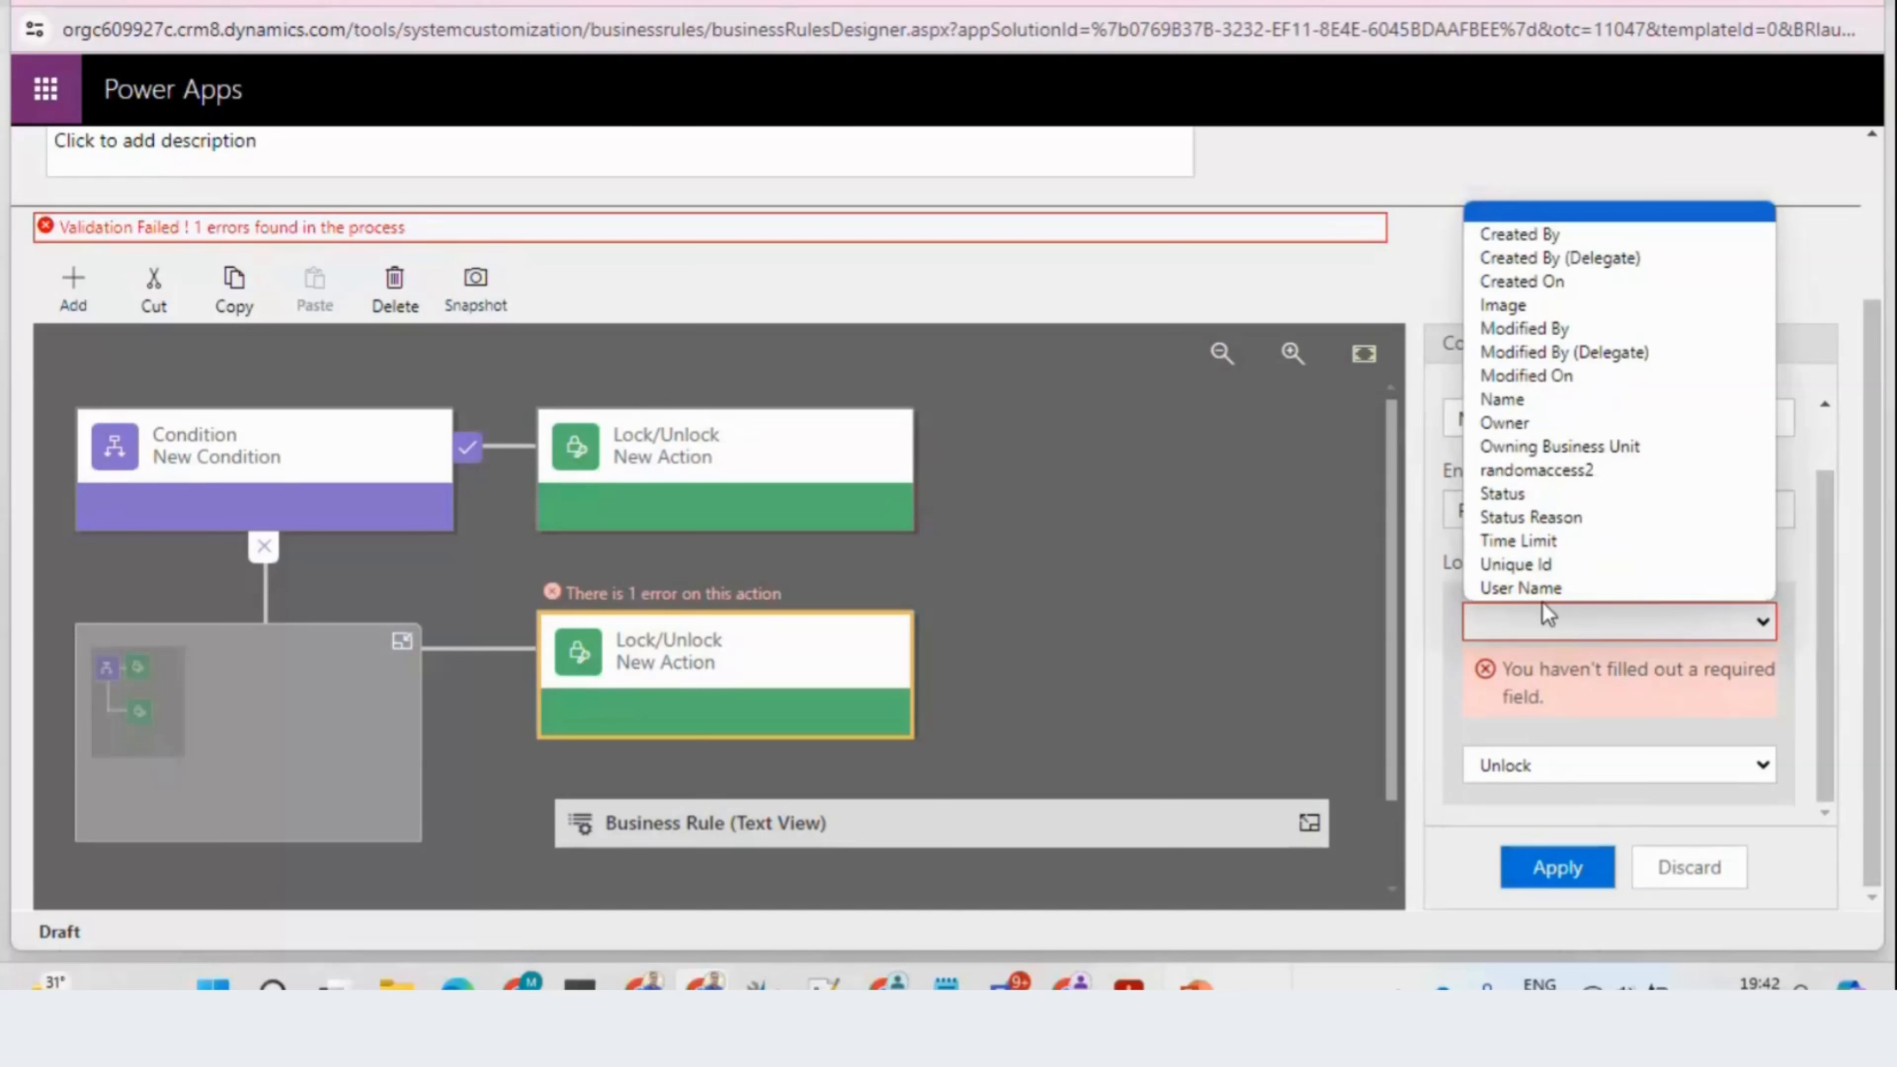
pyautogui.click(1529, 541)
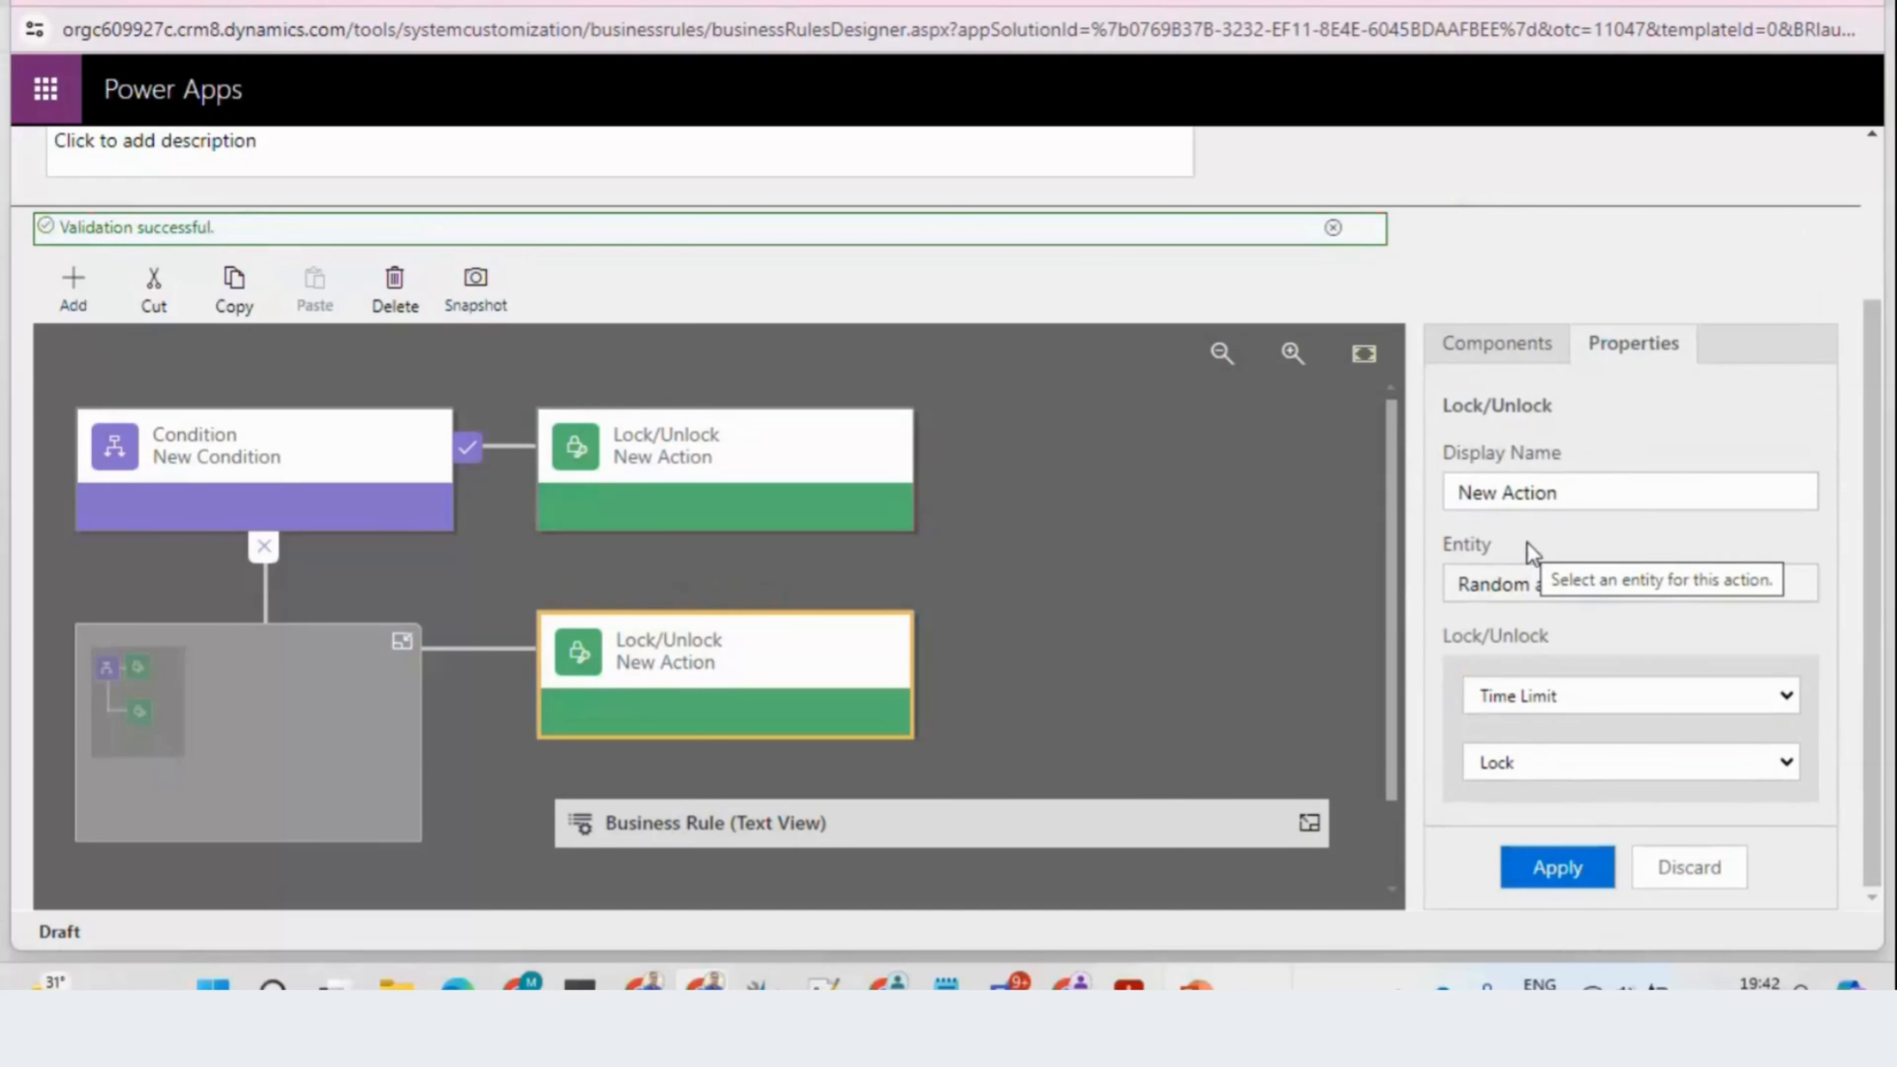
pyautogui.click(1565, 878)
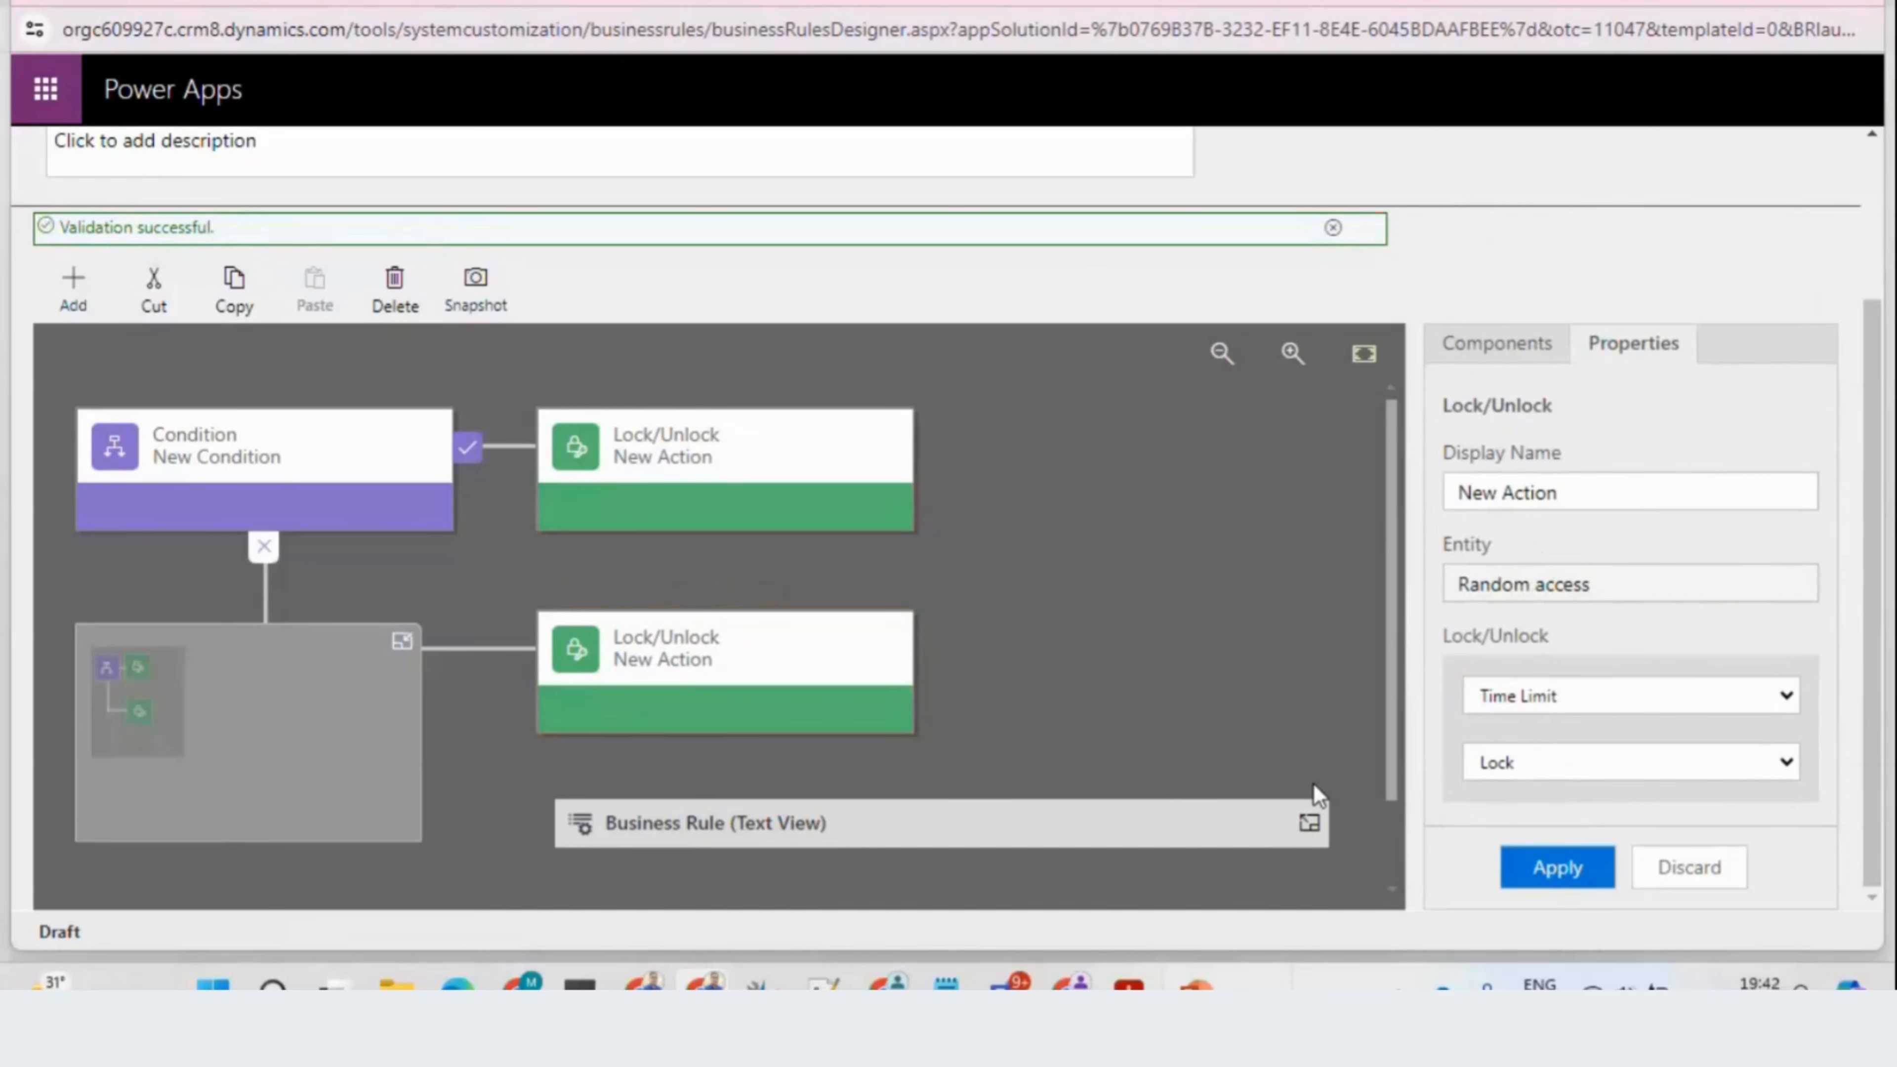
# Step: Review the IF, THEN and ELSE branches in the business rule's text view
pyautogui.click(1312, 821)
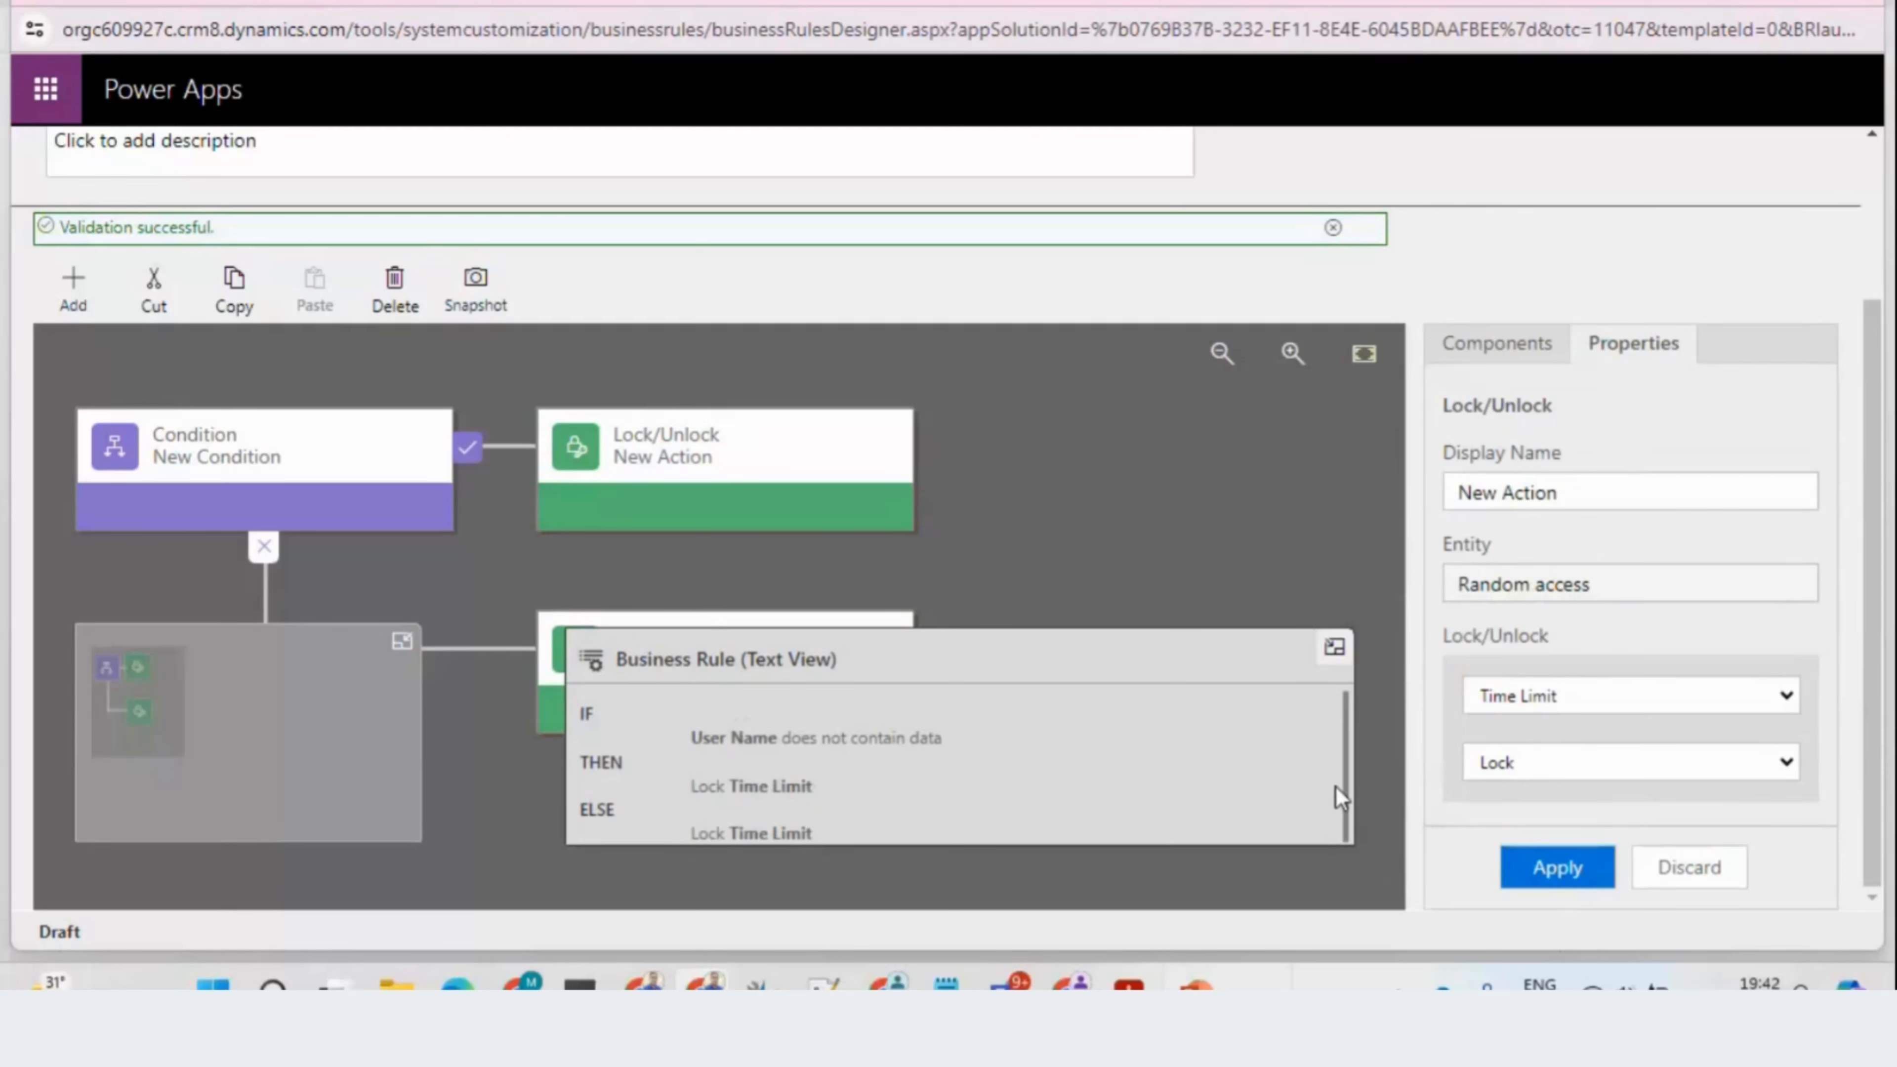
pyautogui.click(1345, 777)
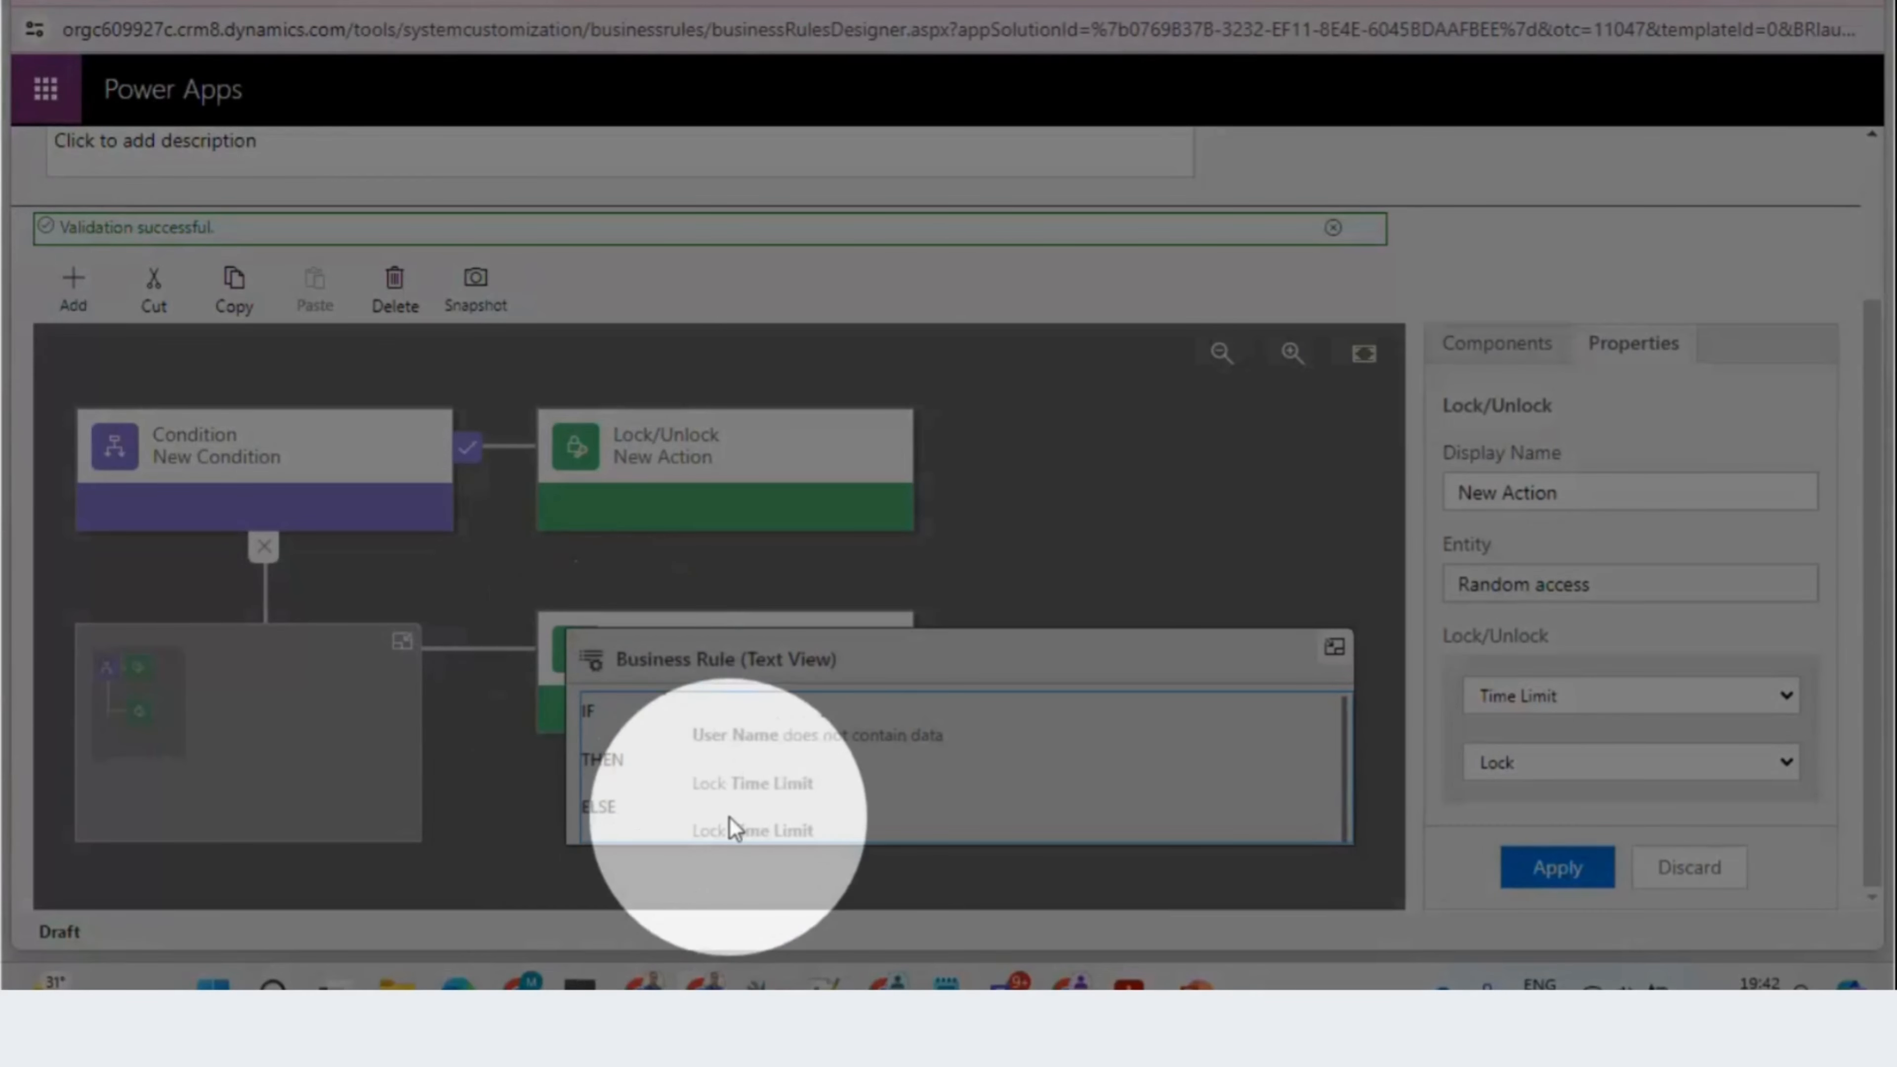
pyautogui.click(1334, 648)
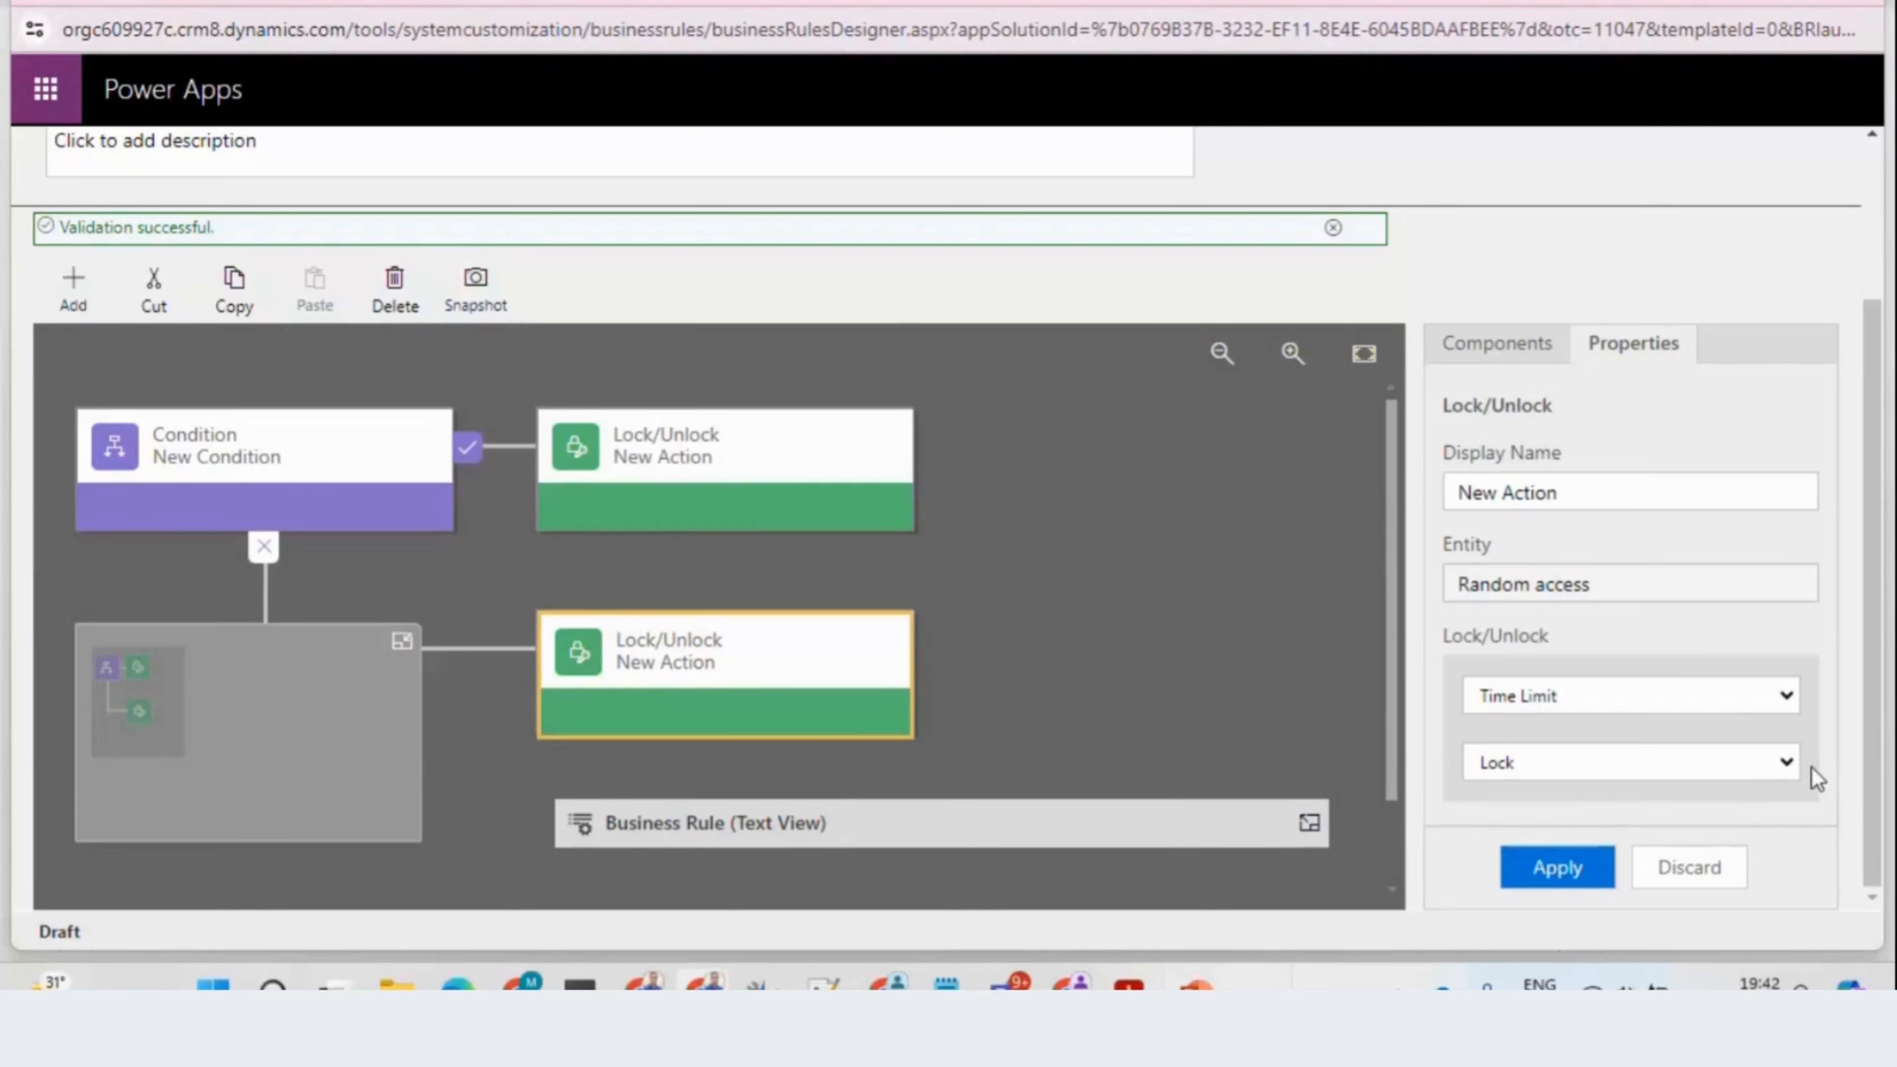
# Step: Set the false-branch Time Limit action to Unlock, apply it, and check the ELSE branch in the rule's text view
pyautogui.click(1789, 763)
pyautogui.click(1649, 818)
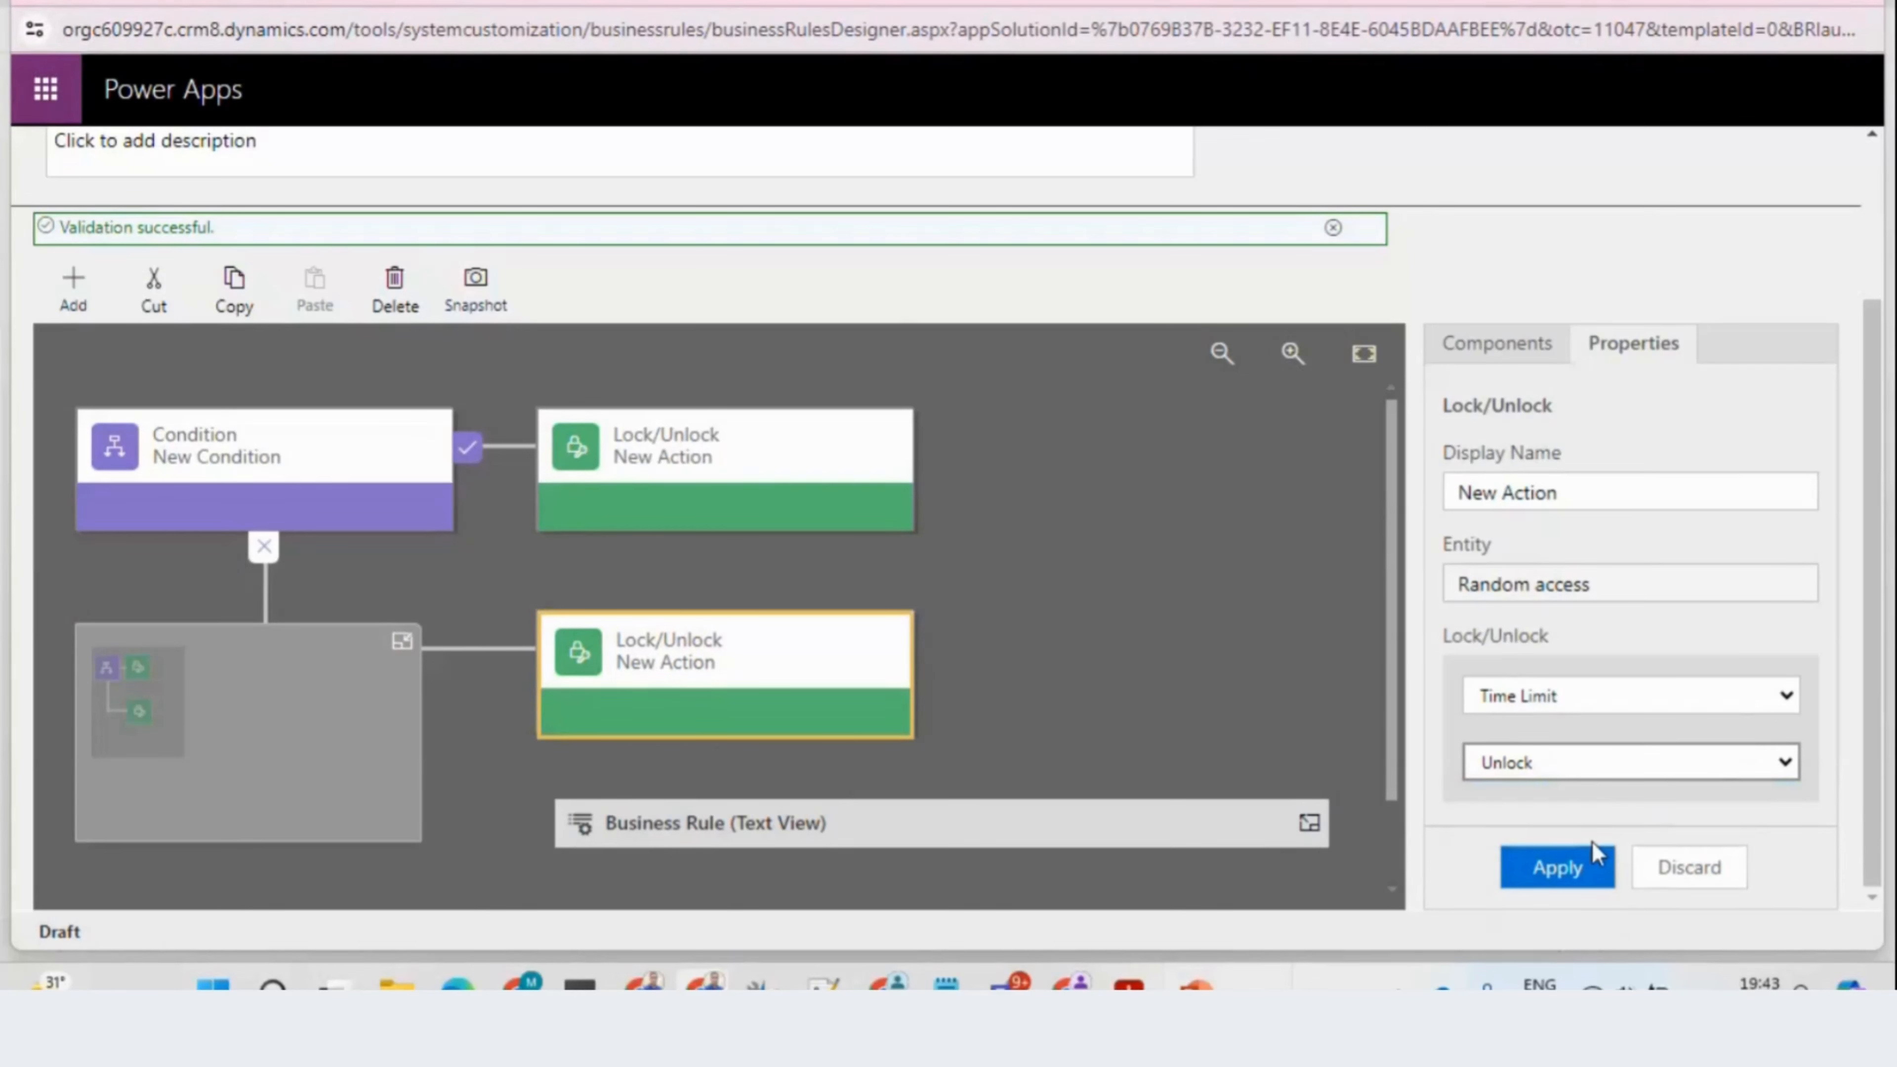
pyautogui.click(1583, 869)
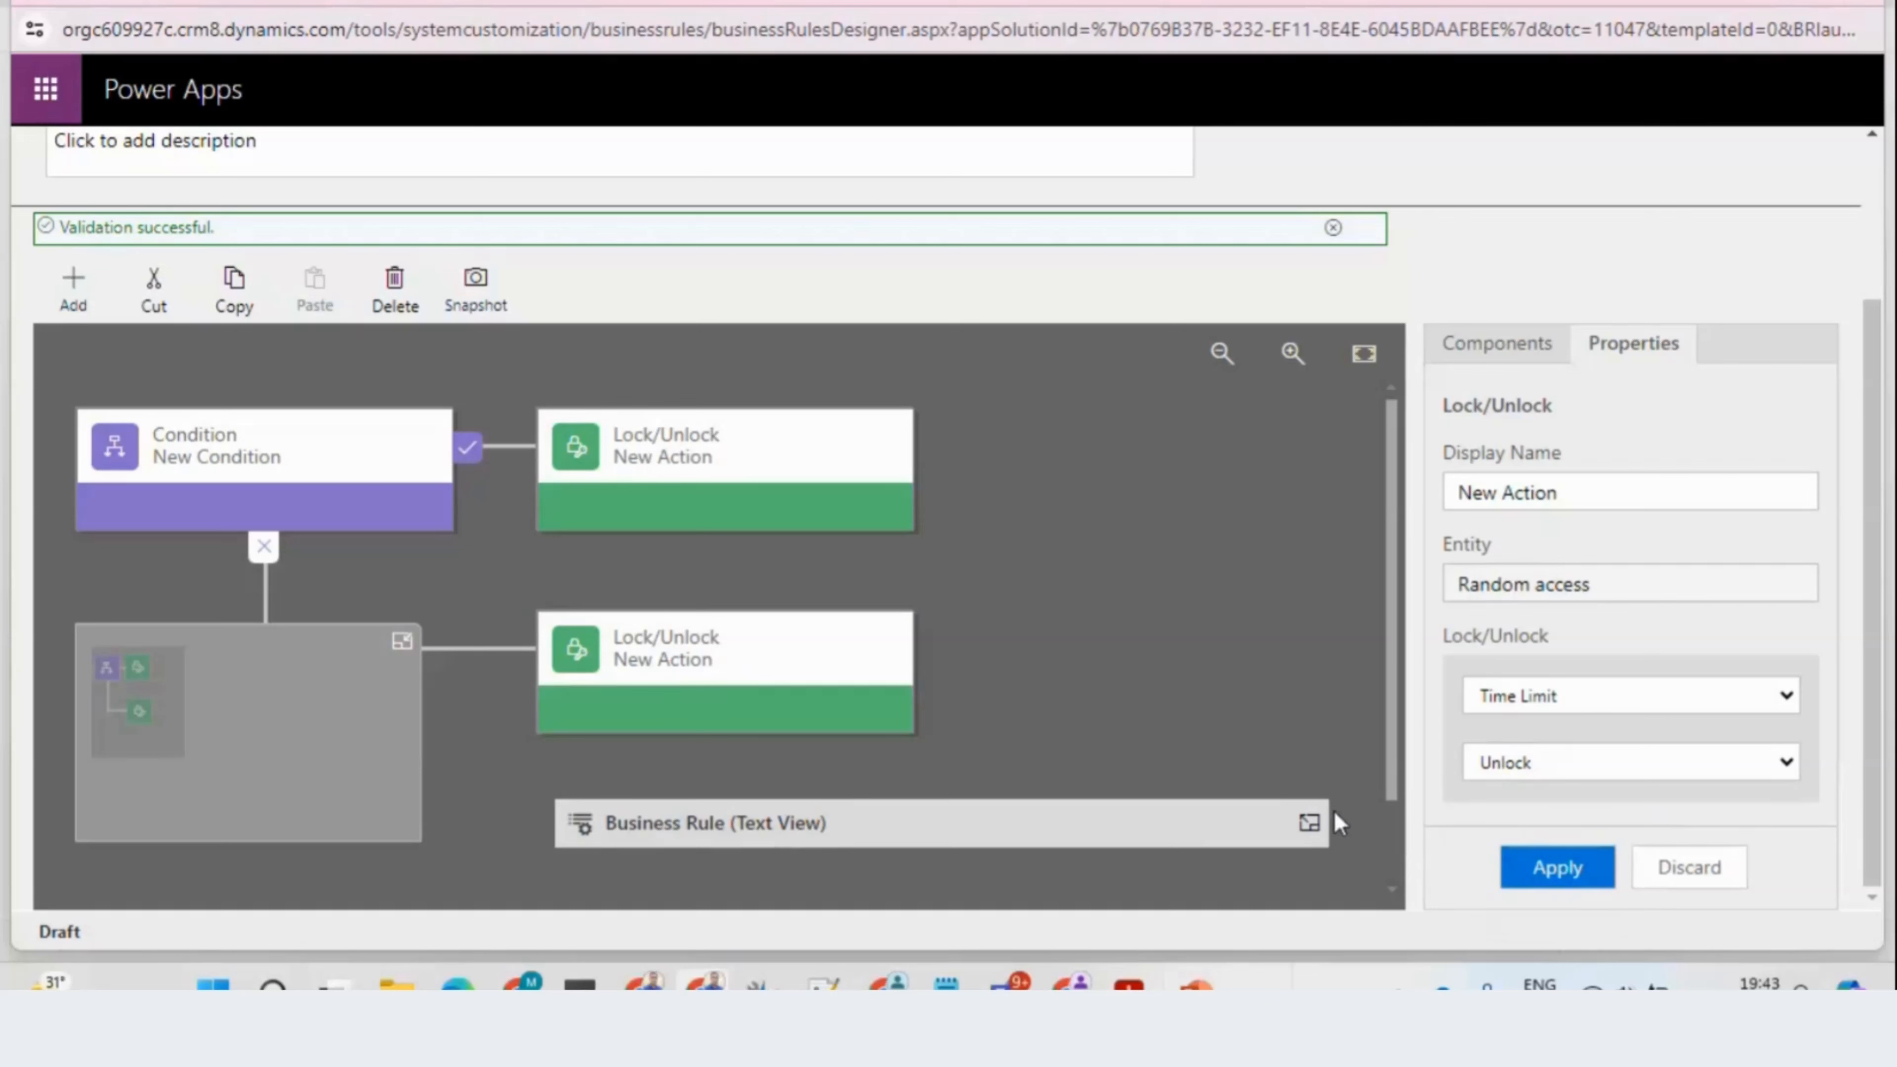
pyautogui.click(1310, 823)
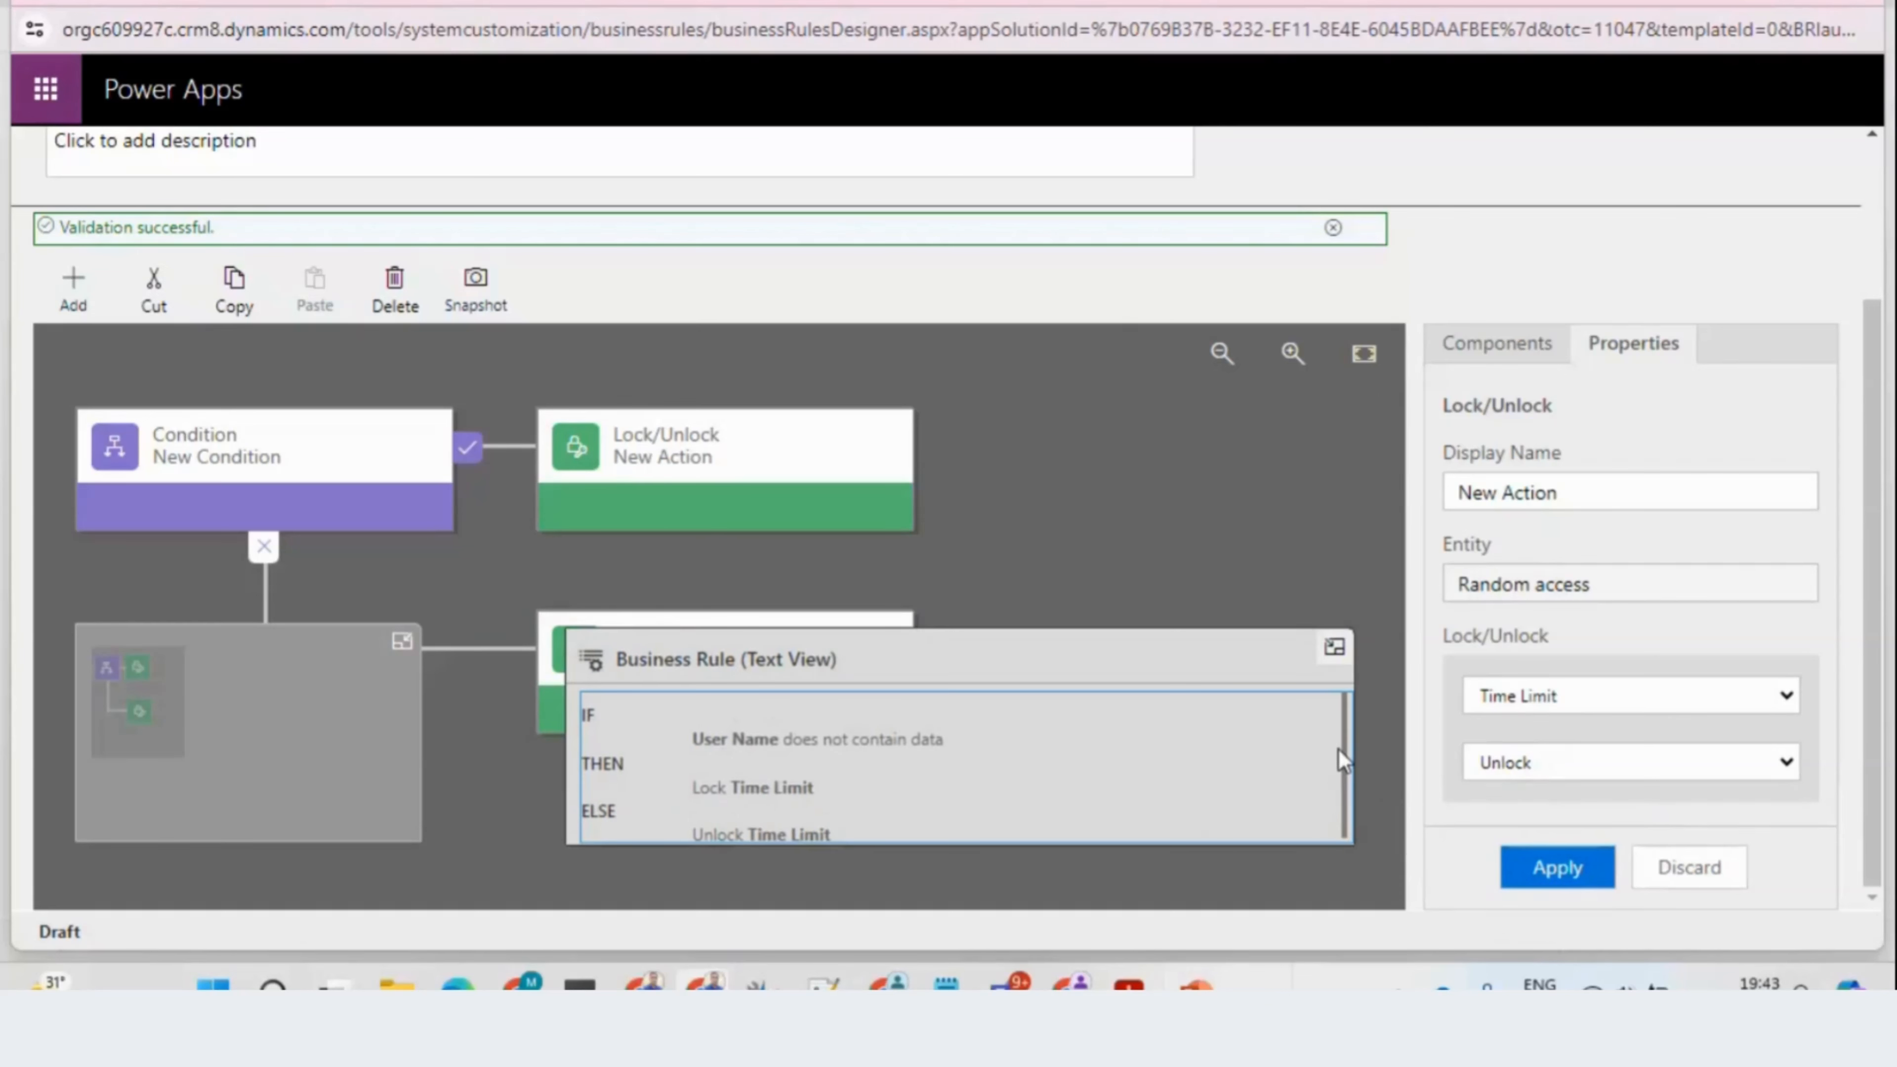
pyautogui.scroll(-1, 1339, 749)
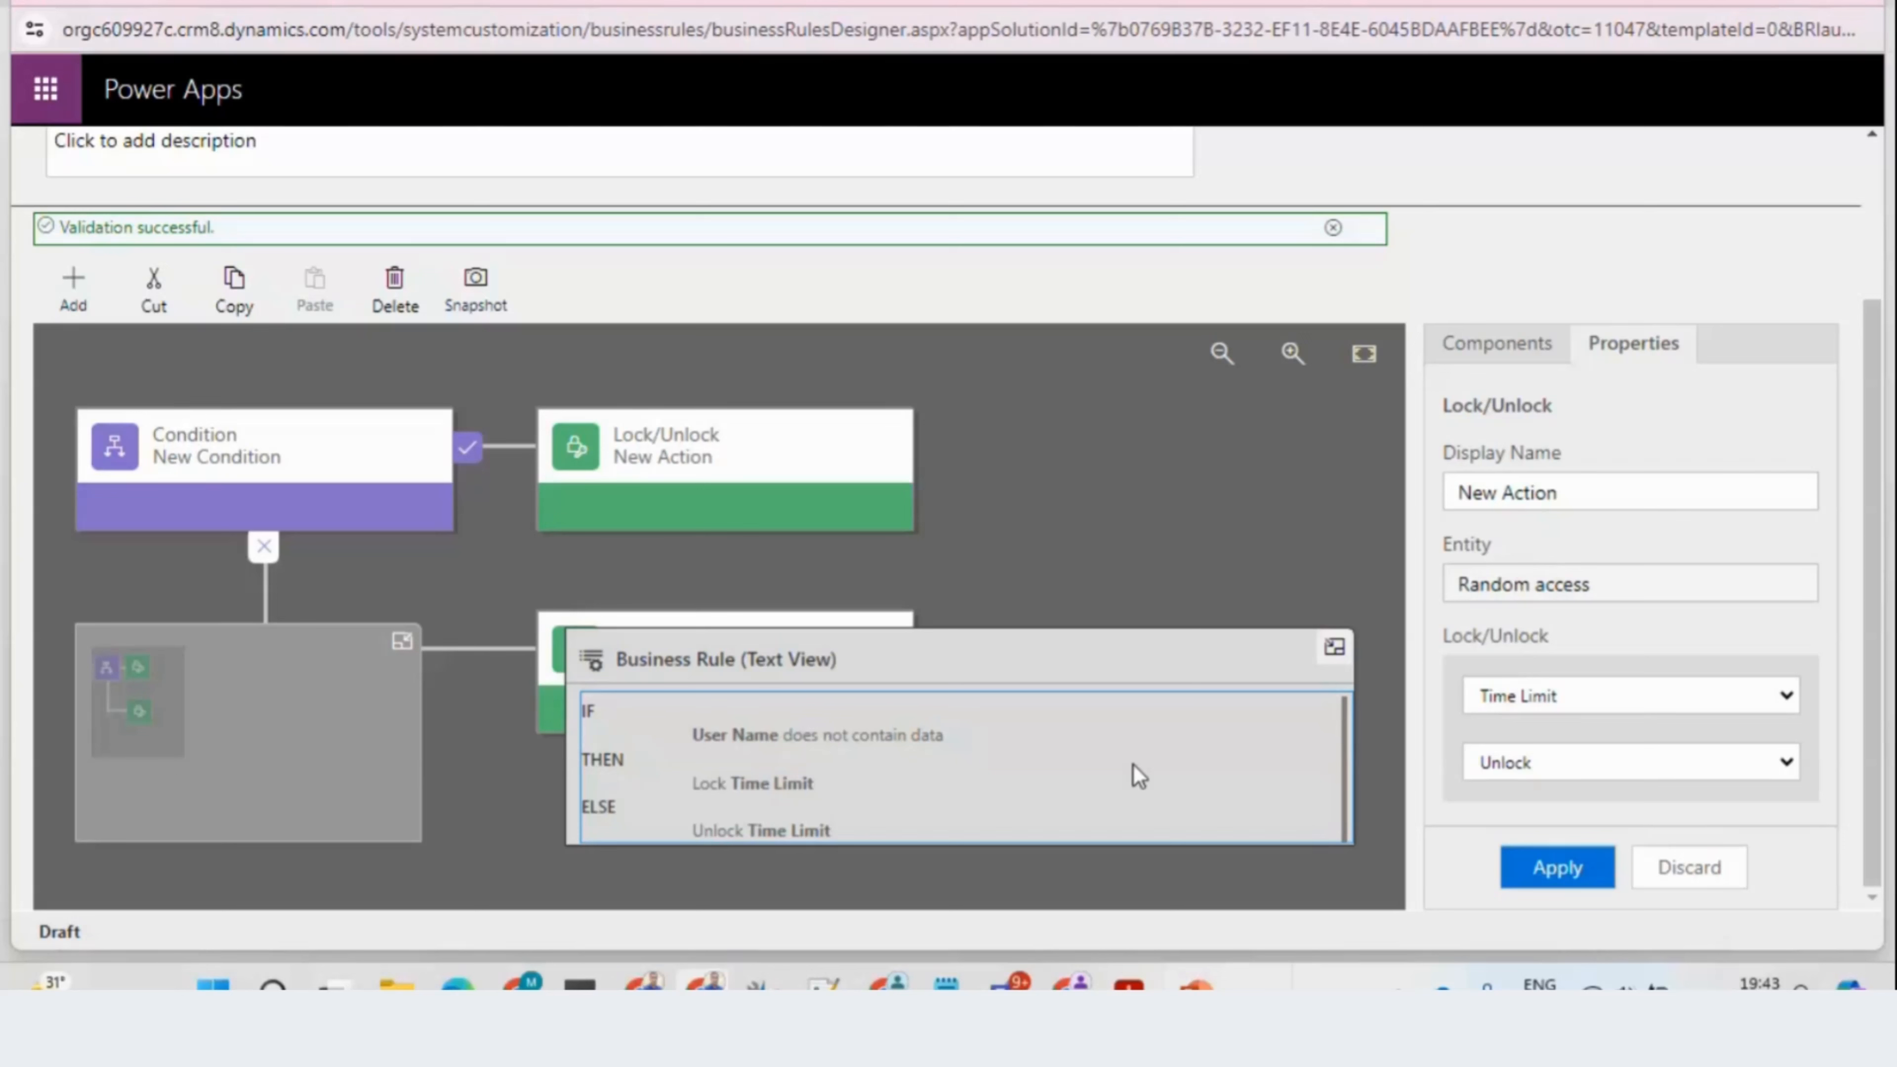
pyautogui.click(1335, 648)
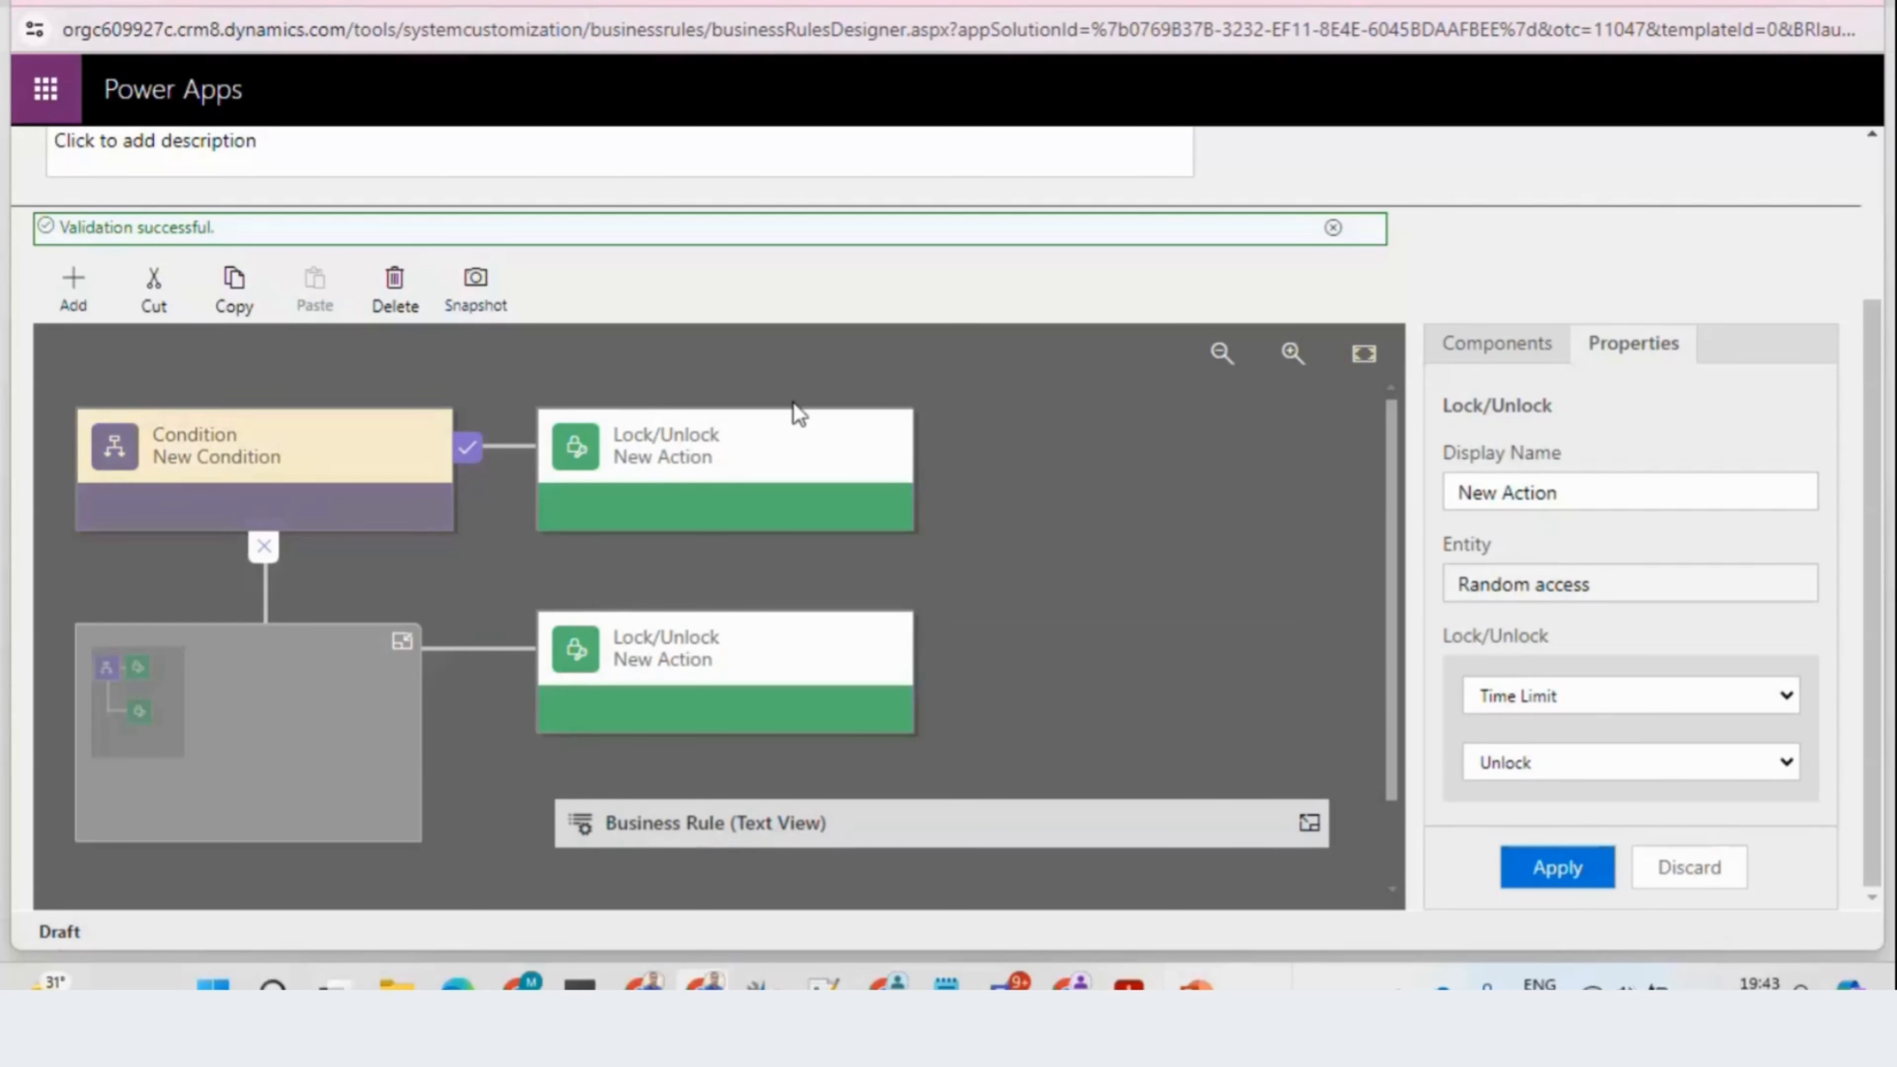
# Step: Save the Show Hide Xyz Fields business rule and activate it, confirming the process activation
pyautogui.click(1462, 366)
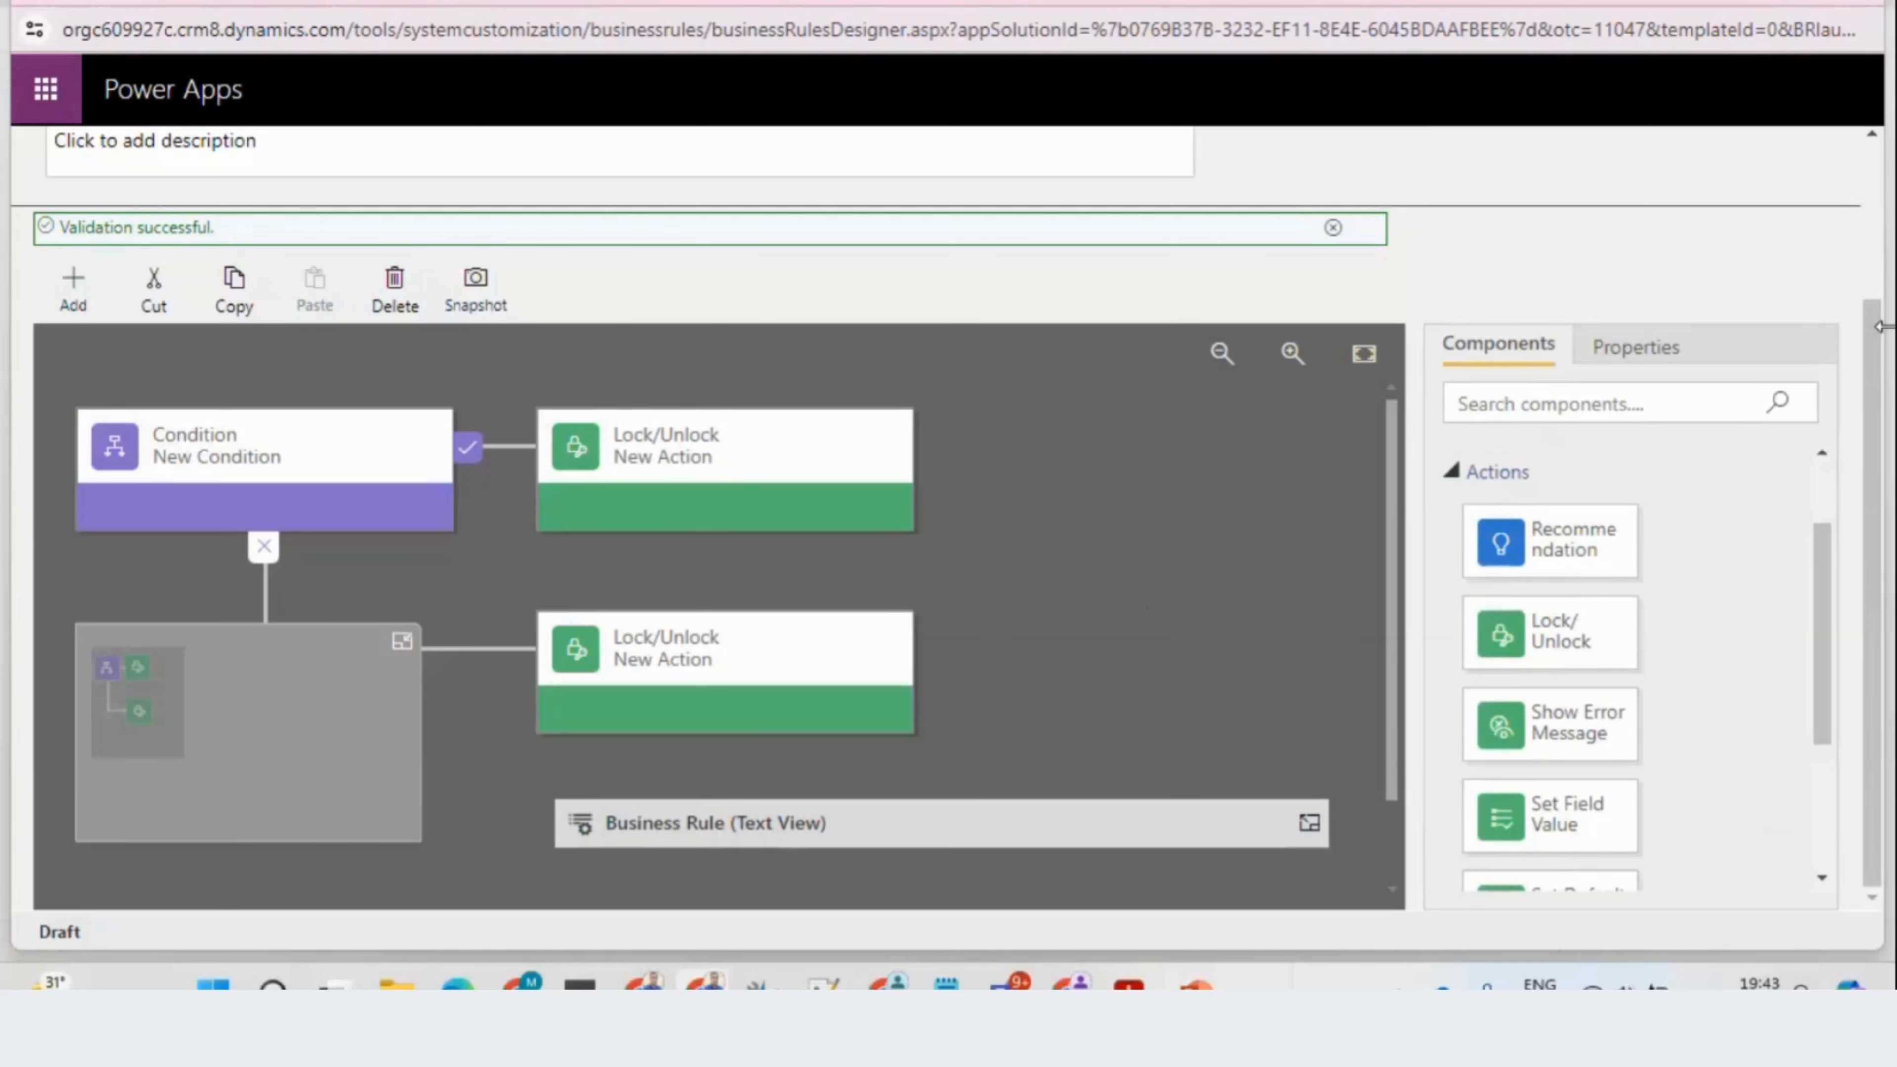
pyautogui.moveTo(1886, 372); pyautogui.dragTo(1779, 182)
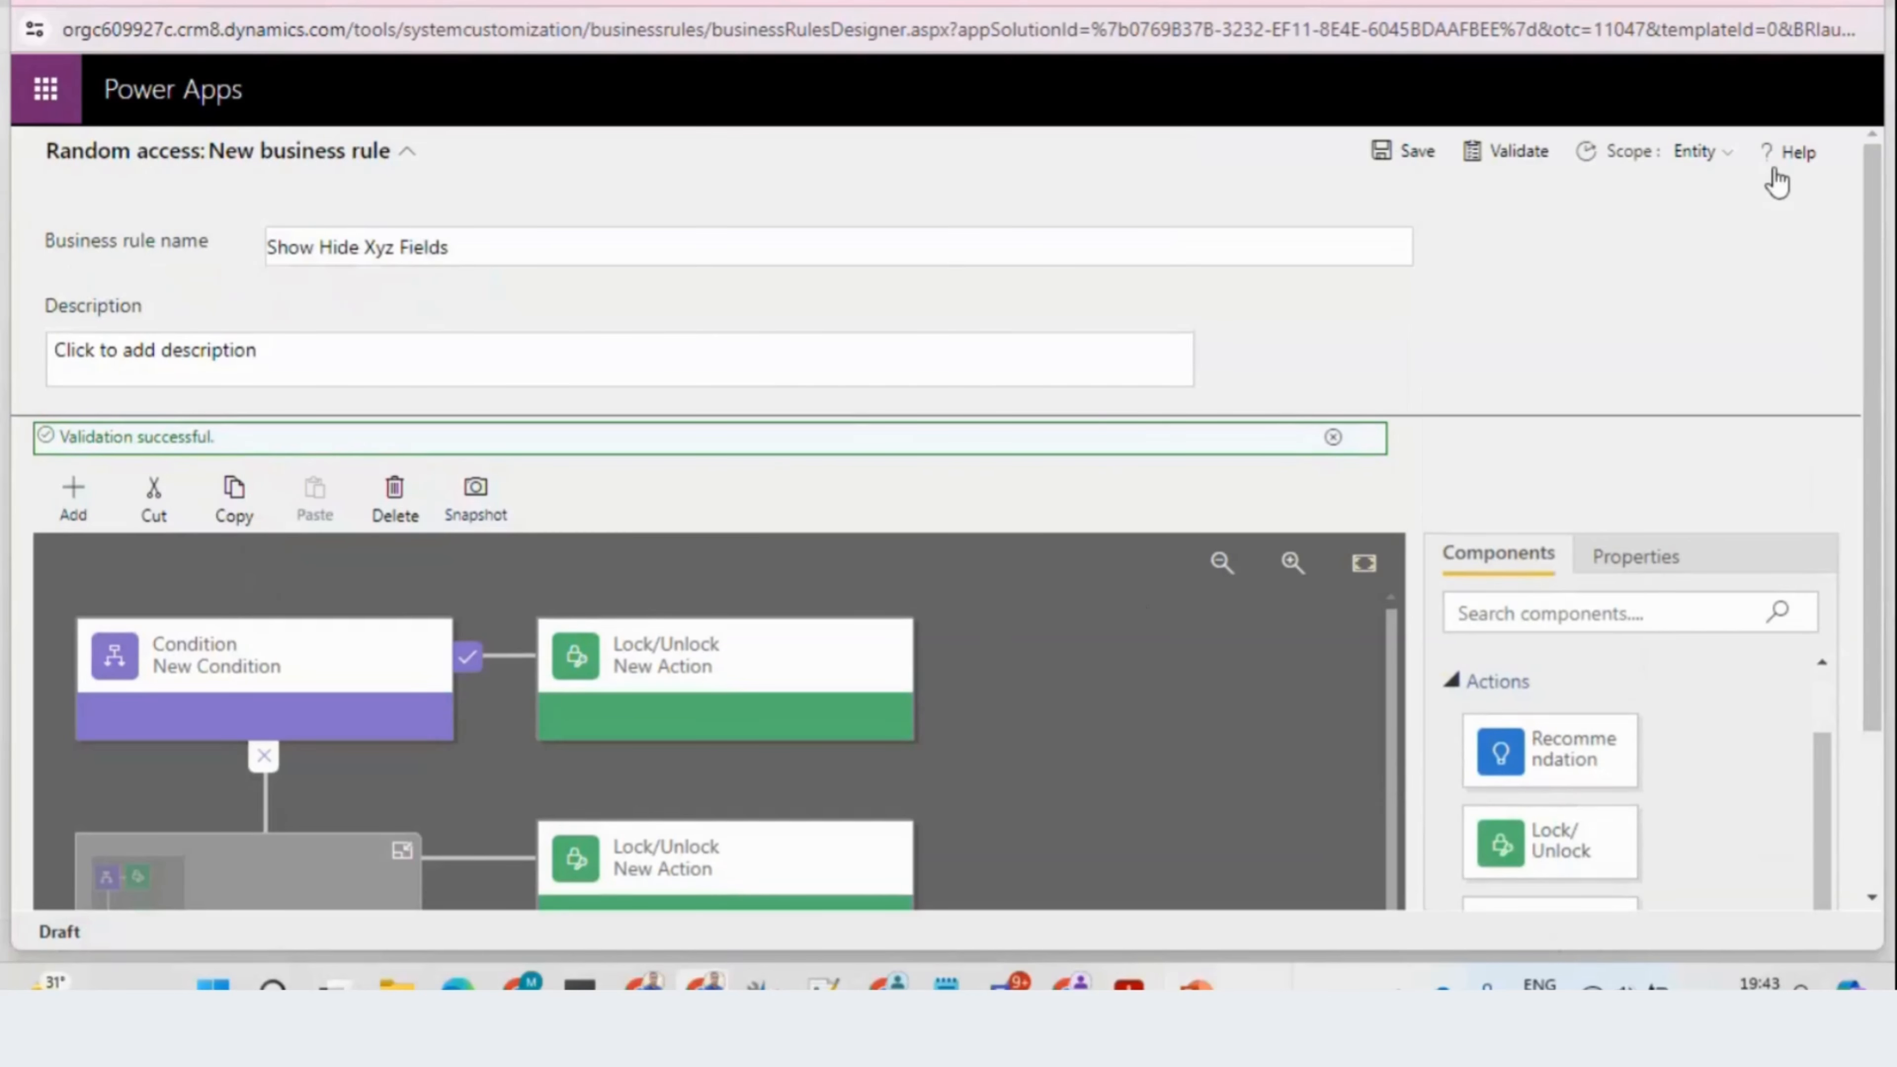
pyautogui.click(1417, 154)
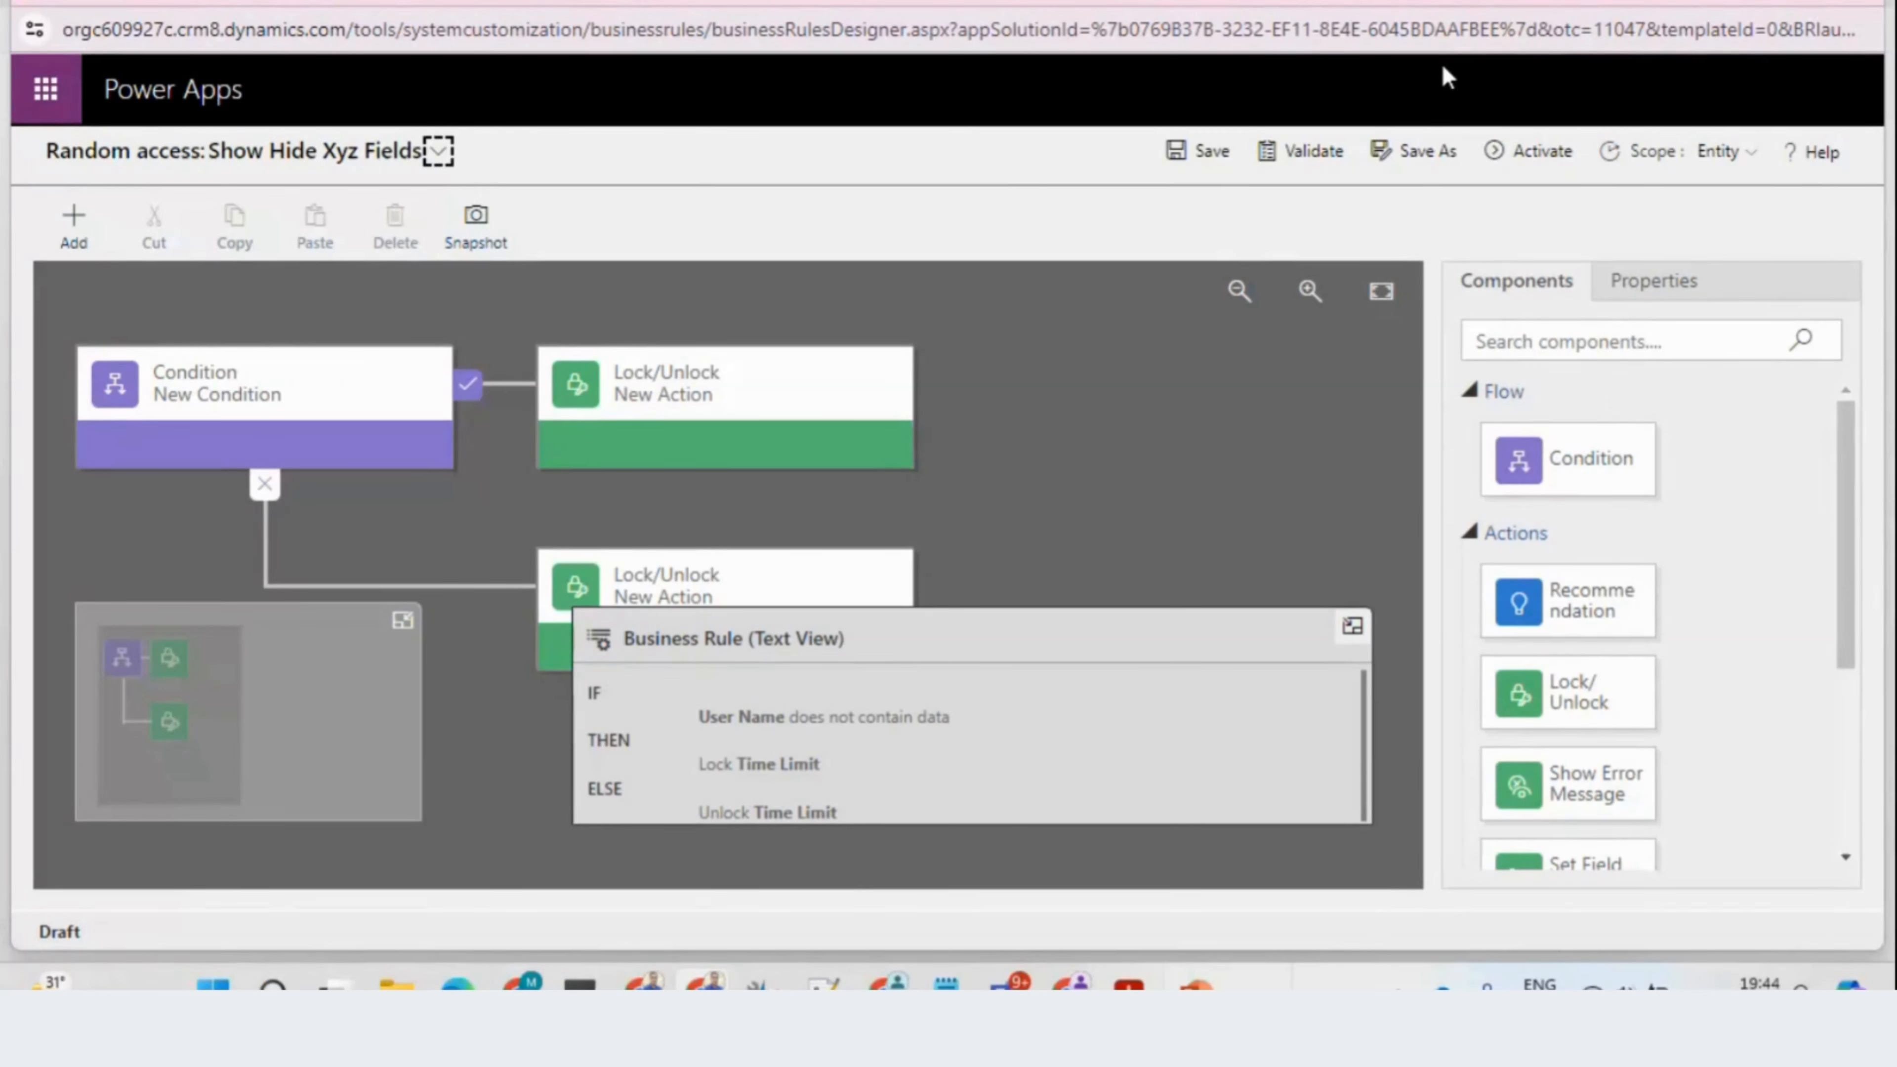
pyautogui.click(1533, 150)
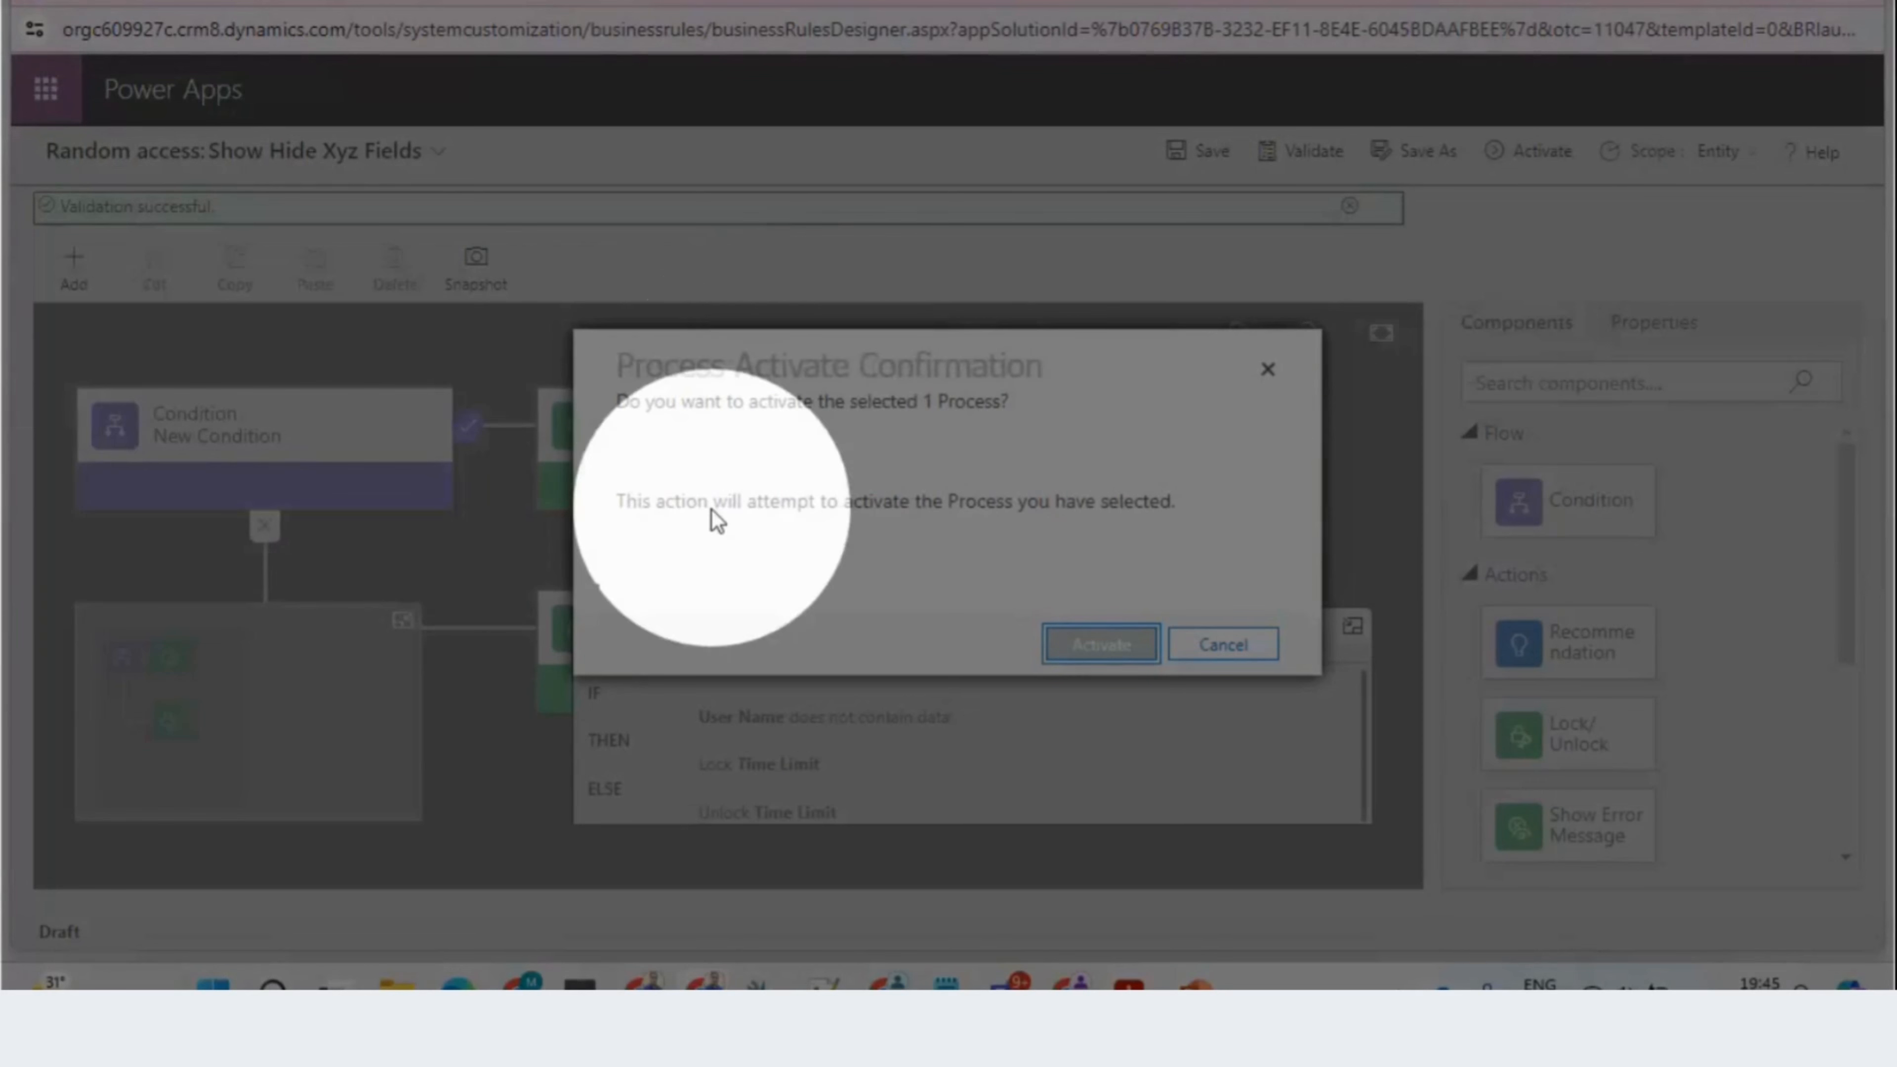
pyautogui.click(1129, 652)
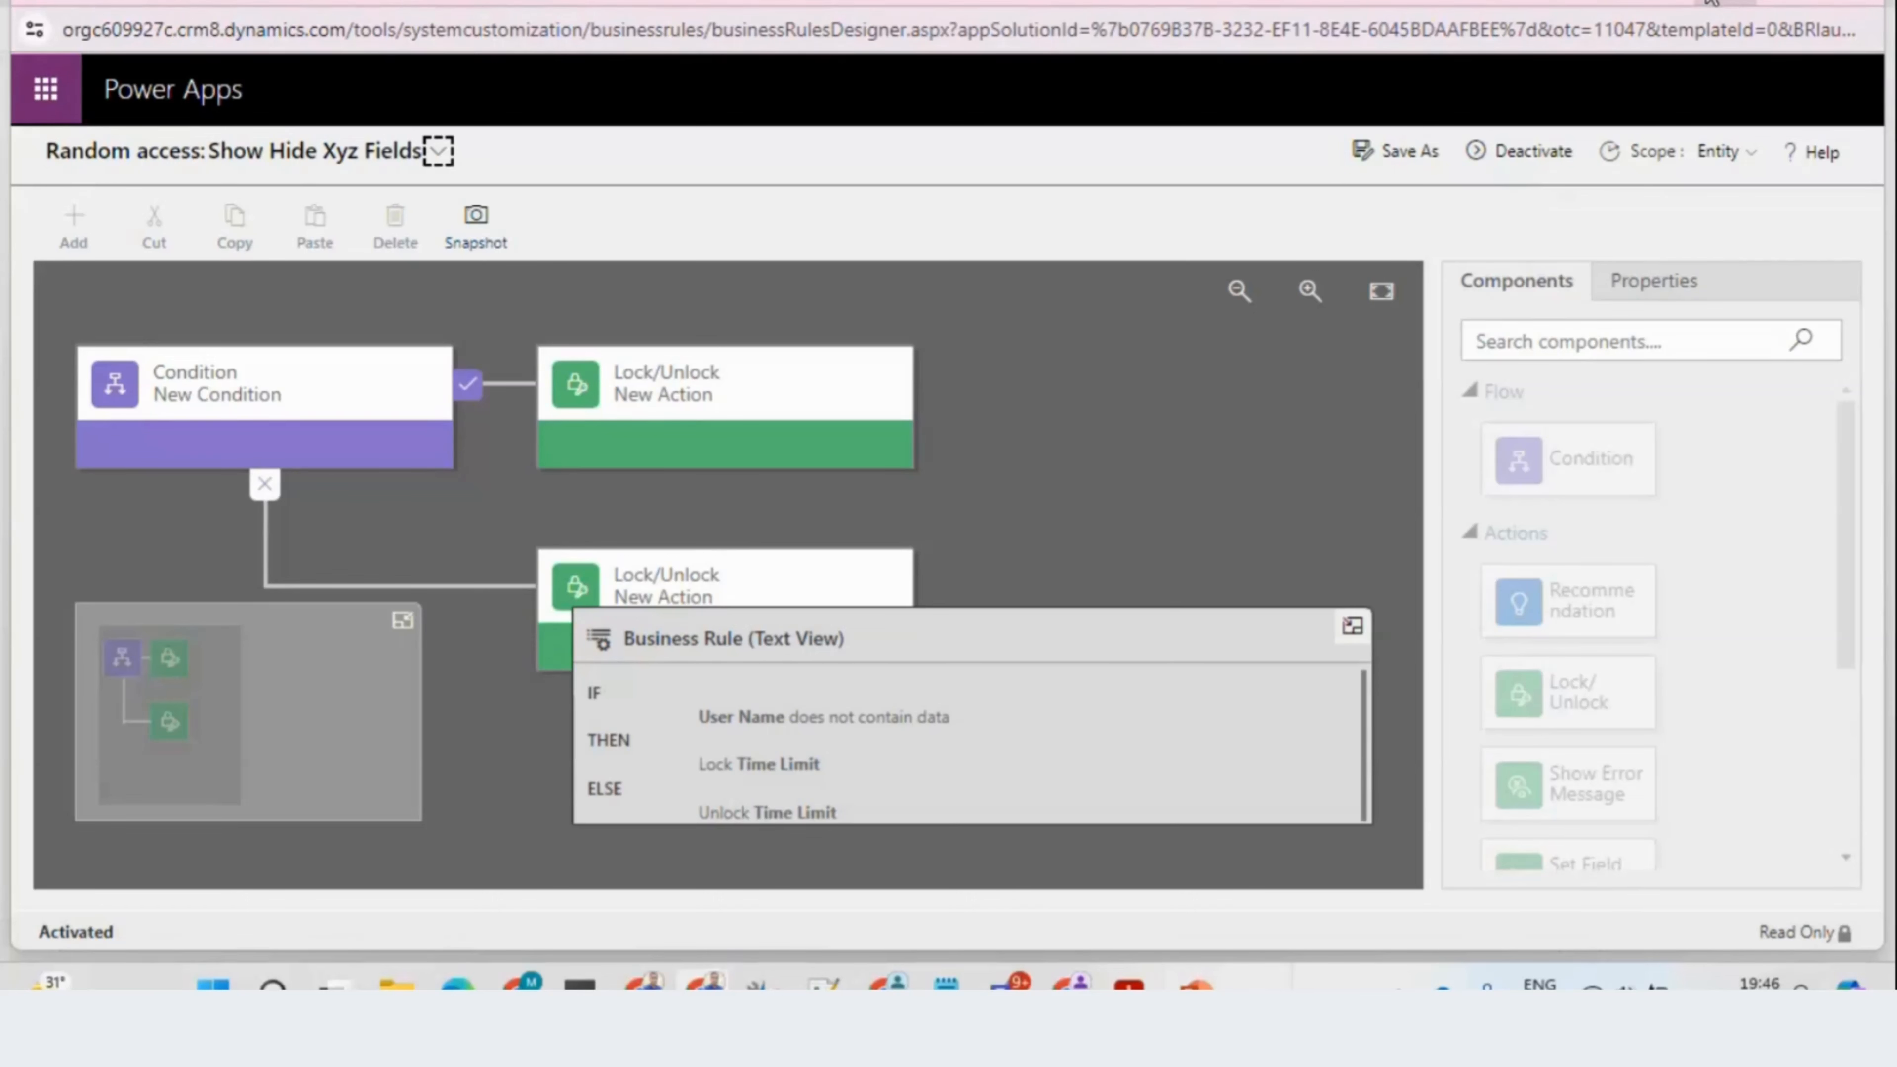
# Step: Switch to the open Random access record in the Dynamics 365 Sales browser window and reload the page
pyautogui.hotkey('alt', 'Tab')
pyautogui.hotkey('alt', 'Tab')
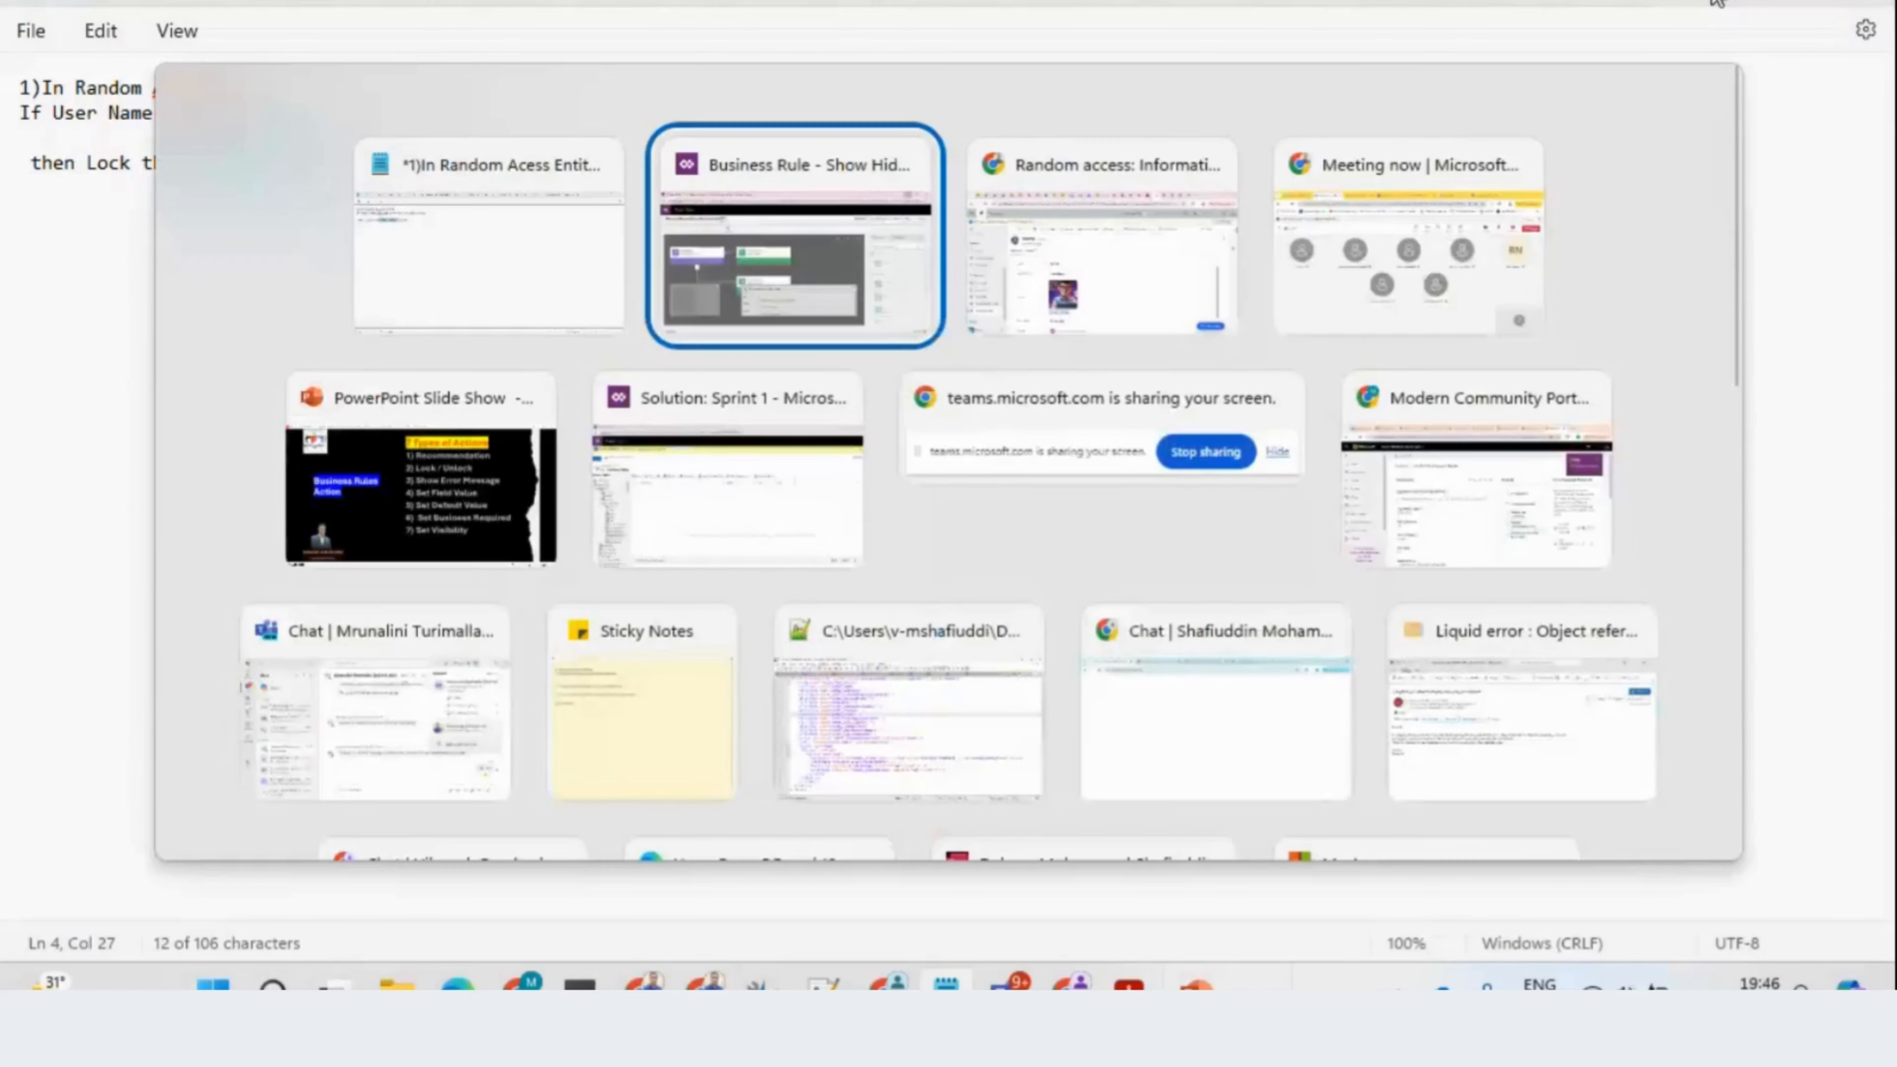
pyautogui.hotkey('alt', 'Tab')
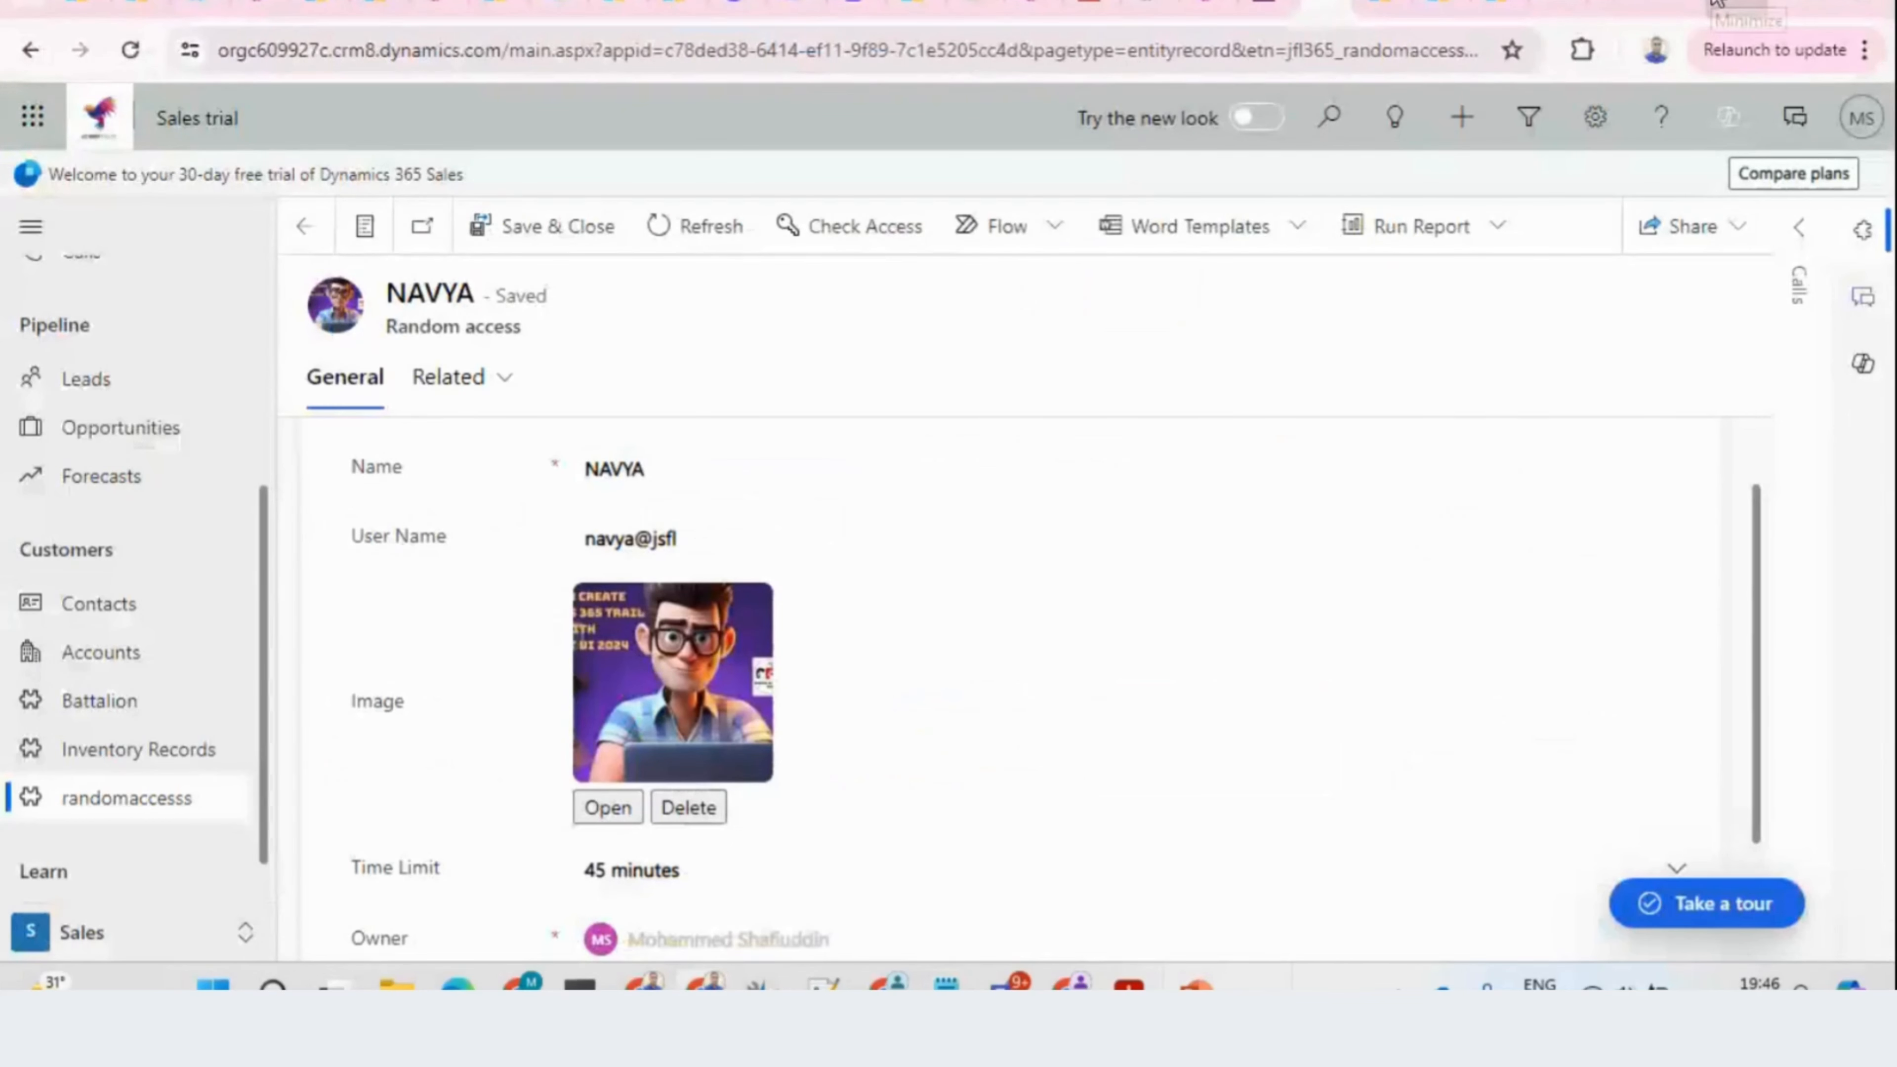
pyautogui.press('F5')
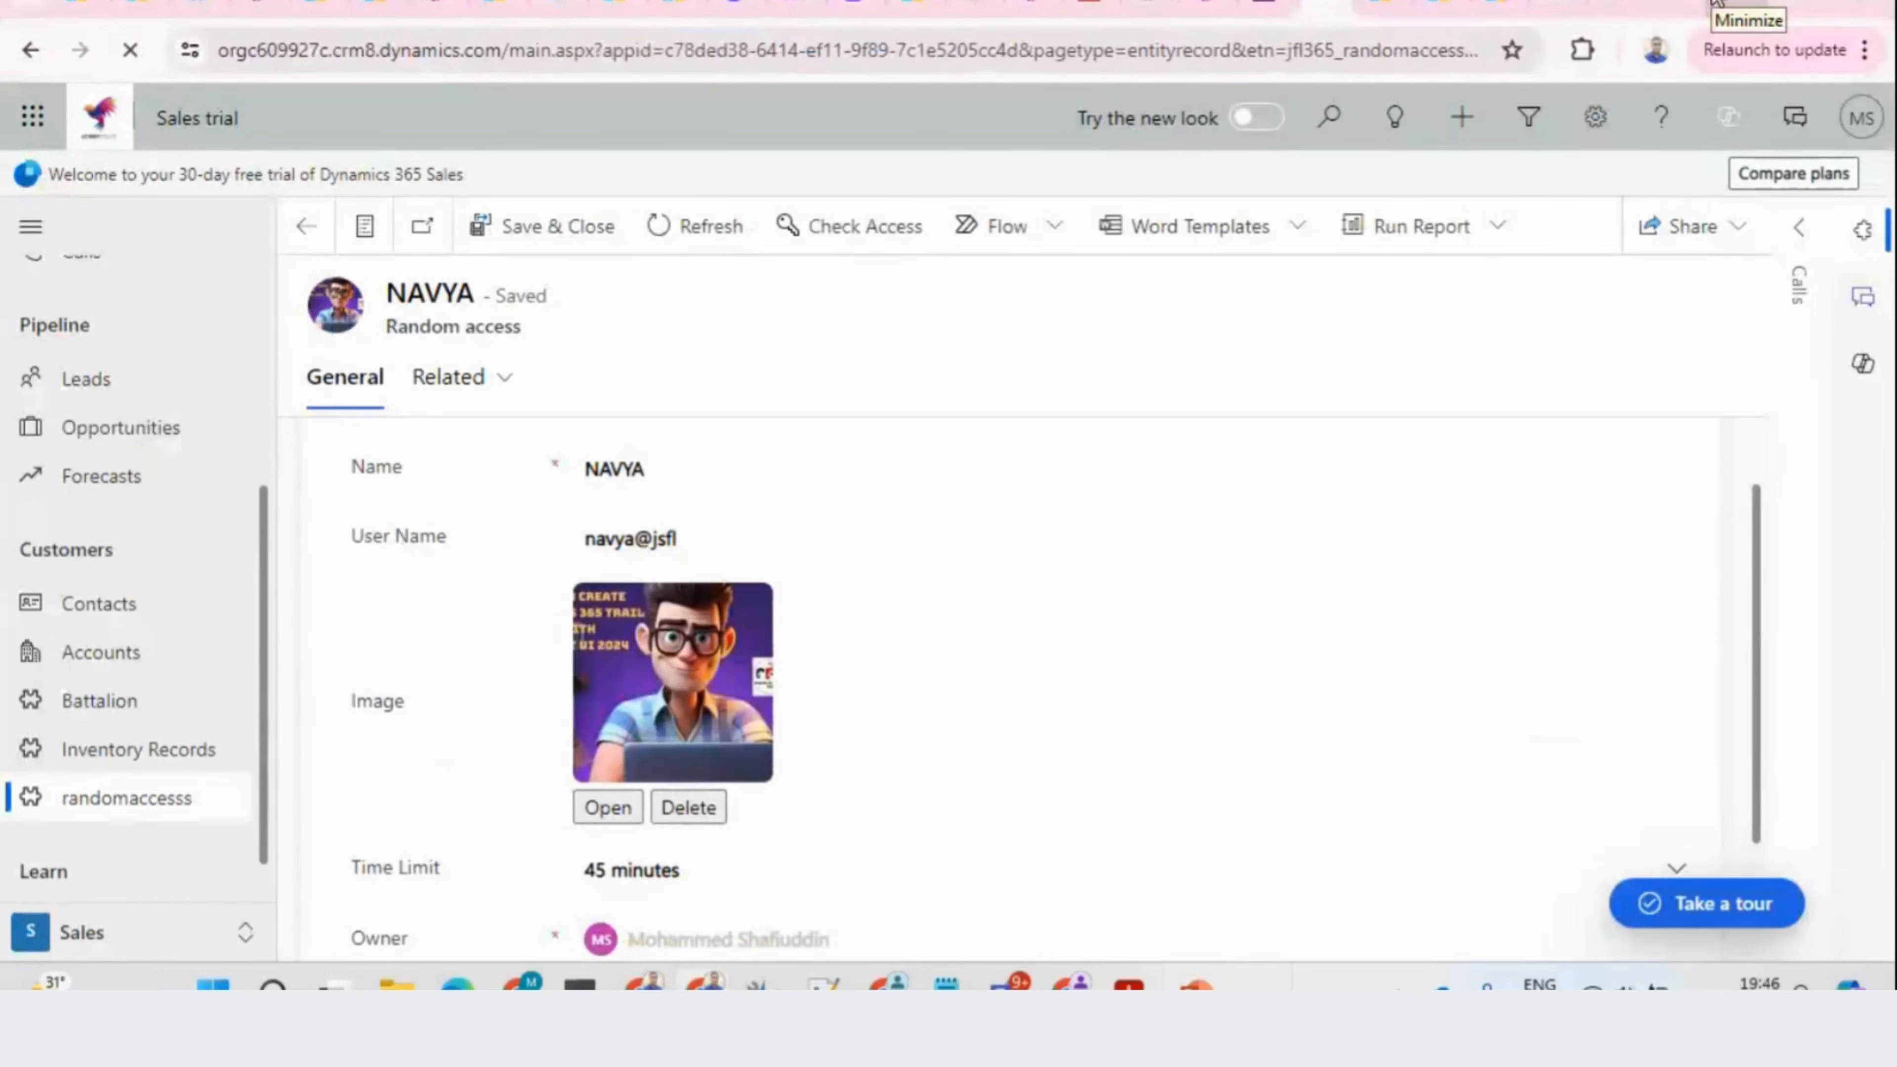
pyautogui.click(443, 64)
pyautogui.press('Return')
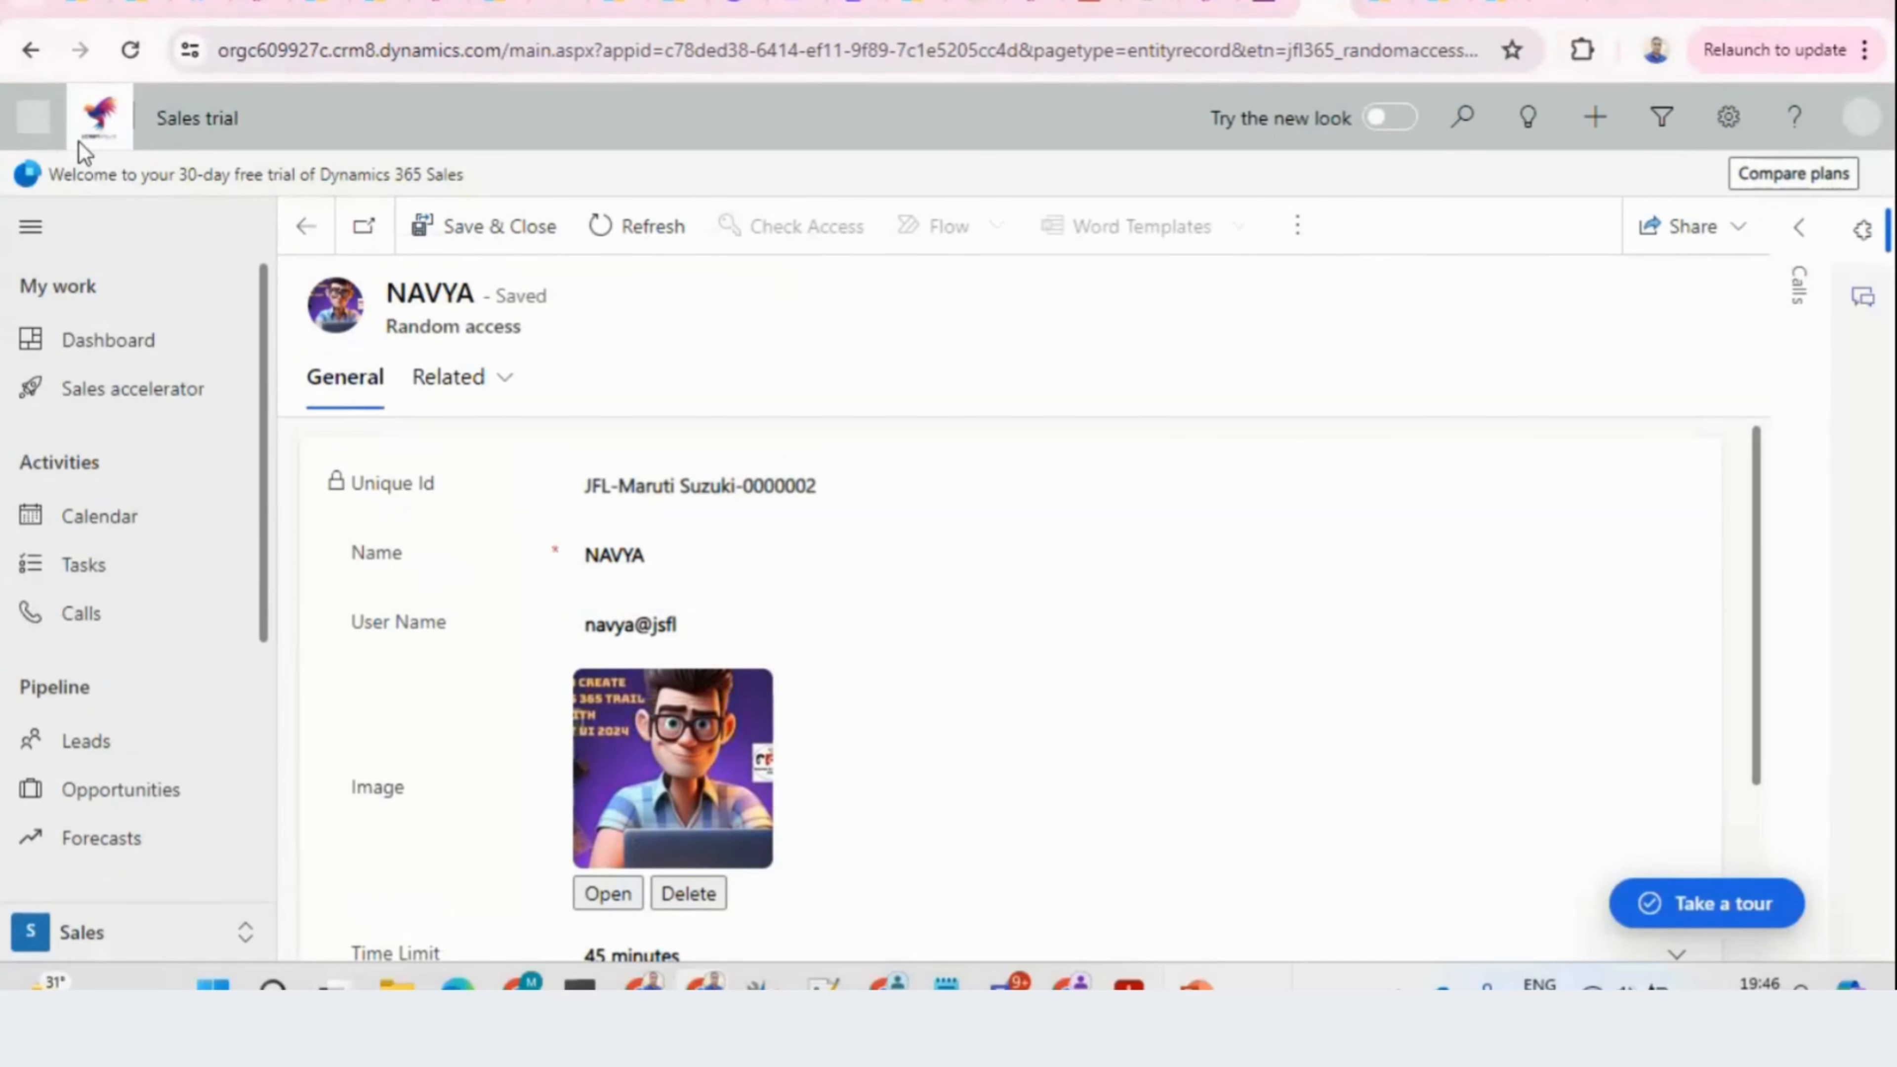
pyautogui.click(131, 51)
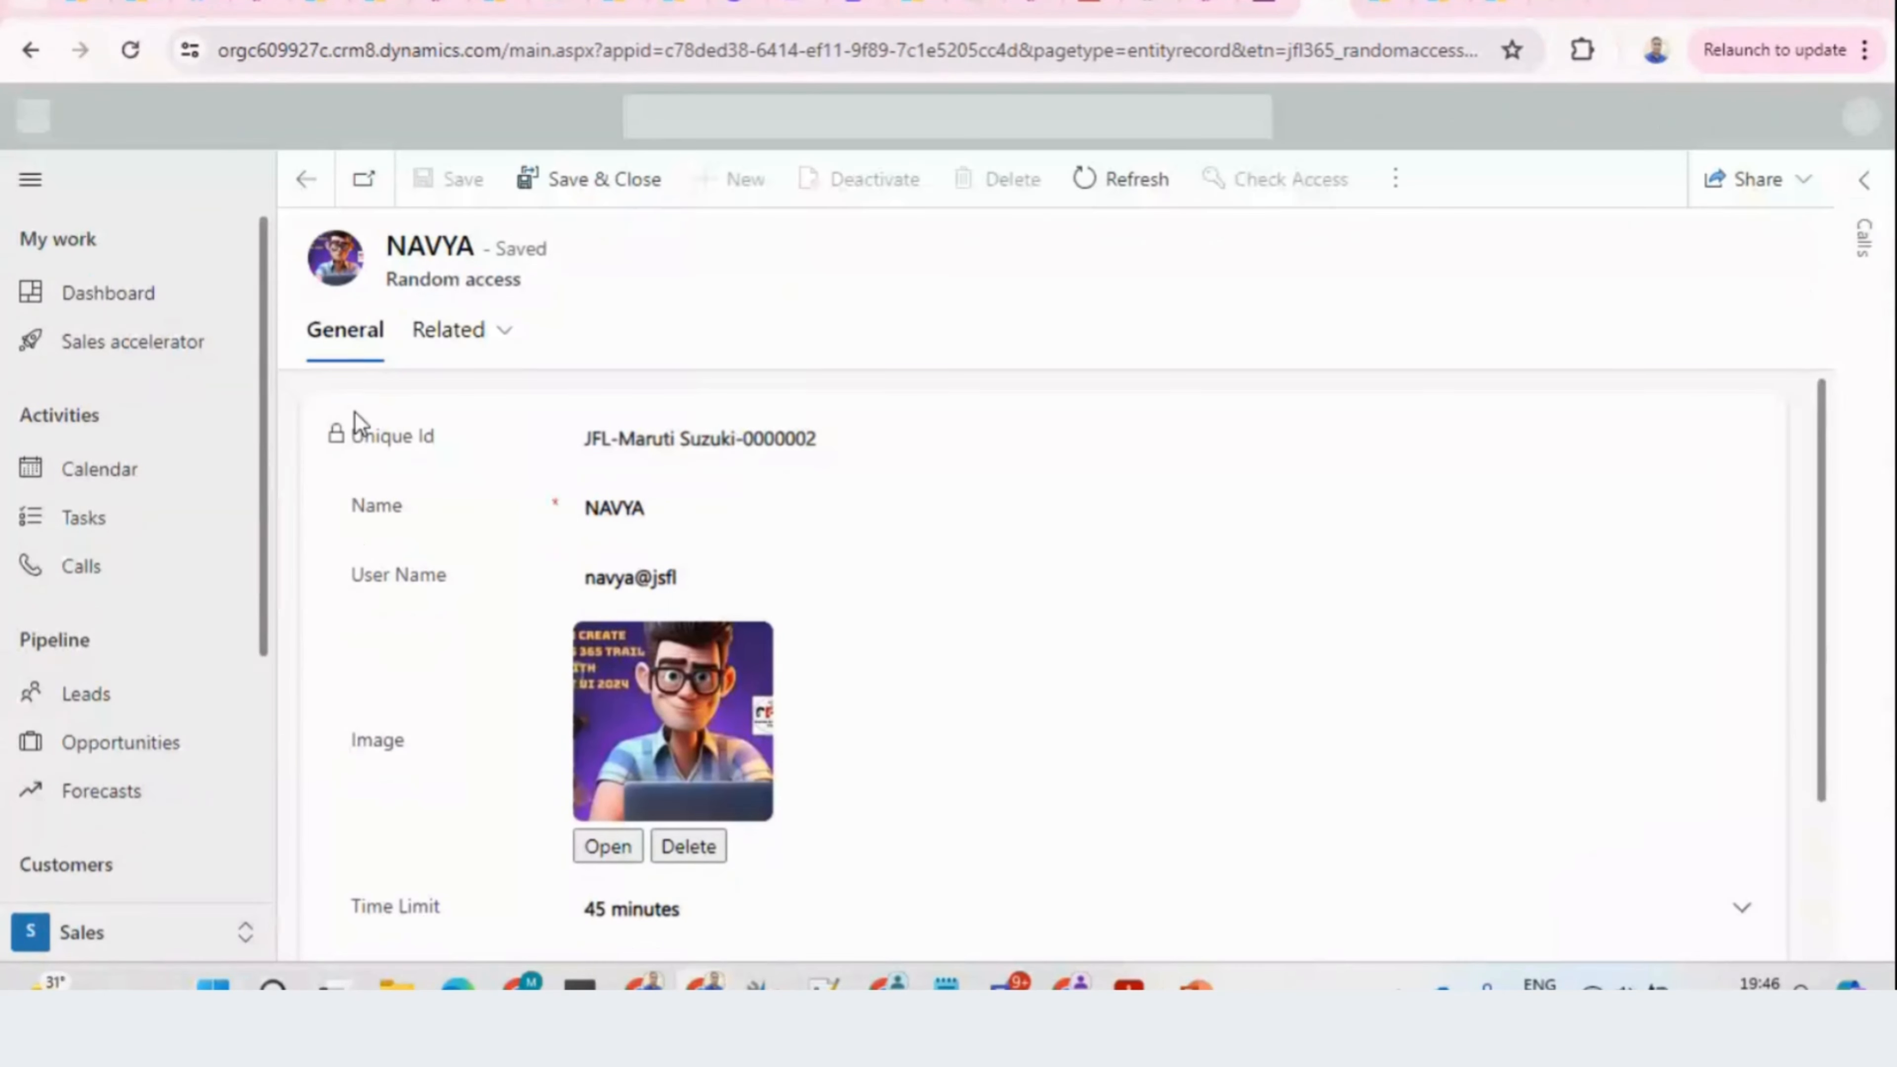
# Step: Clear the User Name field on the Random access record
pyautogui.moveTo(523, 985)
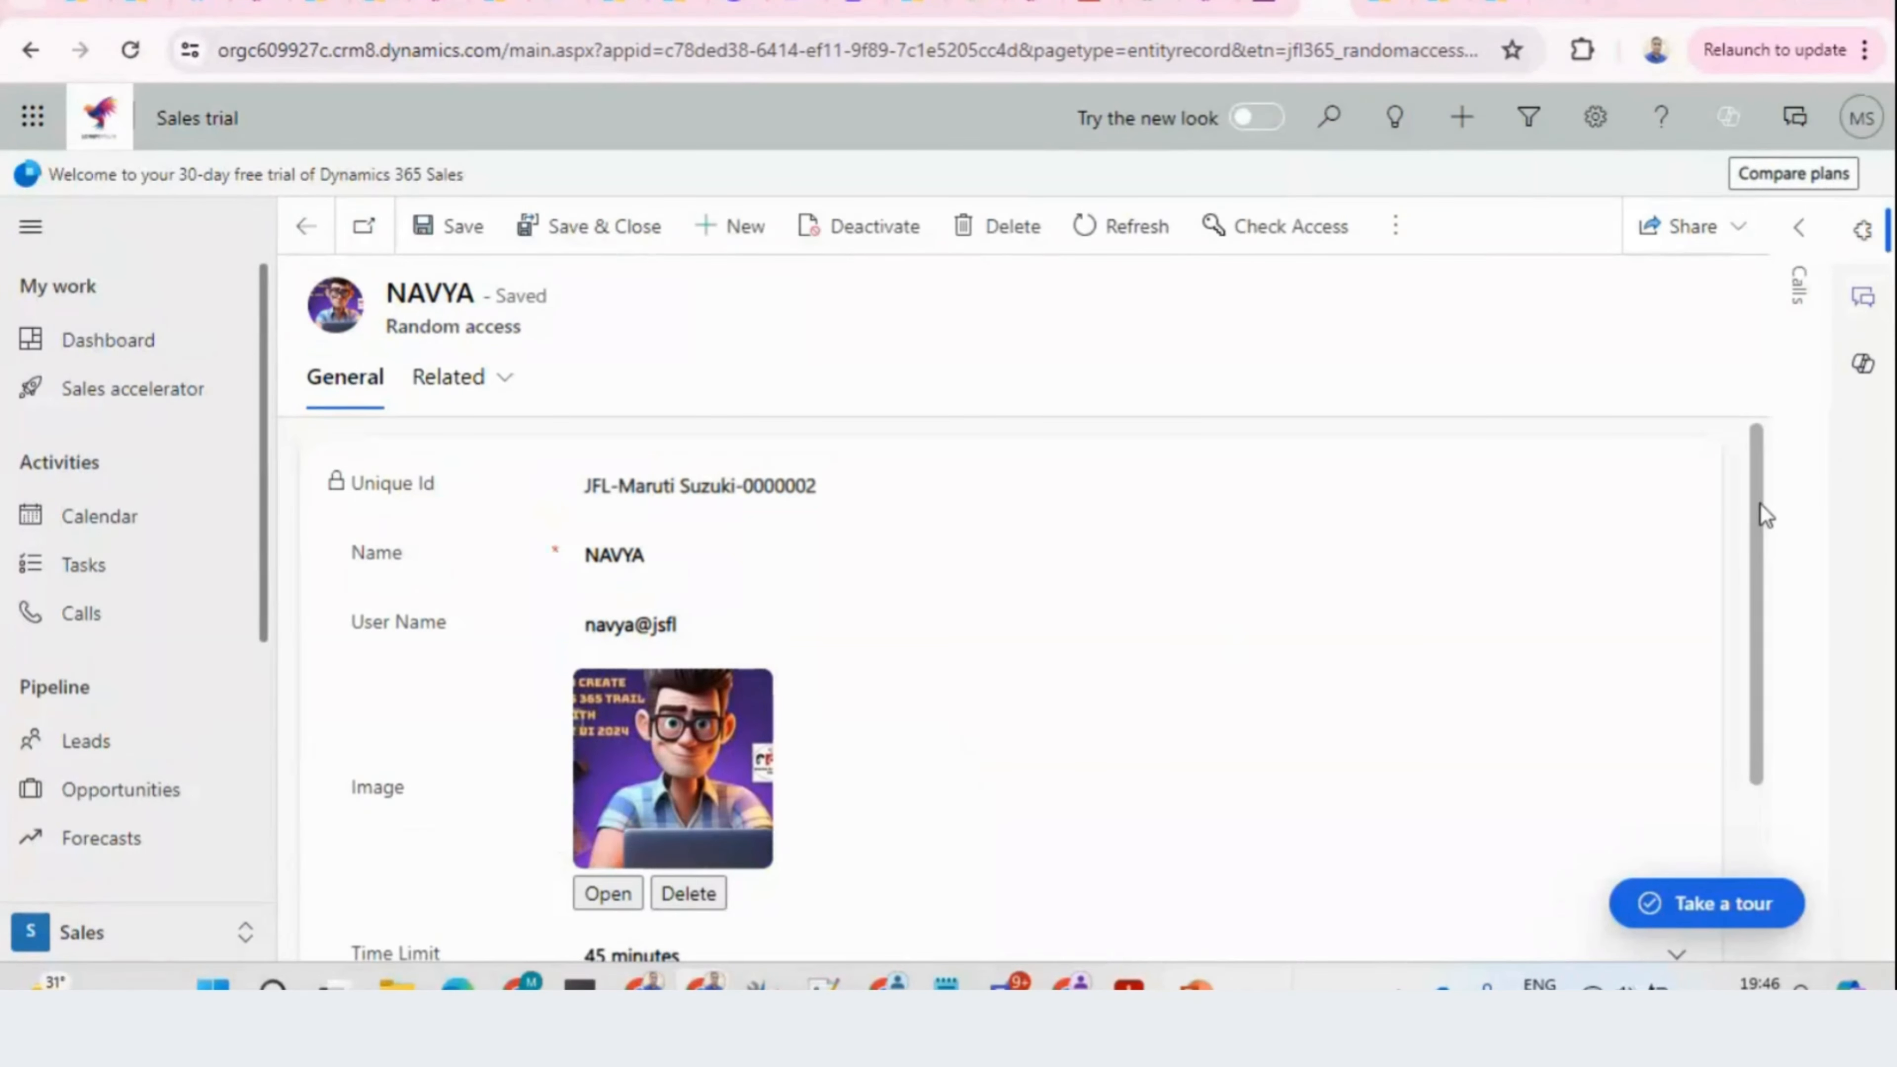
pyautogui.scroll(-2, 1778, 569)
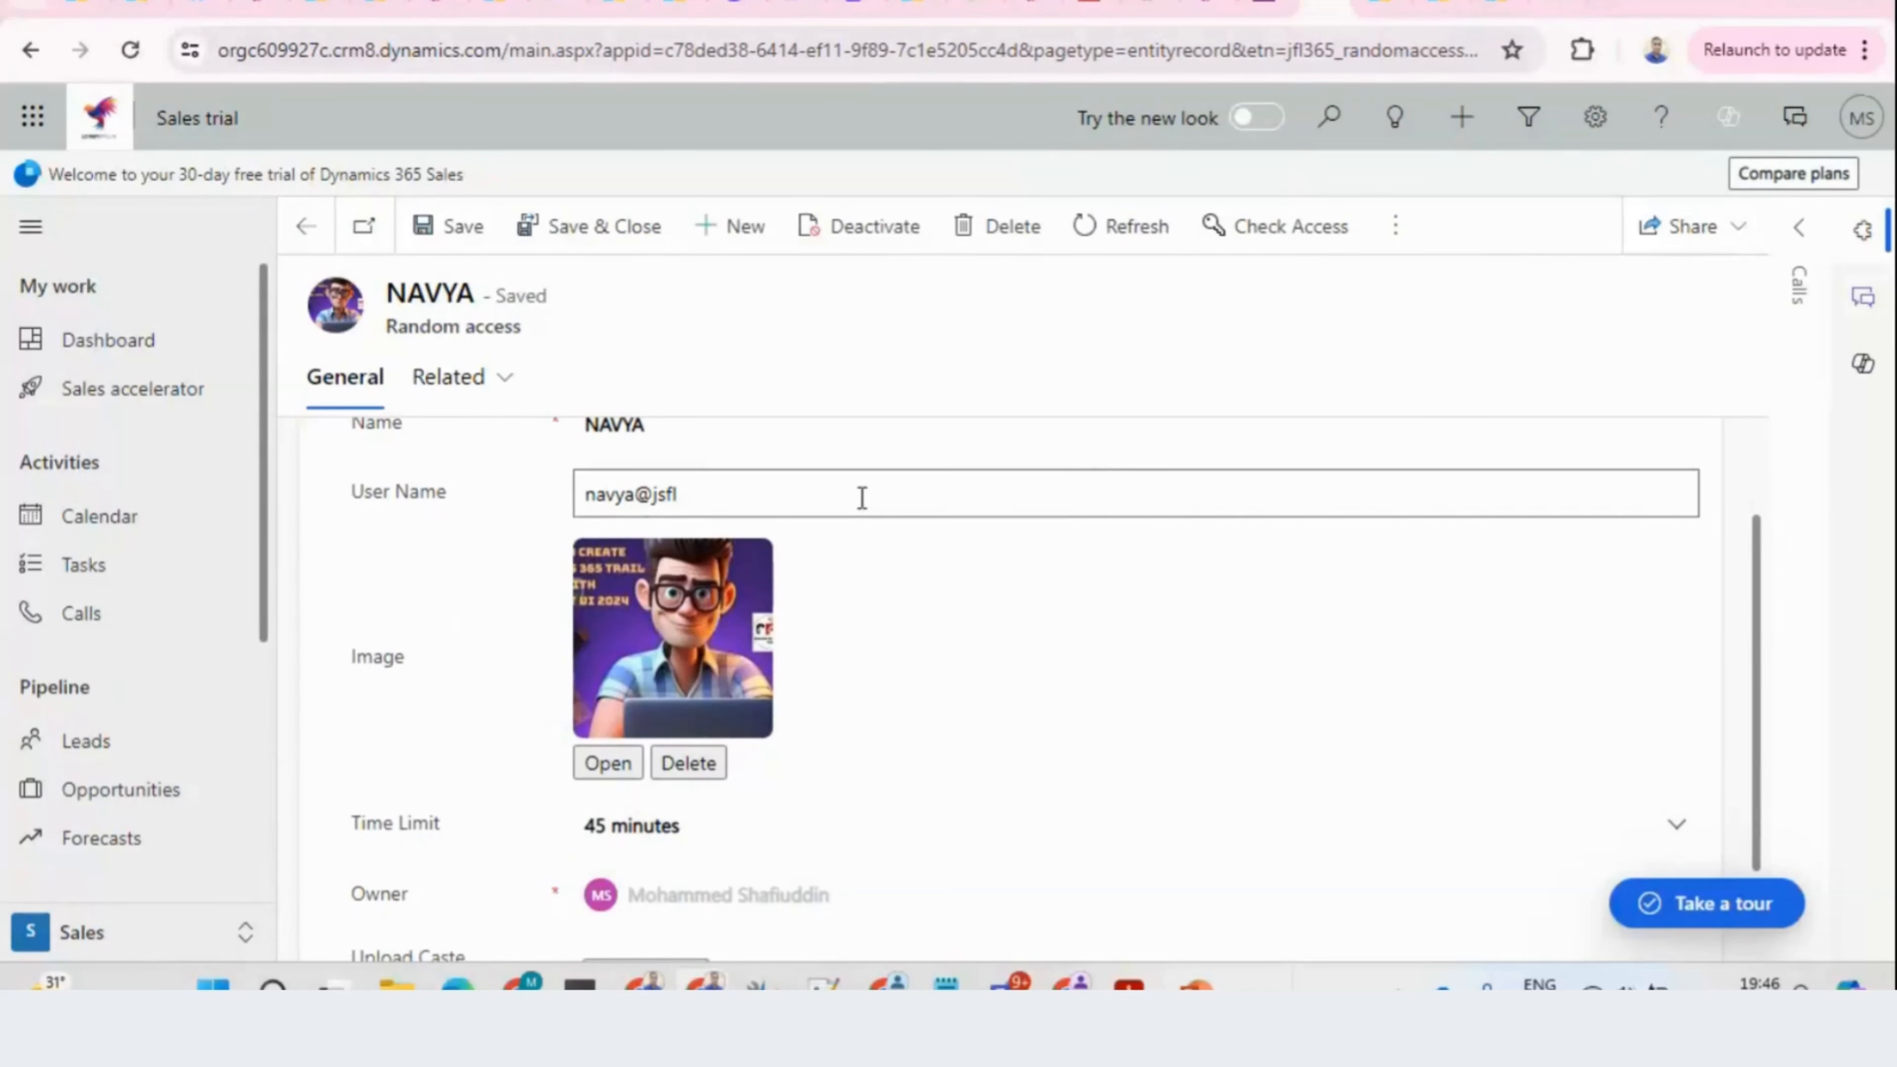
pyautogui.moveTo(860, 500); pyautogui.dragTo(532, 499)
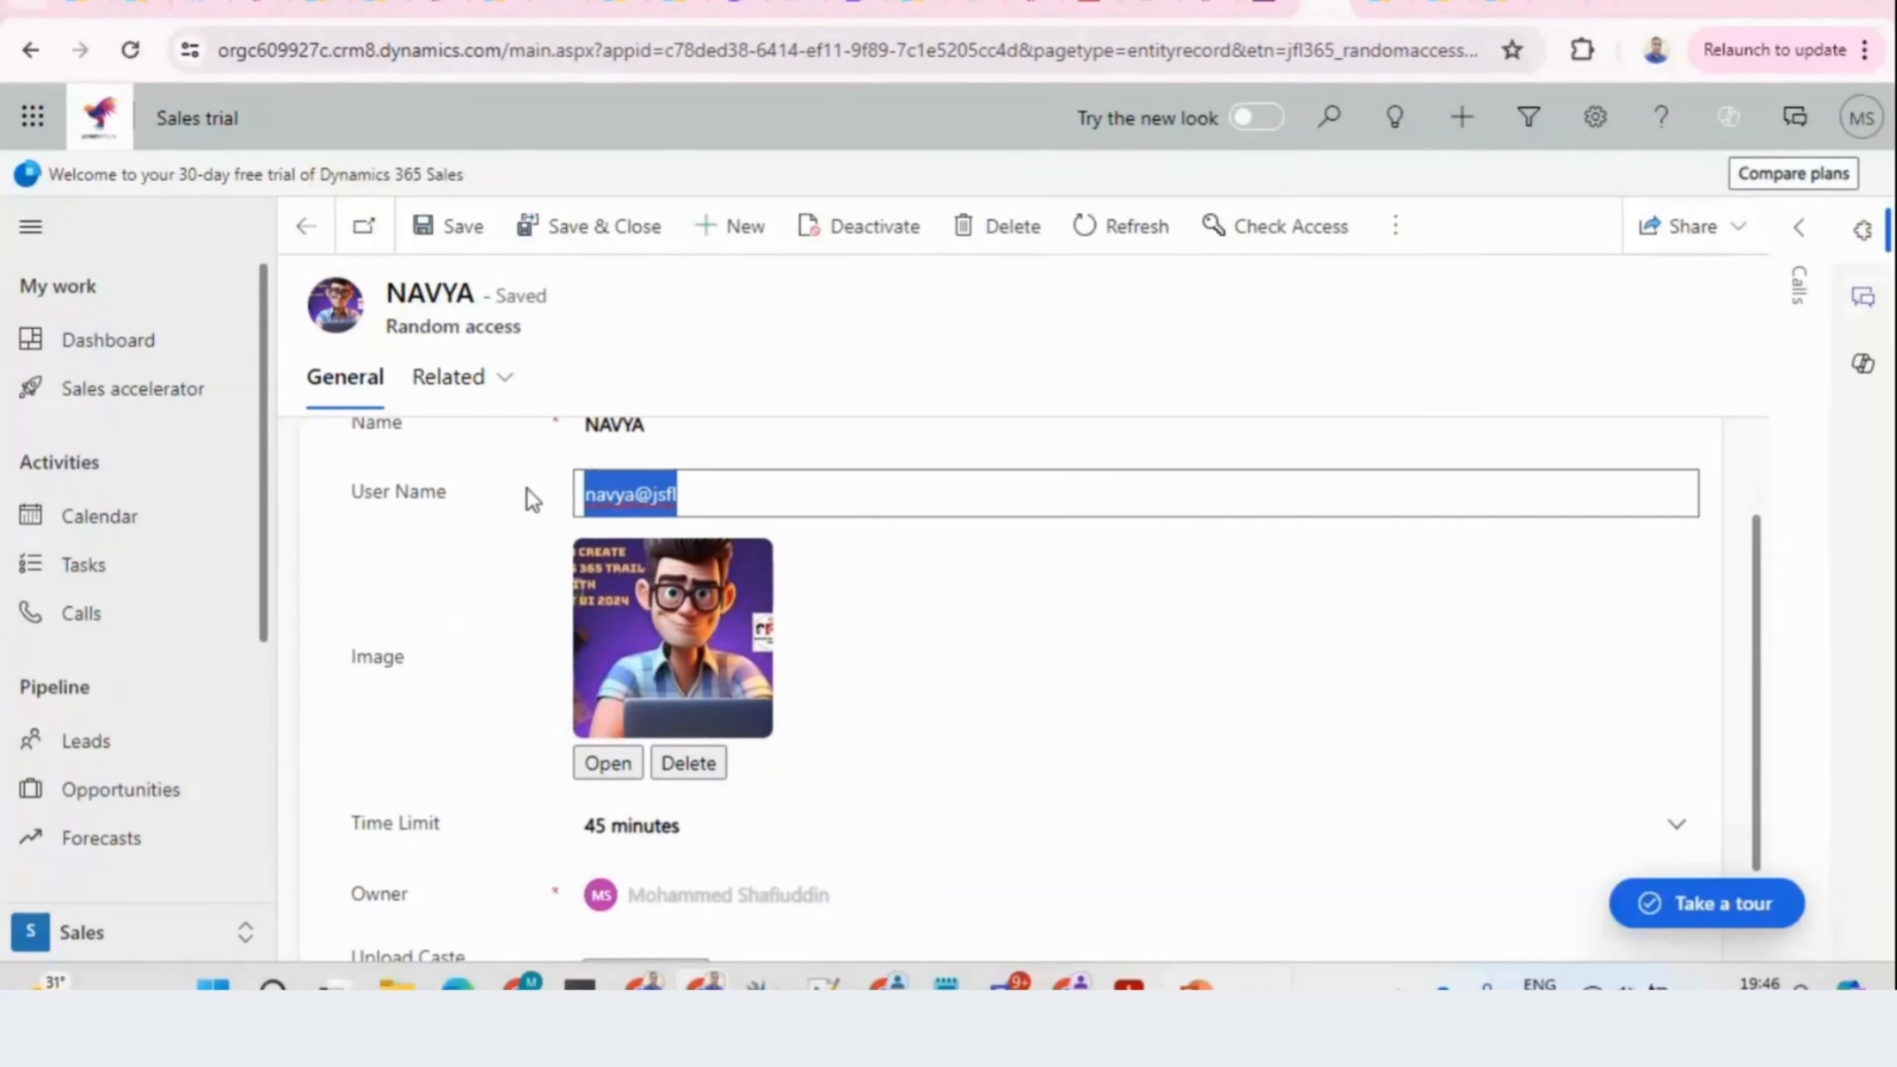
pyautogui.press('BackSpace')
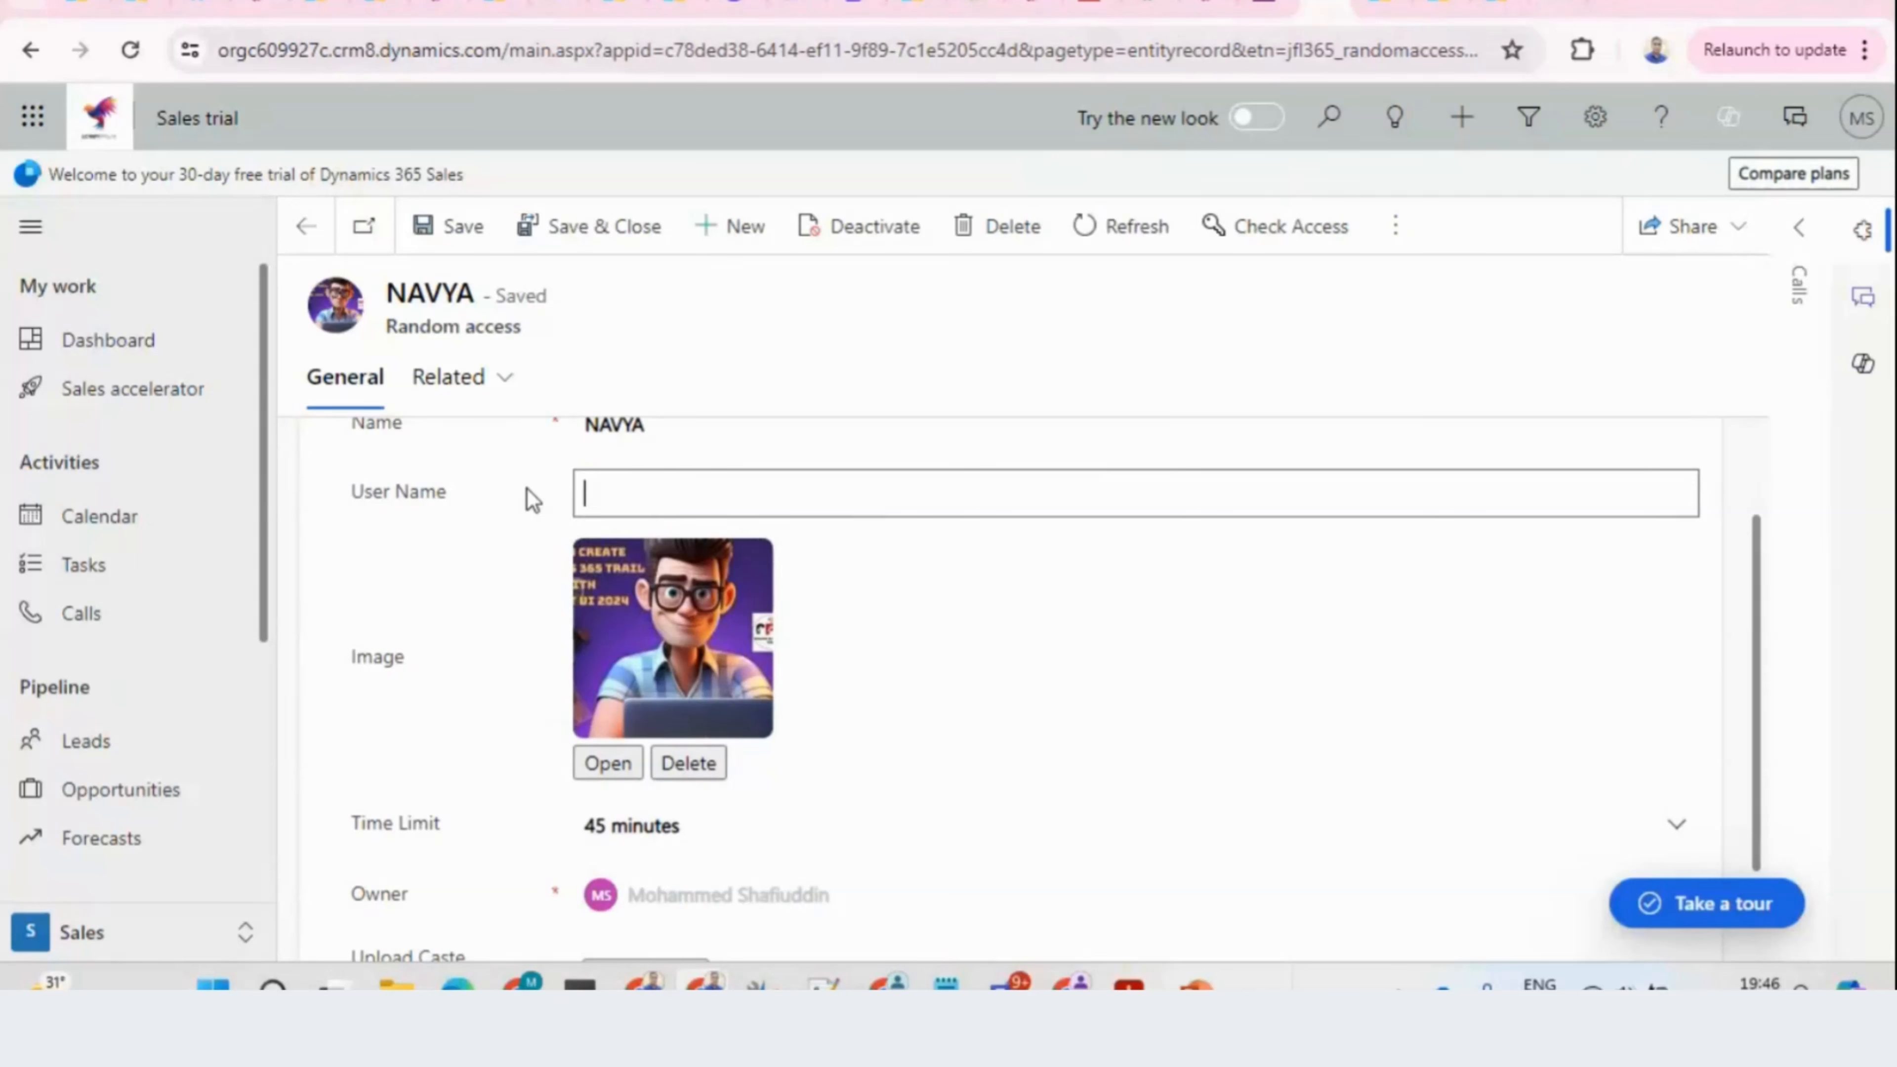
# Step: Commit the emptied User Name field and try to edit the Time Limit value on the Random access record
pyautogui.click(444, 501)
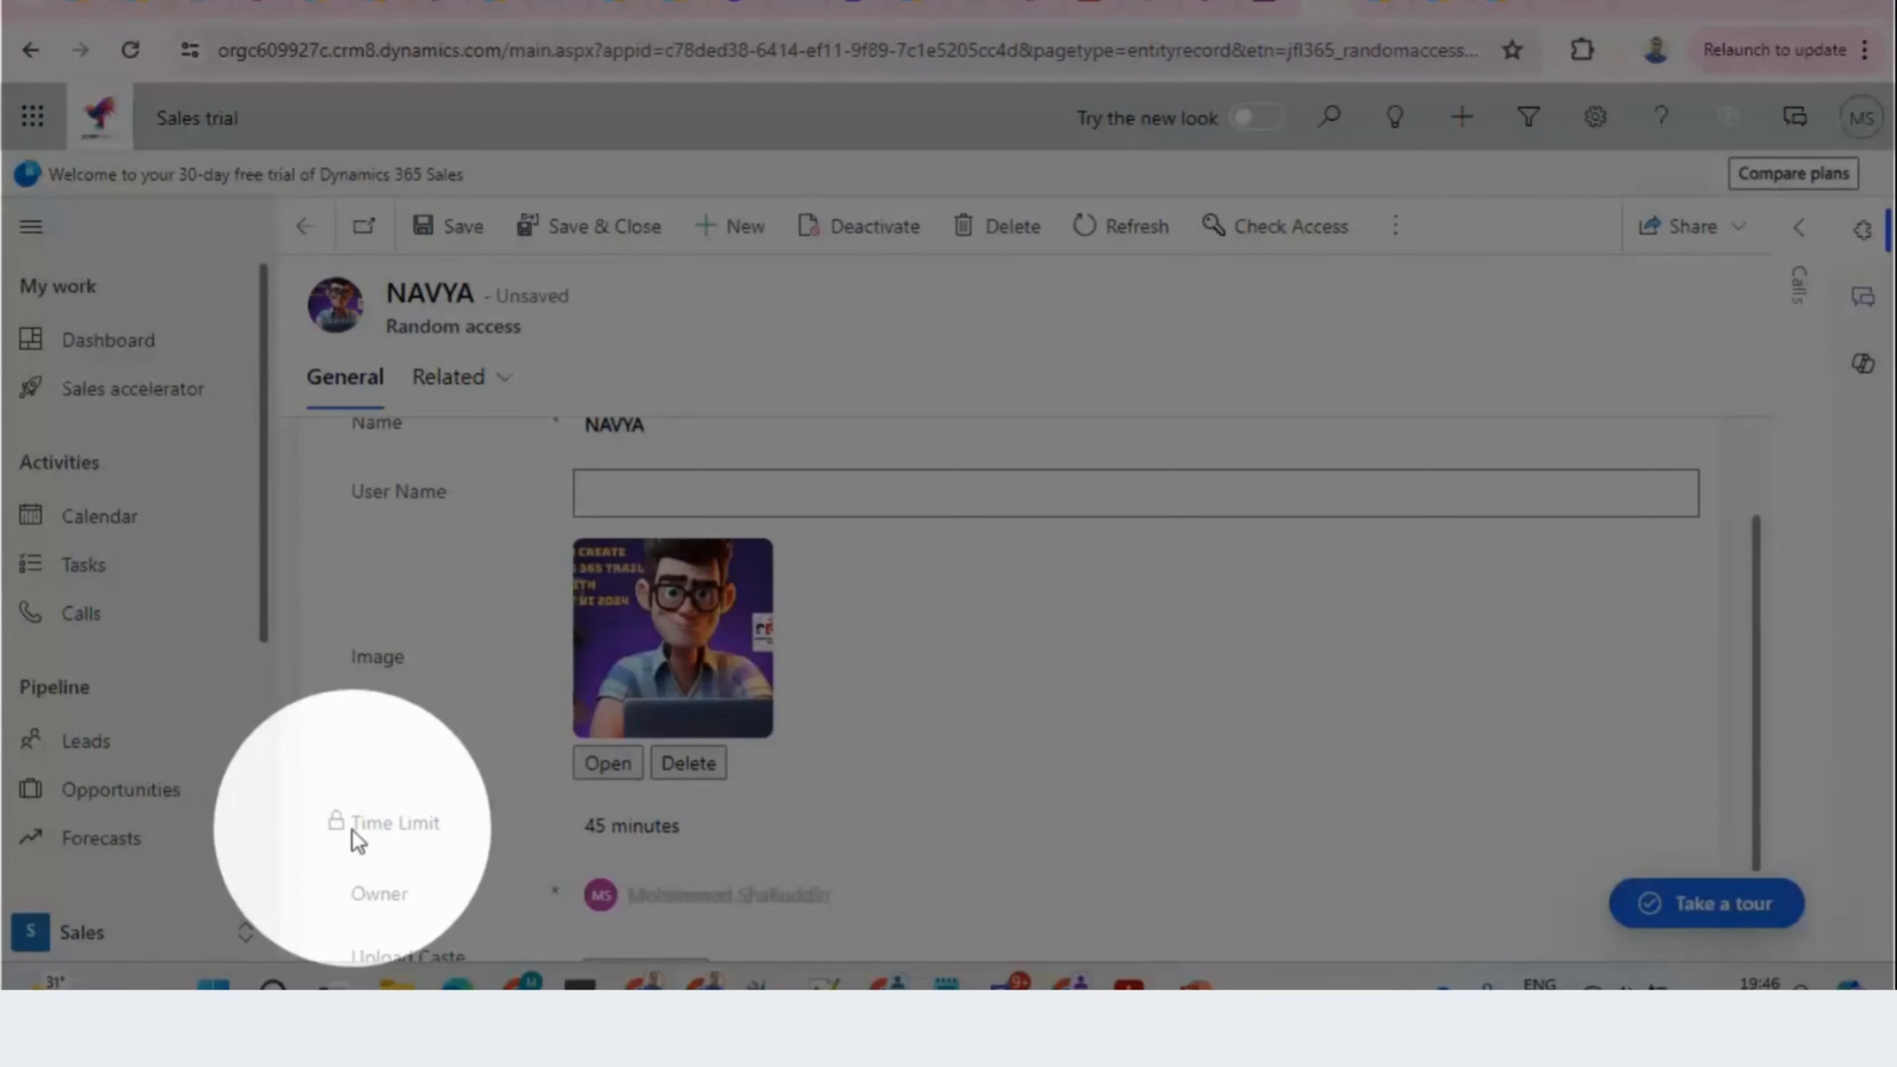
pyautogui.doubleClick(691, 829)
# Step: Enter nvaa@!233 as the User Name and check whether Time Limit can be edited
pyautogui.click(603, 492)
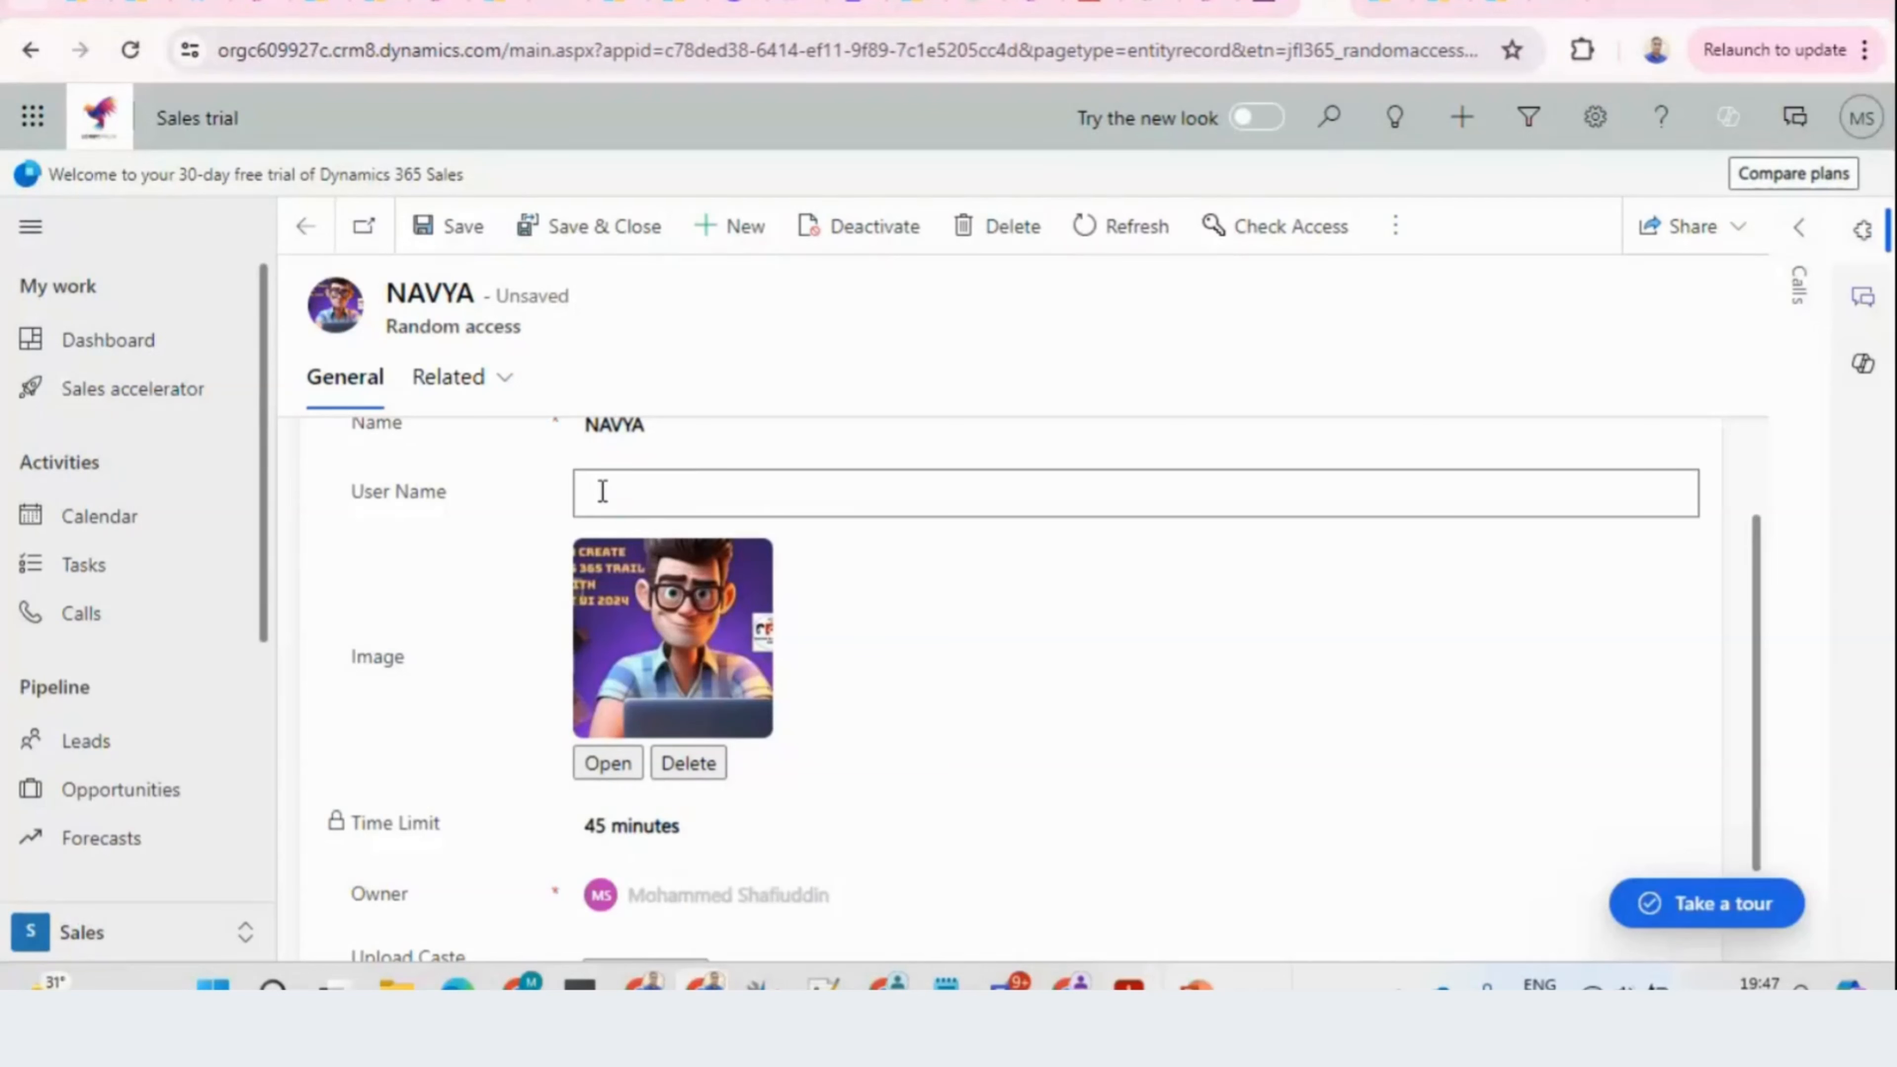
pyautogui.write('nya')
pyautogui.write('a')
pyautogui.write('@!233')
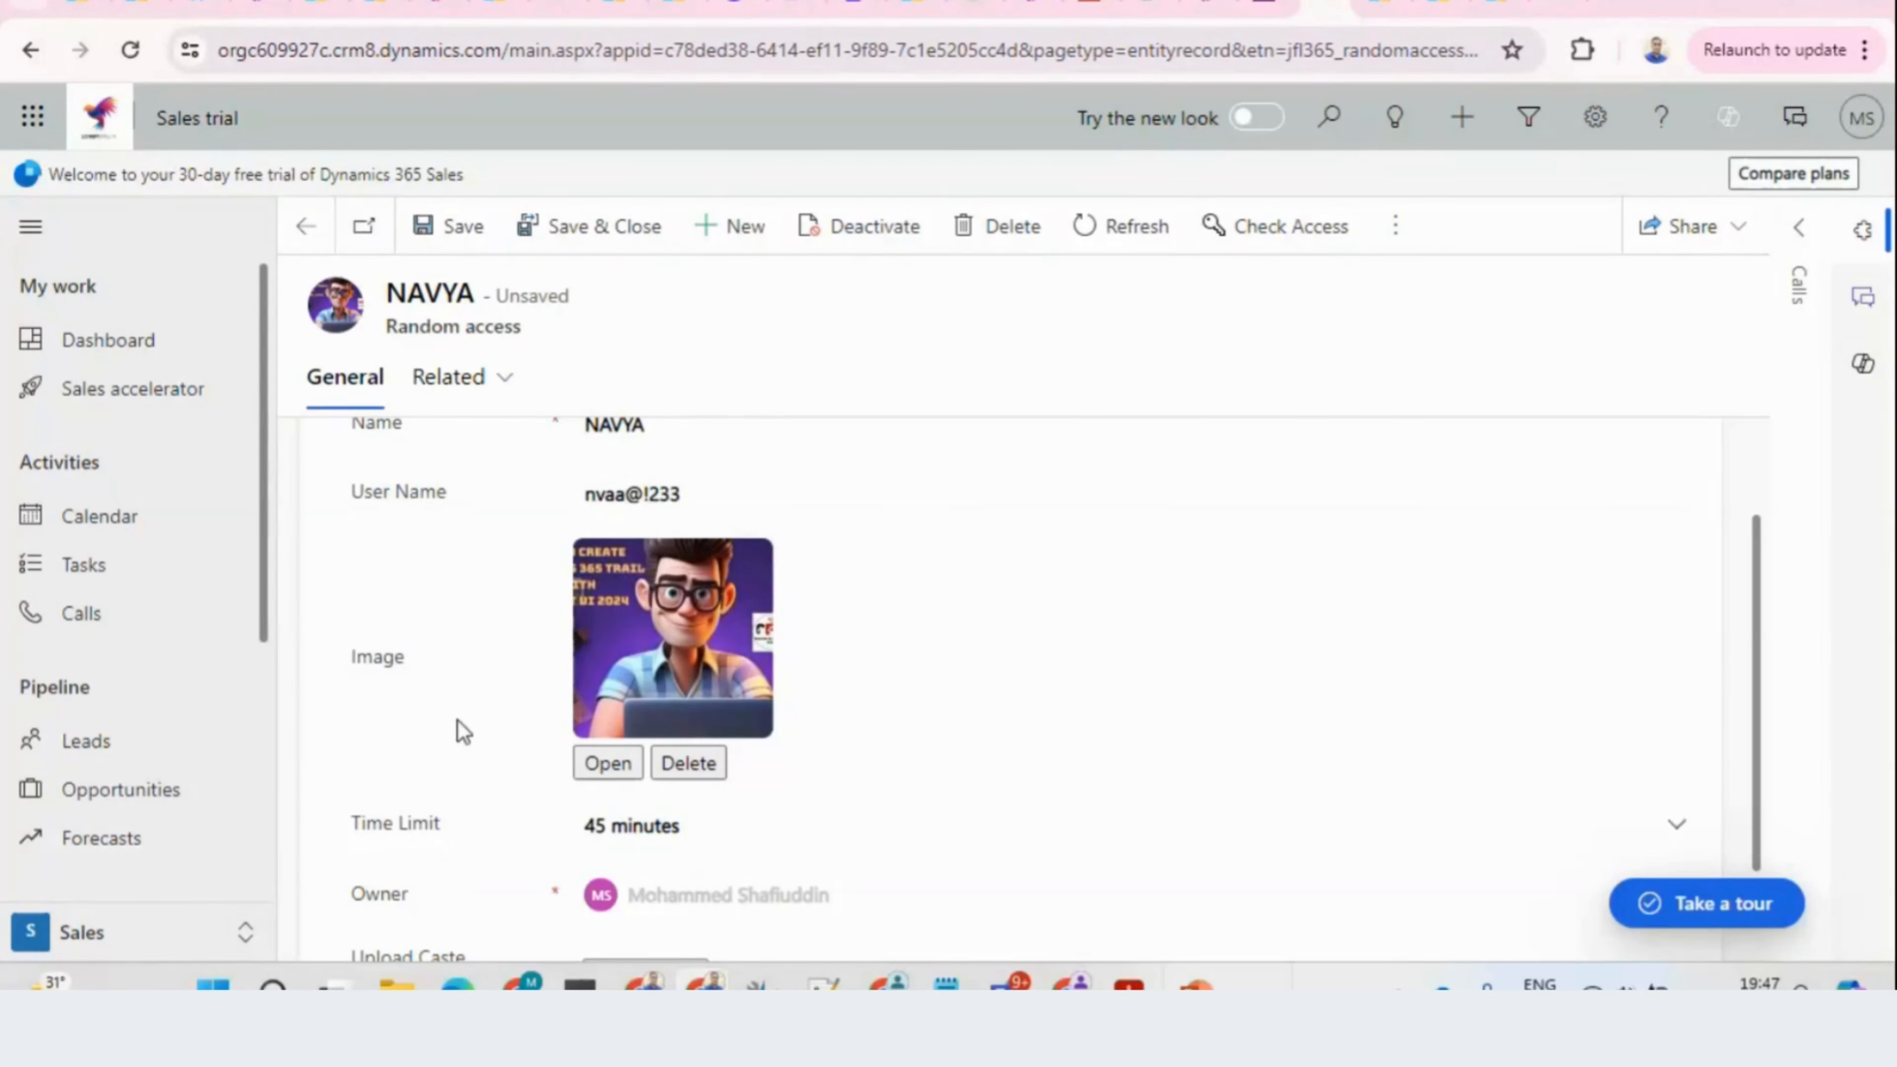
pyautogui.click(659, 825)
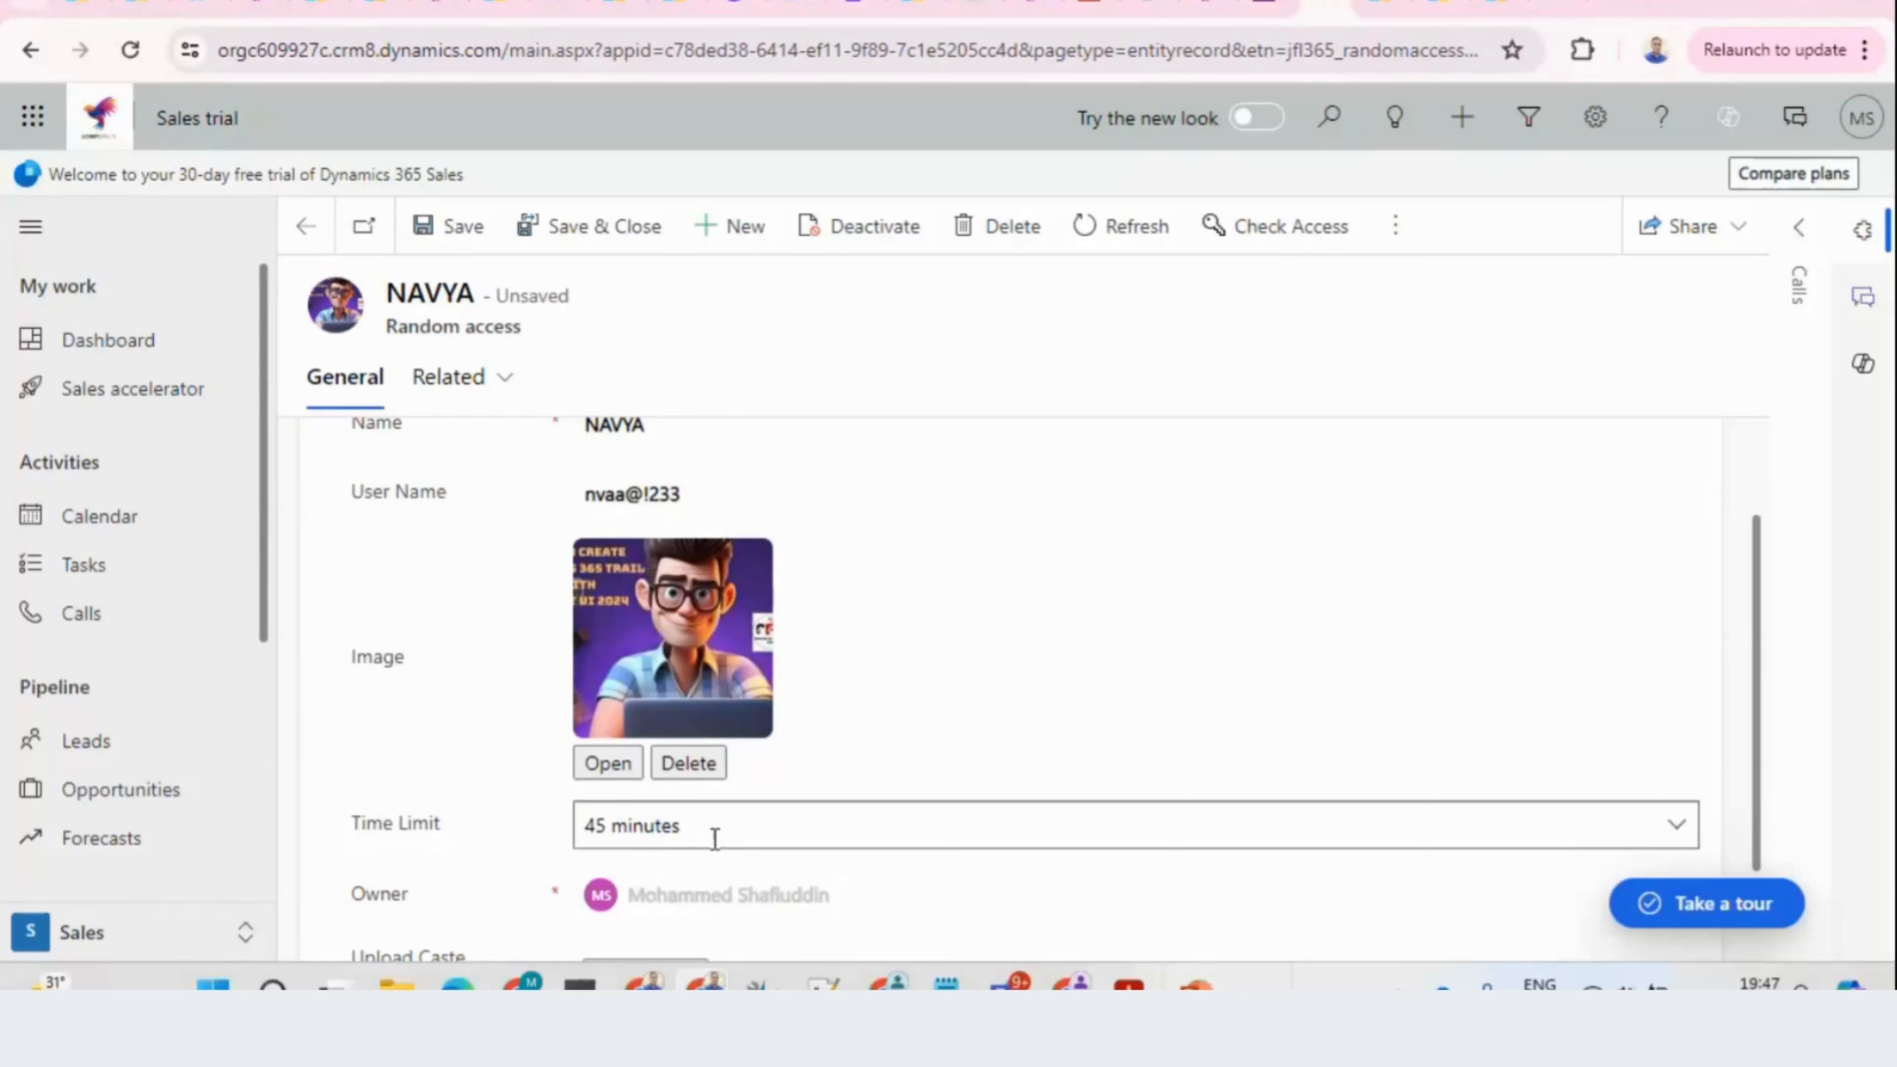
pyautogui.click(1532, 806)
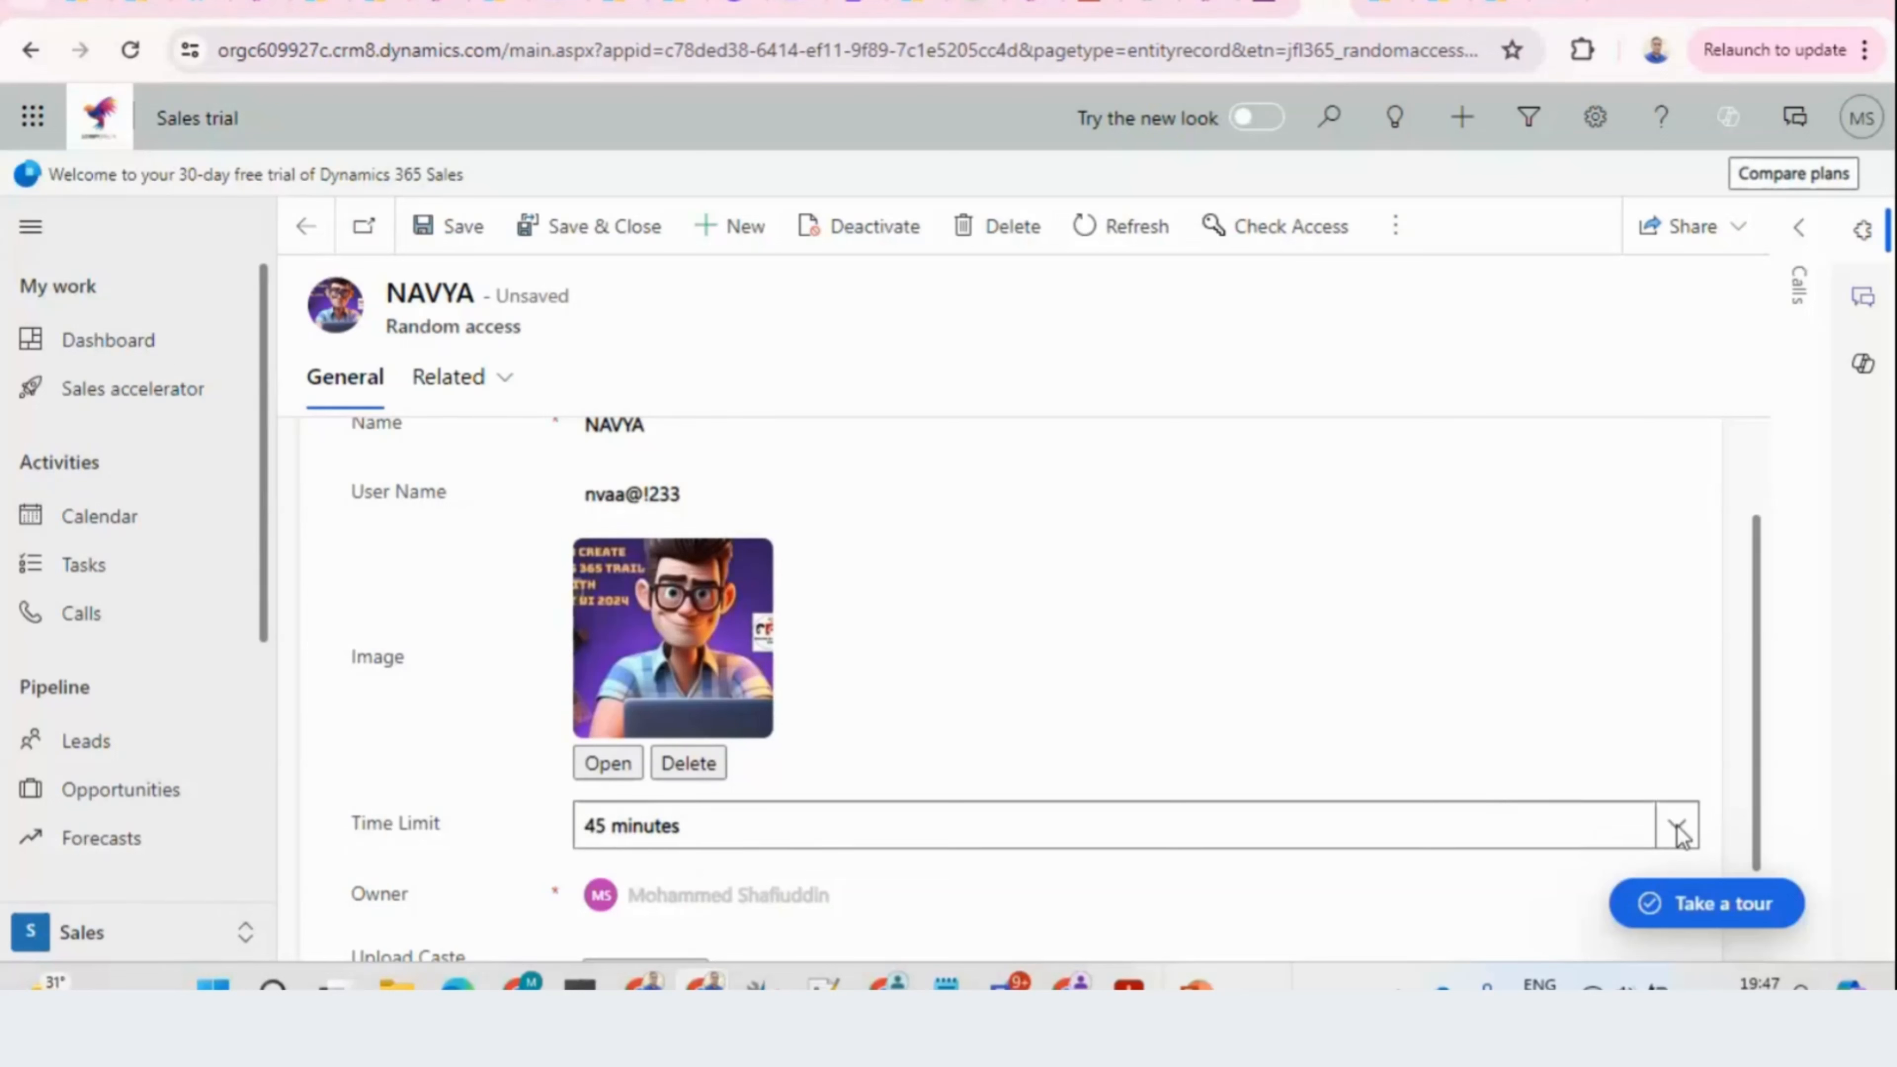
# Step: Clear the User Name field again and save the Random access record
pyautogui.click(754, 505)
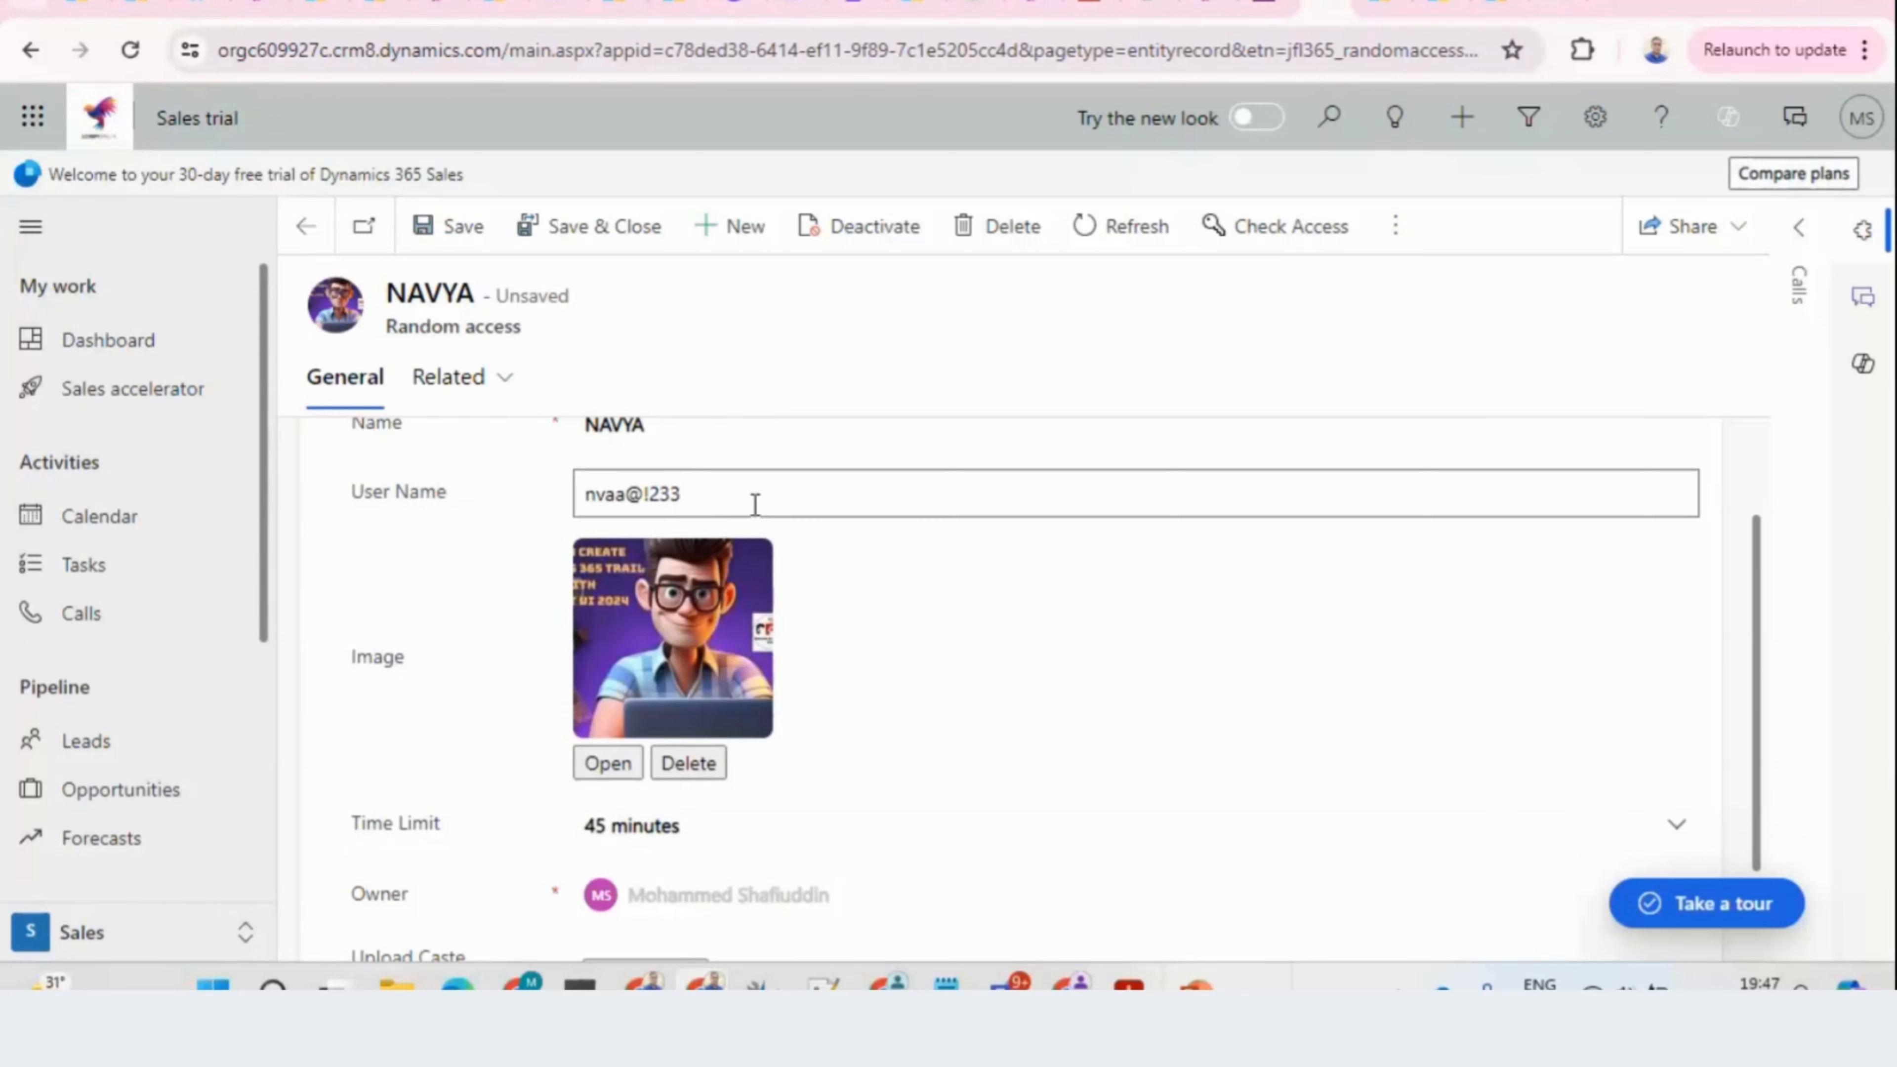
pyautogui.moveTo(720, 500); pyautogui.dragTo(599, 499)
pyautogui.press('BackSpace')
pyautogui.press('BackSpace')
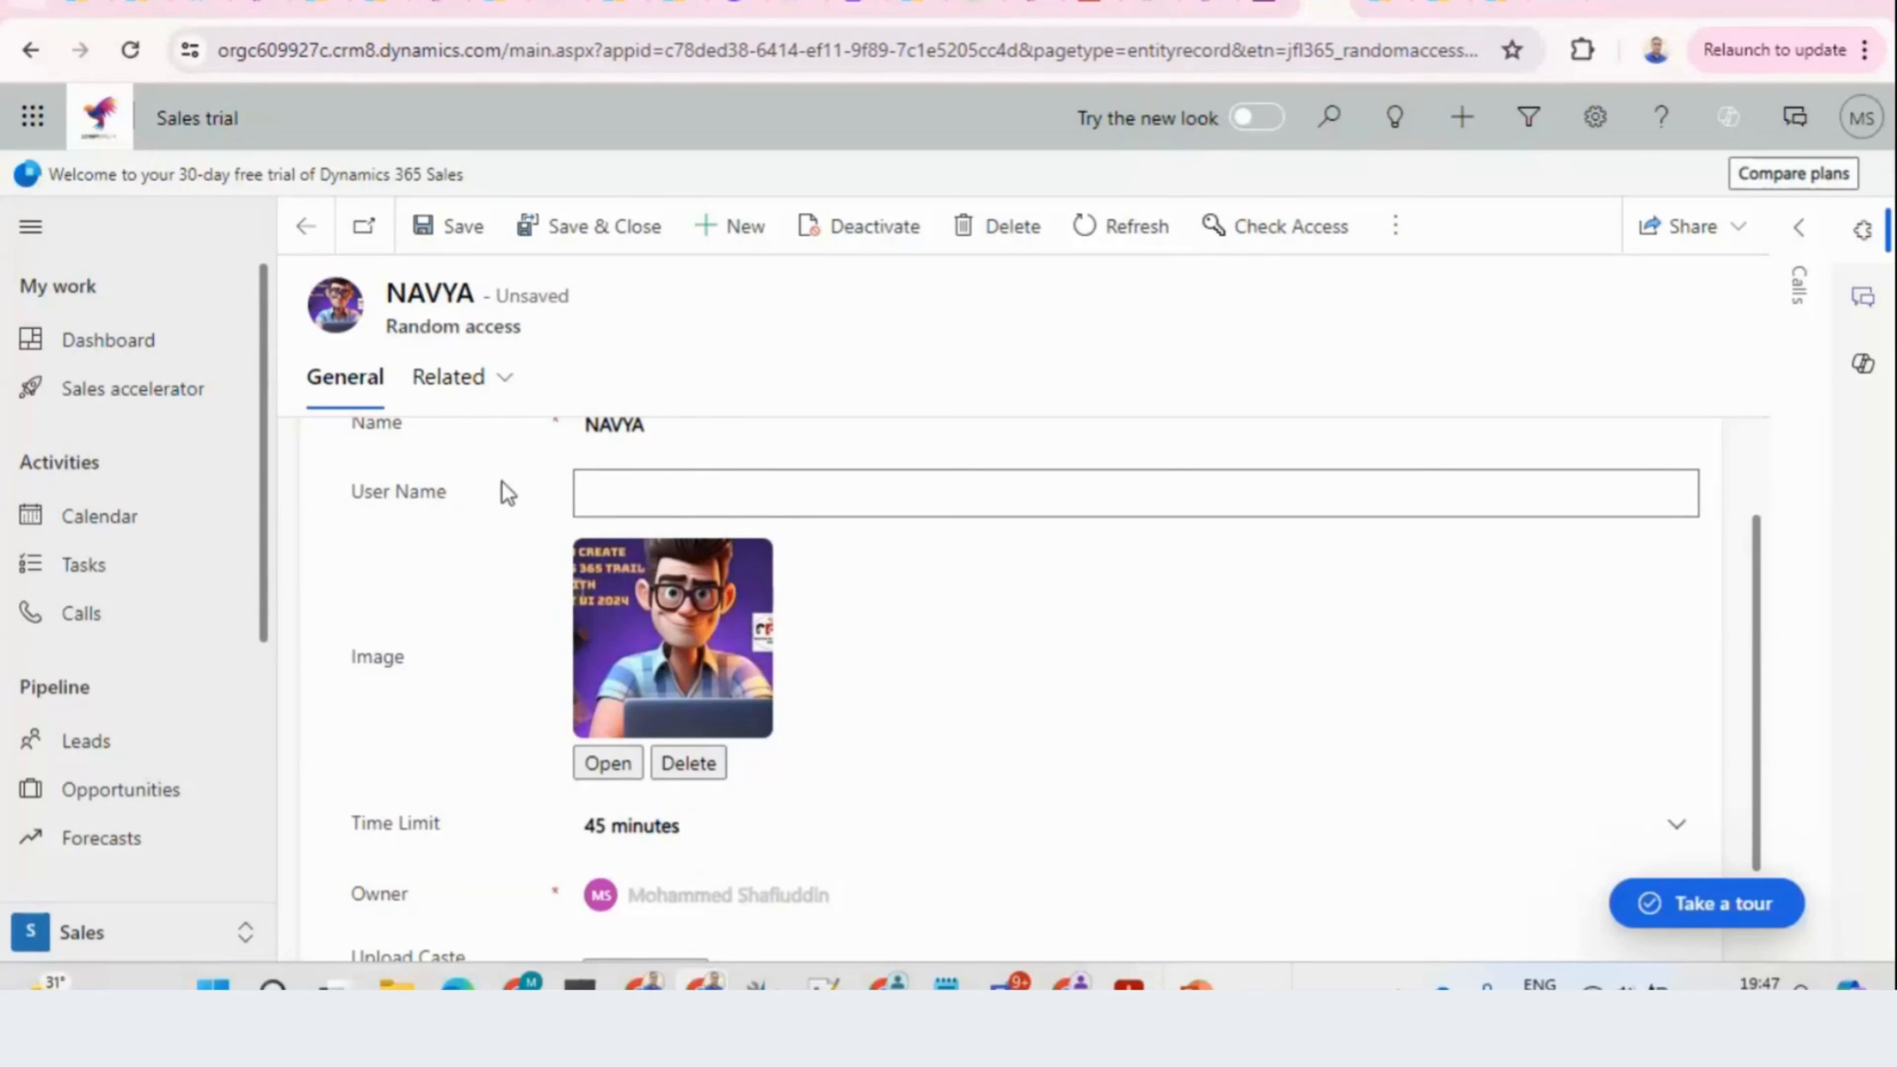
pyautogui.click(494, 516)
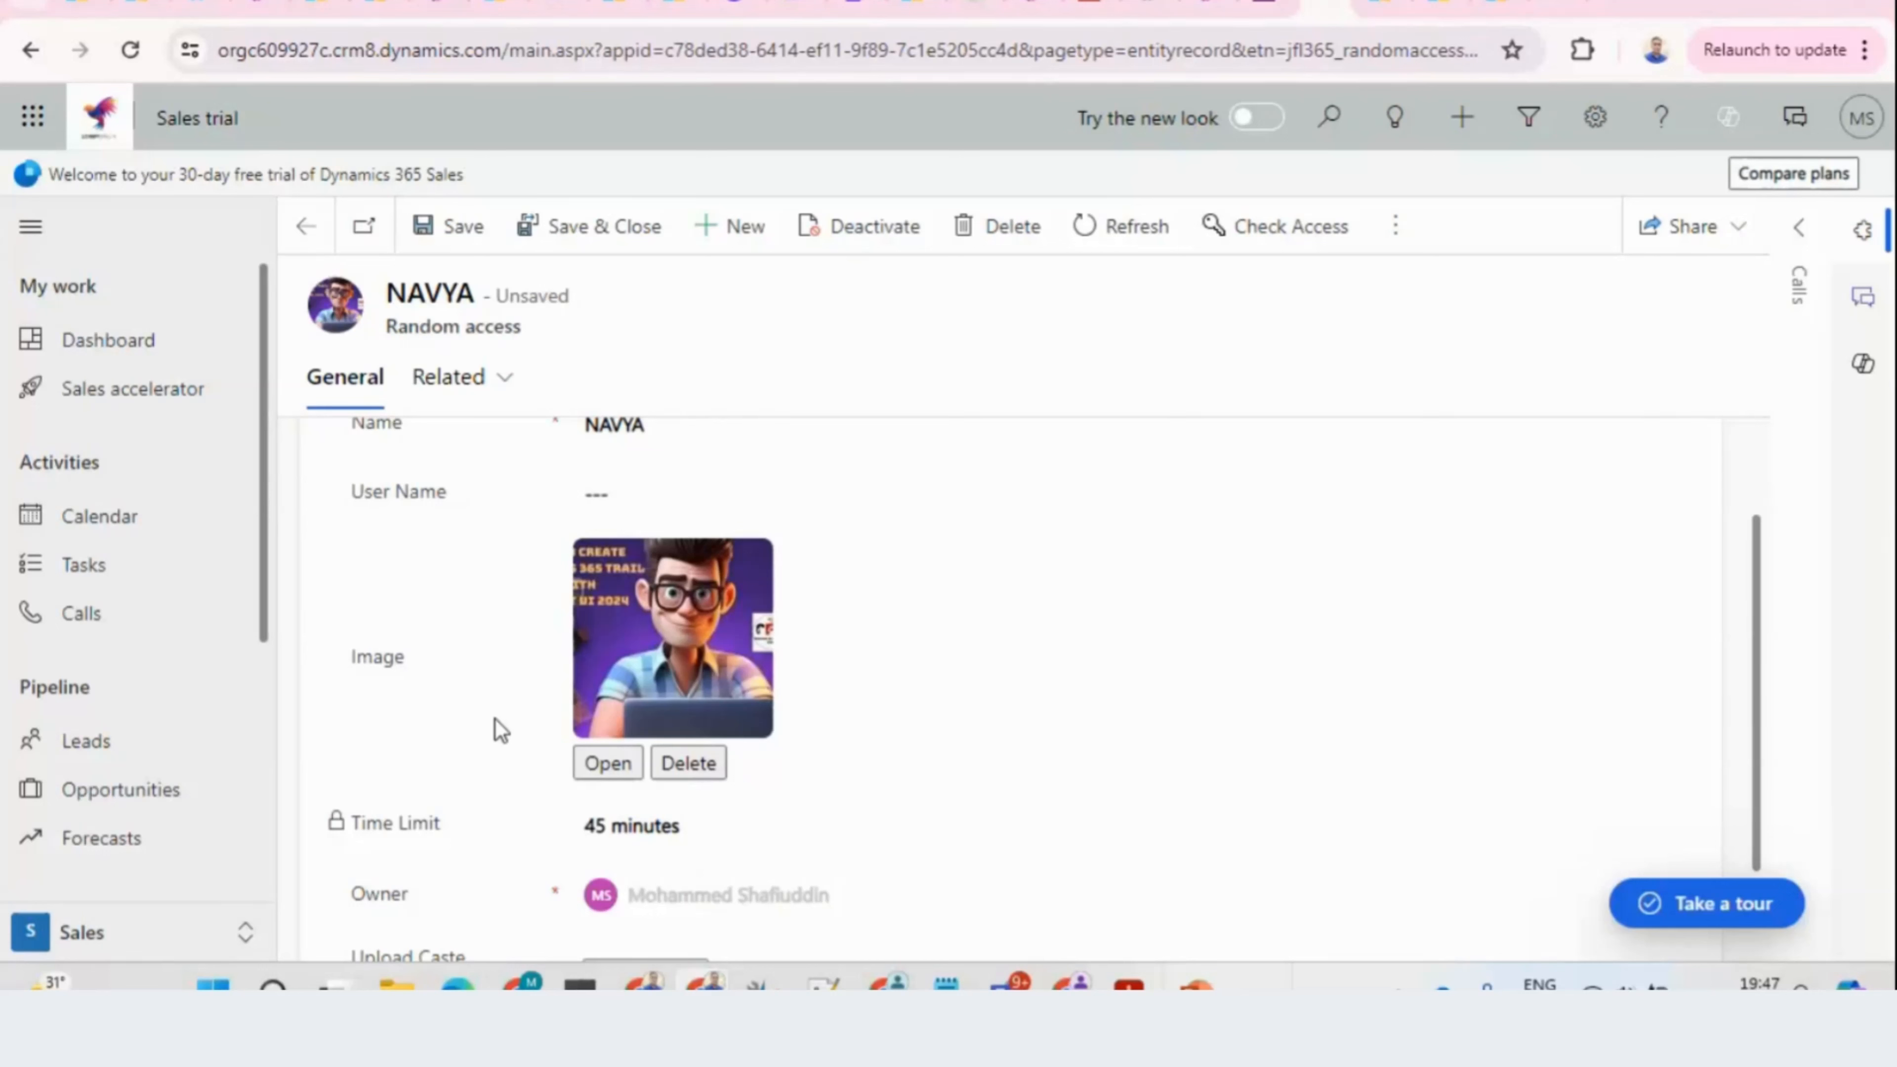
pyautogui.hotkey('ctrl', 's')
# Step: Switch to the Show Hide Xyz Fields business rule designer window in Power Apps
pyautogui.hotkey('alt', 'Tab')
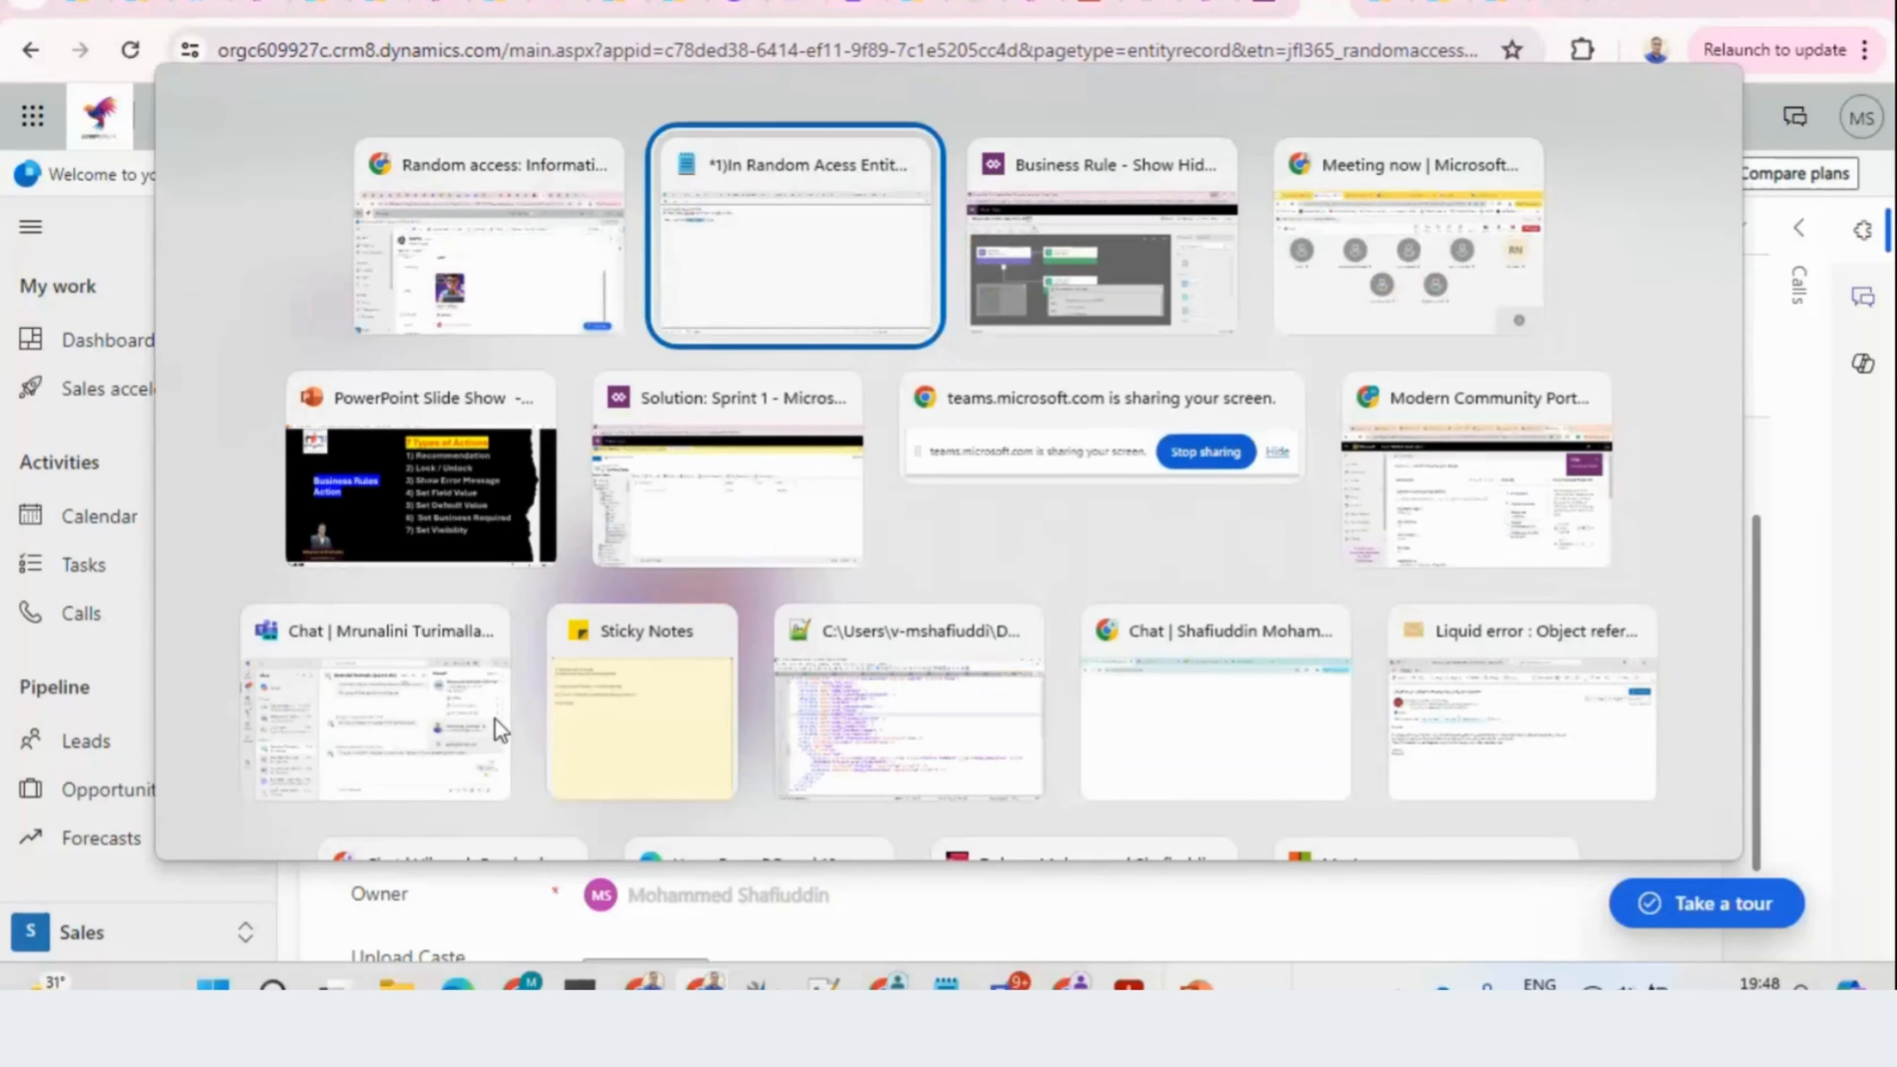
pyautogui.press('Escape')
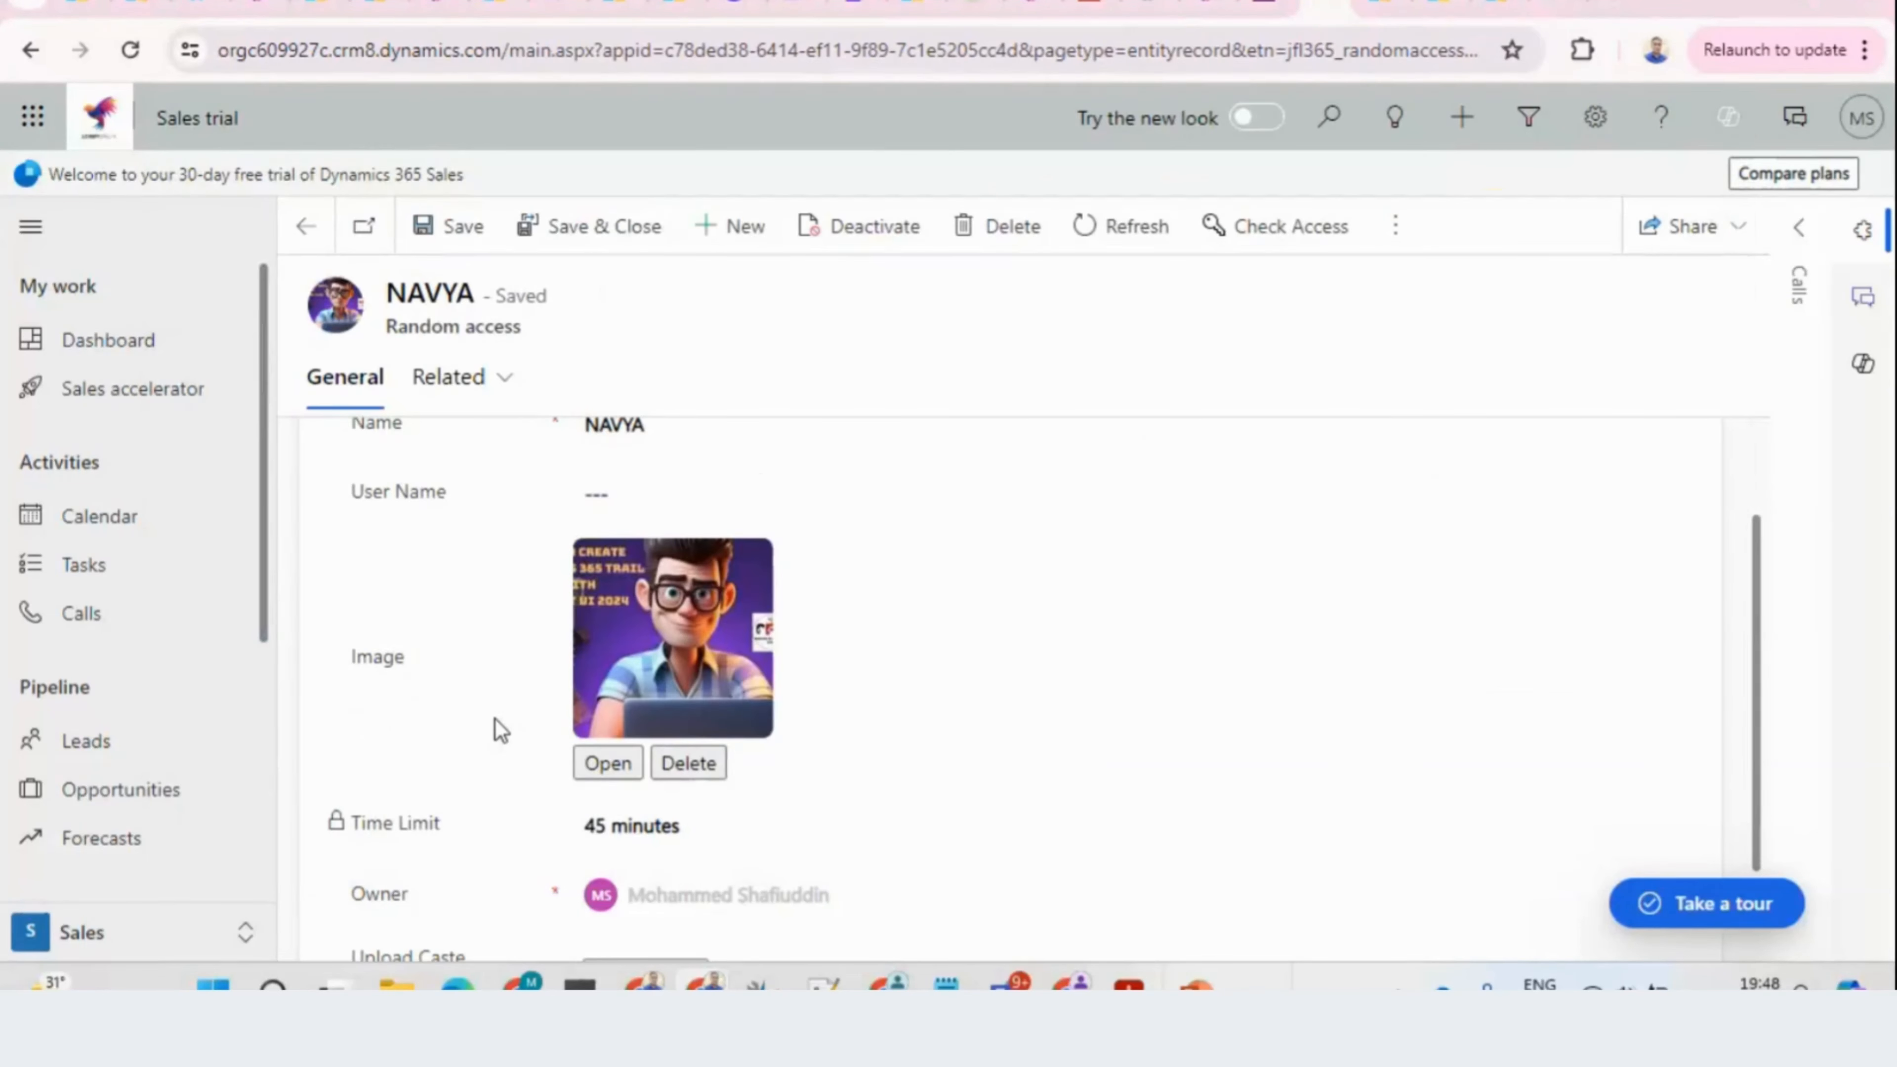
pyautogui.hotkey('alt', 'Tab')
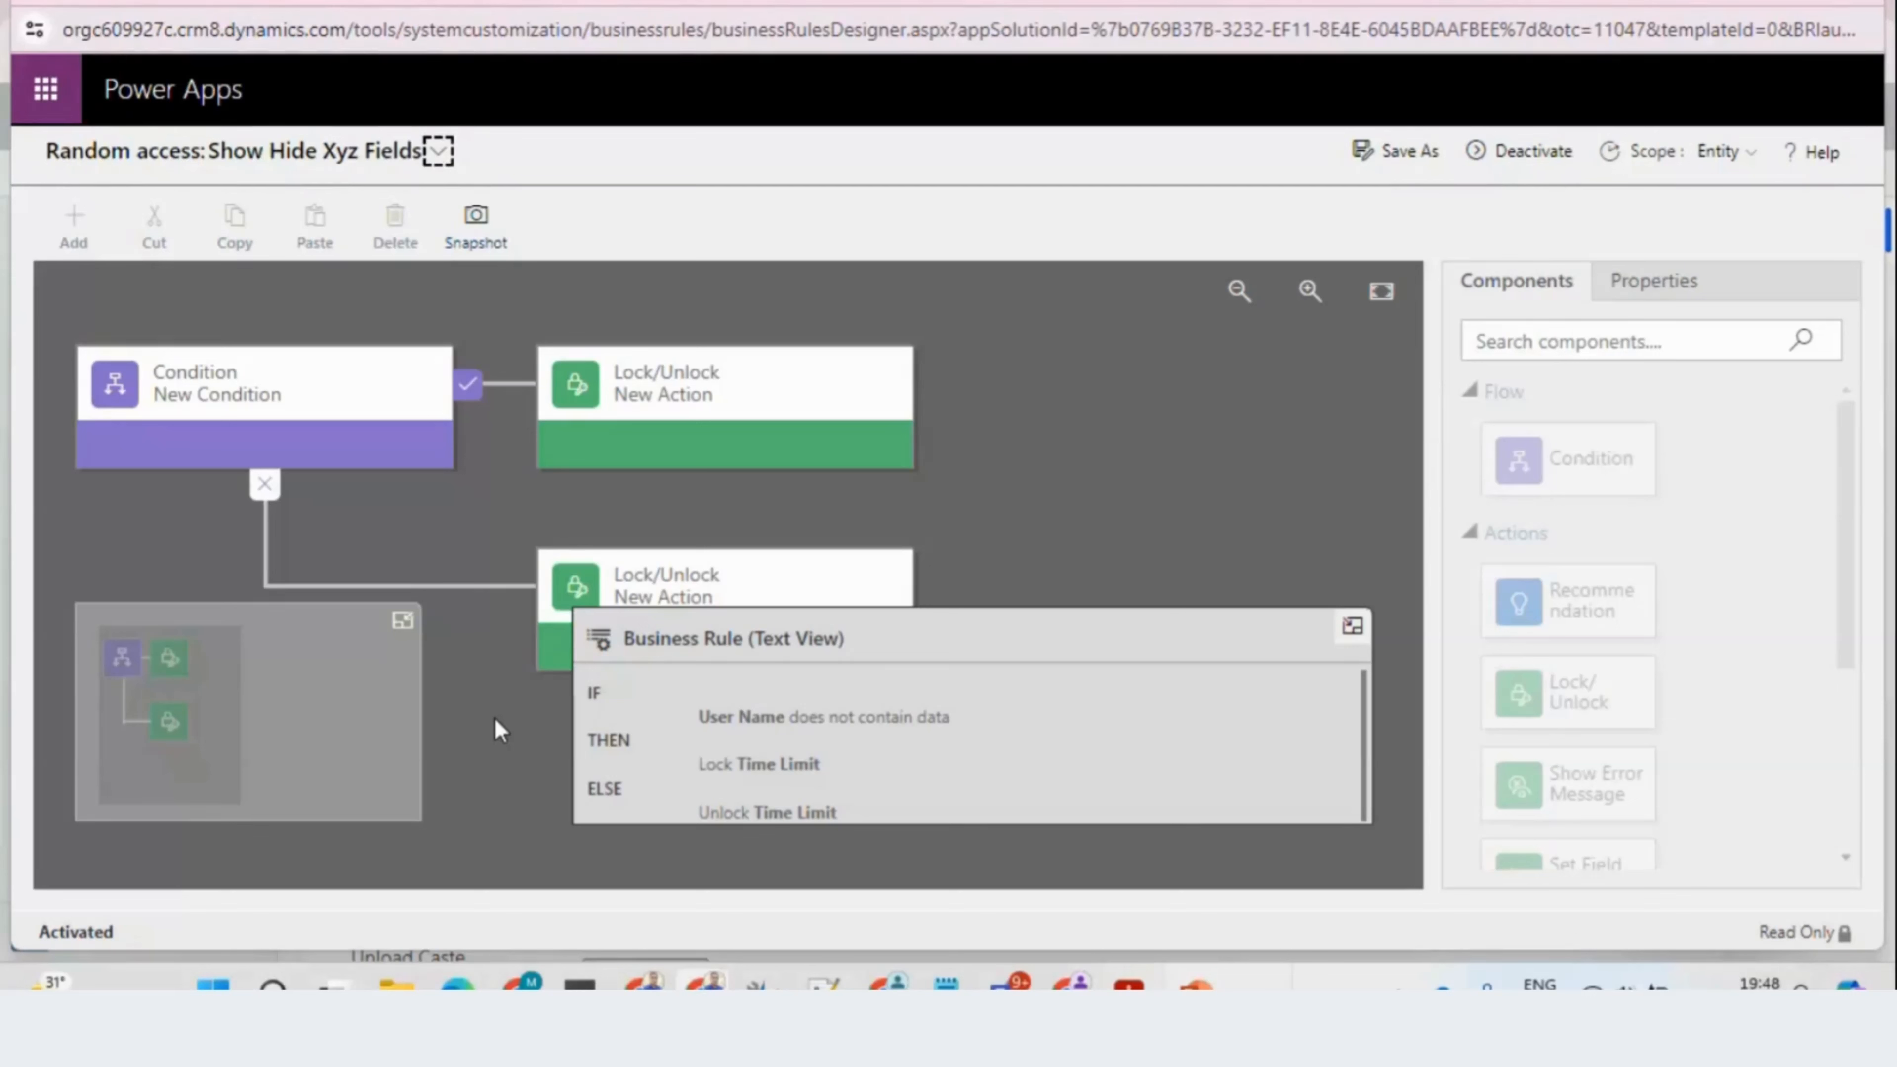